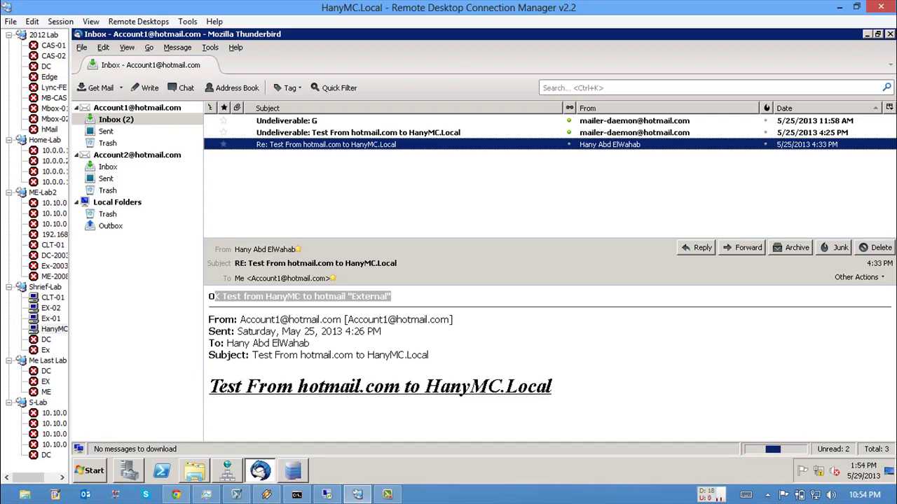
Step: Launch Internet Explorer, dismiss the IE8 welcome, and switch to the EX-02 server session
{"action": "key", "text": "super"}
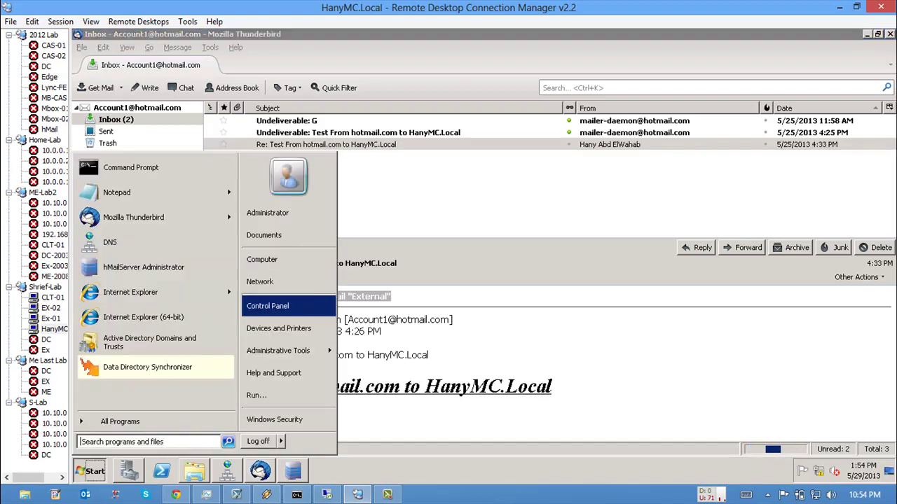
{"action": "mouse_move", "coordinate": [105, 421]}
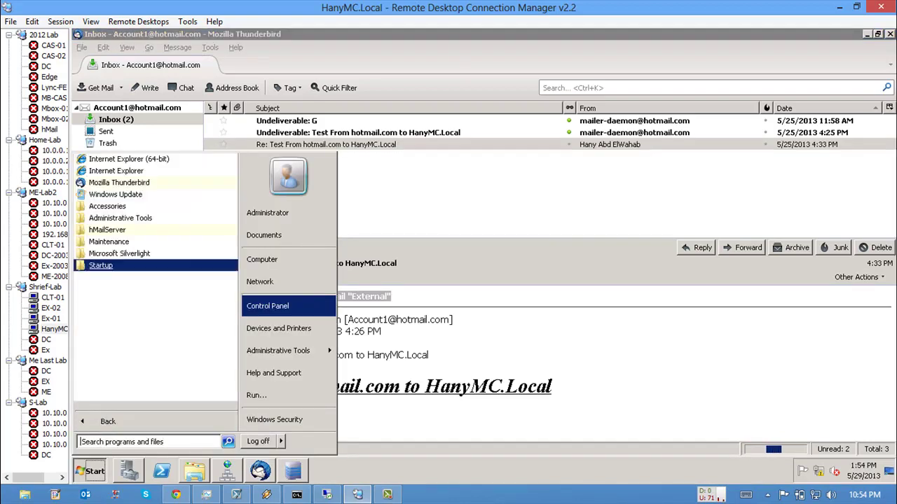
{"action": "left_click", "coordinate": [116, 170]}
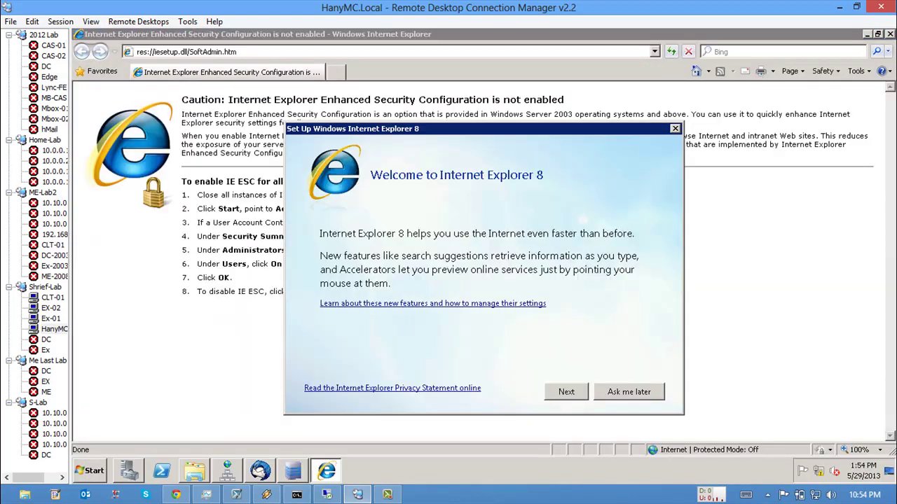
{"action": "key", "text": "Escape"}
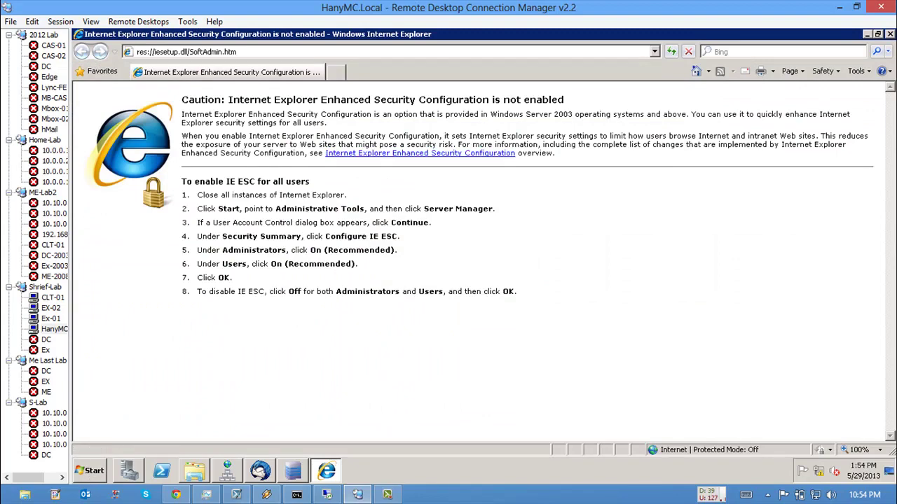
{"action": "left_click", "coordinate": [50, 308]}
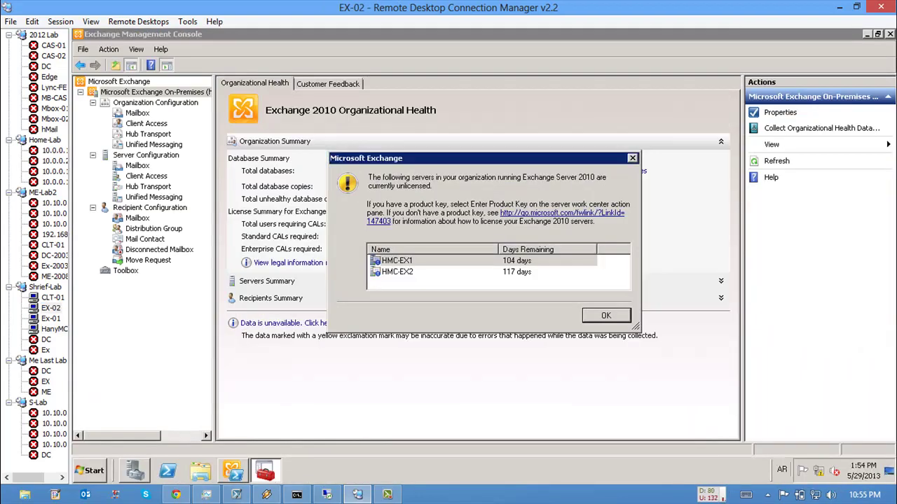
Step: Dismiss the unlicensed-servers warning and run hostname on Ex-01 to confirm it is HMC-Ex1
{"action": "key", "text": "Return"}
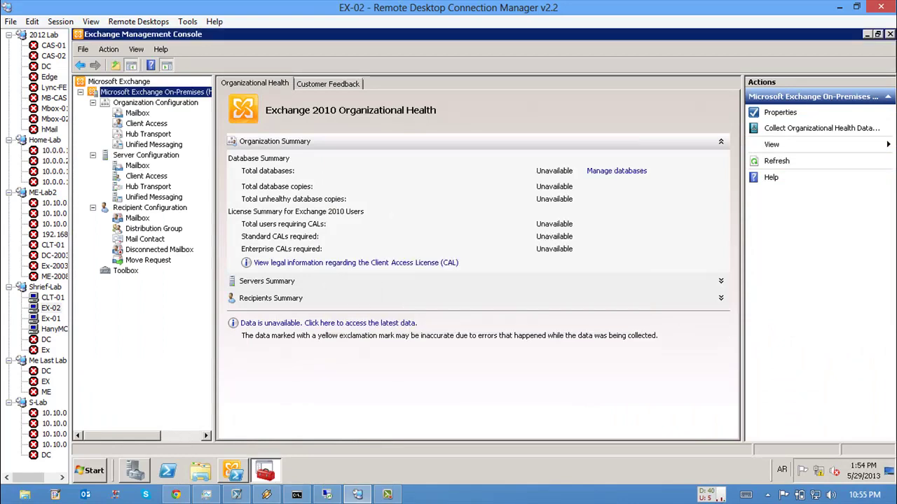
{"action": "left_click", "coordinate": [50, 318]}
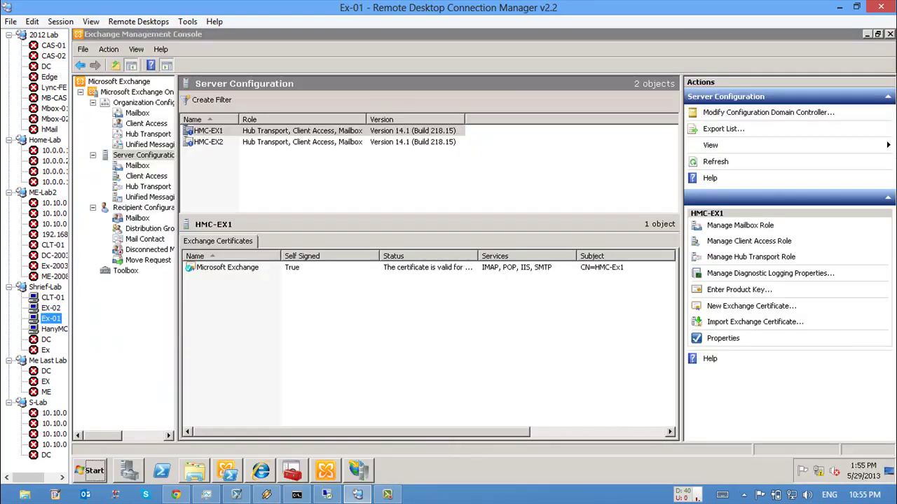
{"action": "left_click", "coordinate": [51, 308]}
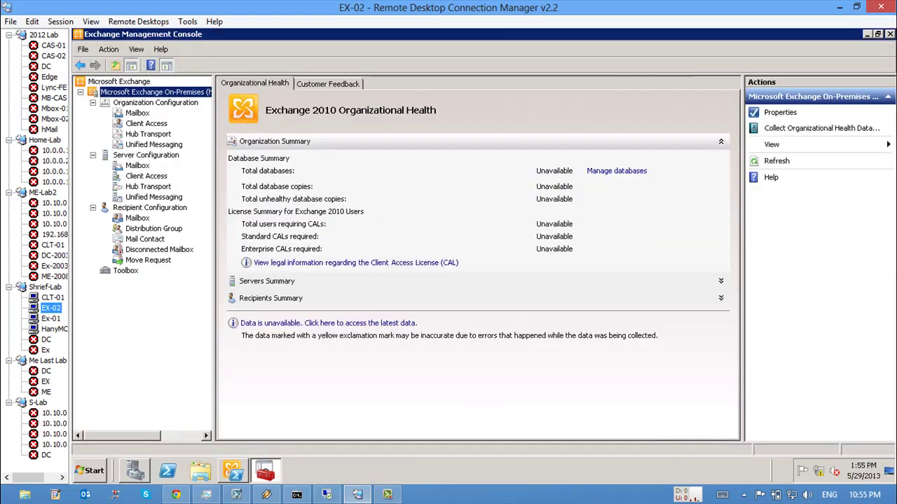
{"action": "left_click", "coordinate": [51, 318]}
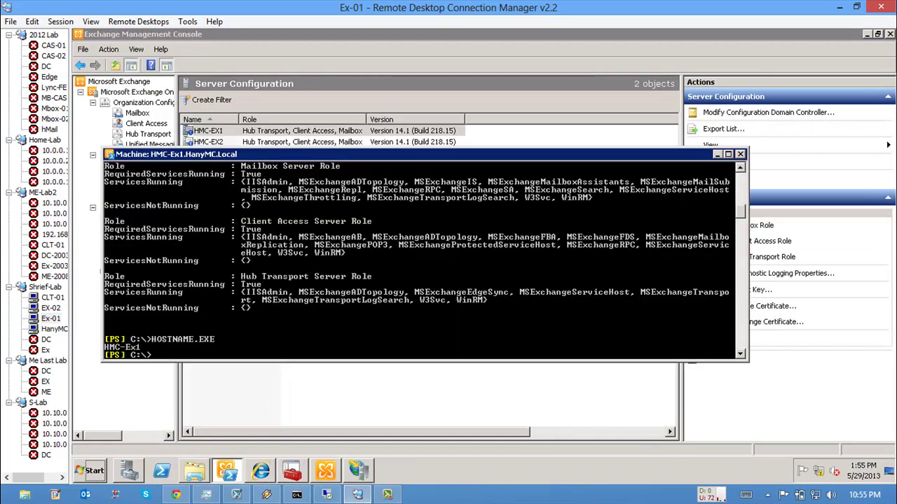
{"action": "type", "text": "hostname"}
{"action": "key", "text": "Tab"}
{"action": "key", "text": "Return"}
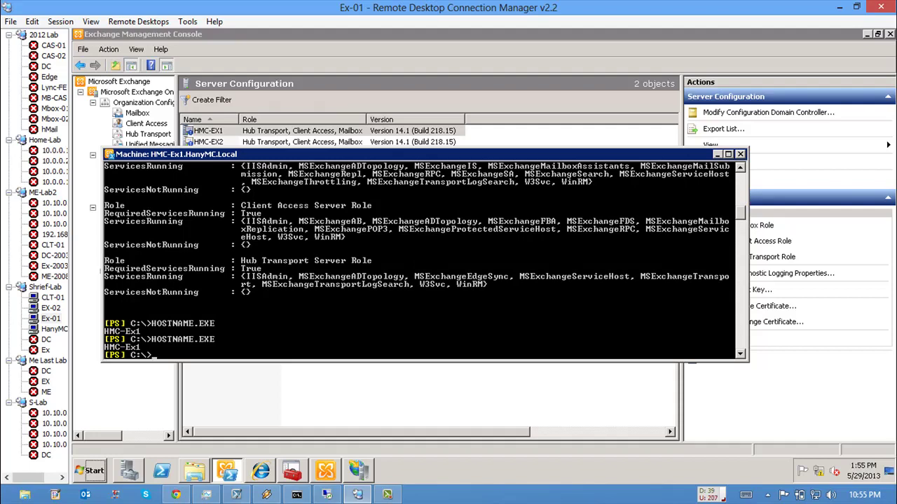
Step: Run hostname on EX-02 to confirm HMC-EX2, copy the name, and open the Mailbox server list
{"action": "left_click", "coordinate": [51, 297]}
{"action": "left_click", "coordinate": [51, 307]}
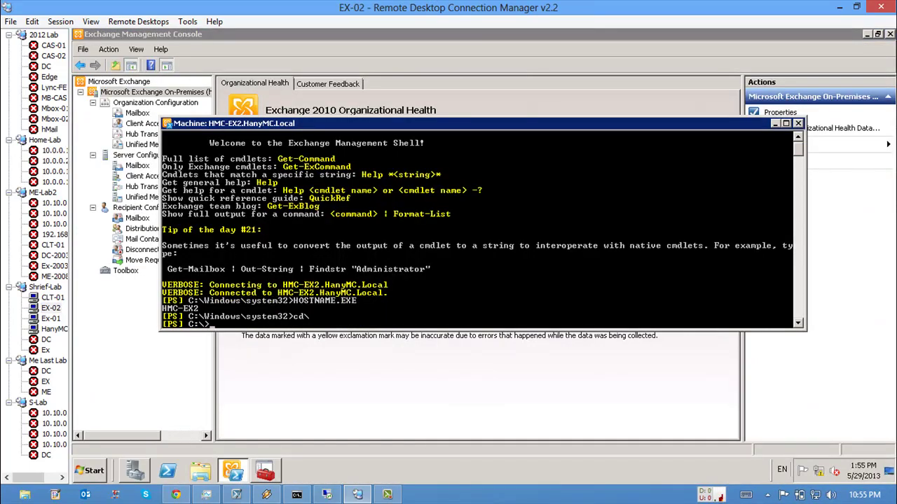
{"action": "key", "text": "Up"}
{"action": "key", "text": "Up"}
{"action": "key", "text": "Return"}
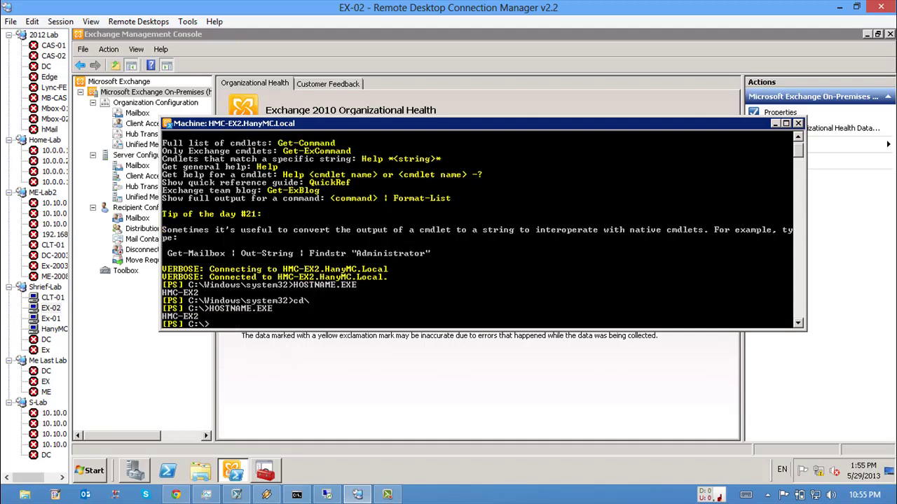
{"action": "right_click", "coordinate": [234, 310]}
{"action": "left_click", "coordinate": [253, 317]}
{"action": "left_click_drag", "start_coordinate": [167, 315], "coordinate": [205, 316]}
{"action": "key", "text": "Return"}
{"action": "left_click", "coordinate": [137, 165]}
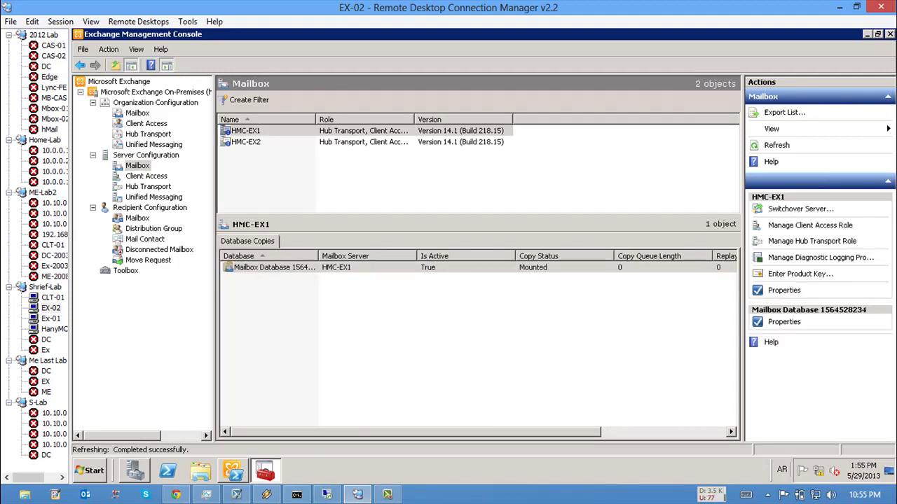
{"action": "left_click", "coordinate": [245, 142]}
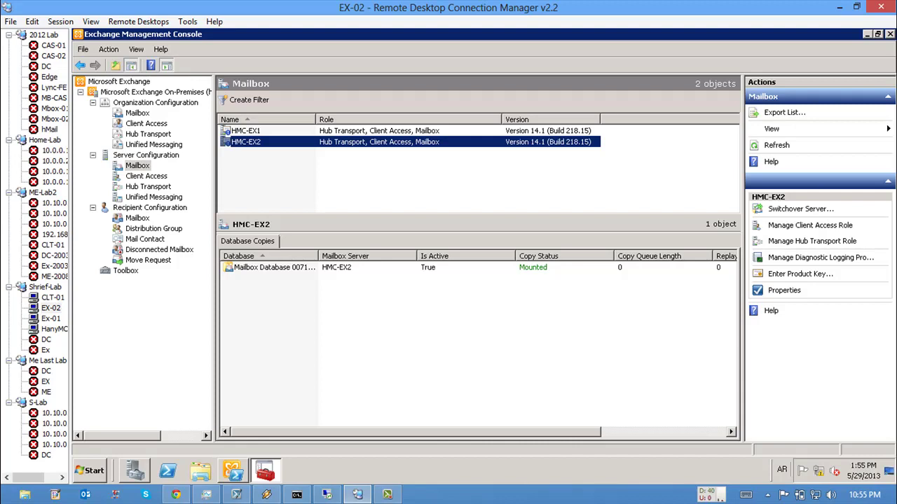
{"action": "key", "text": "F5"}
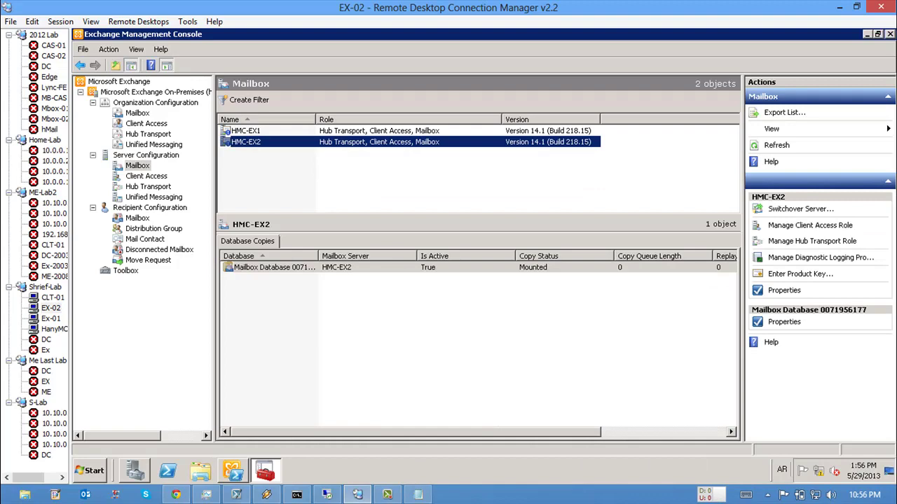
{"action": "key", "text": "alt+Tab"}
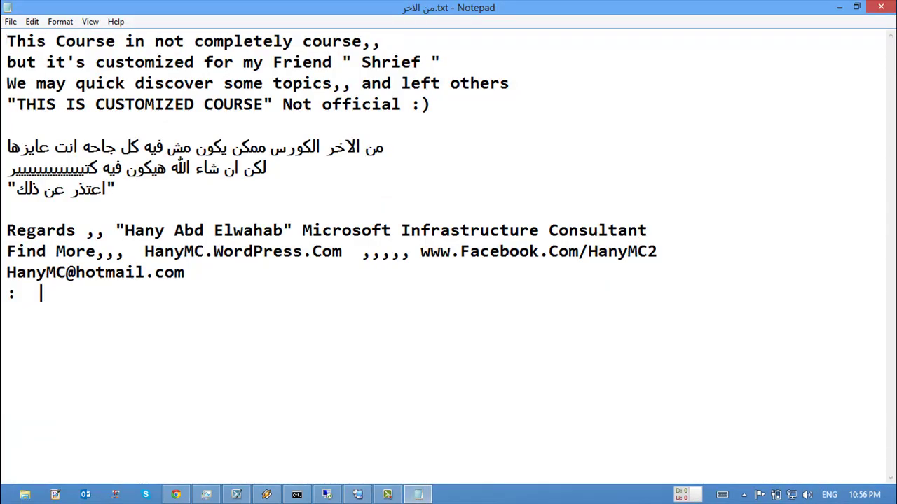
{"action": "left_click", "coordinate": [41, 294]}
Step: Minimize the notes, check HMC-EX2's database, then bring up Ex-01's Exchange ActiveSync Device Policy page
{"action": "left_click", "coordinate": [839, 7]}
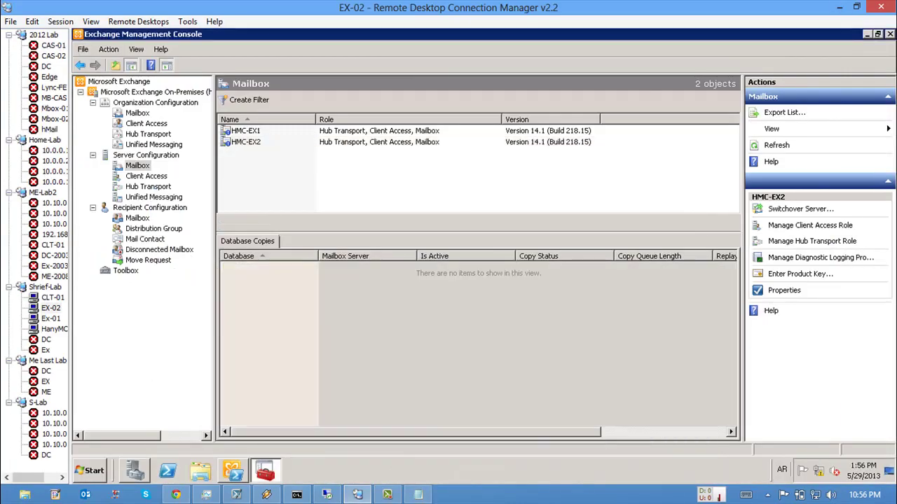
{"action": "left_click", "coordinate": [245, 131]}
{"action": "left_click", "coordinate": [245, 141]}
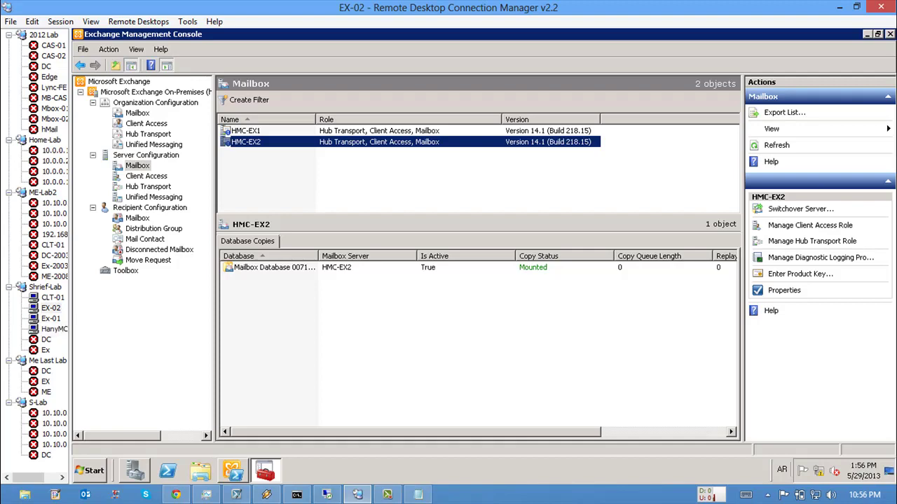
{"action": "left_click", "coordinate": [51, 318]}
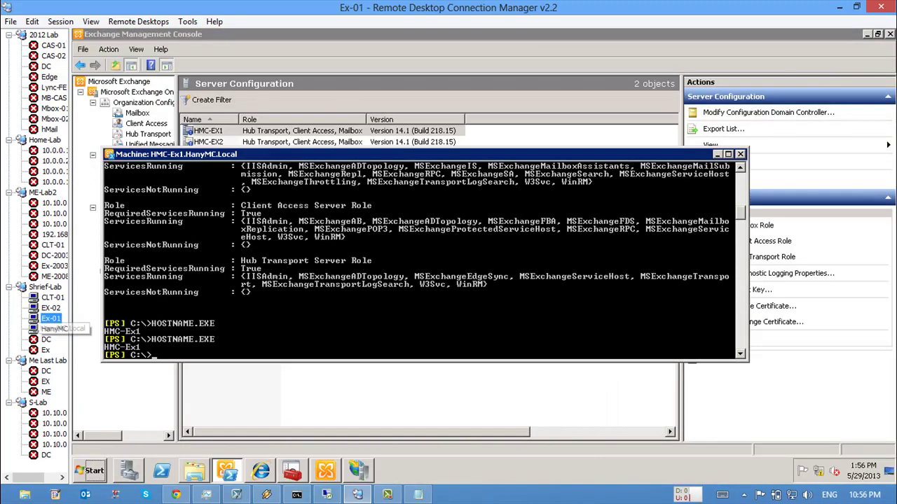
{"action": "left_click", "coordinate": [260, 470]}
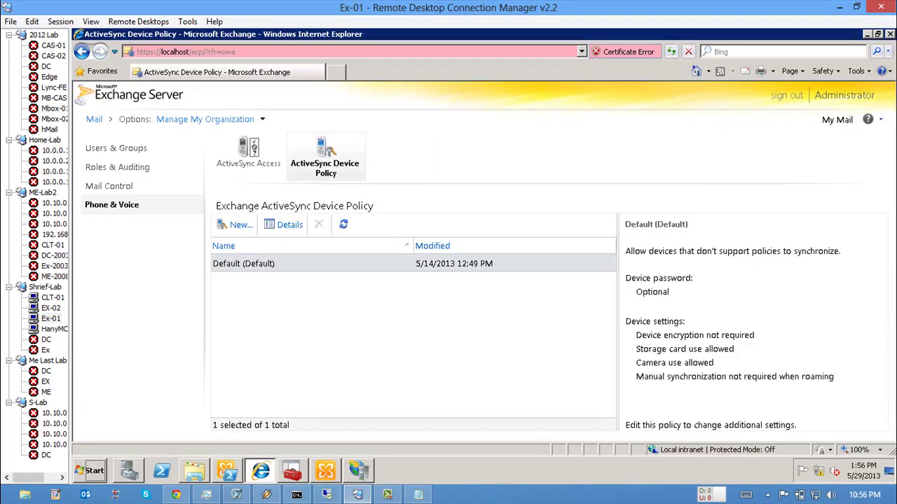
{"action": "left_click", "coordinate": [186, 52]}
{"action": "key", "text": "Return"}
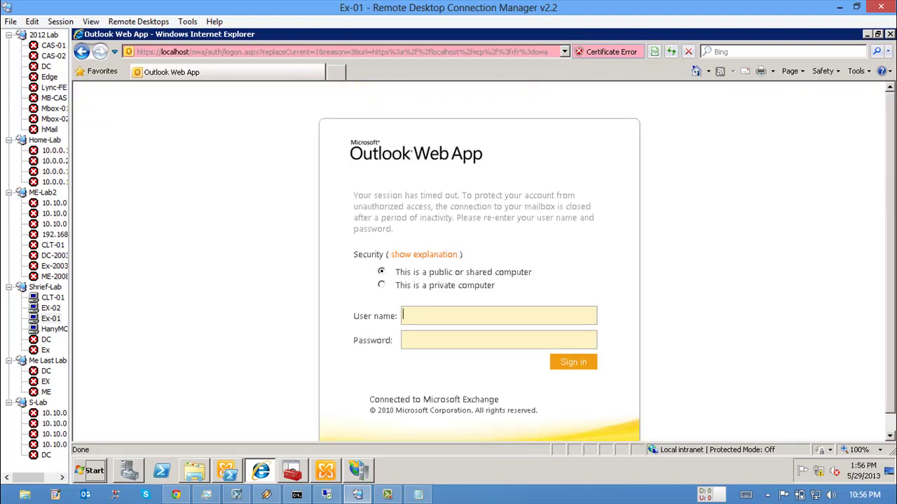
{"action": "type", "text": "hany"}
{"action": "key", "text": "Tab"}
{"action": "type", "text": "P@ssw0rd"}
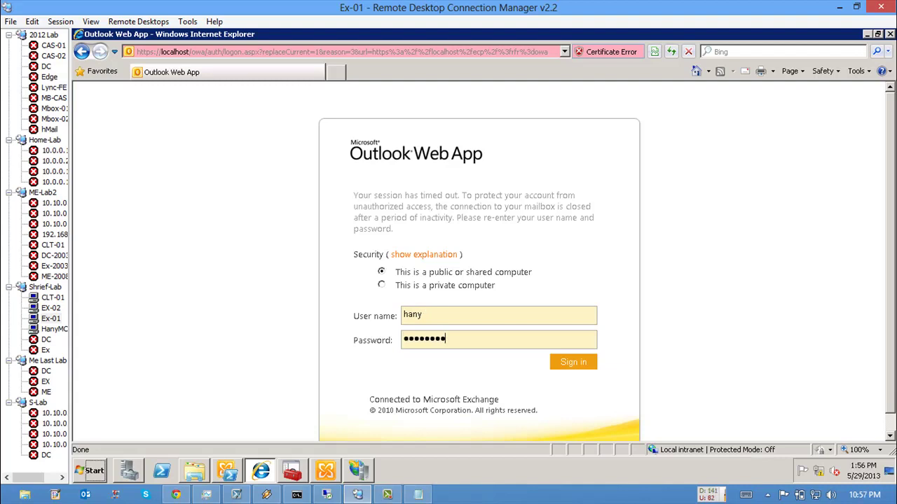
{"action": "key", "text": "shift+Tab"}
{"action": "type", "text": "Administrator"}
{"action": "key", "text": "Return"}
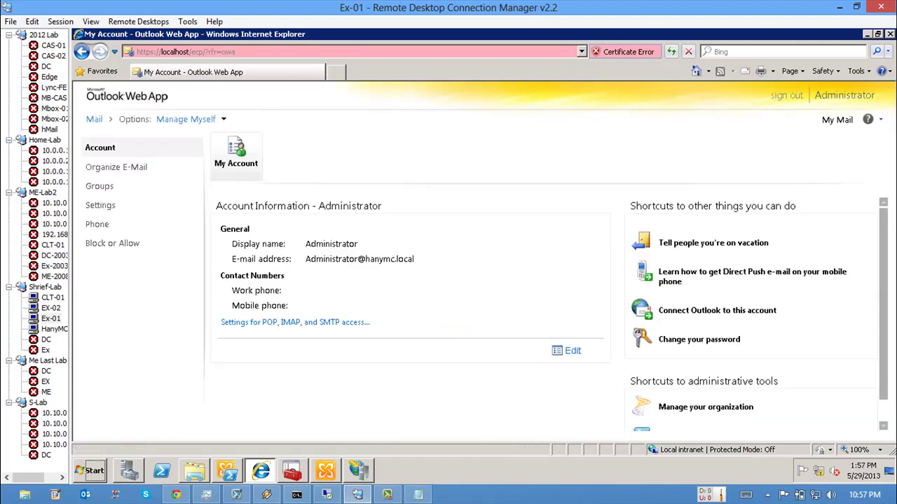
{"action": "left_click", "coordinate": [94, 119]}
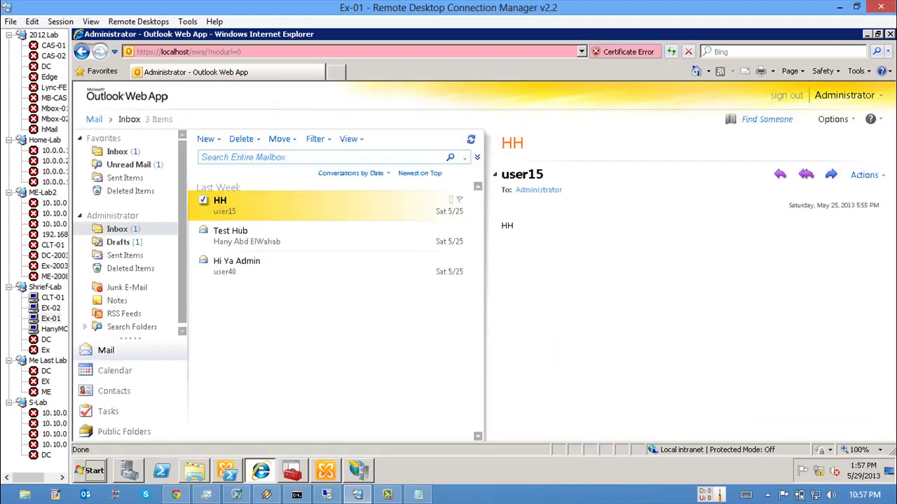
Step: Inspect the untrusted self-signed HMC-Ex1 certificate behind the browser's Certificate Error warning
{"action": "left_click", "coordinate": [197, 51]}
{"action": "double_click", "coordinate": [197, 51]}
{"action": "left_click", "coordinate": [196, 51]}
{"action": "double_click", "coordinate": [196, 51]}
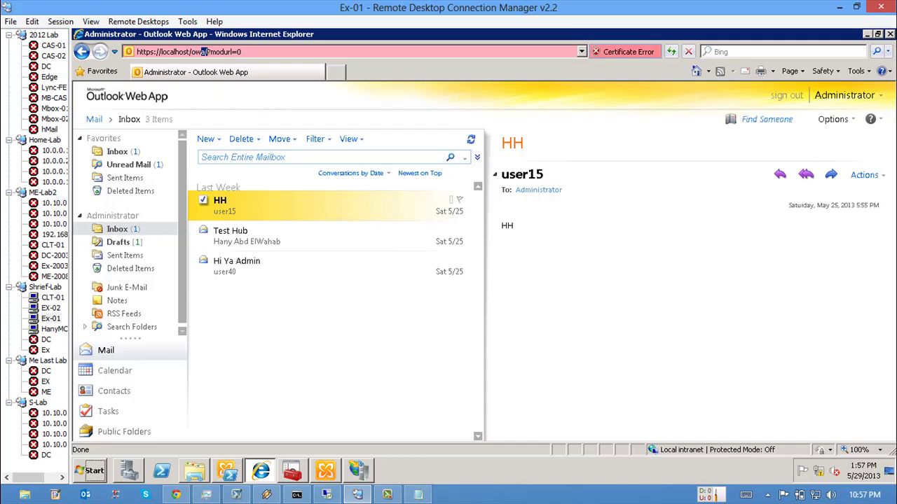
{"action": "left_click", "coordinate": [628, 51]}
{"action": "left_click", "coordinate": [570, 223]}
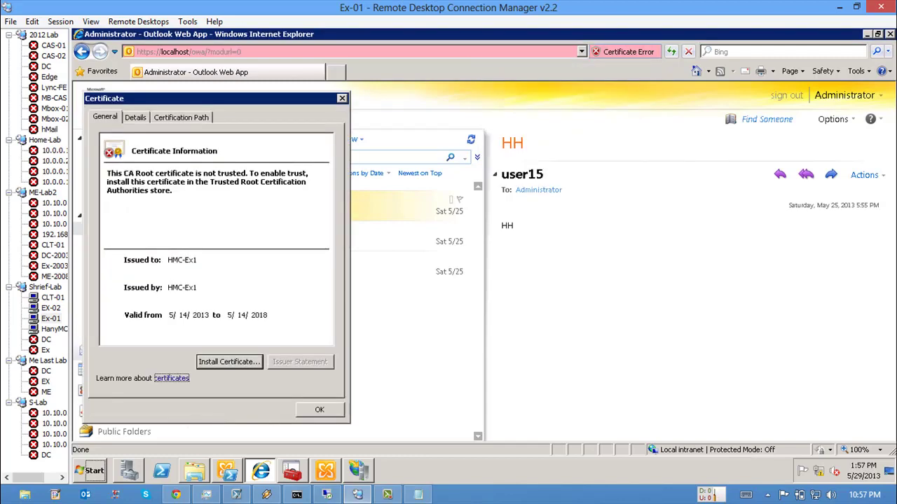
{"action": "key", "text": "alt+Tab"}
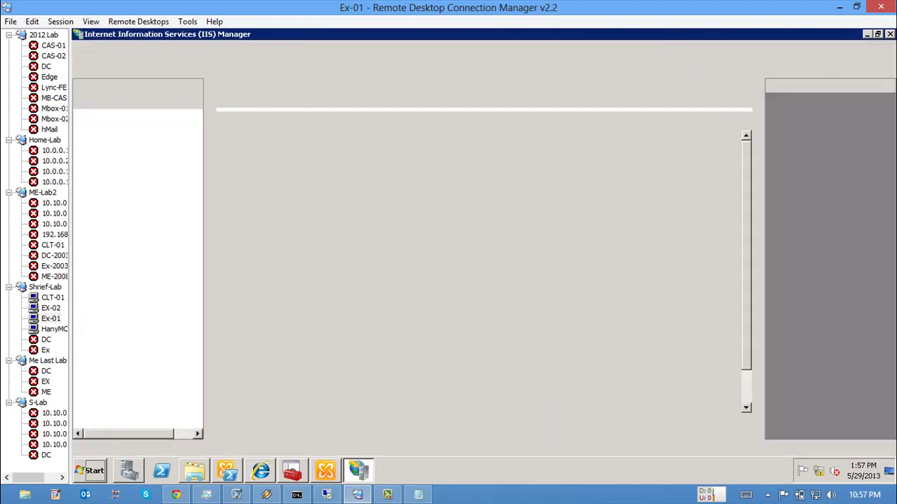
Step: View the Default Web Site home in IIS Manager, then return to the Exchange Management Console
{"action": "left_click", "coordinate": [152, 157]}
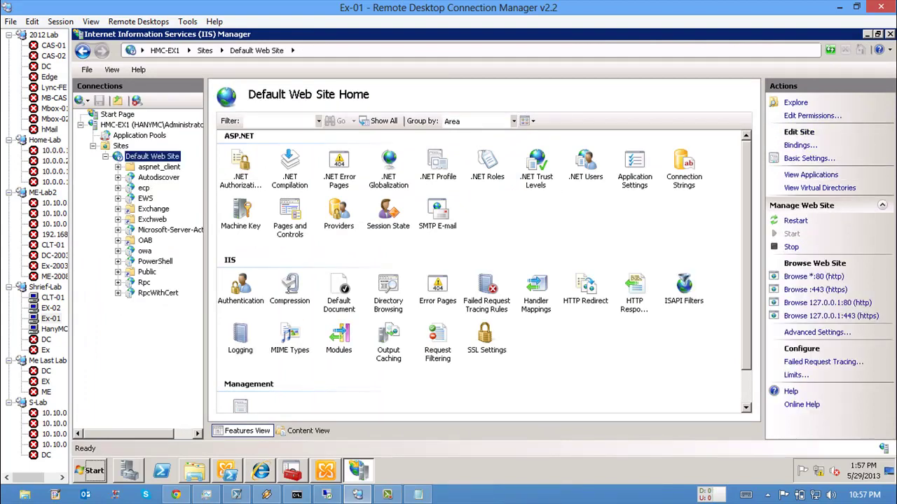
{"action": "left_click_drag", "start_coordinate": [762, 259], "coordinate": [678, 259]}
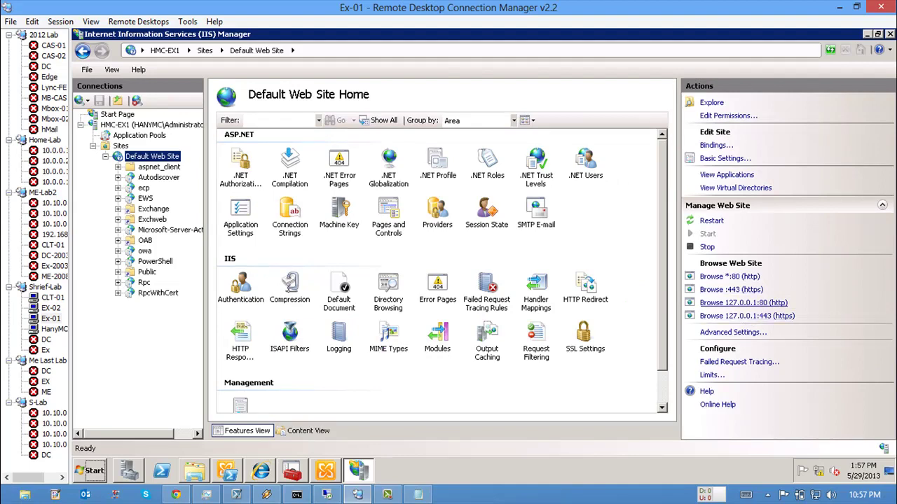
{"action": "key", "text": "alt+Tab"}
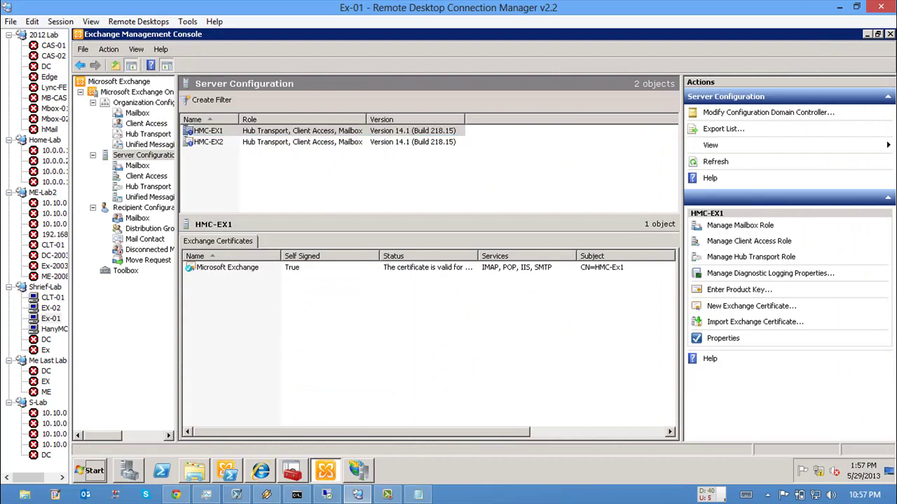
Step: Review HMC-EX1's self-signed Microsoft Exchange certificate details, then switch to the CLT-01 session
{"action": "left_click", "coordinate": [227, 267]}
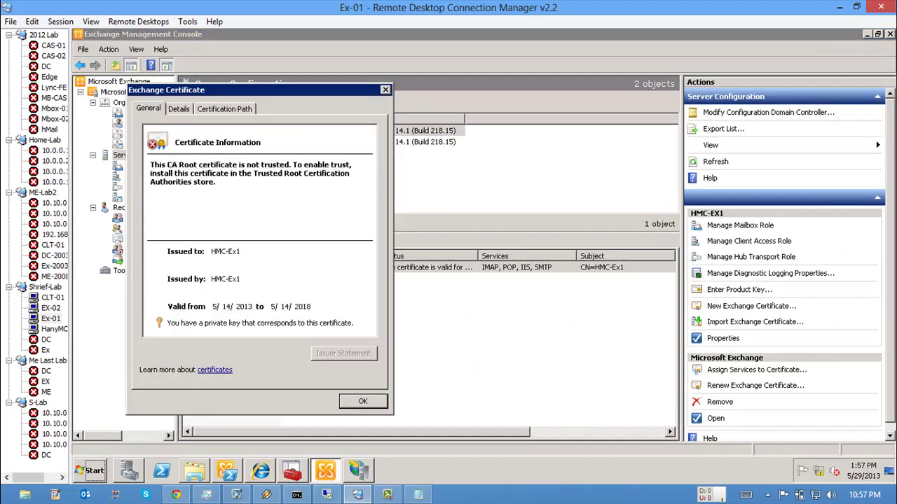
{"action": "key", "text": "Return"}
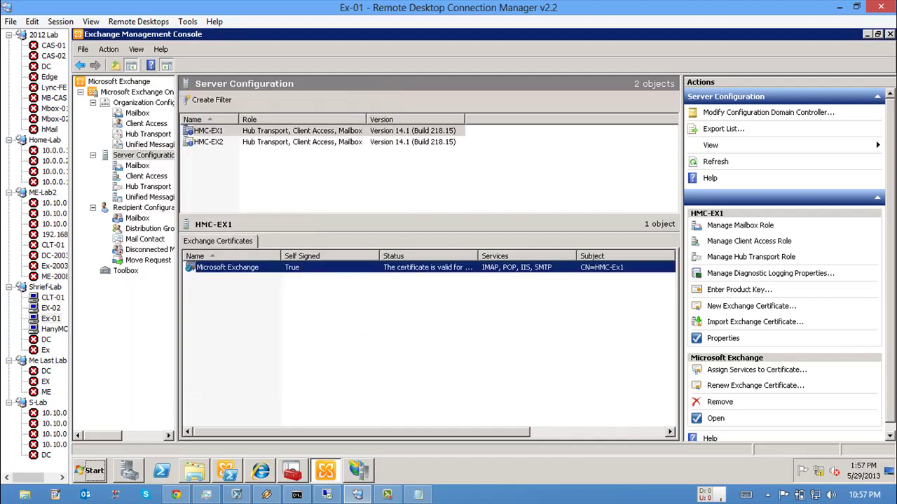
{"action": "key", "text": "Return"}
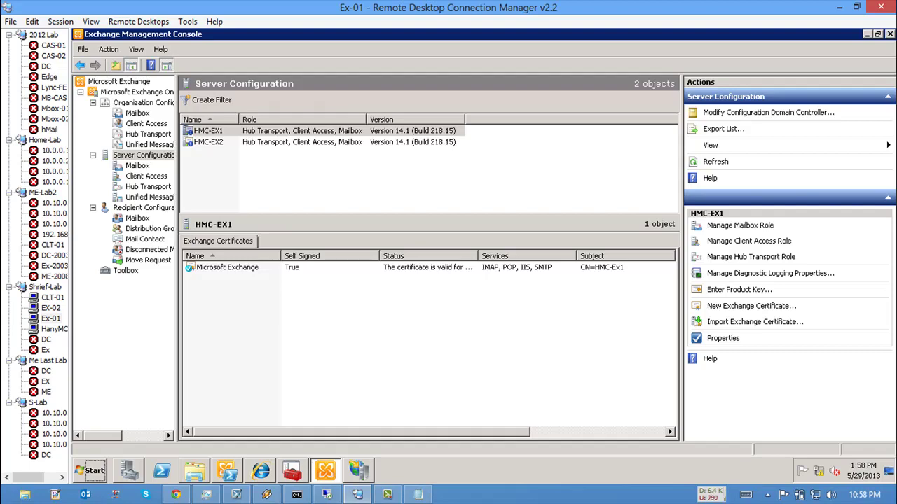
{"action": "left_click", "coordinate": [52, 297]}
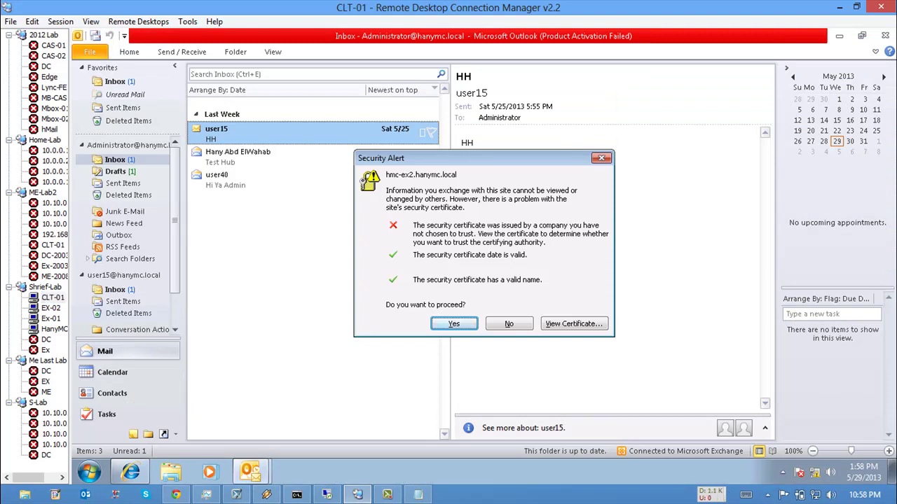
Step: View and close the untrusted HMC-EX2 certificate, accept Outlook's security alert, and return to Ex-01
{"action": "key", "text": "alt+v"}
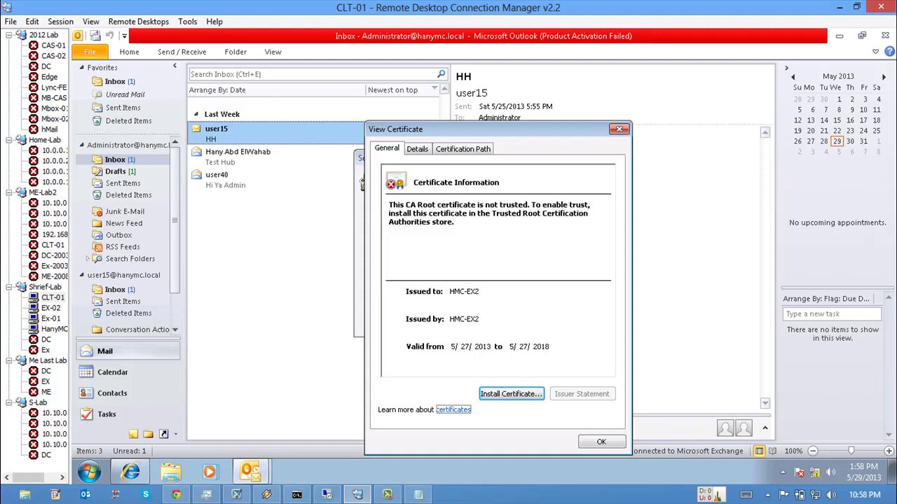
{"action": "key", "text": "Escape"}
{"action": "key", "text": "alt+y"}
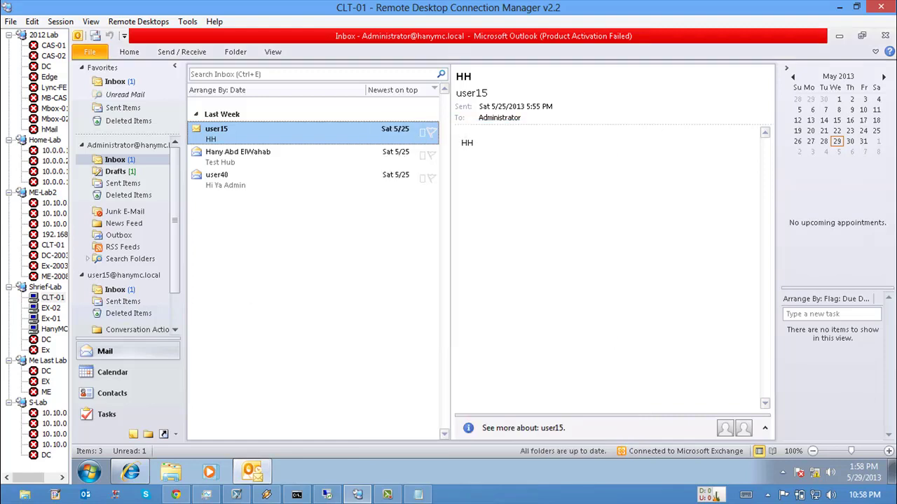
{"action": "key", "text": "Down"}
{"action": "key", "text": "Down"}
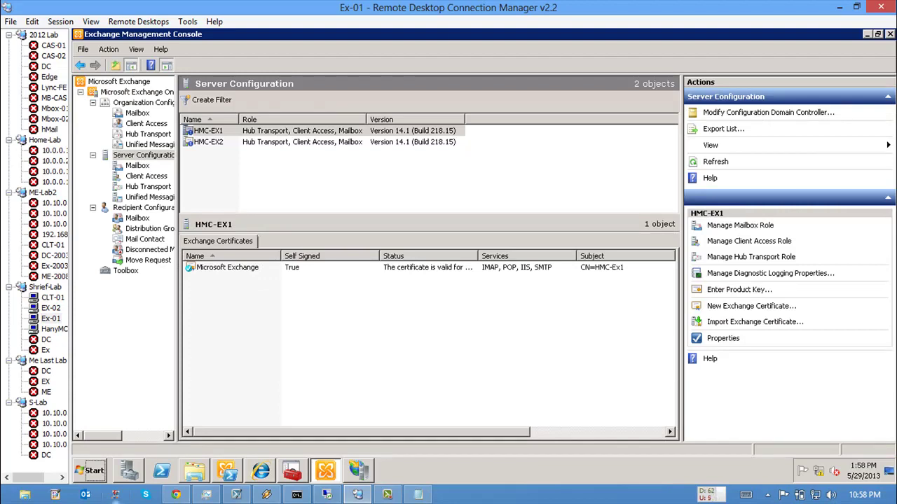
Step: Open the screen annotation tools and switch to White Pad Mode
{"action": "left_click", "coordinate": [55, 495]}
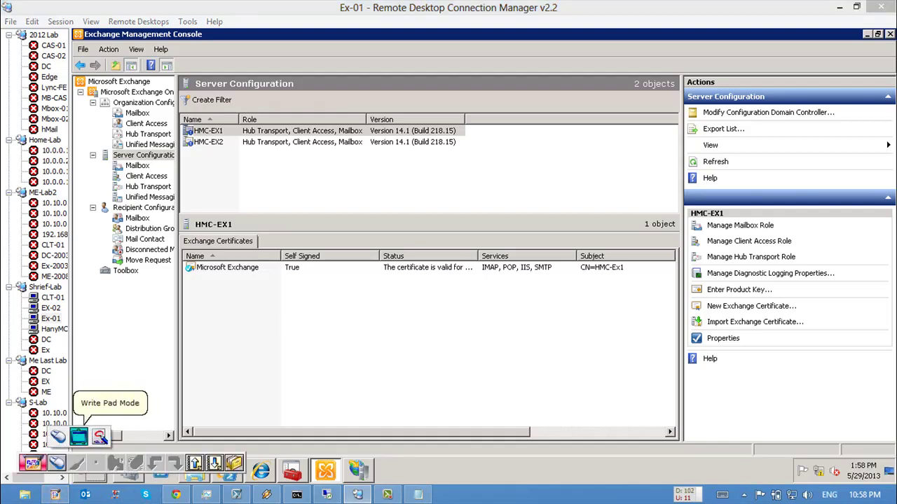
{"action": "left_click", "coordinate": [79, 437]}
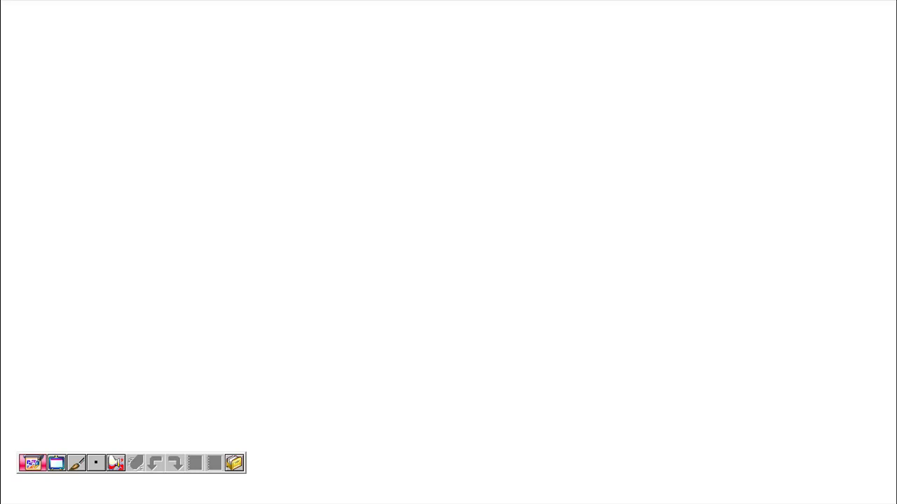
Step: Draw a box labelled 'web server' with an OWA/ECP bar through it
{"action": "mouse_move", "coordinate": [155, 85]}
{"action": "left_mouse_down"}
{"action": "mouse_move", "coordinate": [105, 82]}
{"action": "mouse_move", "coordinate": [102, 200]}
{"action": "left_mouse_up"}
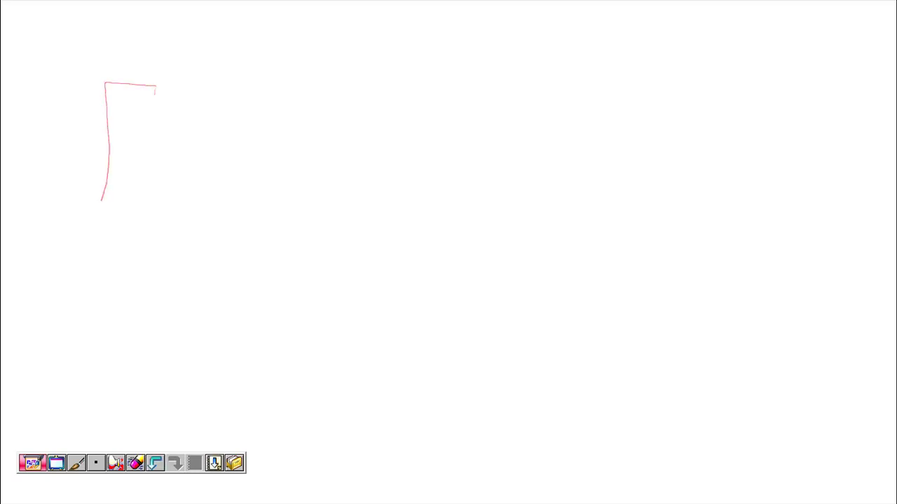
{"action": "mouse_move", "coordinate": [154, 93]}
{"action": "left_mouse_down"}
{"action": "mouse_move", "coordinate": [144, 193]}
{"action": "mouse_move", "coordinate": [94, 194]}
{"action": "left_mouse_up"}
{"action": "mouse_move", "coordinate": [103, 69]}
{"action": "left_mouse_down"}
{"action": "mouse_move", "coordinate": [150, 77]}
{"action": "mouse_move", "coordinate": [189, 67]}
{"action": "left_mouse_up"}
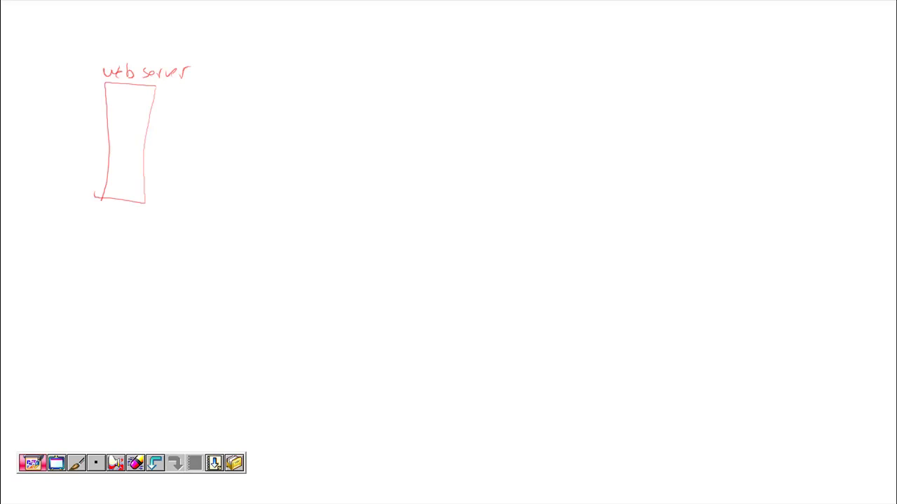
{"action": "mouse_move", "coordinate": [230, 97]}
{"action": "left_mouse_down"}
{"action": "mouse_move", "coordinate": [128, 101]}
{"action": "mouse_move", "coordinate": [236, 116]}
{"action": "mouse_move", "coordinate": [223, 91]}
{"action": "mouse_move", "coordinate": [244, 86]}
{"action": "mouse_move", "coordinate": [244, 105]}
{"action": "mouse_move", "coordinate": [283, 100]}
{"action": "mouse_move", "coordinate": [297, 84]}
{"action": "left_mouse_up"}
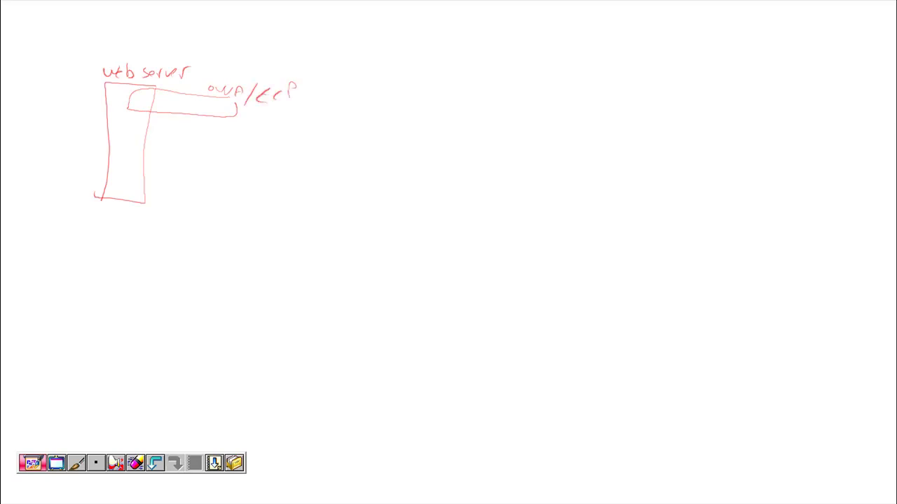
Step: Add a curved incoming arrow from the top right and a circled square beside the OWA/ECP bar
{"action": "mouse_move", "coordinate": [600, 73]}
{"action": "left_mouse_down"}
{"action": "mouse_move", "coordinate": [632, 60]}
{"action": "mouse_move", "coordinate": [640, 79]}
{"action": "mouse_move", "coordinate": [617, 91]}
{"action": "left_mouse_up"}
{"action": "left_click_drag", "start_coordinate": [326, 65], "coordinate": [323, 79]}
{"action": "mouse_move", "coordinate": [254, 117]}
{"action": "left_mouse_down"}
{"action": "mouse_move", "coordinate": [223, 135]}
{"action": "mouse_move", "coordinate": [285, 128]}
{"action": "mouse_move", "coordinate": [256, 118]}
{"action": "mouse_move", "coordinate": [255, 135]}
{"action": "mouse_move", "coordinate": [252, 121]}
{"action": "mouse_move", "coordinate": [225, 169]}
{"action": "left_mouse_up"}
{"action": "mouse_move", "coordinate": [276, 121]}
{"action": "left_mouse_down"}
{"action": "mouse_move", "coordinate": [272, 169]}
{"action": "mouse_move", "coordinate": [228, 168]}
{"action": "left_mouse_up"}
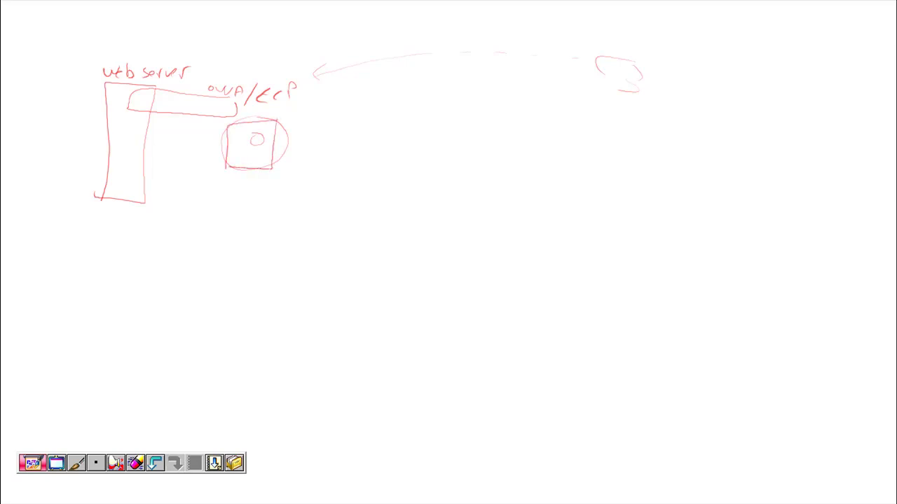
Step: Add check marks, an underline and arrows around the web server box and loop sketch
{"action": "left_click_drag", "start_coordinate": [256, 134], "coordinate": [255, 136]}
{"action": "left_click_drag", "start_coordinate": [593, 106], "coordinate": [658, 92]}
{"action": "left_click_drag", "start_coordinate": [634, 54], "coordinate": [655, 54]}
{"action": "mouse_move", "coordinate": [232, 178]}
{"action": "left_mouse_down"}
{"action": "mouse_move", "coordinate": [255, 179]}
{"action": "mouse_move", "coordinate": [161, 174]}
{"action": "mouse_move", "coordinate": [170, 175]}
{"action": "left_mouse_up"}
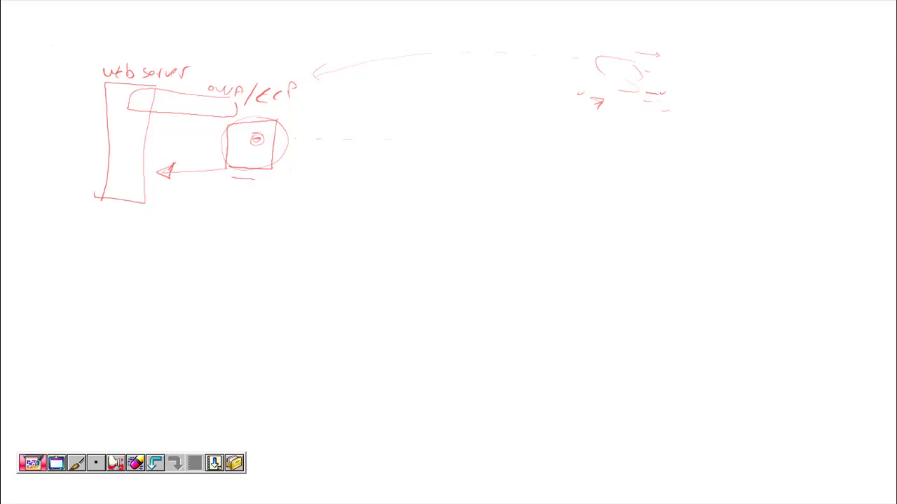
{"action": "left_click_drag", "start_coordinate": [53, 47], "coordinate": [61, 42]}
{"action": "left_click_drag", "start_coordinate": [90, 83], "coordinate": [100, 80]}
{"action": "left_click_drag", "start_coordinate": [582, 72], "coordinate": [592, 67]}
{"action": "left_click_drag", "start_coordinate": [109, 99], "coordinate": [119, 102]}
{"action": "left_click_drag", "start_coordinate": [84, 99], "coordinate": [111, 113]}
Step: Draw a long dividing line and begin the bullet '1 Define names – Certificate'
{"action": "left_click_drag", "start_coordinate": [772, 125], "coordinate": [494, 110]}
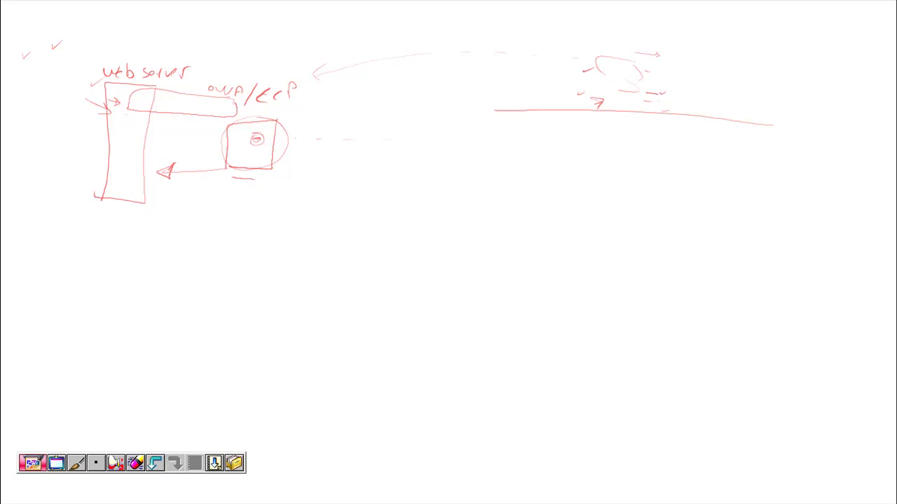
{"action": "mouse_move", "coordinate": [484, 149]}
{"action": "left_mouse_down"}
{"action": "mouse_move", "coordinate": [526, 166]}
{"action": "mouse_move", "coordinate": [547, 154]}
{"action": "left_mouse_up"}
{"action": "left_click_drag", "start_coordinate": [546, 155], "coordinate": [652, 147]}
{"action": "left_click_drag", "start_coordinate": [653, 145], "coordinate": [676, 143]}
{"action": "mouse_move", "coordinate": [682, 139]}
{"action": "left_mouse_down"}
{"action": "mouse_move", "coordinate": [687, 152]}
{"action": "mouse_move", "coordinate": [713, 140]}
{"action": "mouse_move", "coordinate": [712, 150]}
{"action": "left_mouse_up"}
{"action": "left_click_drag", "start_coordinate": [726, 140], "coordinate": [721, 151]}
Step: Finish 'Certificate', mark bullet 2, and sketch a certificate document with text lines
{"action": "left_click_drag", "start_coordinate": [713, 144], "coordinate": [738, 142]}
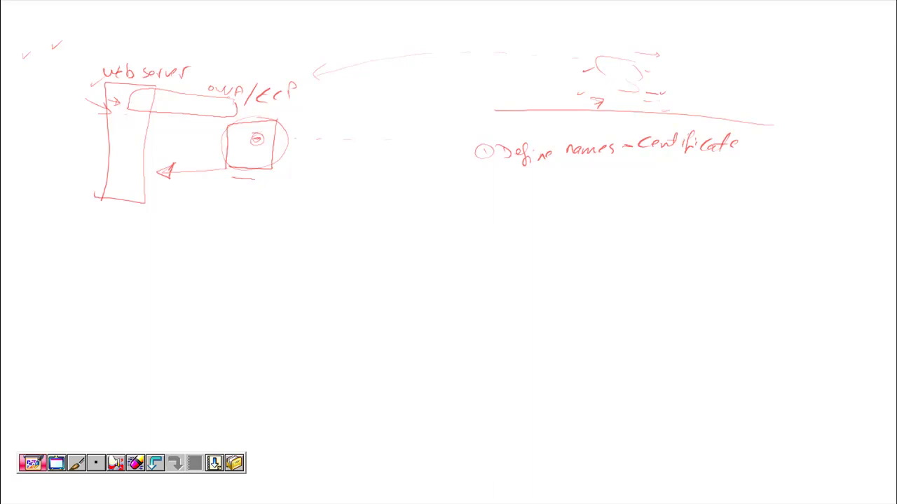
{"action": "left_click_drag", "start_coordinate": [485, 188], "coordinate": [493, 189]}
{"action": "mouse_move", "coordinate": [409, 13]}
{"action": "left_mouse_down"}
{"action": "mouse_move", "coordinate": [493, 16]}
{"action": "mouse_move", "coordinate": [399, 91]}
{"action": "left_mouse_up"}
{"action": "mouse_move", "coordinate": [493, 17]}
{"action": "left_mouse_down"}
{"action": "mouse_move", "coordinate": [473, 87]}
{"action": "mouse_move", "coordinate": [415, 99]}
{"action": "left_mouse_up"}
{"action": "left_click_drag", "start_coordinate": [434, 32], "coordinate": [460, 36]}
{"action": "mouse_move", "coordinate": [437, 38]}
{"action": "left_mouse_down"}
{"action": "mouse_move", "coordinate": [465, 42]}
{"action": "mouse_move", "coordinate": [452, 47]}
{"action": "left_mouse_up"}
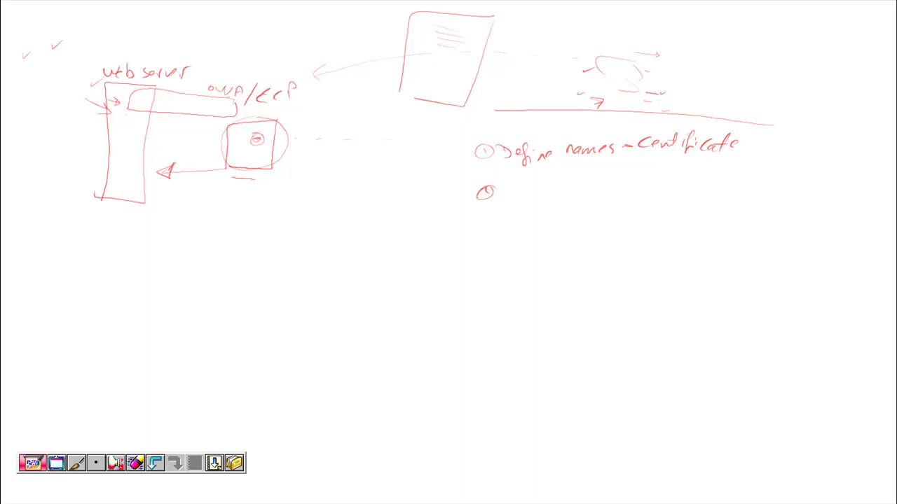
{"action": "left_click_drag", "start_coordinate": [474, 30], "coordinate": [483, 28]}
{"action": "mouse_move", "coordinate": [491, 27]}
{"action": "left_mouse_down"}
{"action": "mouse_move", "coordinate": [467, 59]}
{"action": "mouse_move", "coordinate": [495, 62]}
{"action": "left_mouse_up"}
Step: Arrow the document to OWA/ECP and write 'SAN' with the '.Domain.x' wildcard name
{"action": "mouse_move", "coordinate": [536, 24]}
{"action": "left_mouse_down"}
{"action": "mouse_move", "coordinate": [549, 31]}
{"action": "mouse_move", "coordinate": [532, 39]}
{"action": "mouse_move", "coordinate": [542, 48]}
{"action": "mouse_move", "coordinate": [530, 55]}
{"action": "left_mouse_up"}
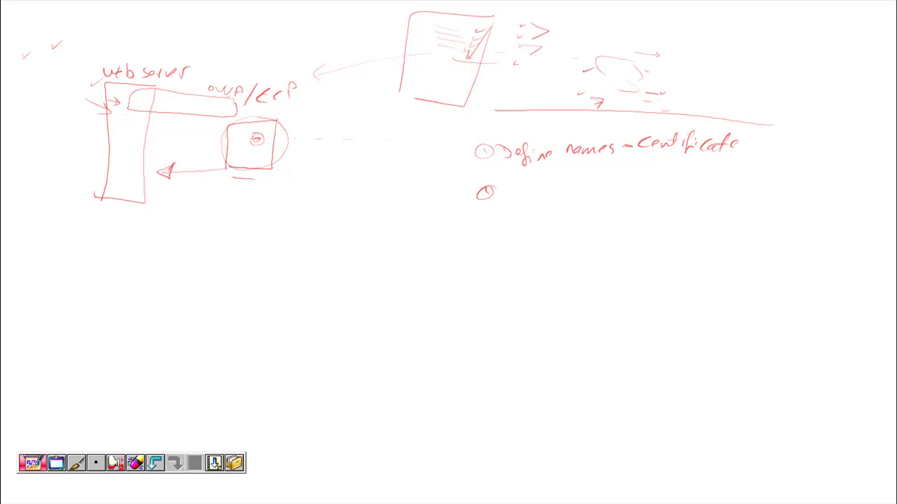
{"action": "mouse_move", "coordinate": [644, 19]}
{"action": "left_mouse_down"}
{"action": "mouse_move", "coordinate": [634, 29]}
{"action": "mouse_move", "coordinate": [680, 19]}
{"action": "mouse_move", "coordinate": [661, 37]}
{"action": "left_mouse_up"}
{"action": "mouse_move", "coordinate": [698, 51]}
{"action": "left_mouse_down"}
{"action": "mouse_move", "coordinate": [734, 62]}
{"action": "mouse_move", "coordinate": [796, 56]}
{"action": "left_mouse_up"}
{"action": "left_click_drag", "start_coordinate": [703, 62], "coordinate": [712, 62]}
{"action": "mouse_move", "coordinate": [704, 66]}
{"action": "left_mouse_down"}
{"action": "mouse_move", "coordinate": [712, 66]}
{"action": "mouse_move", "coordinate": [707, 77]}
{"action": "left_mouse_up"}
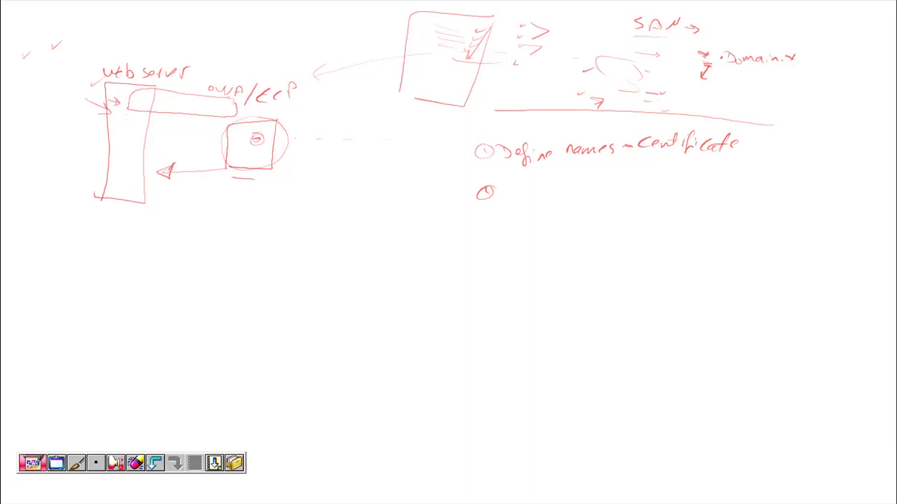
Step: Label 'Ex.Domain.local' and 'Mail.Domain.Com', then write 'Create Certificate Request' at bullet 2
{"action": "left_click_drag", "start_coordinate": [748, 146], "coordinate": [802, 152]}
{"action": "mouse_move", "coordinate": [304, 148]}
{"action": "left_mouse_down"}
{"action": "mouse_move", "coordinate": [299, 163]}
{"action": "mouse_move", "coordinate": [334, 163]}
{"action": "mouse_move", "coordinate": [398, 161]}
{"action": "mouse_move", "coordinate": [409, 147]}
{"action": "left_mouse_up"}
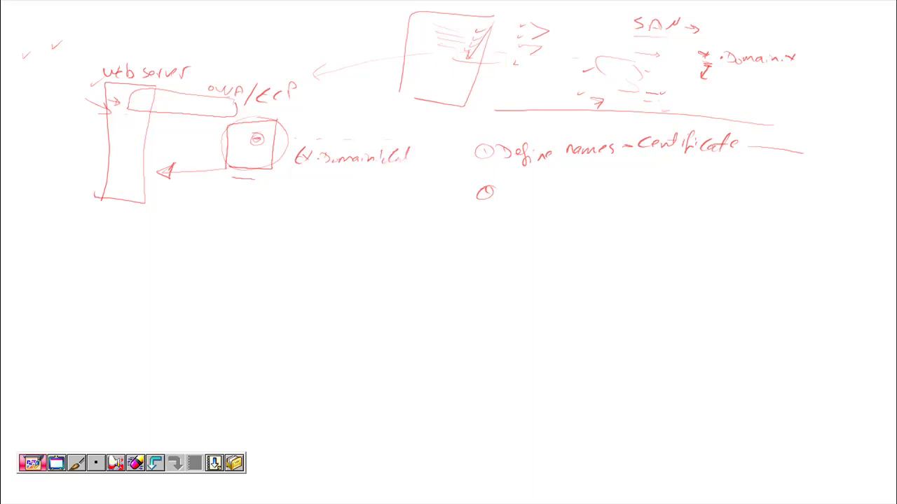
{"action": "mouse_move", "coordinate": [749, 112]}
{"action": "left_mouse_down"}
{"action": "mouse_move", "coordinate": [738, 147]}
{"action": "mouse_move", "coordinate": [759, 130]}
{"action": "mouse_move", "coordinate": [863, 138]}
{"action": "left_mouse_up"}
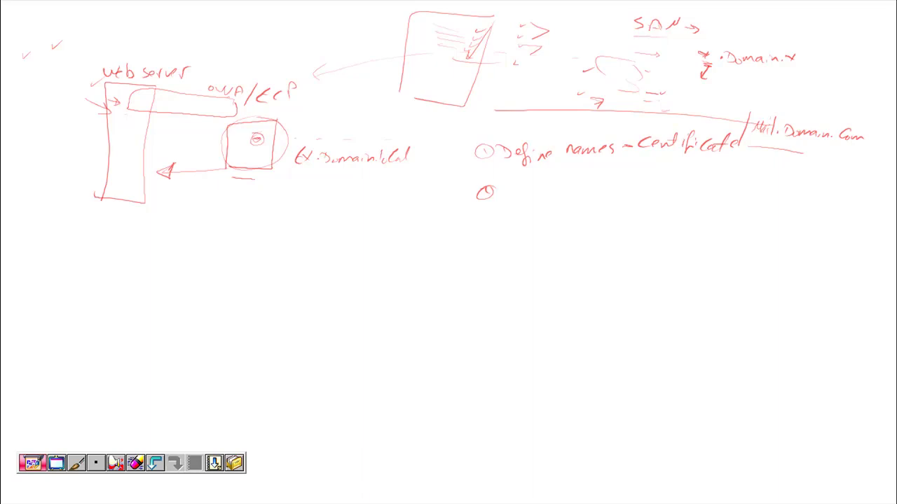
{"action": "left_click_drag", "start_coordinate": [757, 138], "coordinate": [779, 144]}
{"action": "mouse_move", "coordinate": [861, 151]}
{"action": "left_mouse_down"}
{"action": "mouse_move", "coordinate": [784, 144]}
{"action": "mouse_move", "coordinate": [758, 162]}
{"action": "mouse_move", "coordinate": [780, 186]}
{"action": "left_mouse_up"}
{"action": "mouse_move", "coordinate": [510, 187]}
{"action": "left_mouse_down"}
{"action": "mouse_move", "coordinate": [548, 194]}
{"action": "mouse_move", "coordinate": [559, 181]}
{"action": "mouse_move", "coordinate": [619, 195]}
{"action": "mouse_move", "coordinate": [638, 185]}
{"action": "mouse_move", "coordinate": [658, 199]}
{"action": "mouse_move", "coordinate": [673, 181]}
{"action": "mouse_move", "coordinate": [708, 202]}
{"action": "mouse_move", "coordinate": [722, 190]}
{"action": "mouse_move", "coordinate": [731, 206]}
{"action": "mouse_move", "coordinate": [748, 206]}
{"action": "left_mouse_up"}
{"action": "mouse_move", "coordinate": [746, 196]}
{"action": "left_mouse_down"}
{"action": "mouse_move", "coordinate": [755, 181]}
{"action": "mouse_move", "coordinate": [753, 201]}
{"action": "left_mouse_up"}
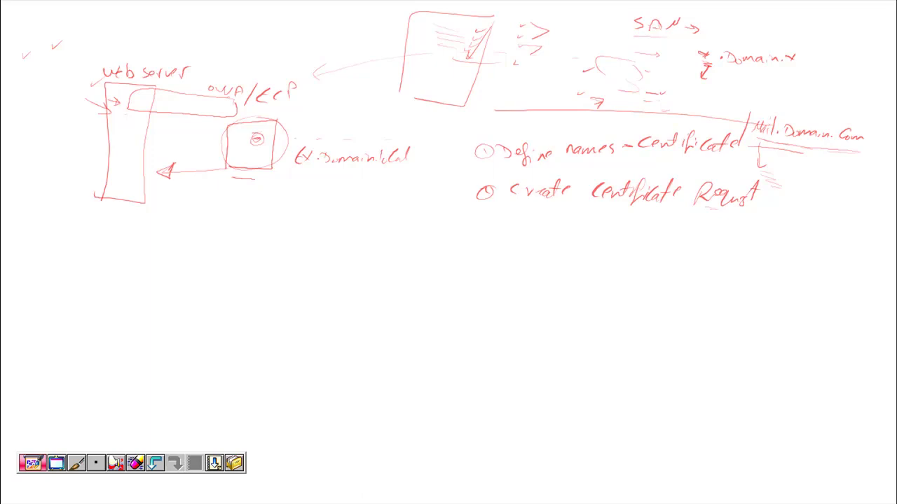
Step: Write 'Save' and 'Req.file', circle it, and sketch a request file box
{"action": "mouse_move", "coordinate": [759, 195]}
{"action": "left_mouse_down"}
{"action": "mouse_move", "coordinate": [800, 195]}
{"action": "mouse_move", "coordinate": [837, 181]}
{"action": "mouse_move", "coordinate": [852, 199]}
{"action": "mouse_move", "coordinate": [868, 186]}
{"action": "mouse_move", "coordinate": [864, 198]}
{"action": "left_mouse_up"}
{"action": "mouse_move", "coordinate": [871, 188]}
{"action": "left_mouse_down"}
{"action": "mouse_move", "coordinate": [871, 202]}
{"action": "mouse_move", "coordinate": [877, 196]}
{"action": "left_mouse_up"}
{"action": "left_click_drag", "start_coordinate": [876, 205], "coordinate": [817, 205]}
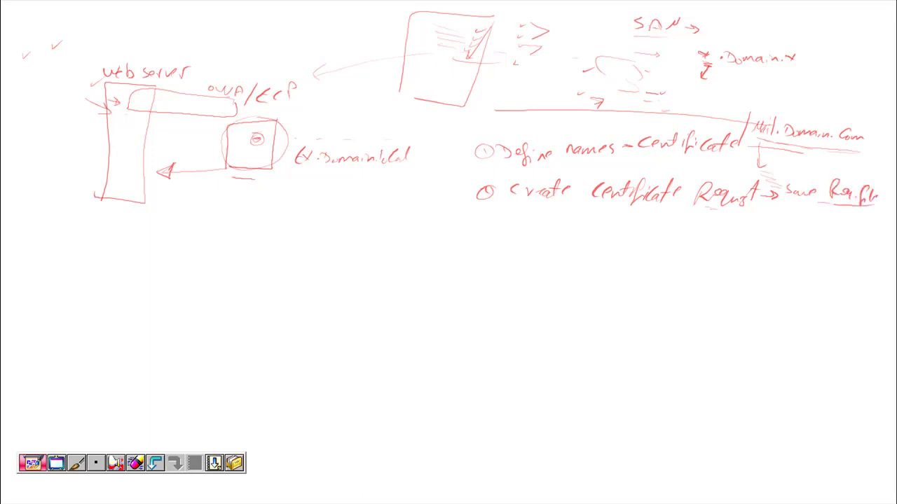
{"action": "left_click_drag", "start_coordinate": [859, 175], "coordinate": [869, 179]}
{"action": "mouse_move", "coordinate": [835, 210]}
{"action": "left_mouse_down"}
{"action": "mouse_move", "coordinate": [825, 244]}
{"action": "mouse_move", "coordinate": [881, 262]}
{"action": "mouse_move", "coordinate": [887, 218]}
{"action": "mouse_move", "coordinate": [868, 212]}
{"action": "mouse_move", "coordinate": [876, 224]}
{"action": "mouse_move", "coordinate": [857, 229]}
{"action": "left_mouse_up"}
{"action": "left_click_drag", "start_coordinate": [835, 235], "coordinate": [856, 240]}
Step: Write 'CA' with 'Pub' and 'Priv', then arrow left to an underlined 'cert.'
{"action": "mouse_move", "coordinate": [832, 248]}
{"action": "left_mouse_down"}
{"action": "mouse_move", "coordinate": [857, 254]}
{"action": "mouse_move", "coordinate": [807, 236]}
{"action": "left_mouse_up"}
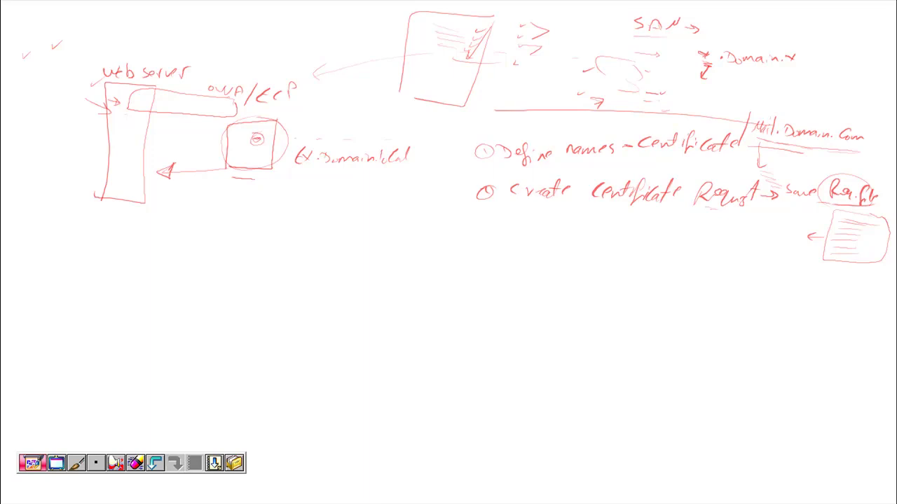
{"action": "mouse_move", "coordinate": [729, 234]}
{"action": "left_mouse_down"}
{"action": "mouse_move", "coordinate": [729, 245]}
{"action": "mouse_move", "coordinate": [751, 246]}
{"action": "left_mouse_up"}
{"action": "mouse_move", "coordinate": [692, 225]}
{"action": "left_mouse_down"}
{"action": "mouse_move", "coordinate": [714, 240]}
{"action": "mouse_move", "coordinate": [689, 261]}
{"action": "left_mouse_up"}
{"action": "mouse_move", "coordinate": [648, 222]}
{"action": "left_mouse_down"}
{"action": "mouse_move", "coordinate": [651, 233]}
{"action": "mouse_move", "coordinate": [674, 233]}
{"action": "left_mouse_up"}
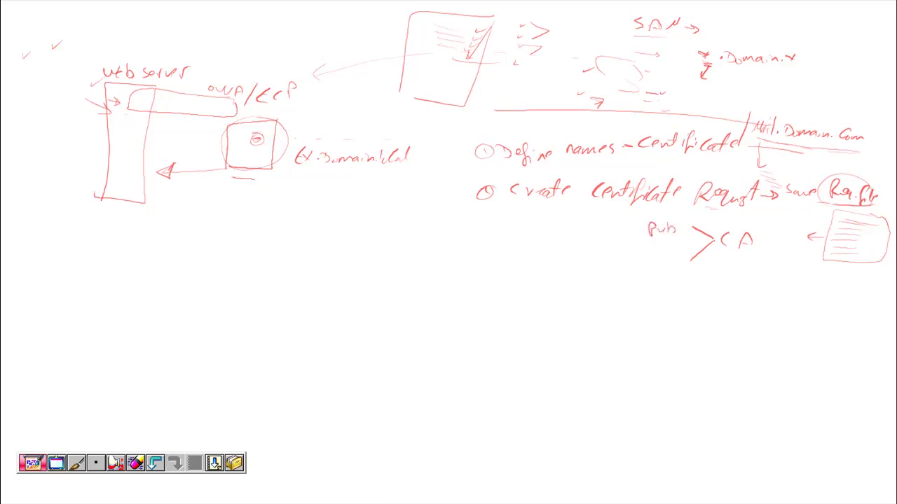
{"action": "mouse_move", "coordinate": [654, 263]}
{"action": "left_mouse_down"}
{"action": "mouse_move", "coordinate": [657, 273]}
{"action": "mouse_move", "coordinate": [696, 243]}
{"action": "mouse_move", "coordinate": [705, 246]}
{"action": "left_mouse_up"}
{"action": "left_click_drag", "start_coordinate": [630, 228], "coordinate": [578, 238]}
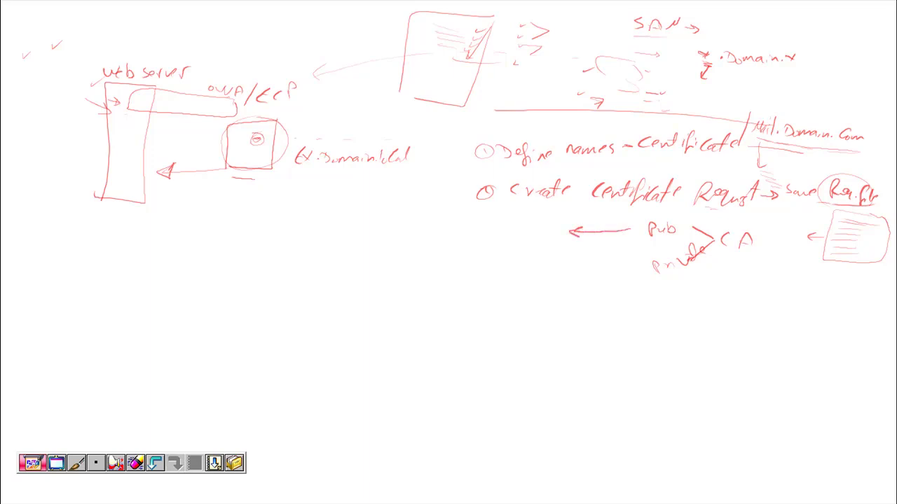
{"action": "left_click_drag", "start_coordinate": [506, 224], "coordinate": [499, 234]}
{"action": "left_click_drag", "start_coordinate": [516, 230], "coordinate": [539, 225]}
{"action": "left_click_drag", "start_coordinate": [529, 218], "coordinate": [554, 216]}
{"action": "left_click_drag", "start_coordinate": [508, 240], "coordinate": [544, 240]}
Step: Draw an arrow from 'cert.' down to a handwritten 'Exchange'
{"action": "mouse_move", "coordinate": [526, 241]}
{"action": "left_mouse_down"}
{"action": "mouse_move", "coordinate": [527, 273]}
{"action": "mouse_move", "coordinate": [495, 269]}
{"action": "mouse_move", "coordinate": [496, 282]}
{"action": "left_mouse_up"}
{"action": "mouse_move", "coordinate": [406, 266]}
{"action": "left_mouse_down"}
{"action": "mouse_move", "coordinate": [408, 283]}
{"action": "mouse_move", "coordinate": [421, 281]}
{"action": "mouse_move", "coordinate": [412, 281]}
{"action": "left_mouse_up"}
{"action": "left_click_drag", "start_coordinate": [429, 274], "coordinate": [425, 280]}
{"action": "mouse_move", "coordinate": [432, 265]}
{"action": "left_mouse_down"}
{"action": "mouse_move", "coordinate": [439, 282]}
{"action": "mouse_move", "coordinate": [462, 276]}
{"action": "left_mouse_up"}
{"action": "mouse_move", "coordinate": [467, 271]}
{"action": "left_mouse_down"}
{"action": "mouse_move", "coordinate": [462, 280]}
{"action": "mouse_move", "coordinate": [471, 282]}
{"action": "left_mouse_up"}
{"action": "left_click_drag", "start_coordinate": [467, 276], "coordinate": [475, 271]}
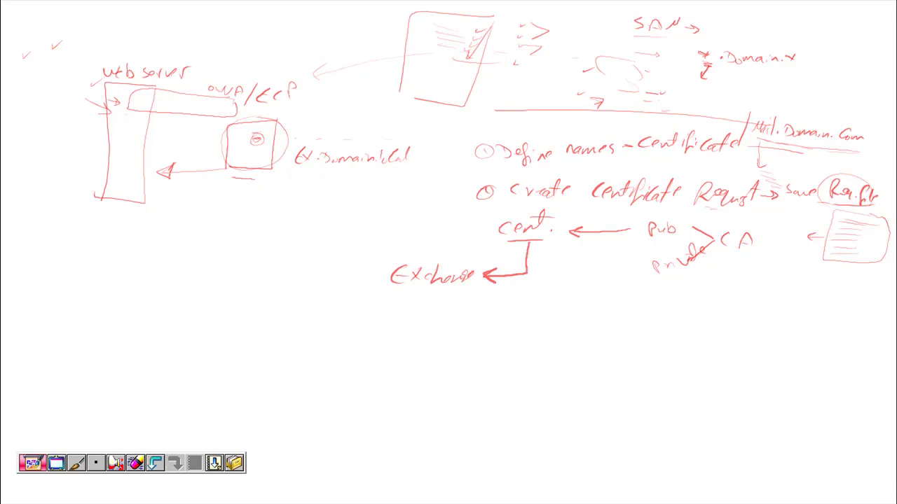
Step: Draw a 'Pending' line from the CA with an arrow leading left to 'Complete'
{"action": "left_click_drag", "start_coordinate": [375, 246], "coordinate": [261, 245]}
{"action": "mouse_move", "coordinate": [286, 213]}
{"action": "left_mouse_down"}
{"action": "mouse_move", "coordinate": [289, 238]}
{"action": "mouse_move", "coordinate": [349, 221]}
{"action": "left_mouse_up"}
{"action": "mouse_move", "coordinate": [344, 224]}
{"action": "left_mouse_down"}
{"action": "mouse_move", "coordinate": [352, 242]}
{"action": "mouse_move", "coordinate": [360, 230]}
{"action": "mouse_move", "coordinate": [587, 217]}
{"action": "mouse_move", "coordinate": [806, 247]}
{"action": "left_mouse_up"}
{"action": "mouse_move", "coordinate": [794, 234]}
{"action": "left_mouse_down"}
{"action": "mouse_move", "coordinate": [807, 245]}
{"action": "mouse_move", "coordinate": [795, 253]}
{"action": "left_mouse_up"}
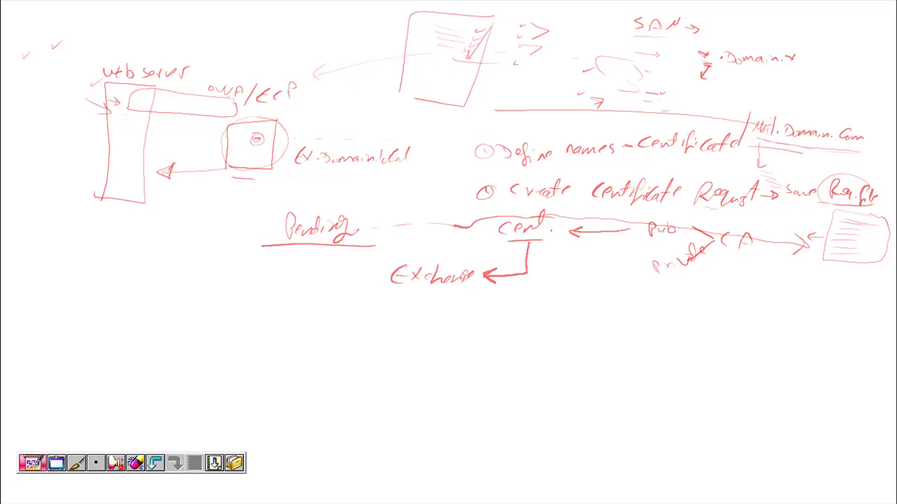
{"action": "left_click_drag", "start_coordinate": [265, 247], "coordinate": [242, 246]}
{"action": "mouse_move", "coordinate": [262, 241]}
{"action": "left_mouse_down"}
{"action": "mouse_move", "coordinate": [241, 246]}
{"action": "mouse_move", "coordinate": [248, 253]}
{"action": "left_mouse_up"}
{"action": "mouse_move", "coordinate": [134, 235]}
{"action": "left_mouse_down"}
{"action": "mouse_move", "coordinate": [131, 252]}
{"action": "mouse_move", "coordinate": [165, 239]}
{"action": "mouse_move", "coordinate": [193, 245]}
{"action": "left_mouse_up"}
{"action": "left_click_drag", "start_coordinate": [185, 231], "coordinate": [242, 240]}
{"action": "left_click_drag", "start_coordinate": [243, 240], "coordinate": [237, 242]}
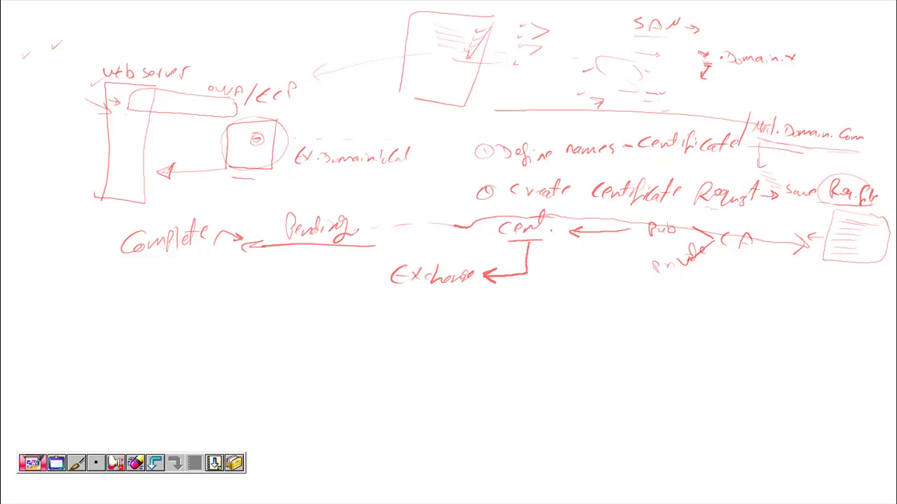
Step: Cross out the route beside Exchange and write 'assign service' with a checkmark below
{"action": "mouse_move", "coordinate": [359, 257]}
{"action": "left_mouse_down"}
{"action": "mouse_move", "coordinate": [343, 270]}
{"action": "mouse_move", "coordinate": [478, 268]}
{"action": "mouse_move", "coordinate": [502, 241]}
{"action": "mouse_move", "coordinate": [500, 255]}
{"action": "left_mouse_up"}
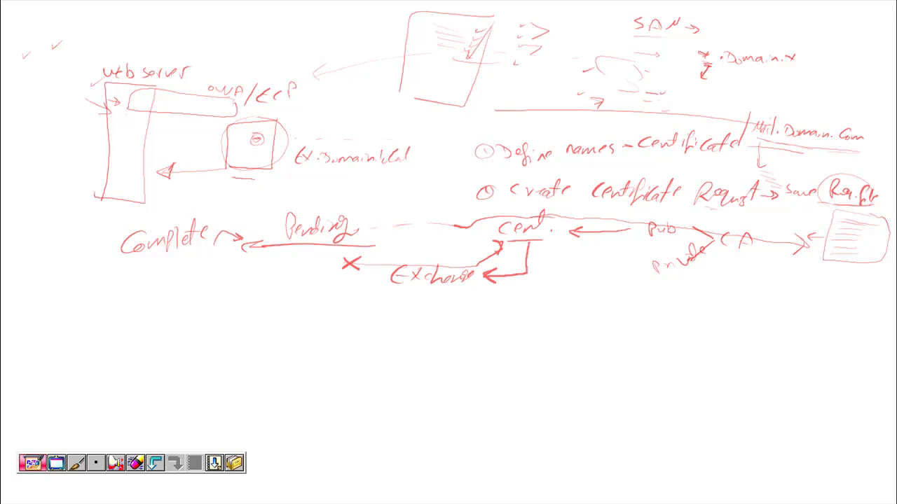
{"action": "left_click_drag", "start_coordinate": [286, 258], "coordinate": [297, 256]}
{"action": "left_click_drag", "start_coordinate": [218, 307], "coordinate": [357, 298]}
{"action": "mouse_move", "coordinate": [116, 250]}
{"action": "left_mouse_down"}
{"action": "mouse_move", "coordinate": [134, 302]}
{"action": "mouse_move", "coordinate": [194, 300]}
{"action": "mouse_move", "coordinate": [191, 311]}
{"action": "mouse_move", "coordinate": [214, 325]}
{"action": "mouse_move", "coordinate": [276, 326]}
{"action": "left_mouse_up"}
{"action": "left_click_drag", "start_coordinate": [284, 323], "coordinate": [361, 311]}
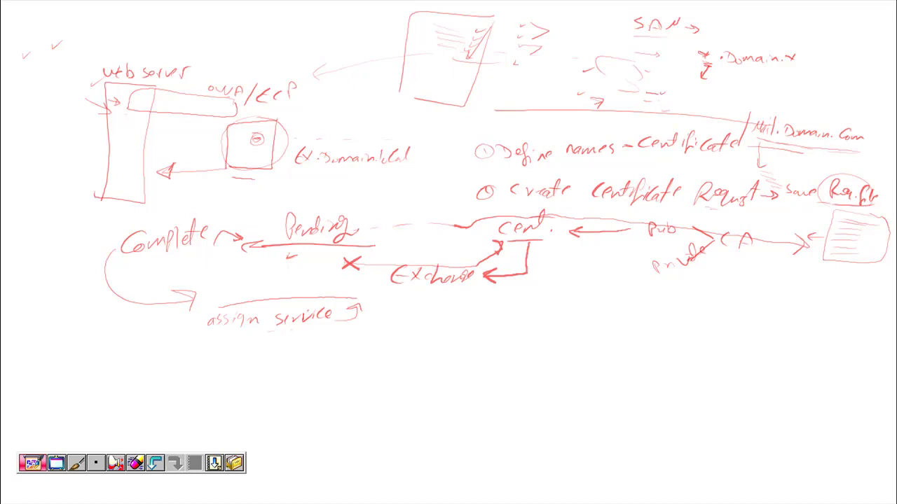
{"action": "left_click_drag", "start_coordinate": [344, 337], "coordinate": [349, 354]}
Step: Add a checkmark, brace both sides of the checklist, and draw an arrow pointing right
{"action": "left_click_drag", "start_coordinate": [348, 385], "coordinate": [358, 380]}
{"action": "mouse_move", "coordinate": [314, 335]}
{"action": "left_mouse_down"}
{"action": "mouse_move", "coordinate": [308, 375]}
{"action": "mouse_move", "coordinate": [321, 419]}
{"action": "left_mouse_up"}
{"action": "mouse_move", "coordinate": [363, 327]}
{"action": "left_mouse_down"}
{"action": "mouse_move", "coordinate": [372, 405]}
{"action": "mouse_move", "coordinate": [343, 417]}
{"action": "left_mouse_up"}
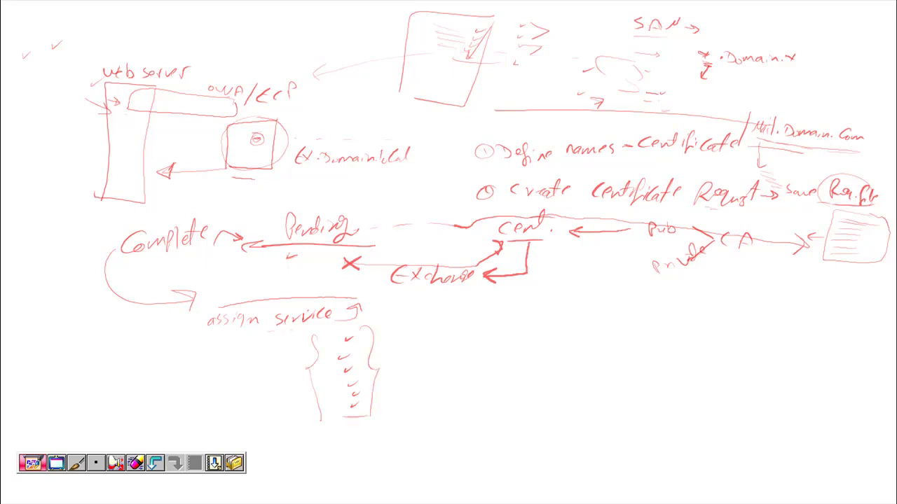
{"action": "mouse_move", "coordinate": [325, 335]}
{"action": "left_mouse_down"}
{"action": "mouse_move", "coordinate": [358, 327]}
{"action": "mouse_move", "coordinate": [353, 272]}
{"action": "left_mouse_up"}
{"action": "left_click_drag", "start_coordinate": [374, 365], "coordinate": [416, 370]}
{"action": "mouse_move", "coordinate": [405, 362]}
{"action": "left_mouse_down"}
{"action": "mouse_move", "coordinate": [417, 371]}
{"action": "mouse_move", "coordinate": [407, 382]}
{"action": "left_mouse_up"}
{"action": "left_click_drag", "start_coordinate": [391, 344], "coordinate": [411, 346]}
{"action": "left_click_drag", "start_coordinate": [395, 354], "coordinate": [410, 353]}
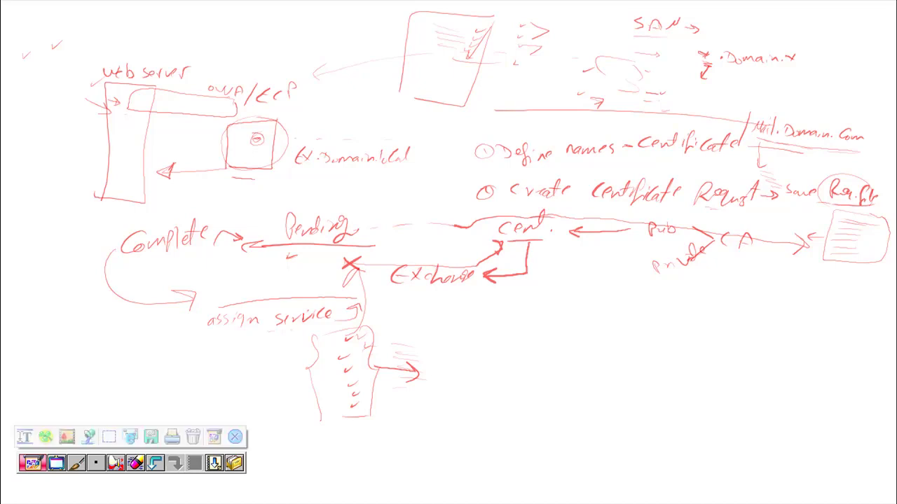
Step: Close PenNotice without saving, refresh Server Configuration, and make the Ex-01 session active
{"action": "left_click", "coordinate": [235, 435]}
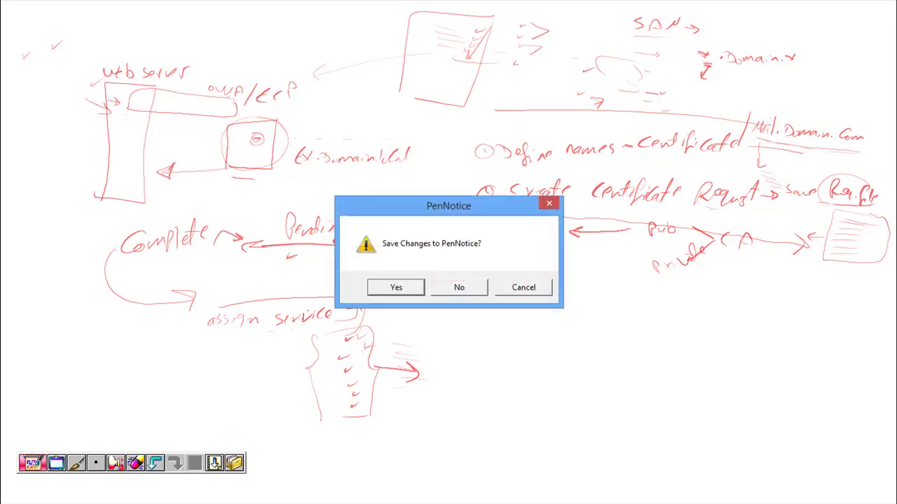
{"action": "key", "text": "n"}
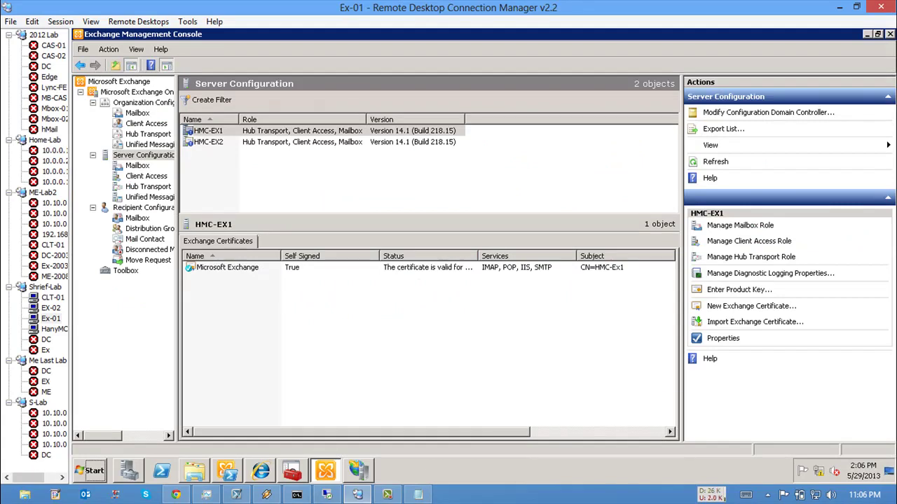
{"action": "key", "text": "F5"}
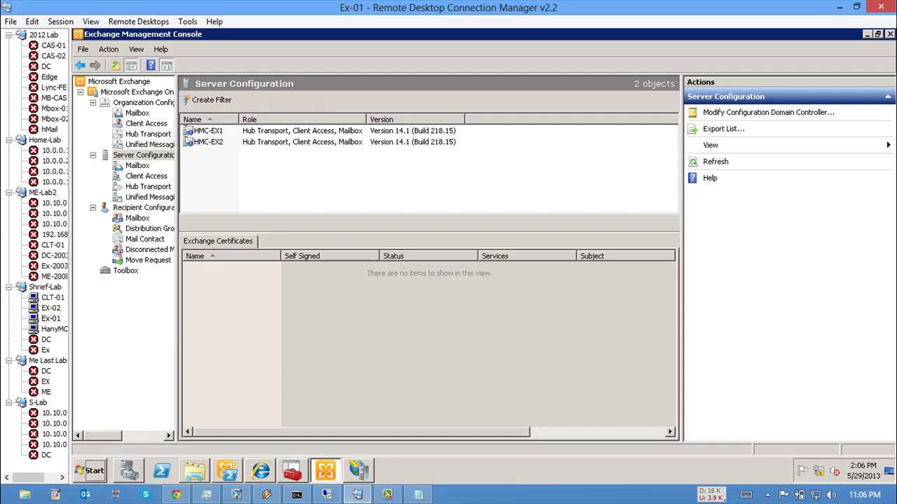
{"action": "left_click", "coordinate": [50, 318]}
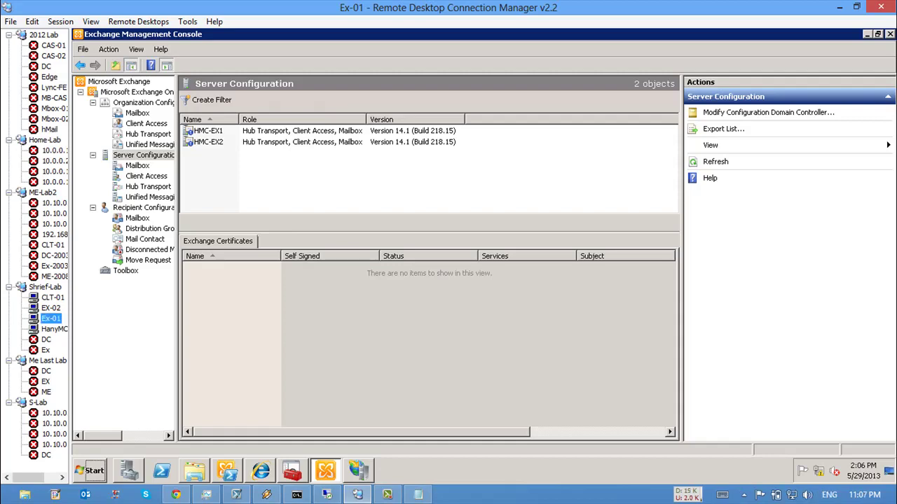
Step: Check the owa (Default Web Site) internal and external https URLs, then switch to IIS Manager
{"action": "left_click", "coordinate": [146, 176]}
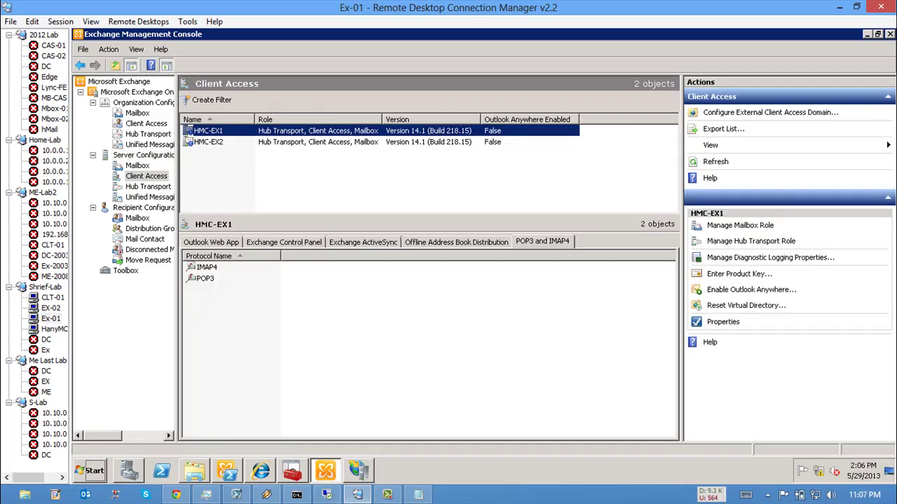
{"action": "left_click", "coordinate": [211, 242]}
{"action": "left_click", "coordinate": [233, 267]}
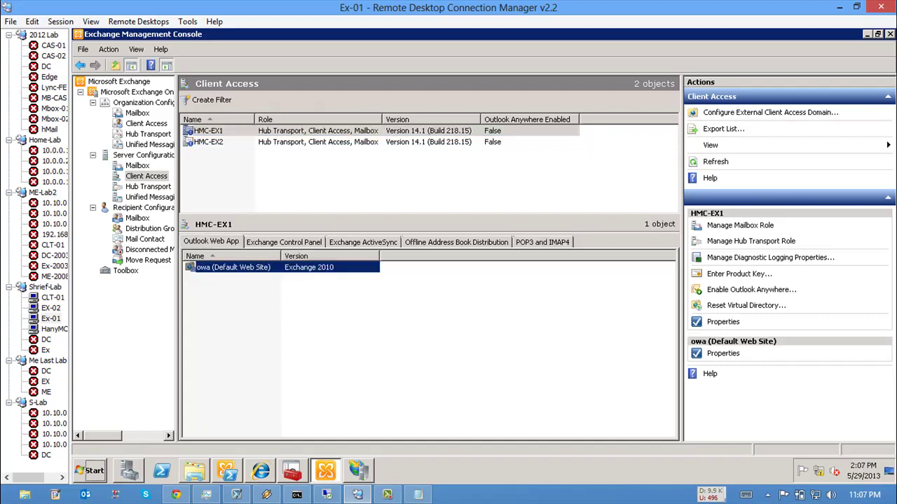
{"action": "double_click", "coordinate": [233, 267]}
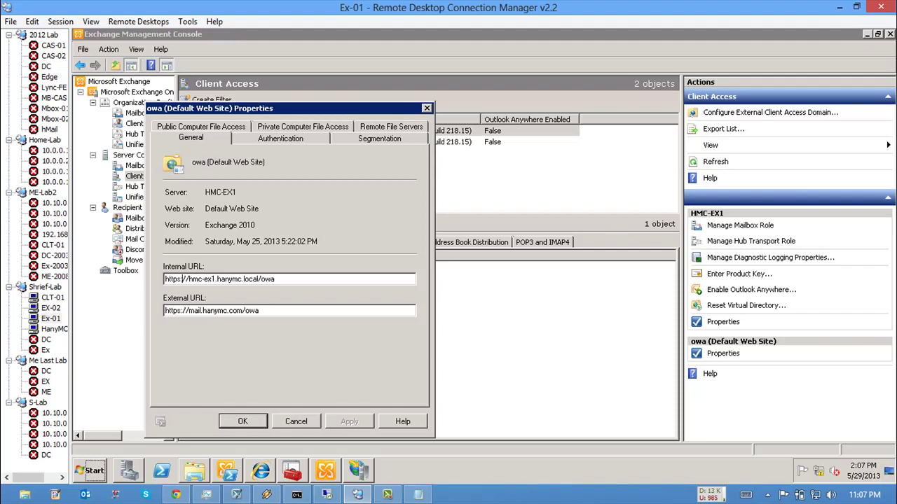
{"action": "double_click", "coordinate": [174, 279]}
{"action": "double_click", "coordinate": [173, 310]}
{"action": "key", "text": "Escape"}
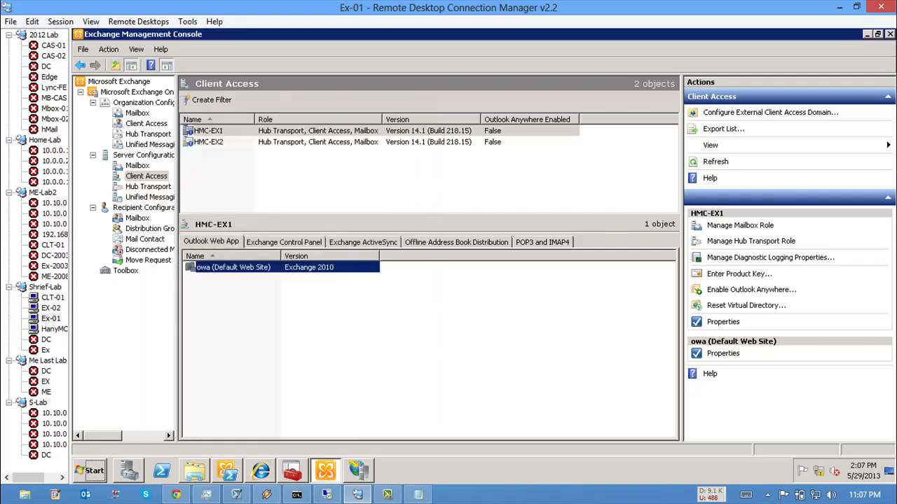
{"action": "key", "text": "alt+Tab"}
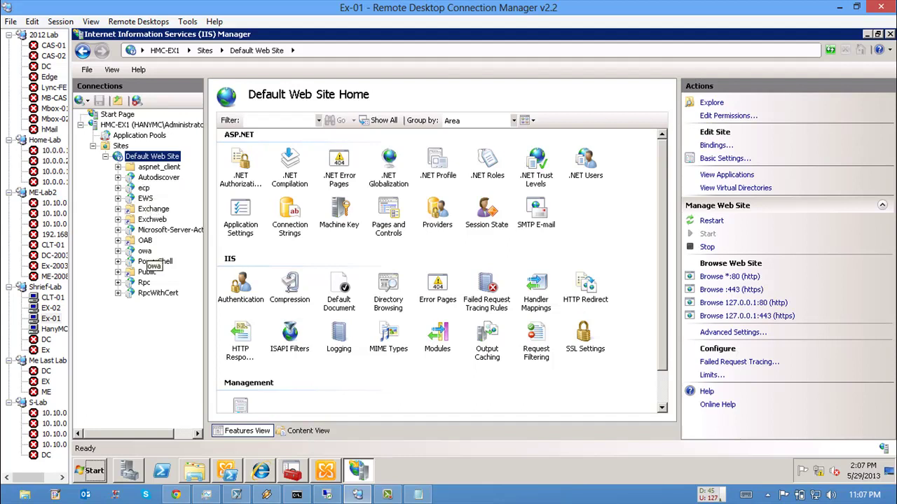
Step: Open the Default Web Site's bindings and select the https row
{"action": "left_click", "coordinate": [145, 250]}
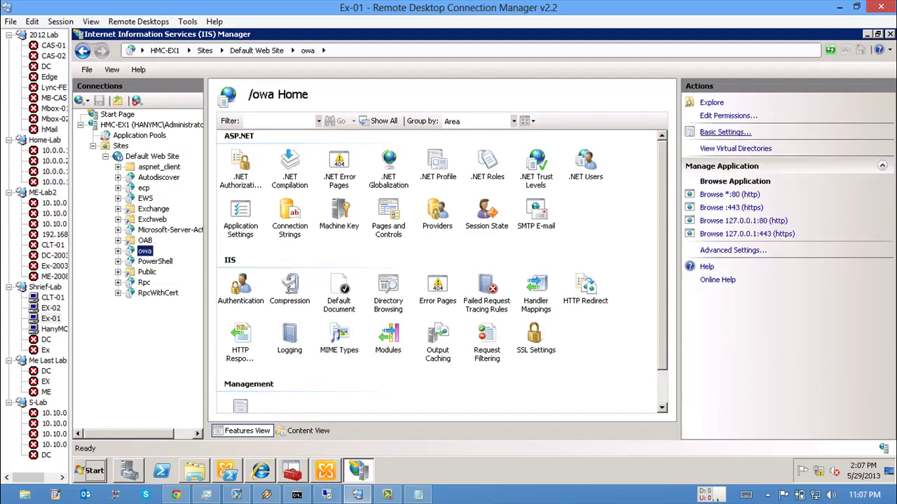
{"action": "left_click", "coordinate": [158, 157]}
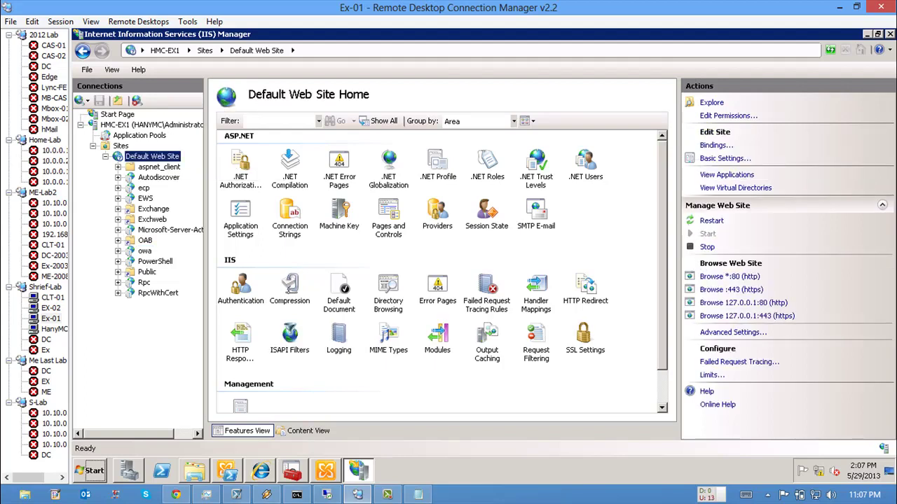
{"action": "left_click", "coordinate": [716, 145]}
{"action": "left_click_drag", "start_coordinate": [364, 175], "coordinate": [294, 112]}
{"action": "left_click", "coordinate": [278, 201]}
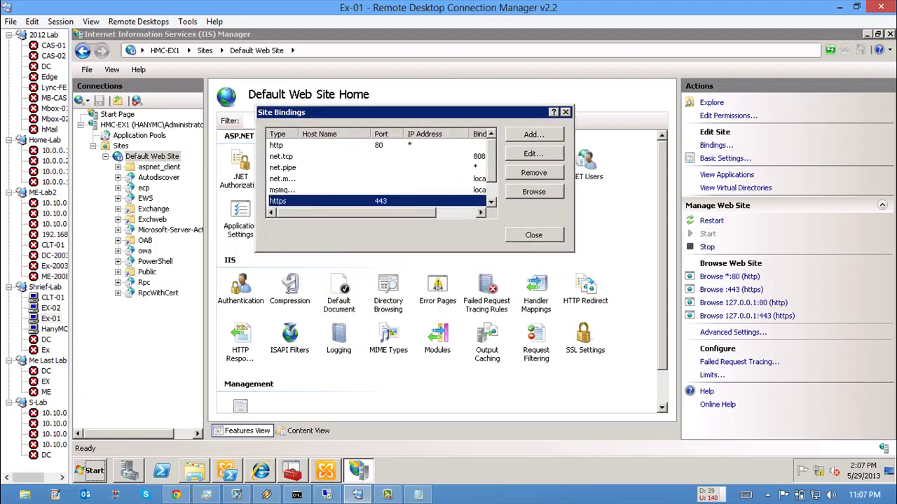
{"action": "scroll", "coordinate": [378, 173], "scroll_direction": "down", "scroll_amount": 1}
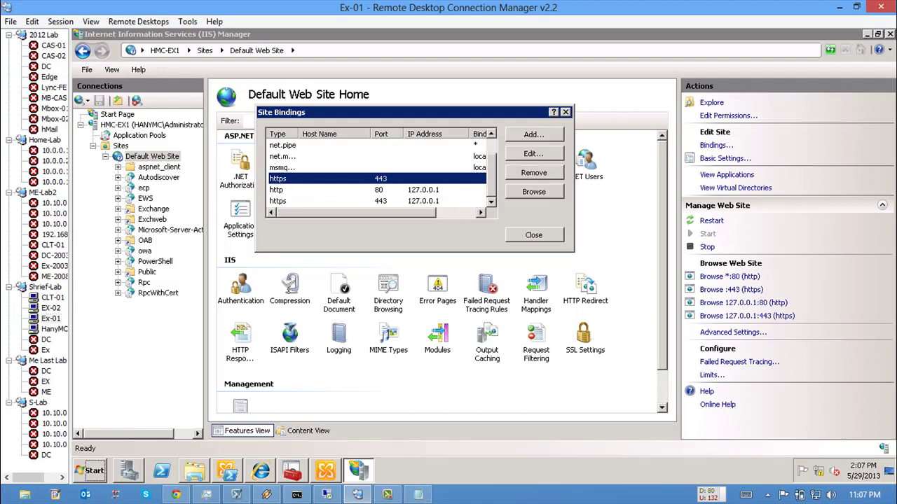
Step: Edit the port 443 https binding and view its Microsoft Exchange SSL certificate
{"action": "left_click", "coordinate": [533, 153]}
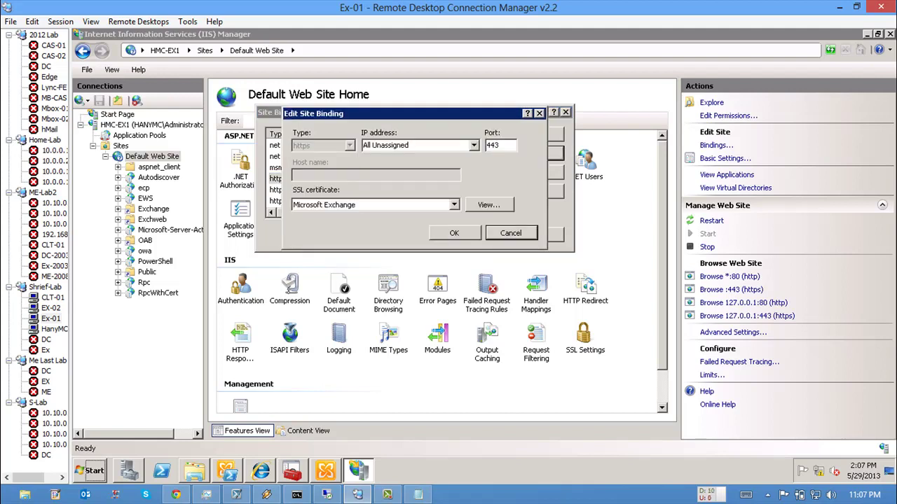
{"action": "double_click", "coordinate": [493, 145]}
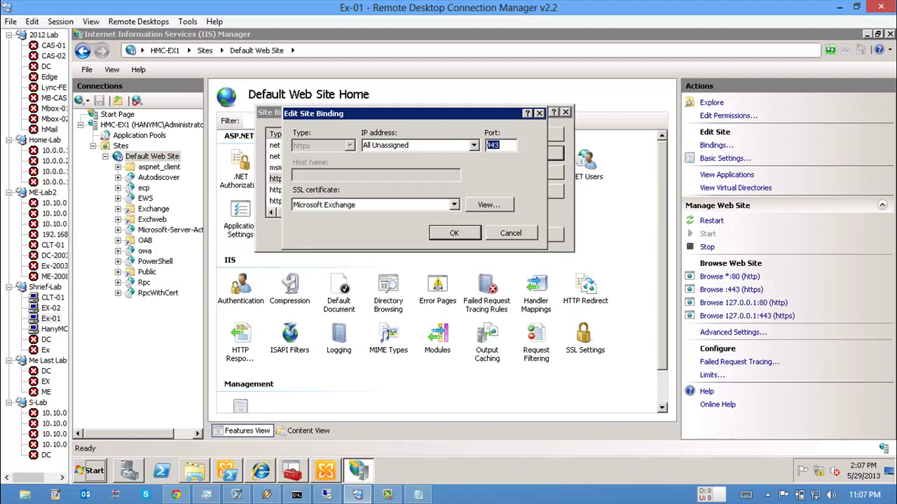
{"action": "left_click", "coordinate": [375, 205]}
{"action": "left_click", "coordinate": [329, 222]}
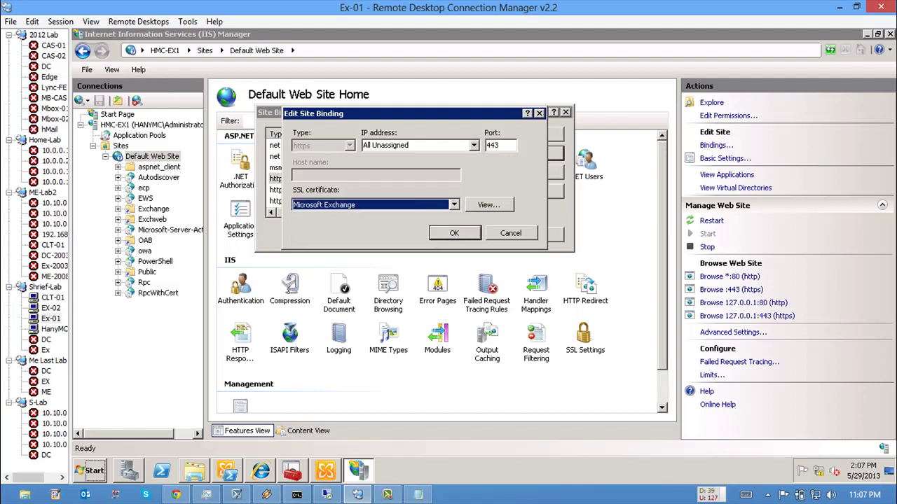
{"action": "key", "text": "Tab"}
{"action": "key", "text": "Return"}
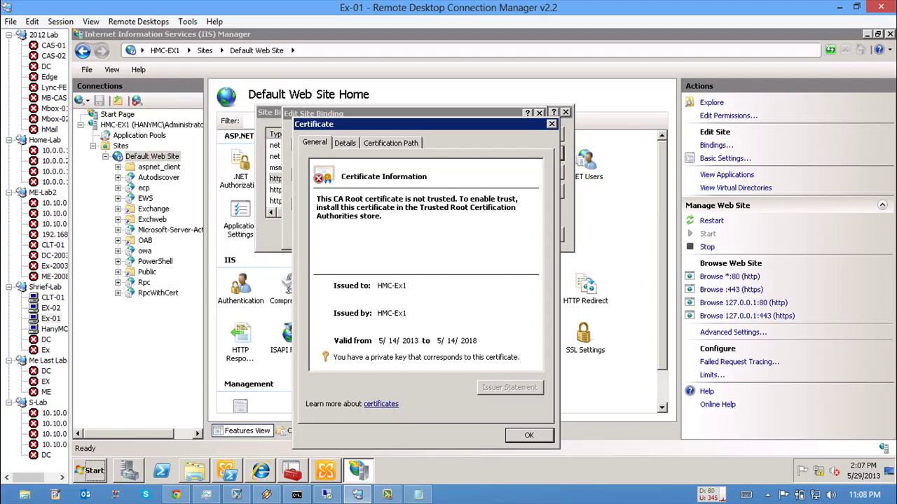
{"action": "left_click", "coordinate": [529, 435]}
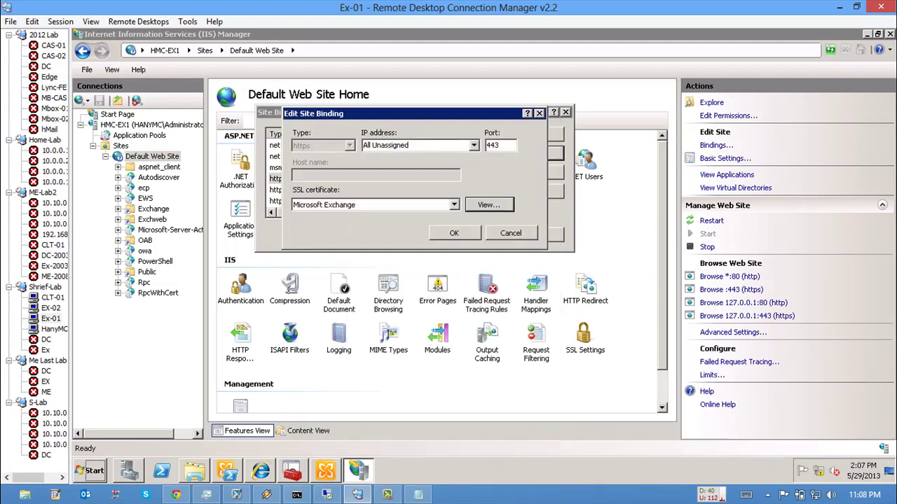
Step: Launch an empty management console with the mmc command
{"action": "left_click", "coordinate": [92, 471]}
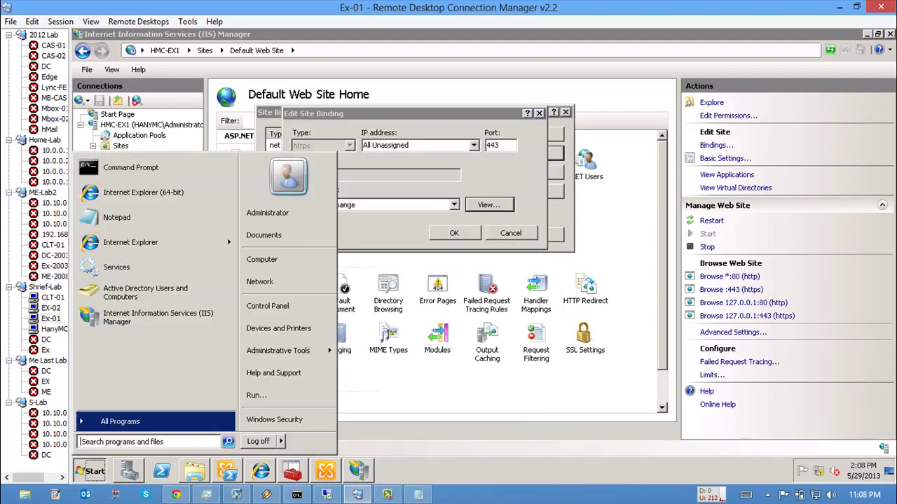
{"action": "left_click", "coordinate": [257, 395]}
{"action": "type", "text": "mmc"}
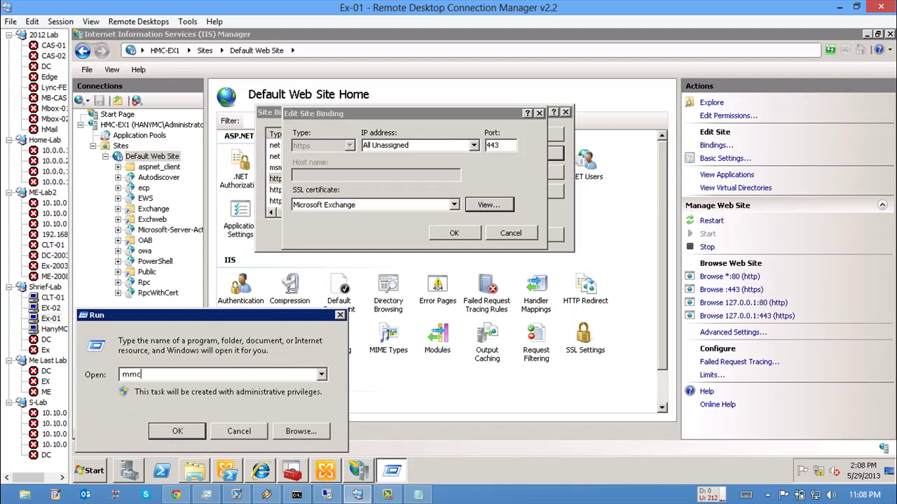
{"action": "key", "text": "Return"}
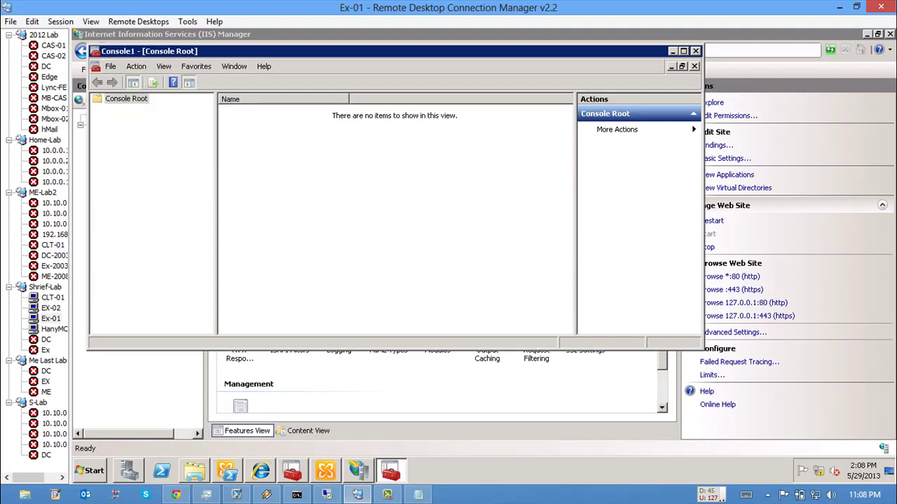
Step: Add the Certificates snap-in for the local Computer account
{"action": "left_click", "coordinate": [110, 66]}
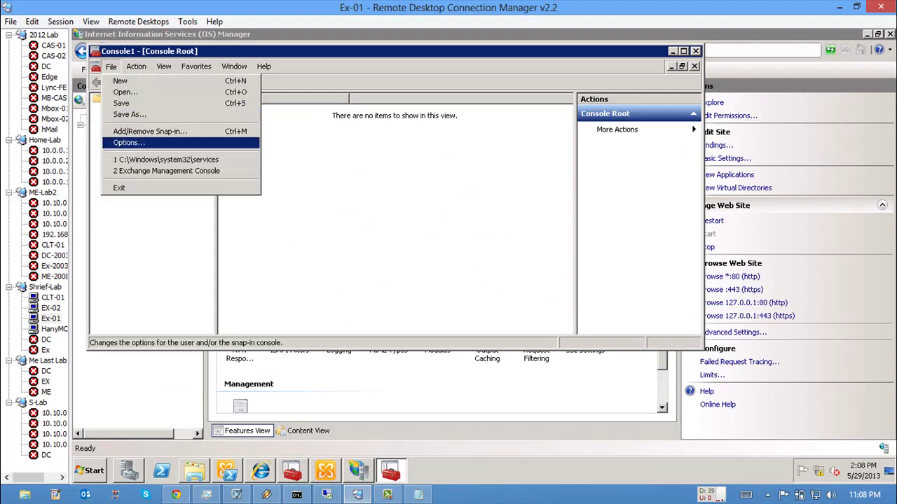
{"action": "left_click", "coordinate": [140, 130]}
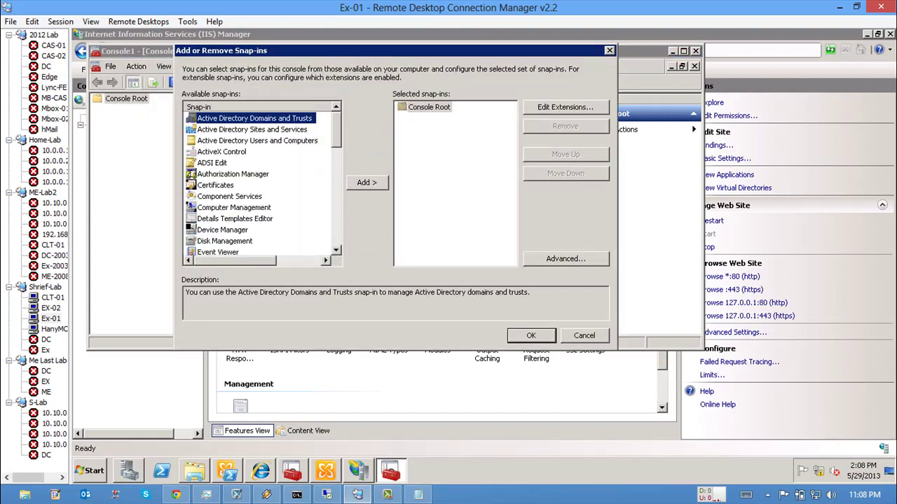
{"action": "left_click", "coordinate": [215, 185]}
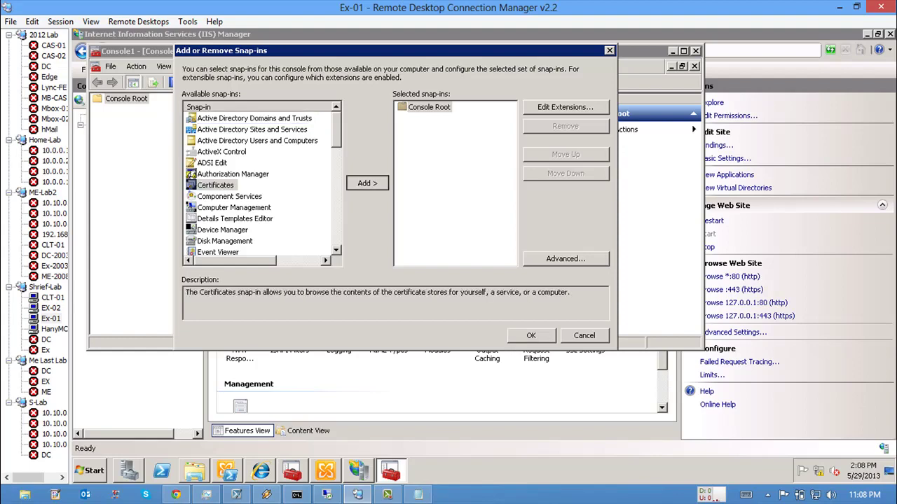
{"action": "left_click", "coordinate": [366, 182]}
{"action": "left_click", "coordinate": [204, 128]}
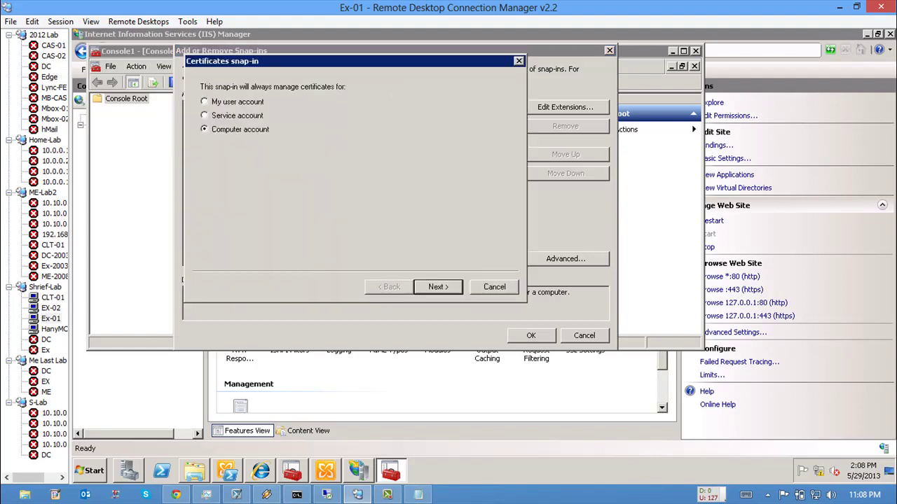
{"action": "left_click", "coordinate": [438, 286]}
{"action": "key", "text": "Return"}
{"action": "key", "text": "Return"}
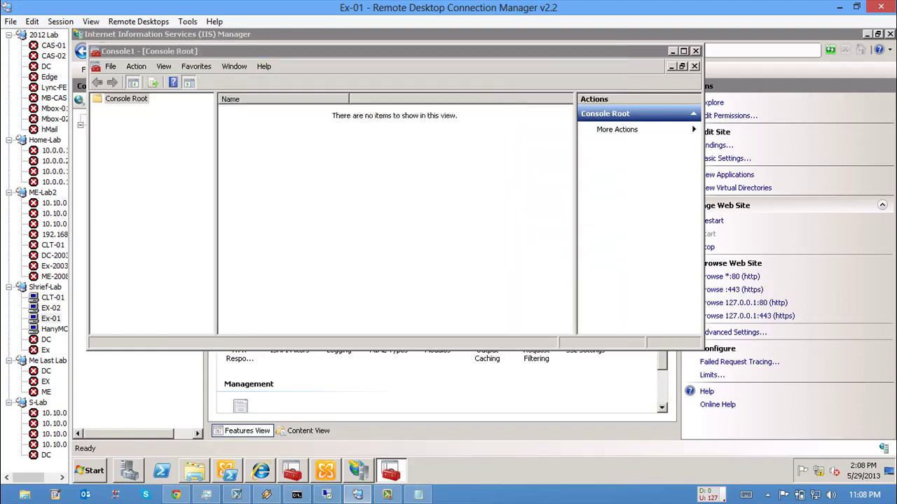
Step: Open the local computer's Personal certificates, maximize the console and select HMC-Ex1
{"action": "double_click", "coordinate": [163, 109]}
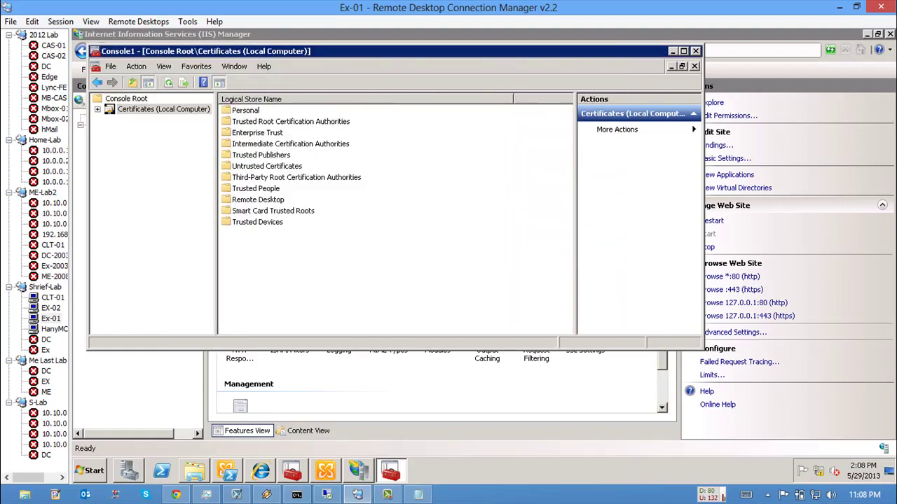
{"action": "double_click", "coordinate": [144, 119]}
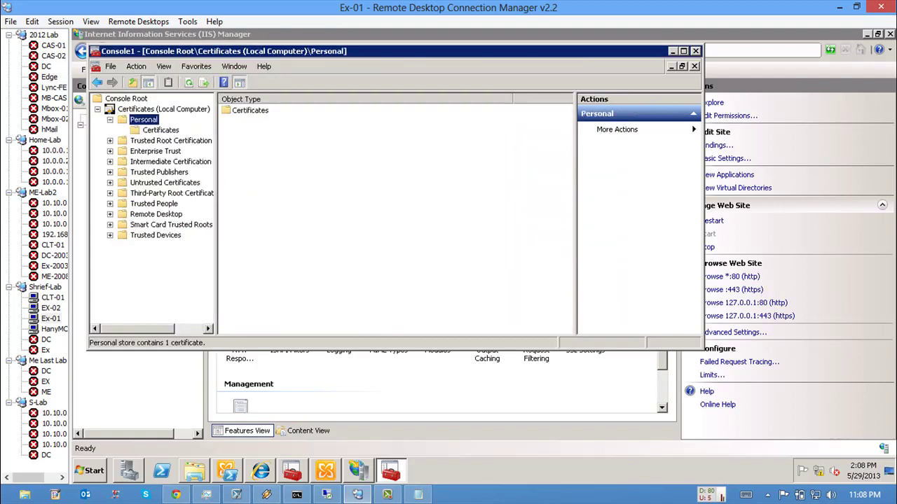
{"action": "left_click", "coordinate": [160, 129]}
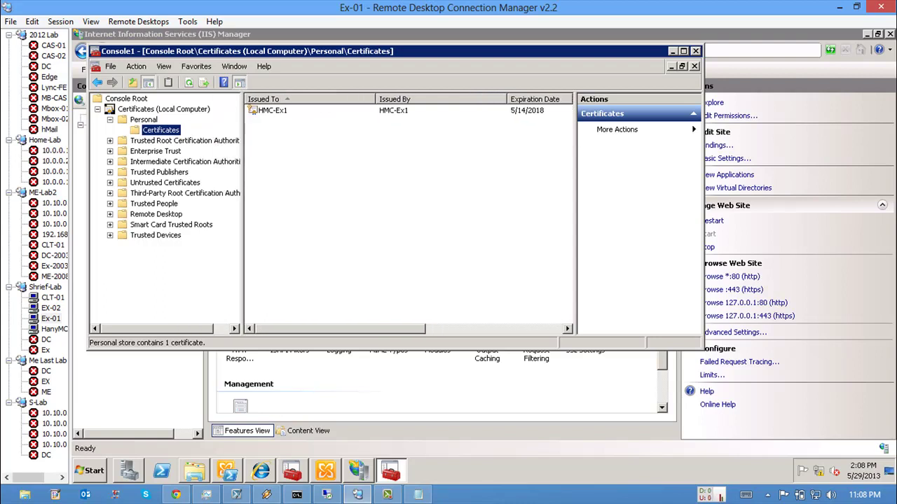
{"action": "double_click", "coordinate": [263, 52]}
{"action": "left_click", "coordinate": [255, 93]}
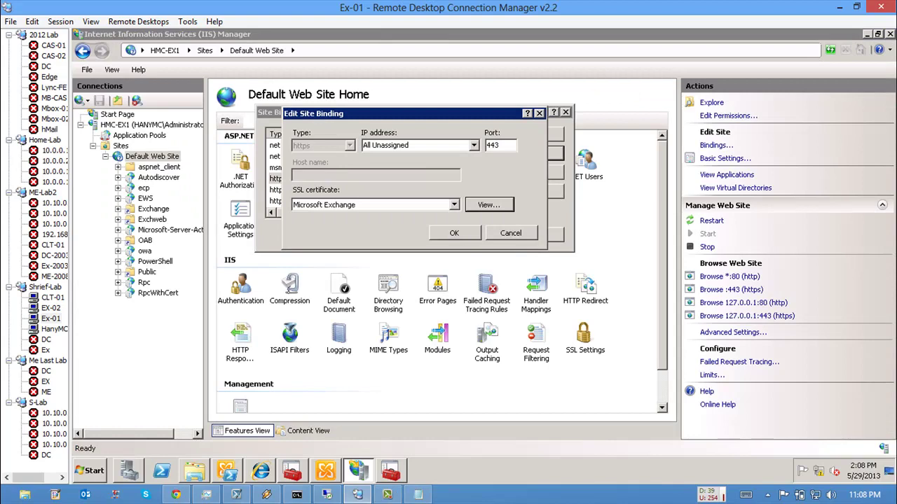
Step: Check HMC-EX1's certificate in Exchange Management Console's Server Configuration, then return to the certificates console
{"action": "key", "text": "alt+v"}
{"action": "key", "text": "alt+Tab"}
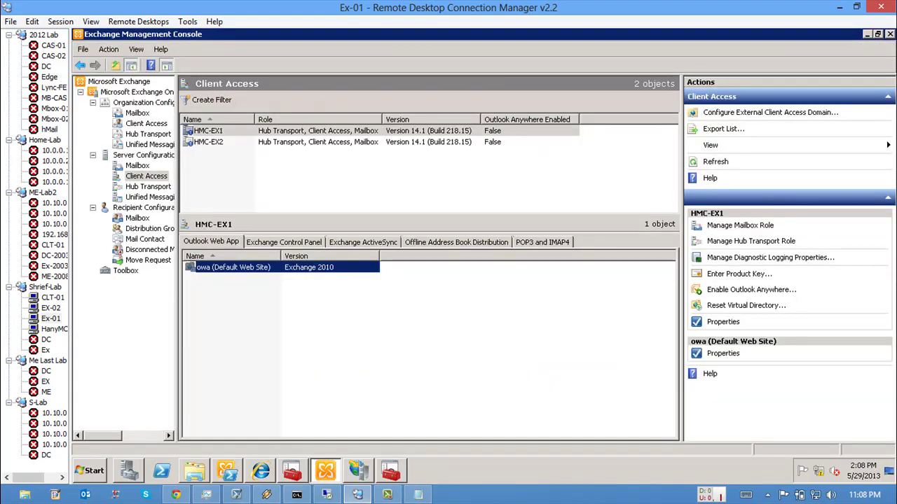
{"action": "left_click", "coordinate": [144, 155]}
{"action": "left_click", "coordinate": [208, 130]}
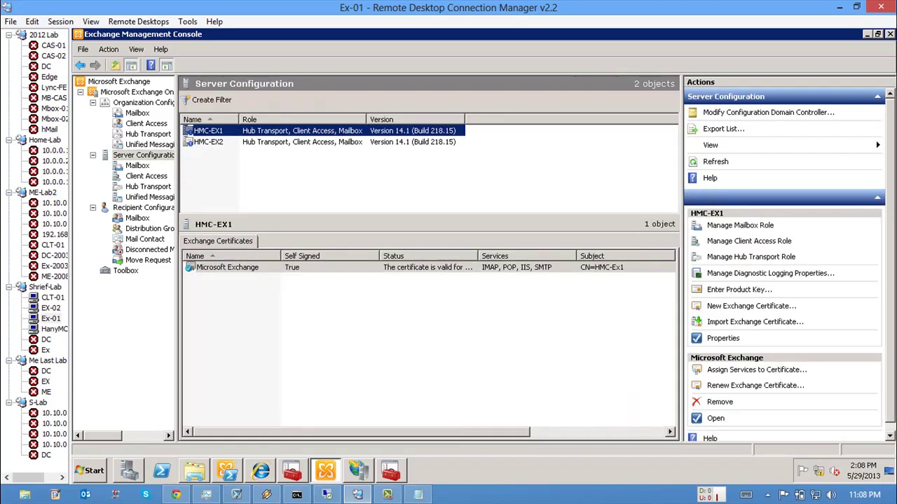
{"action": "key", "text": "alt+Tab"}
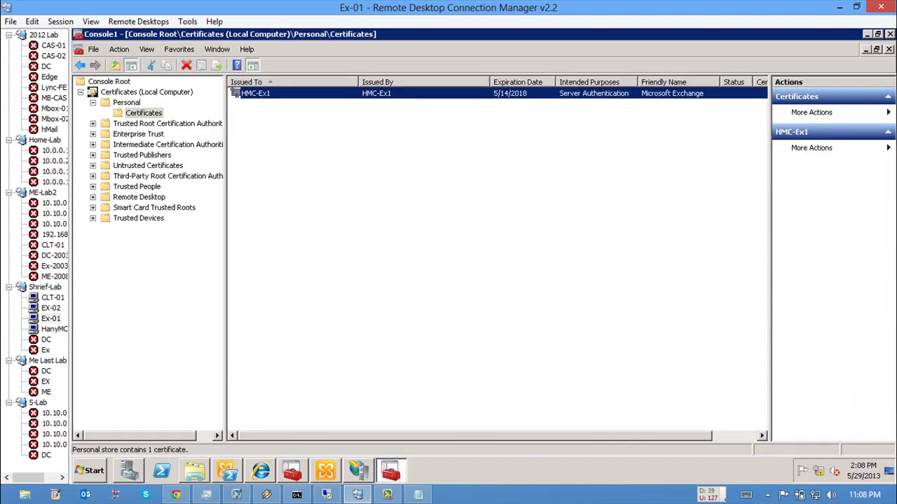
Step: Review the HMC-Ex1 certificate's details, then copy the certificate
{"action": "key", "text": "Return"}
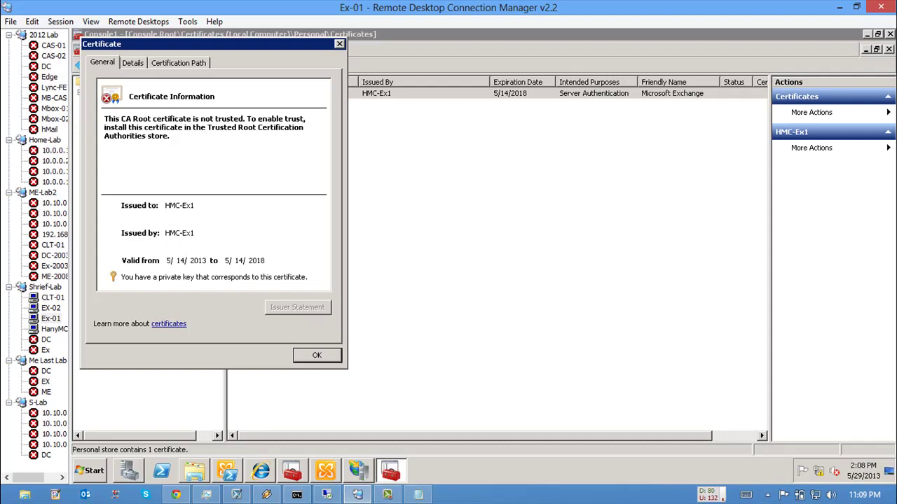
{"action": "key", "text": "Return"}
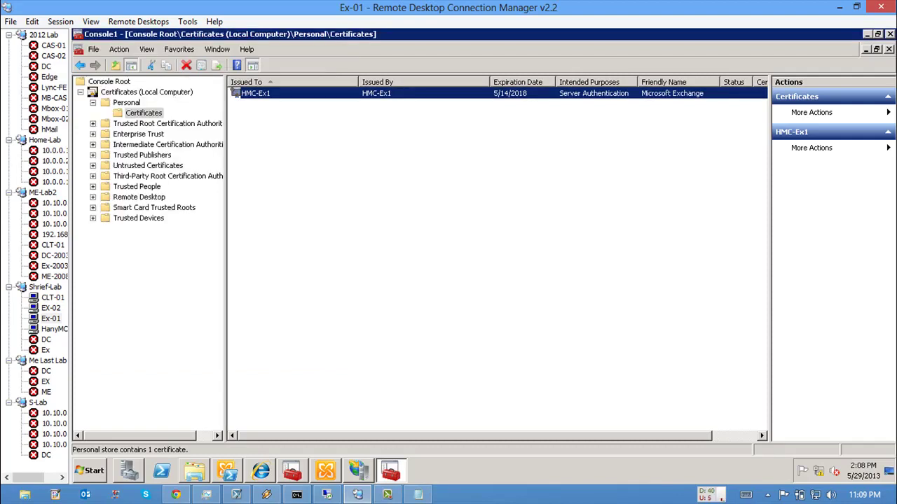
{"action": "key", "text": "shift+F10"}
{"action": "key", "text": "Down"}
{"action": "key", "text": "Down"}
{"action": "key", "text": "Down"}
{"action": "key", "text": "Down"}
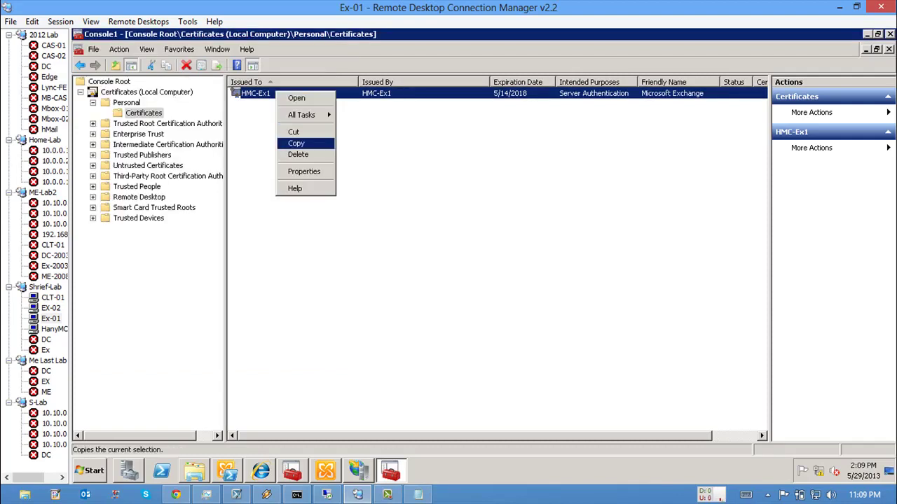
{"action": "key", "text": "Return"}
Step: Paste HMC-Ex1 into Trusted Root Certification Authorities > Certificates
{"action": "key", "text": "Down"}
{"action": "key", "text": "Right"}
{"action": "key", "text": "Down"}
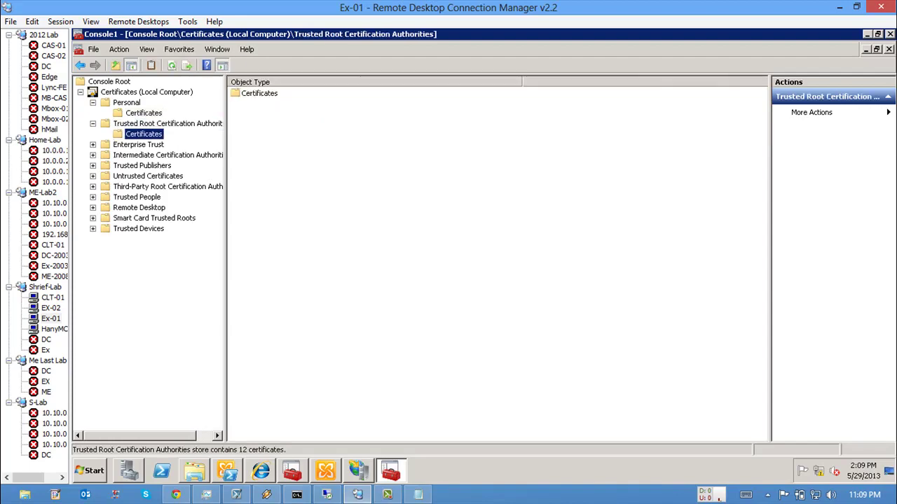
{"action": "key", "text": "Down"}
{"action": "key", "text": "Down"}
{"action": "key", "text": "Down"}
{"action": "key", "text": "Down"}
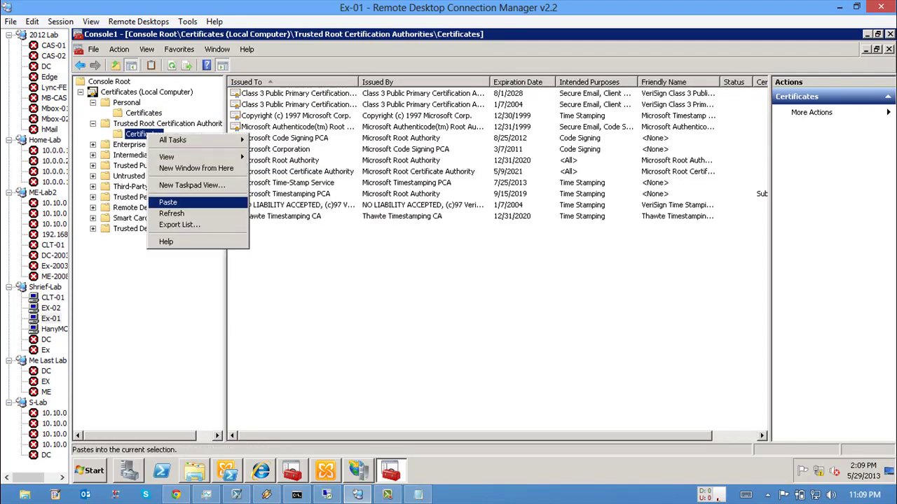
{"action": "key", "text": "Return"}
{"action": "key", "text": "Tab"}
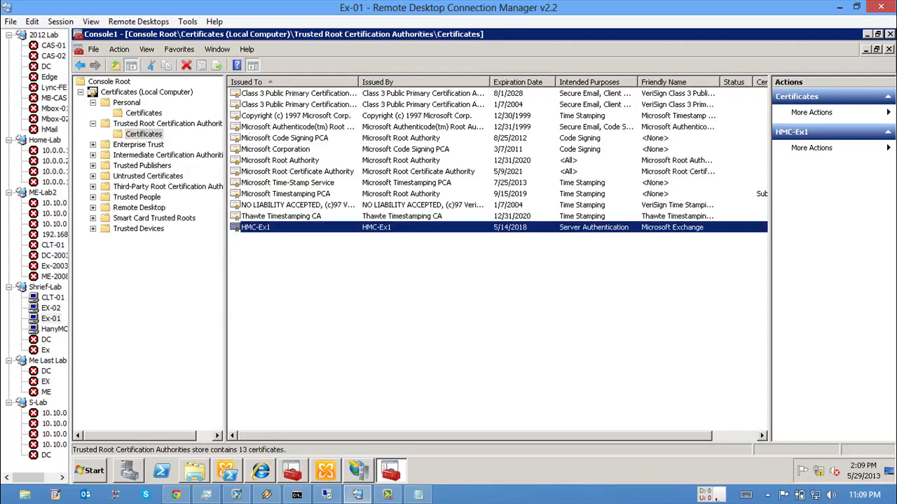
{"action": "key", "text": "alt+Tab"}
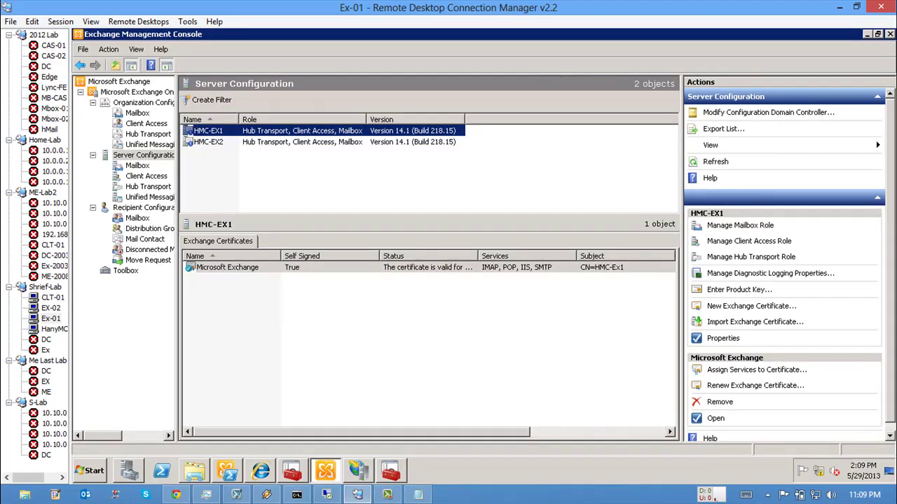
Step: Close the certificate dialog and launch Internet Explorer in a smaller window on the server
{"action": "key", "text": "Tab"}
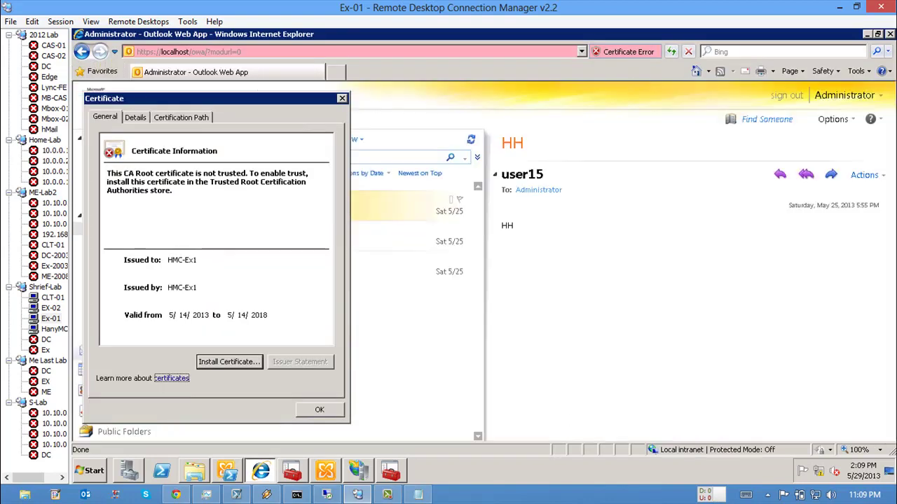
{"action": "left_click", "coordinate": [342, 98]}
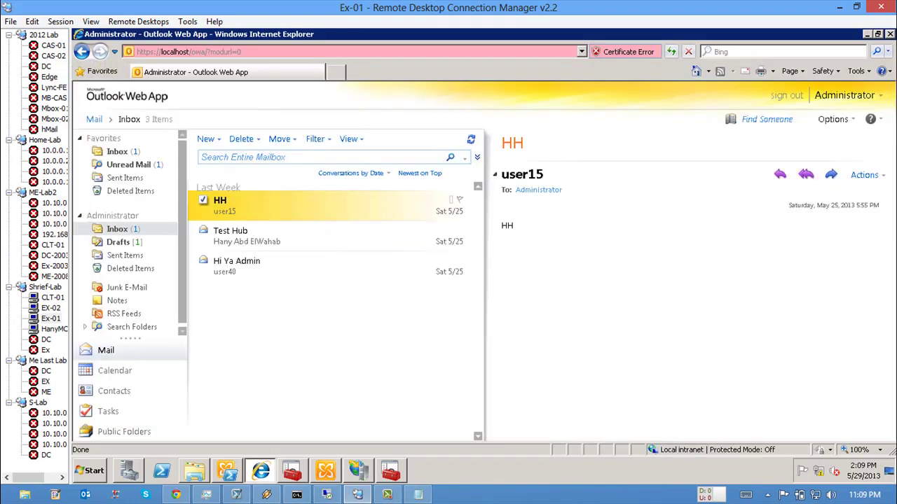
{"action": "left_click", "coordinate": [190, 51]}
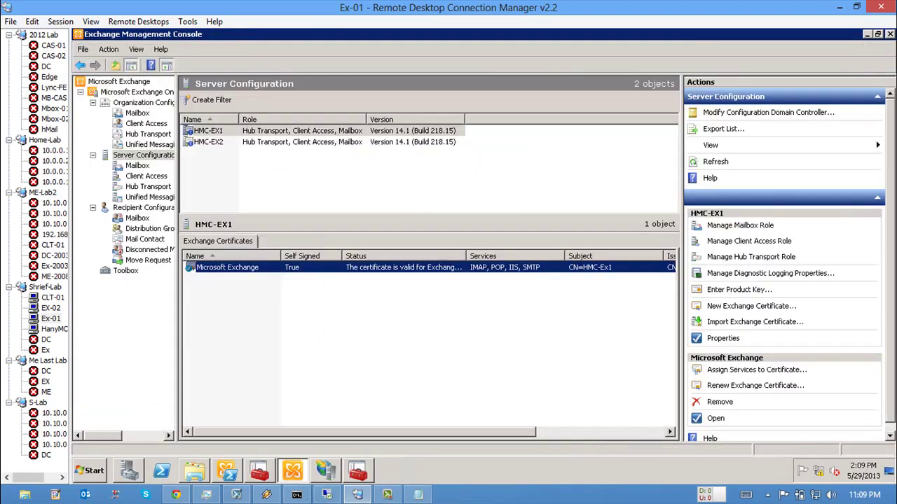
{"action": "left_click", "coordinate": [90, 471]}
{"action": "left_click", "coordinate": [100, 421]}
{"action": "left_click", "coordinate": [119, 171]}
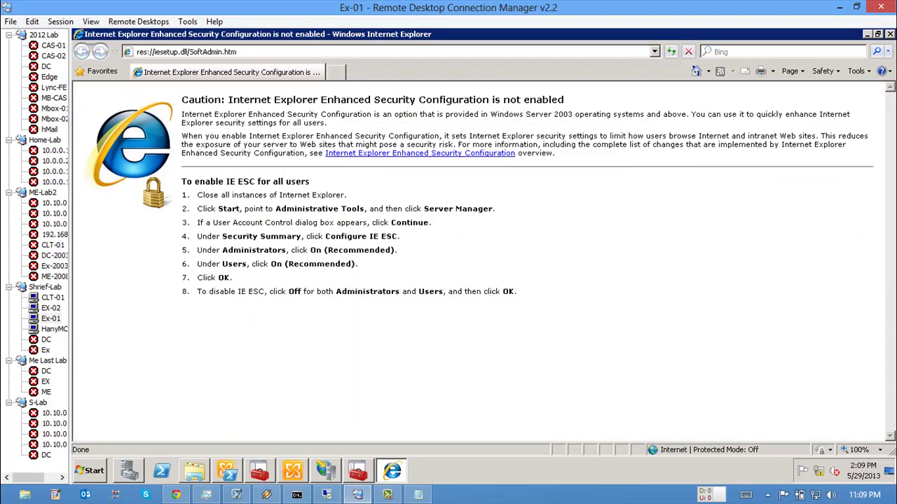
{"action": "left_click", "coordinate": [877, 34]}
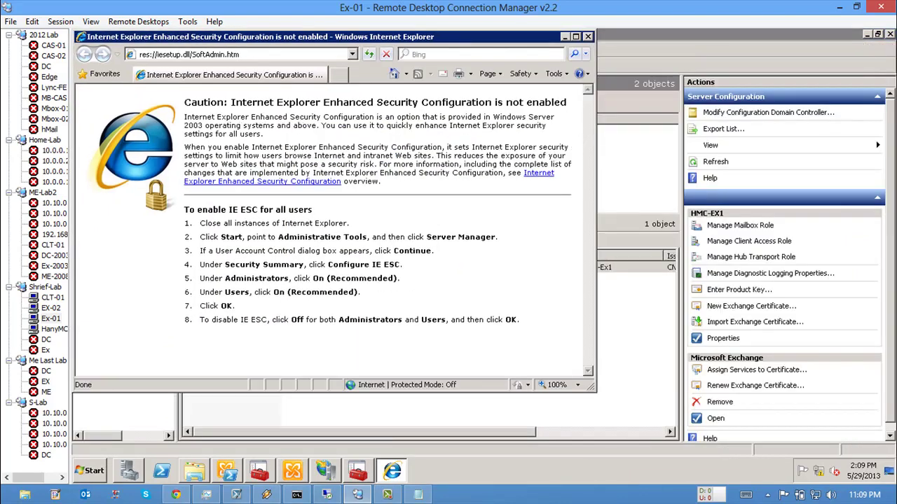
{"action": "left_click_drag", "start_coordinate": [350, 33], "coordinate": [464, 161]}
{"action": "left_click", "coordinate": [304, 179]}
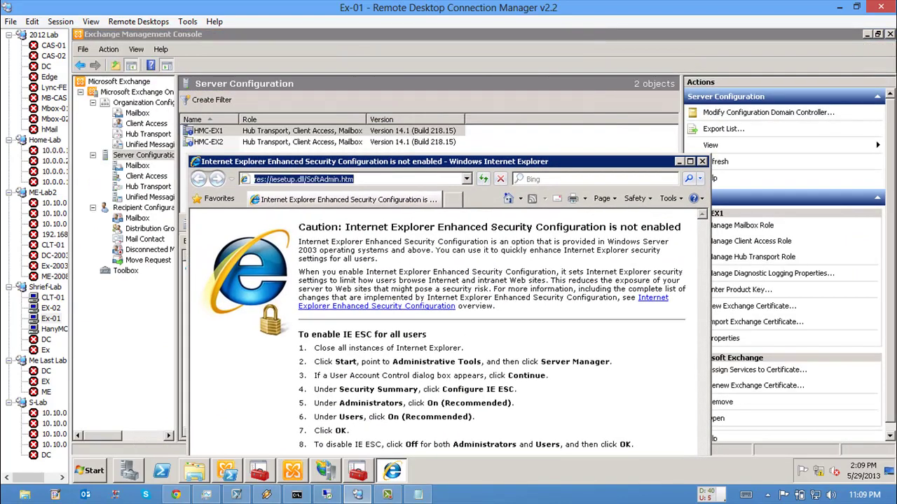
{"action": "type", "text": "https://"}
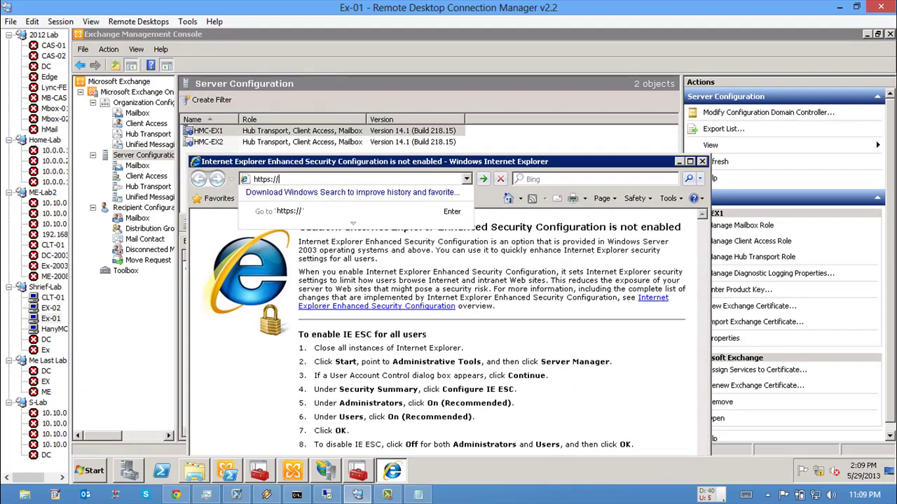
{"action": "type", "text": "hmc-ex1/owa"}
{"action": "key", "text": "Return"}
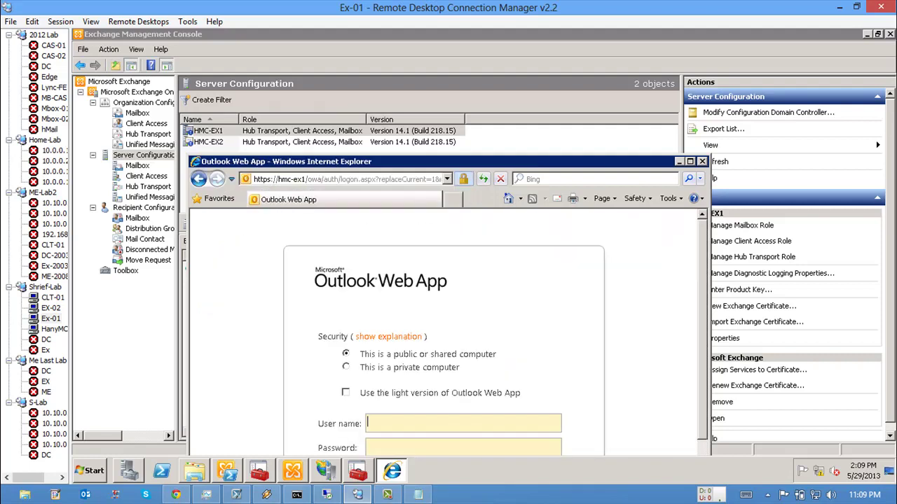
{"action": "key", "text": "super+Up"}
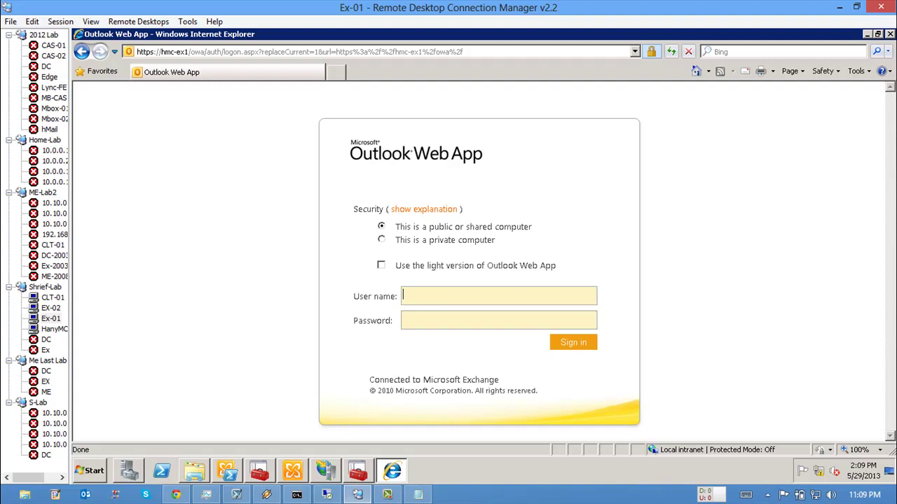
Step: View the OWA site's certificate, then show the Personal store in the certificates console
{"action": "left_click", "coordinate": [651, 51]}
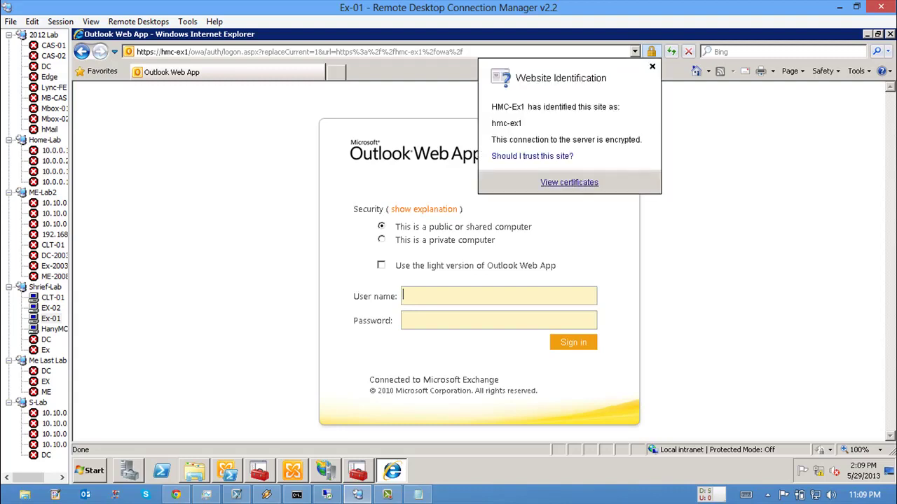
{"action": "left_click", "coordinate": [569, 182]}
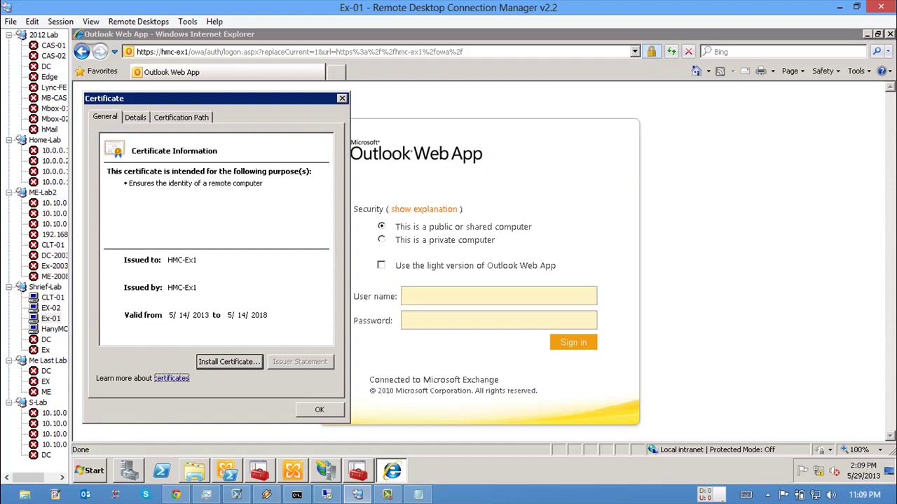
{"action": "left_click_drag", "start_coordinate": [210, 98], "coordinate": [365, 61]}
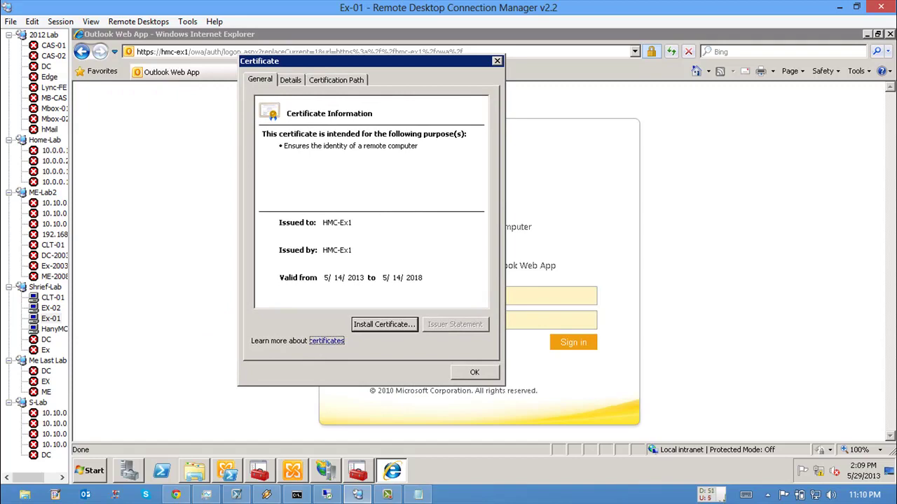
{"action": "key", "text": "alt+Tab"}
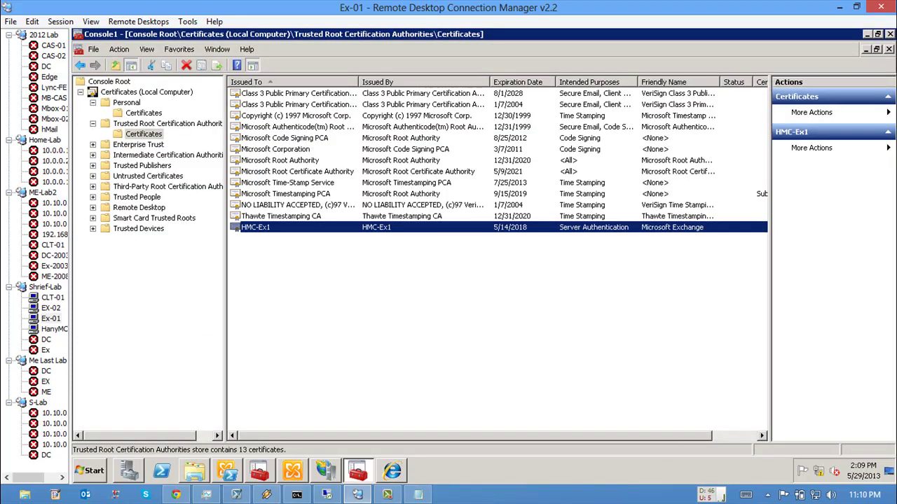
{"action": "left_click", "coordinate": [143, 113]}
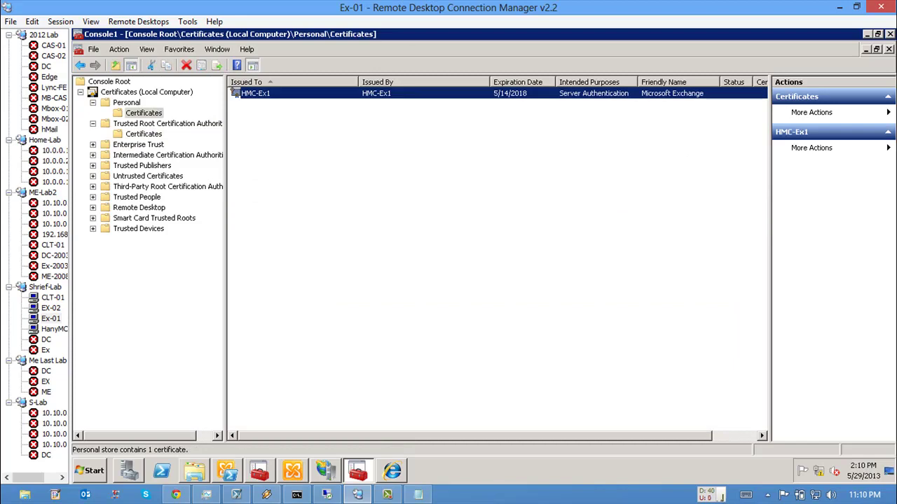
Step: Close IIS Manager's Certificate, Edit Site Binding and Site Bindings dialogs
{"action": "key", "text": "alt+Tab"}
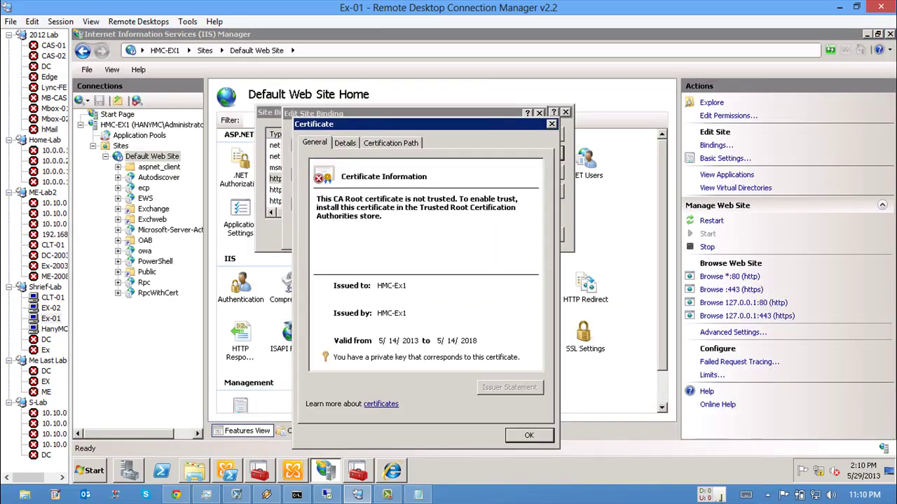
{"action": "key", "text": "Return"}
{"action": "key", "text": "Return"}
{"action": "key", "text": "Escape"}
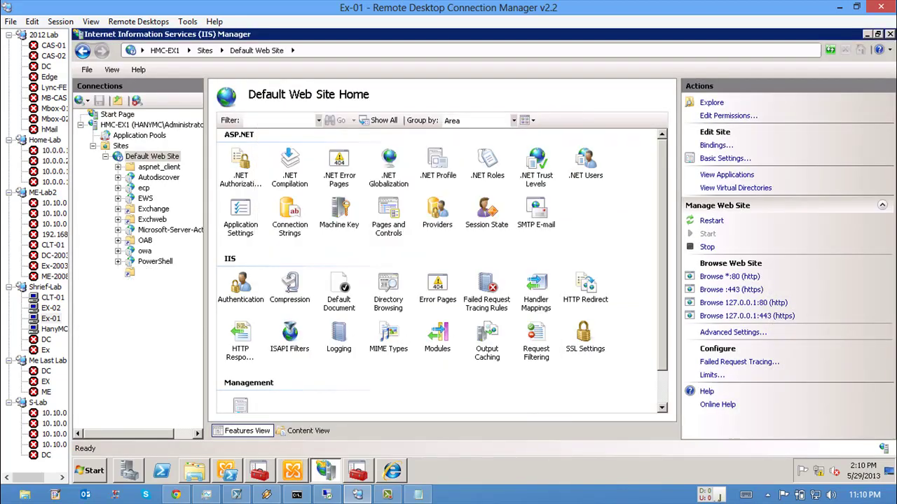
Step: Show the Trusted Root certificates with HMC-Ex1 listed and dismiss the OWA certificate view
{"action": "key", "text": "alt+Tab"}
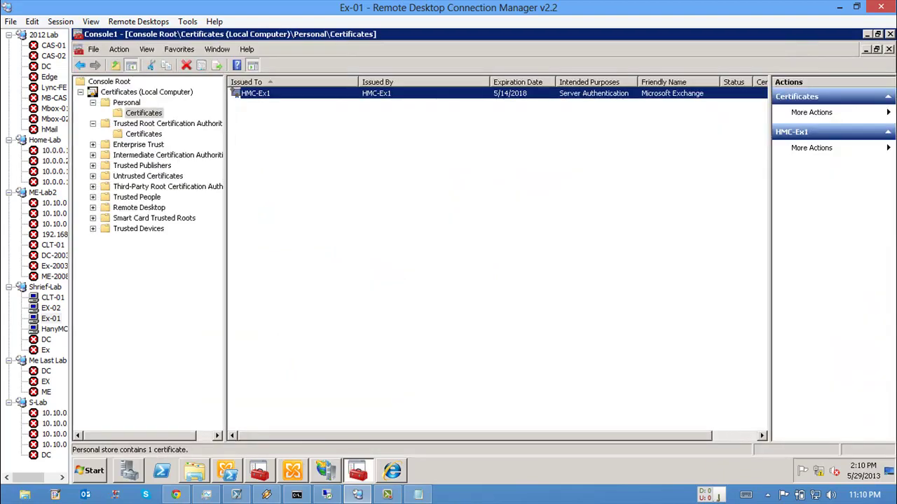
{"action": "left_click", "coordinate": [144, 134]}
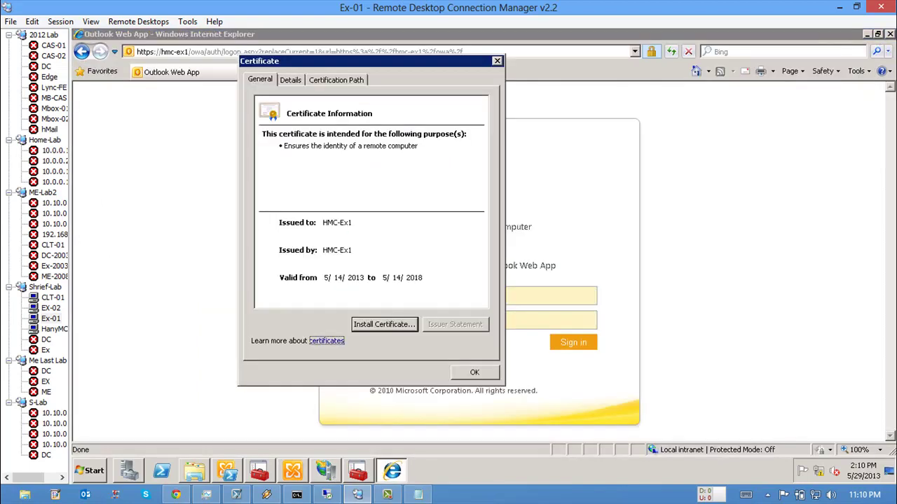
{"action": "key", "text": "Escape"}
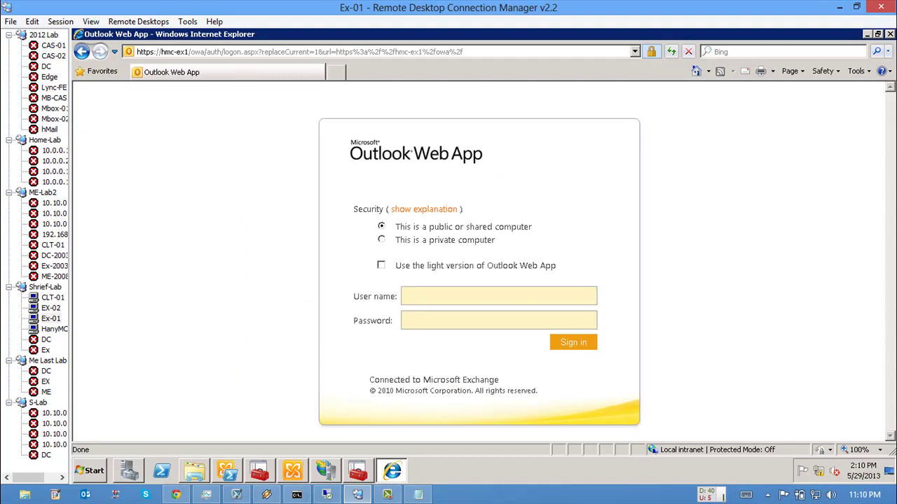
{"action": "key", "text": "alt+Tab"}
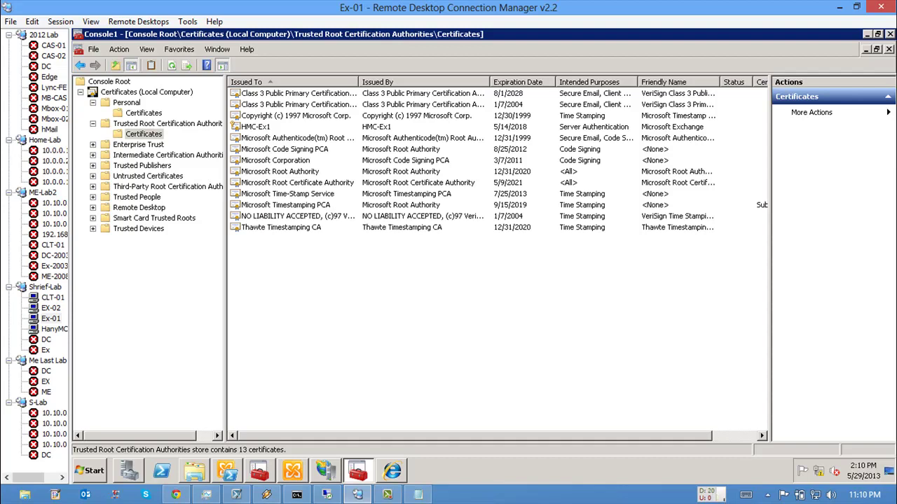
Step: Select HMC-Ex1 under Personal > Certificates and bring up its context menu
{"action": "left_click", "coordinate": [144, 113]}
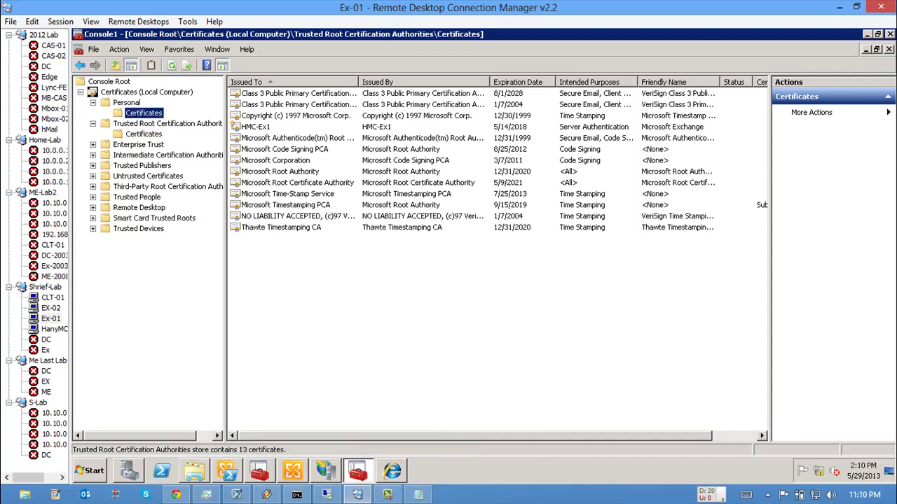
{"action": "left_click", "coordinate": [256, 93]}
{"action": "right_click", "coordinate": [267, 94]}
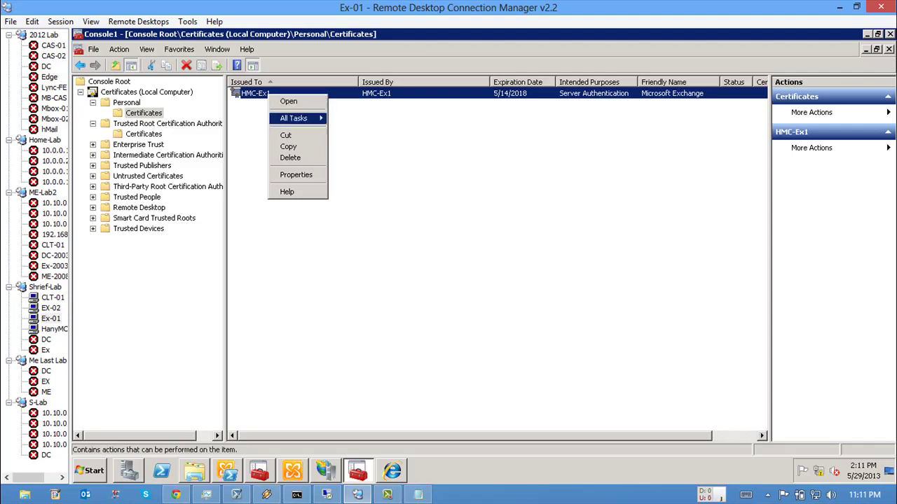
Step: Start exporting HMC-Ex1 without its private key as DER encoded binary X.509
{"action": "mouse_move", "coordinate": [294, 118]}
{"action": "left_click", "coordinate": [351, 192]}
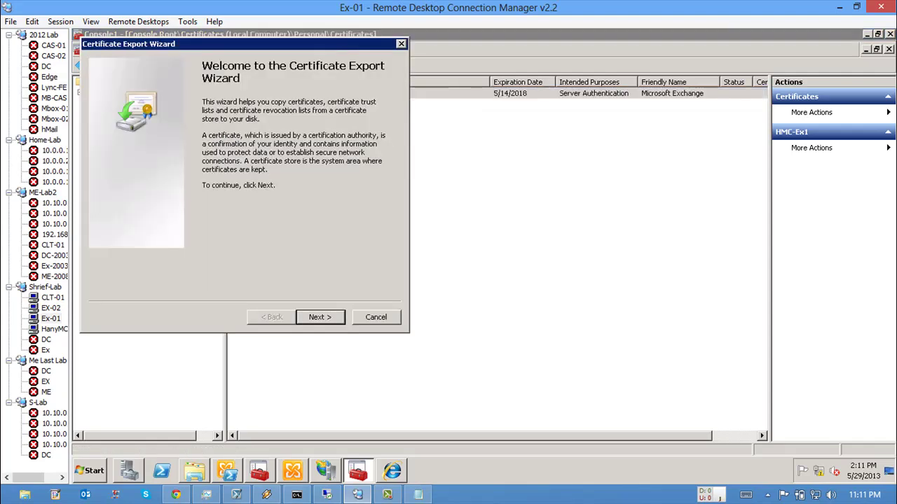
{"action": "key", "text": "Return"}
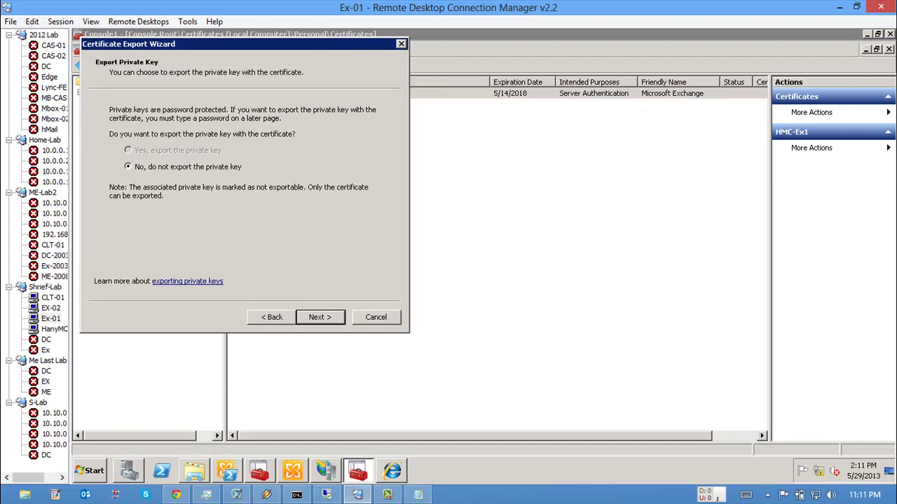
{"action": "key", "text": "Return"}
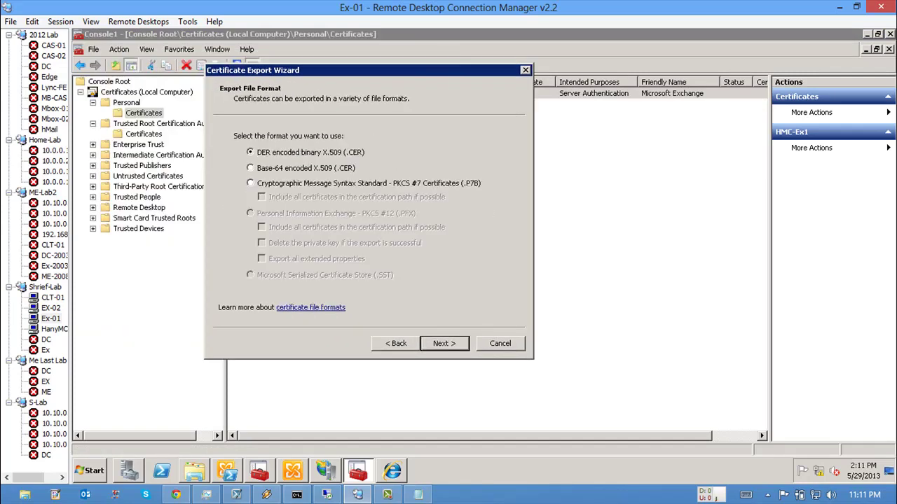
{"action": "key", "text": "Return"}
Step: Save the export as 'Exchange certificate' in Downloads and check the path on the summary
{"action": "key", "text": "Tab"}
{"action": "key", "text": "space"}
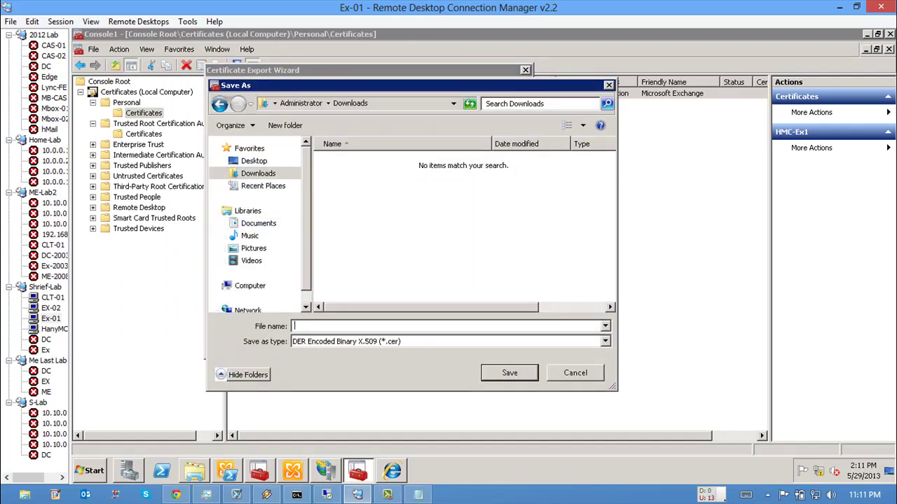
{"action": "type", "text": "Exchange cer"}
{"action": "type", "text": "tifie"}
{"action": "type", "text": "ate"}
{"action": "key", "text": "Return"}
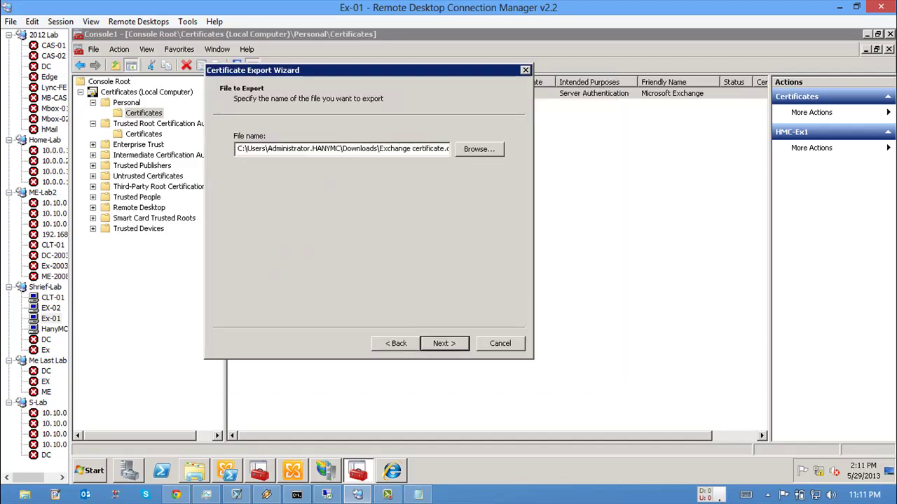
{"action": "key", "text": "Return"}
{"action": "key", "text": "alt+b"}
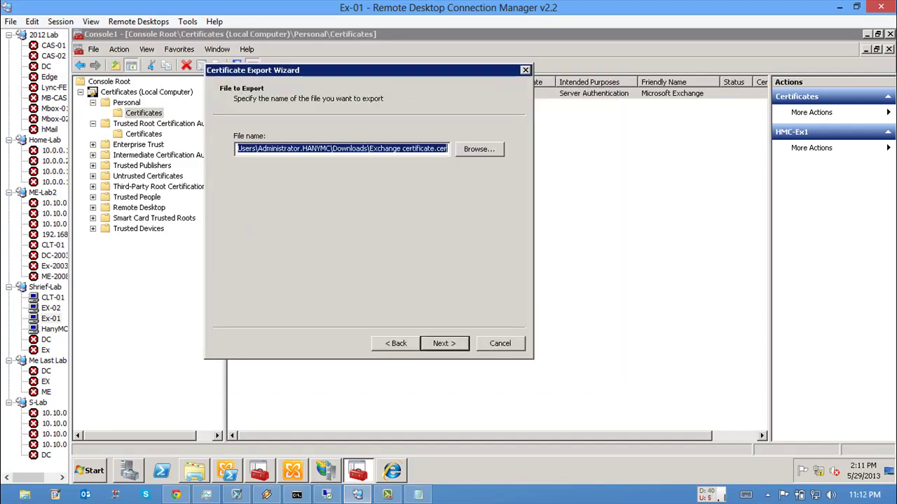
{"action": "left_click_drag", "start_coordinate": [369, 149], "coordinate": [236, 148]}
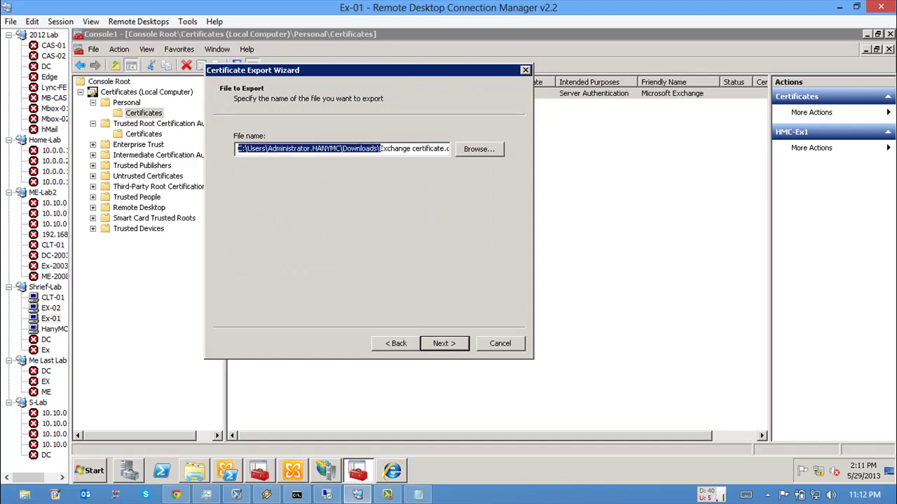
{"action": "key", "text": "Return"}
{"action": "key", "text": "Return"}
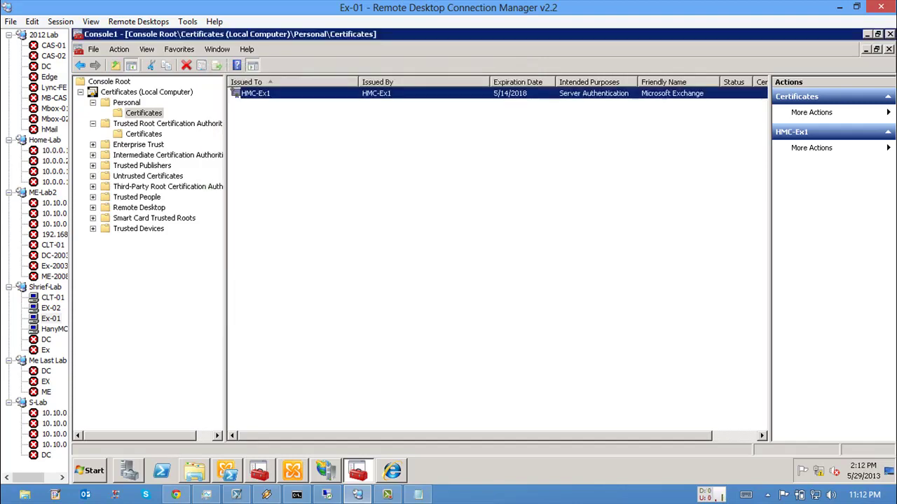
{"action": "left_click", "coordinate": [194, 471]}
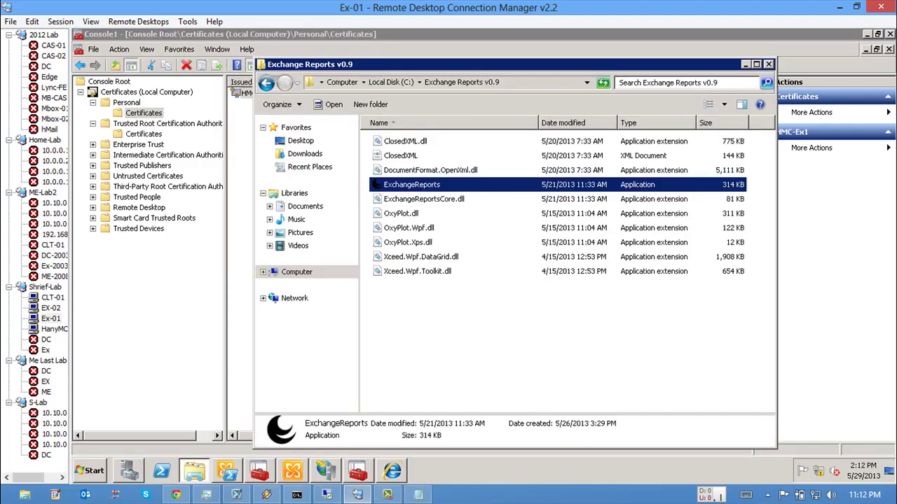
{"action": "key", "text": "alt+d"}
{"action": "type", "text": "C:\\Users\\Administrator\\Downloads"}
{"action": "key", "text": "Return"}
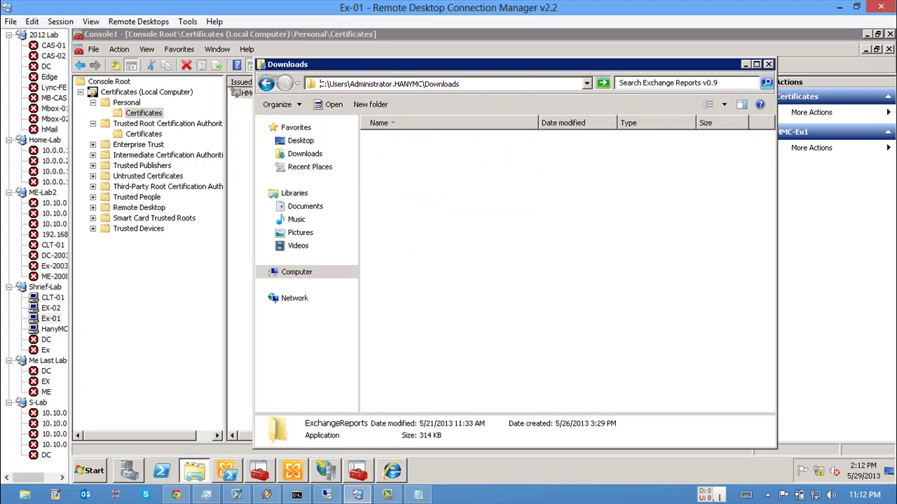
{"action": "left_click", "coordinate": [415, 141]}
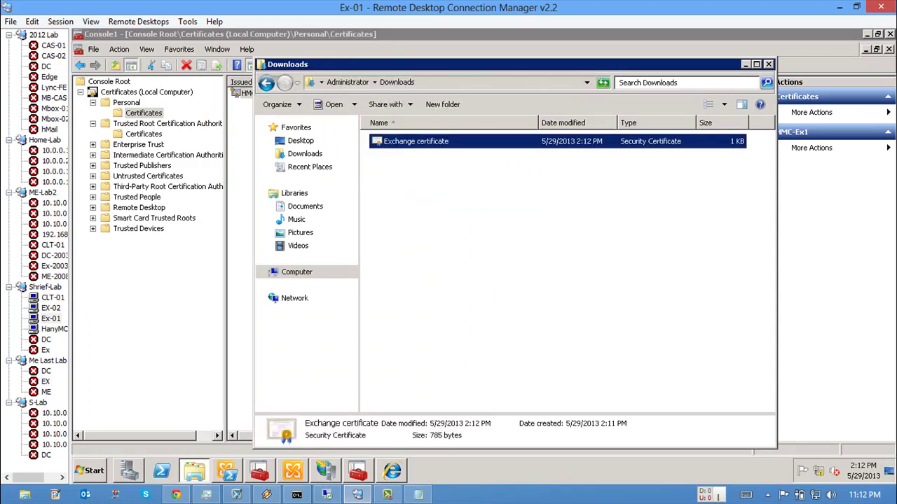
{"action": "key", "text": "Return"}
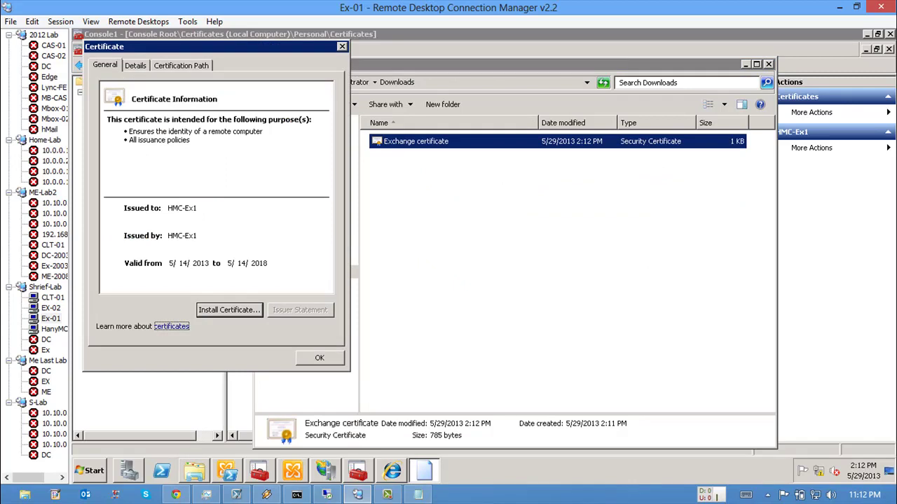
{"action": "key", "text": "Escape"}
{"action": "key", "text": "alt+F4"}
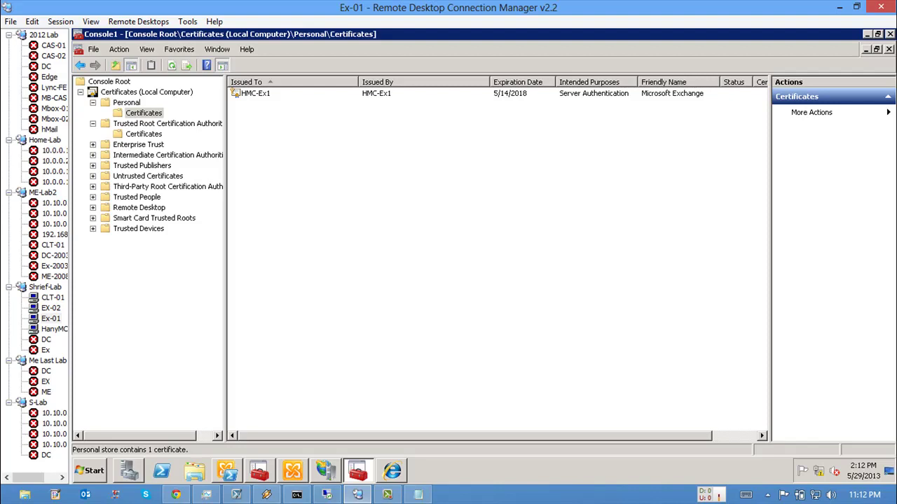
Step: Widen the Exchange Management Console columns and browse the Server Configuration and Client Access views
{"action": "left_click", "coordinate": [293, 470]}
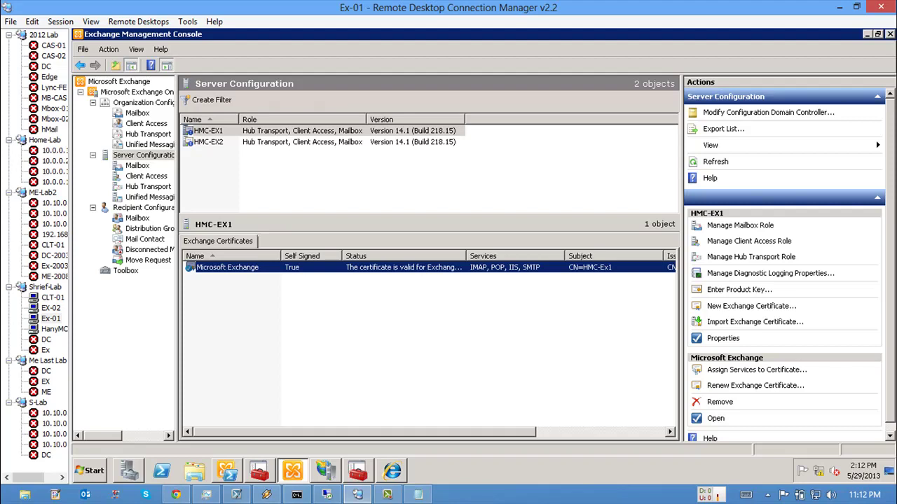
{"action": "left_click_drag", "start_coordinate": [366, 119], "coordinate": [384, 119]}
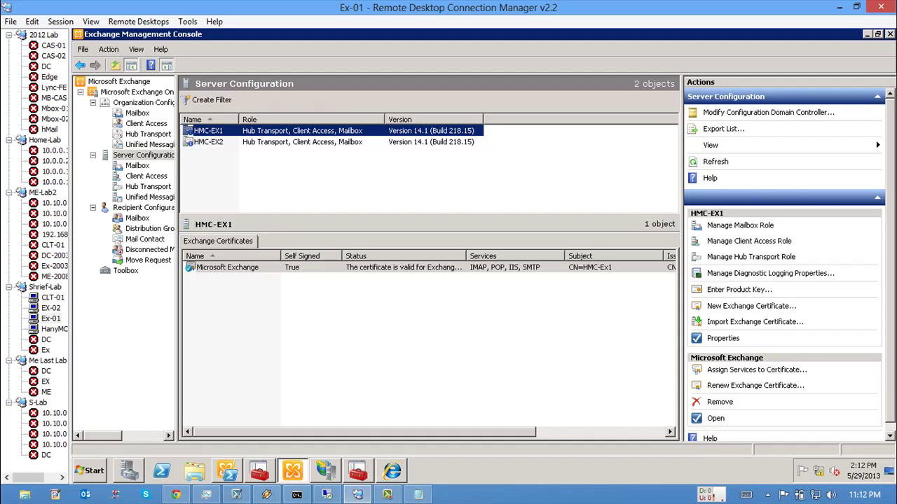
{"action": "left_click", "coordinate": [145, 155]}
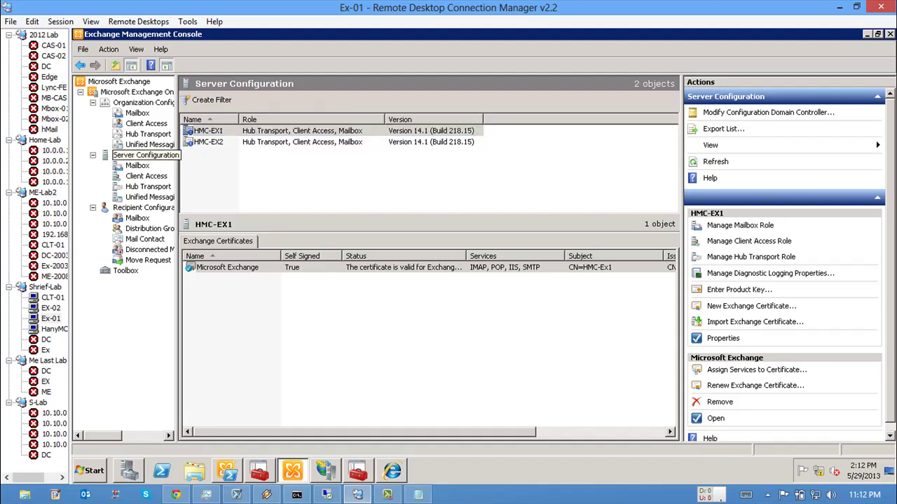
{"action": "left_click_drag", "start_coordinate": [179, 281], "coordinate": [195, 280]}
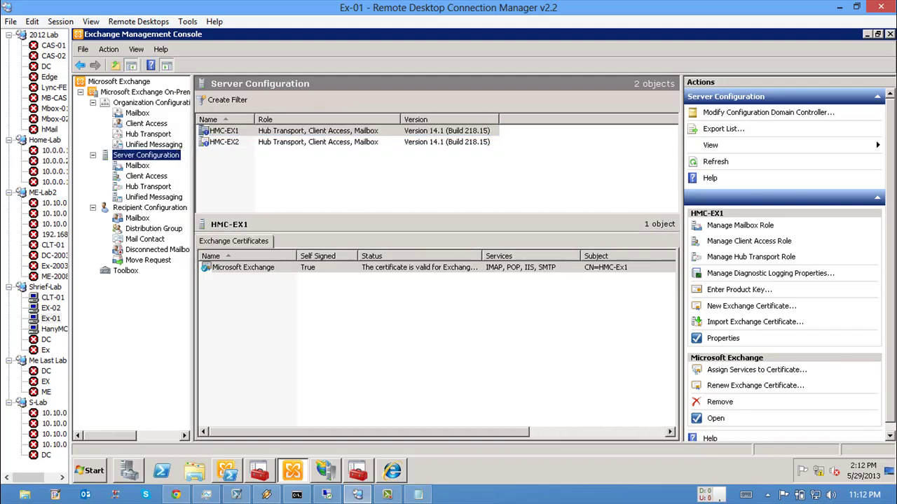
{"action": "left_click", "coordinate": [147, 176]}
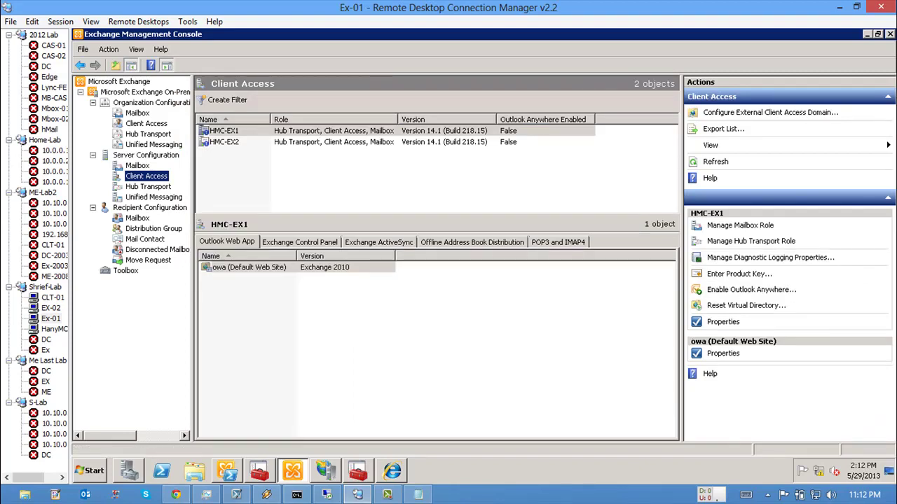
{"action": "left_click", "coordinate": [146, 155]}
Step: Start the New Exchange Certificate wizard for the HMC-EX1 server
{"action": "left_click", "coordinate": [224, 130]}
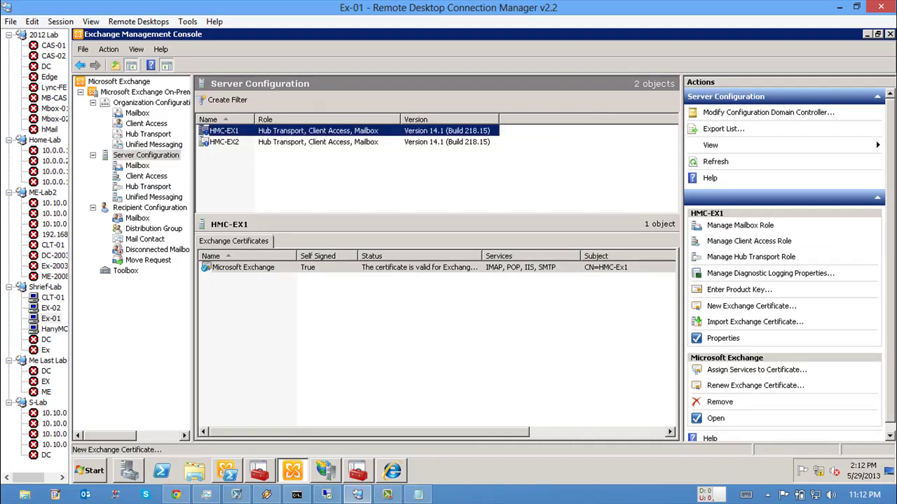
{"action": "left_click", "coordinate": [751, 306]}
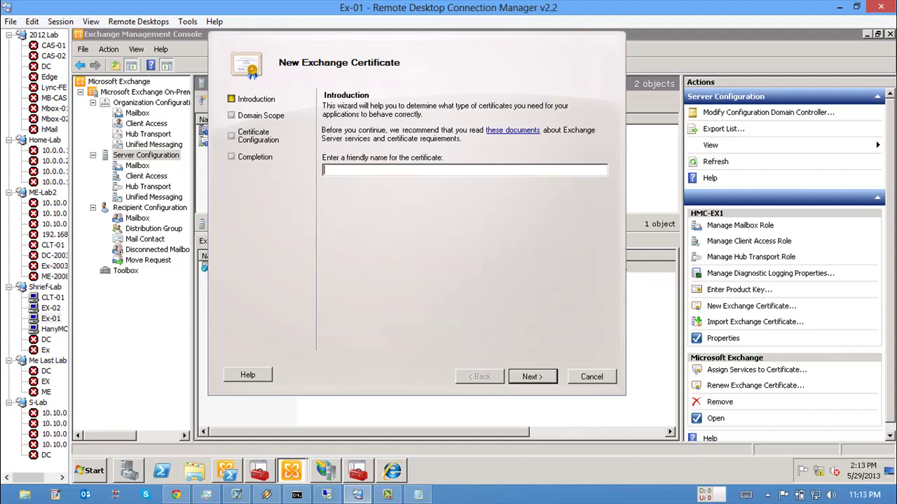
{"action": "left_click", "coordinate": [52, 328]}
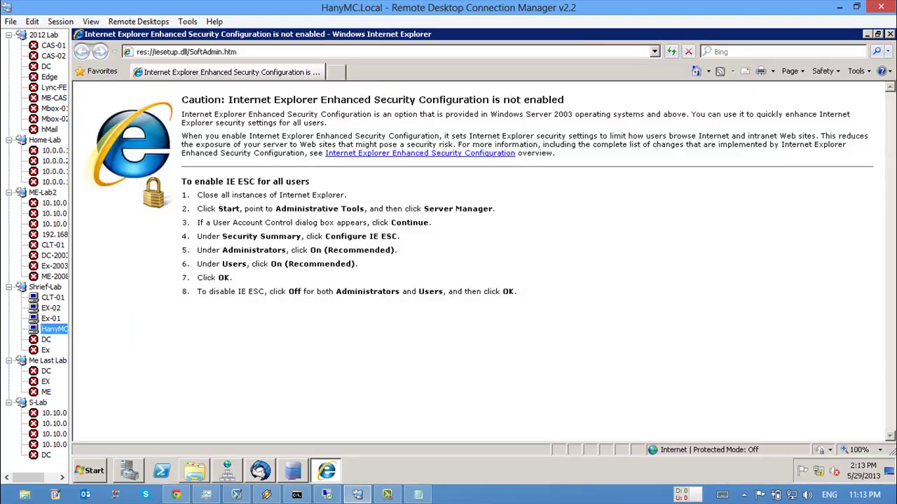
Step: In DNS Manager, verify the Mail alias record targets hmc-ex1.hanymc.local, then return to the Exchange session
{"action": "right_click", "coordinate": [283, 158]}
{"action": "key", "text": "Escape"}
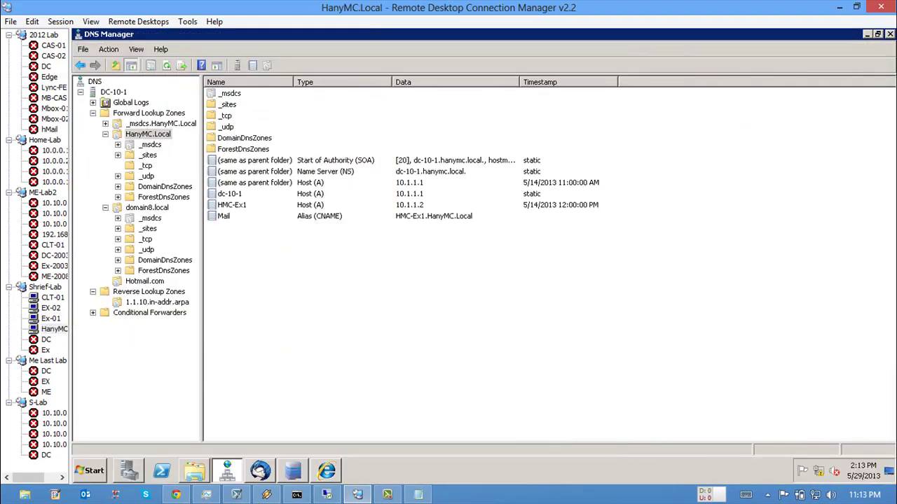
{"action": "left_click", "coordinate": [222, 238]}
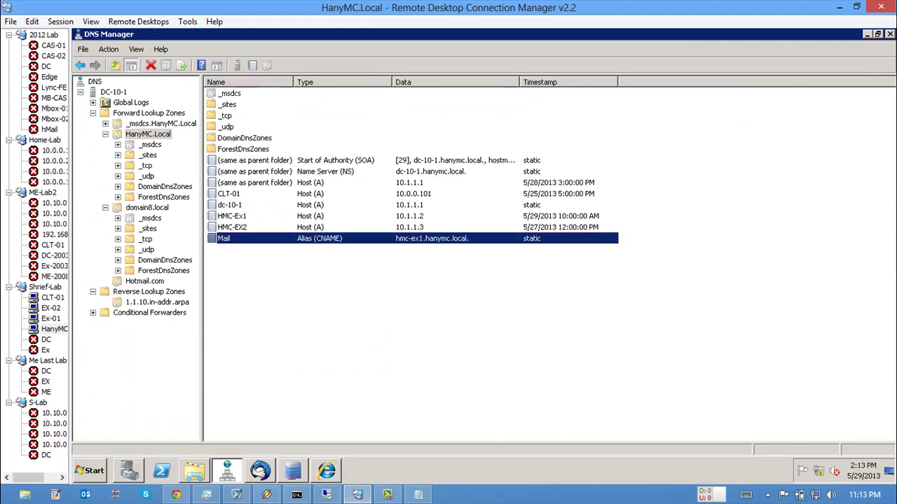
{"action": "key", "text": "Return"}
{"action": "key", "text": "Tab"}
{"action": "key", "text": "Tab"}
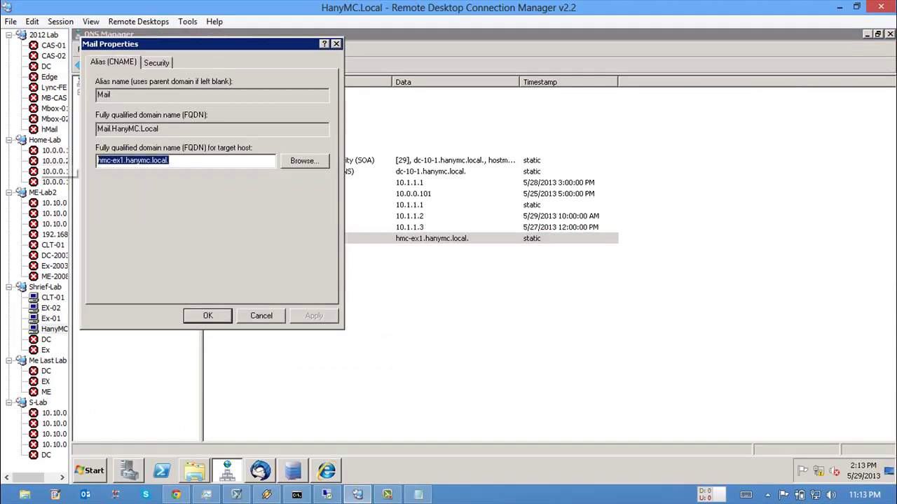
{"action": "key", "text": "Escape"}
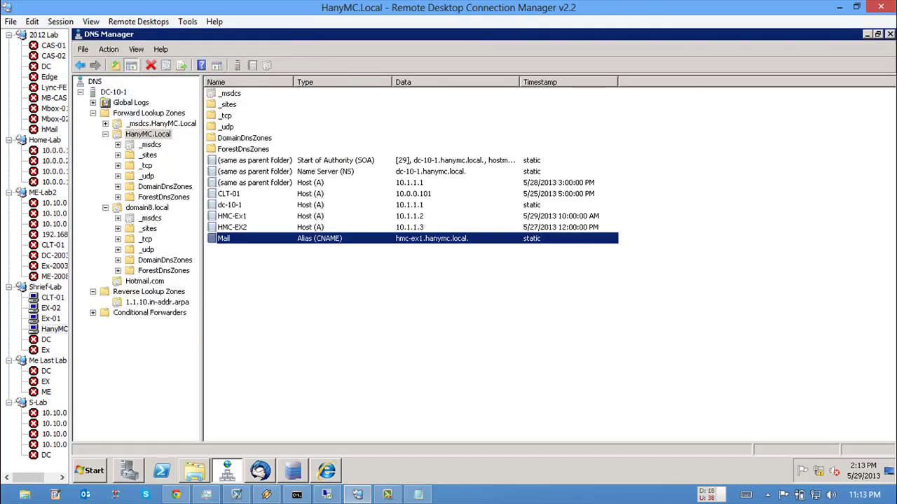
{"action": "left_click", "coordinate": [50, 318]}
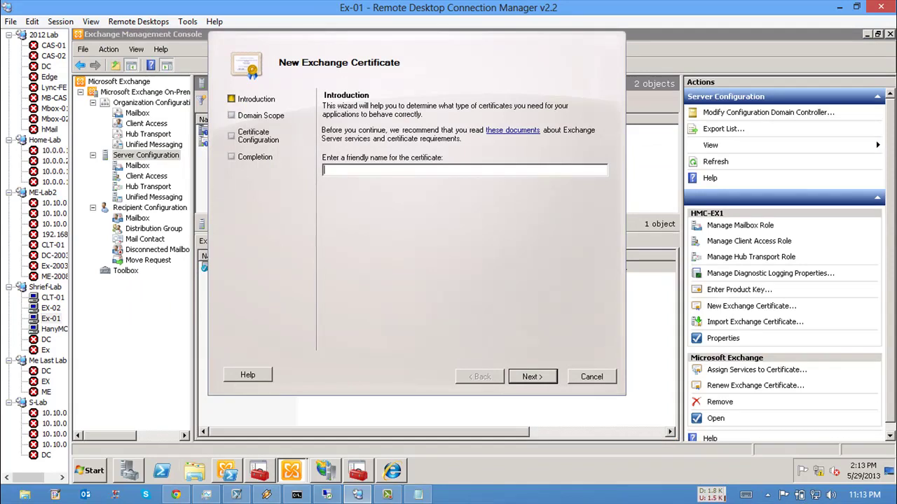
Step: Enter Mail.HanyMC.Local as the new certificate's friendly name
{"action": "type", "text": "Mail.HanyMC.Local"}
{"action": "key", "text": "ctrl+a"}
{"action": "key", "text": "ctrl+c"}
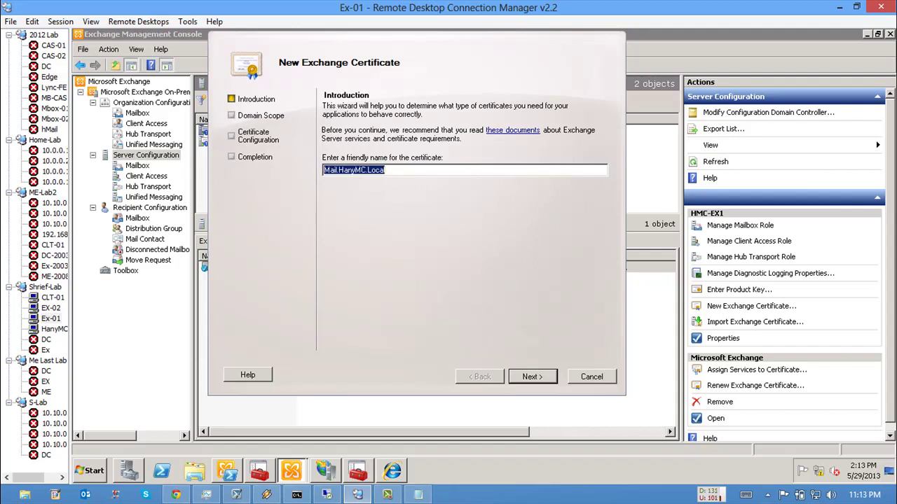
{"action": "key", "text": "End"}
{"action": "left_click_drag", "start_coordinate": [366, 170], "coordinate": [384, 170]}
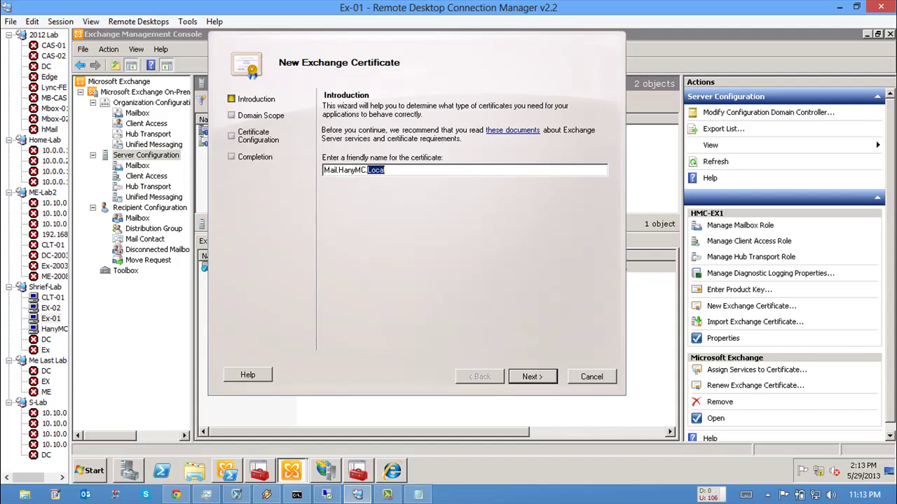
{"action": "key", "text": "Return"}
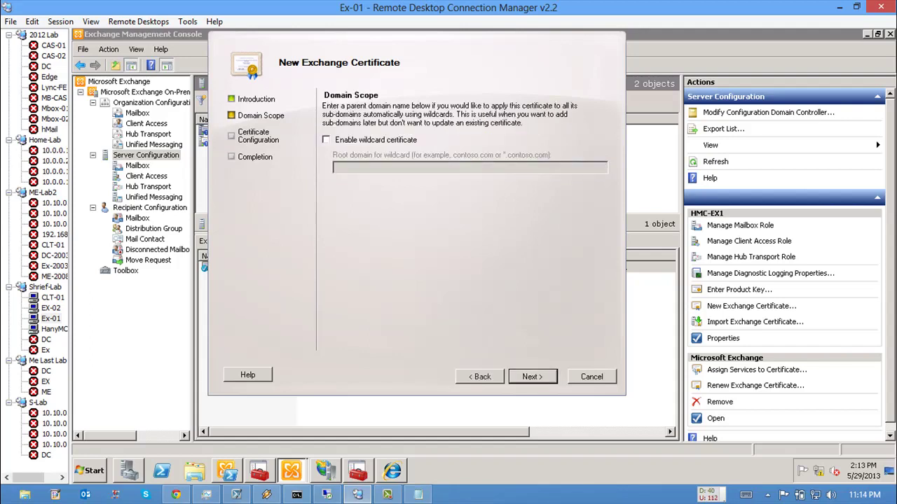
Step: Leave Enable wildcard certificate off and continue to the Exchange Configuration page
{"action": "key", "text": "space"}
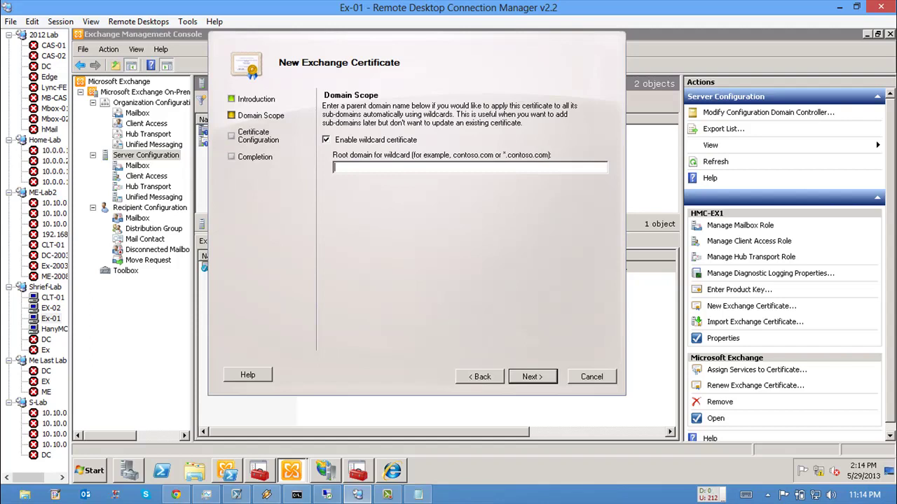
{"action": "key", "text": "shift+Tab"}
{"action": "key", "text": "space"}
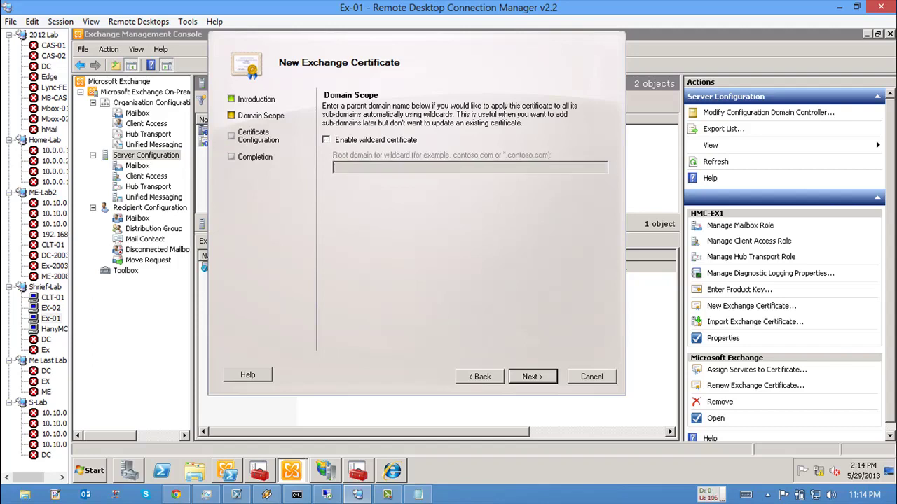
{"action": "key", "text": "Return"}
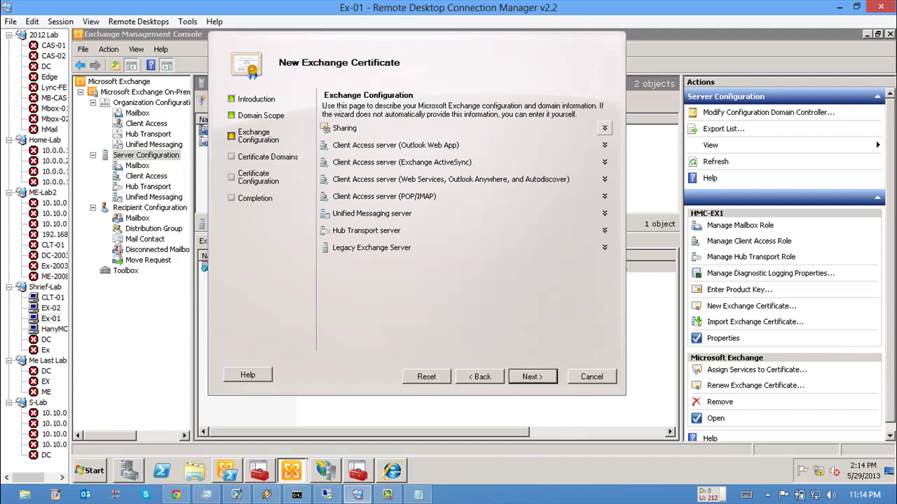
Step: Enable Outlook Web App for intranet (hmc-ex1/hmc-ex2.hanymc.local) and internet use
{"action": "left_click", "coordinate": [604, 145]}
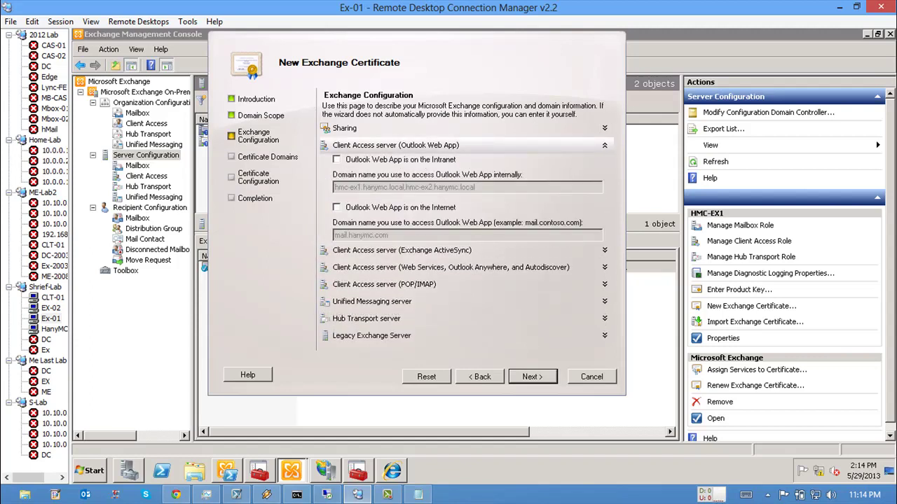
{"action": "left_click", "coordinate": [336, 159]}
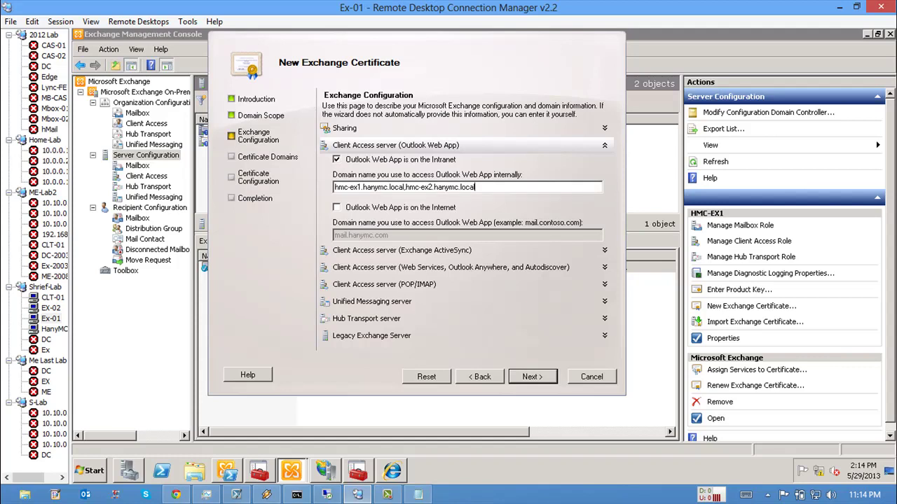
{"action": "key", "text": "Home"}
{"action": "key", "text": "shift+Right"}
{"action": "key", "text": "shift+Right"}
{"action": "key", "text": "shift+Right"}
{"action": "key", "text": "shift+Right"}
{"action": "key", "text": "shift+Right"}
{"action": "key", "text": "shift+Right"}
{"action": "key", "text": "shift+Right"}
{"action": "key", "text": "shift+Right"}
{"action": "key", "text": "shift+Right"}
{"action": "key", "text": "shift+Right"}
{"action": "key", "text": "shift+Right"}
{"action": "key", "text": "shift+Right"}
{"action": "key", "text": "shift+Right"}
{"action": "key", "text": "shift+Right"}
{"action": "key", "text": "shift+Right"}
{"action": "key", "text": "shift+Right"}
{"action": "key", "text": "shift+Right"}
{"action": "key", "text": "shift+Right"}
{"action": "key", "text": "shift+Right"}
{"action": "key", "text": "shift+Right"}
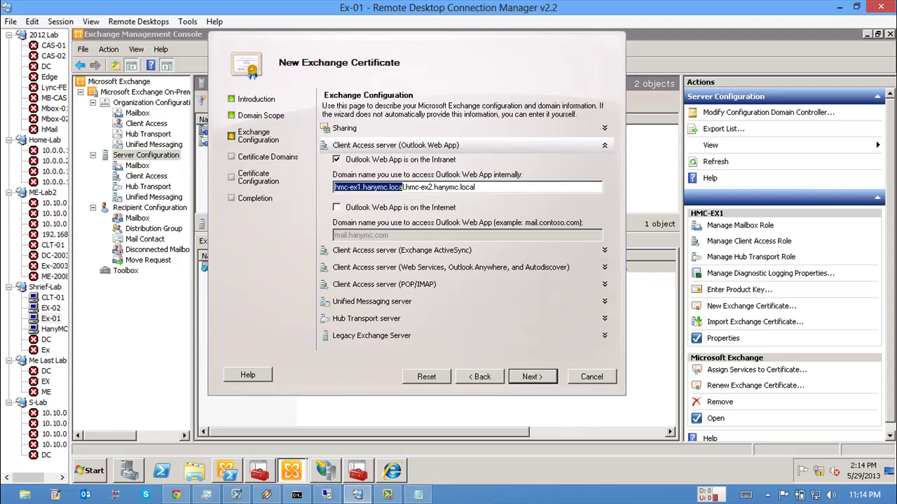
{"action": "key", "text": "Right"}
{"action": "key", "text": "shift+Right"}
{"action": "key", "text": "shift+Right"}
{"action": "key", "text": "shift+Right"}
{"action": "key", "text": "shift+Right"}
{"action": "key", "text": "Right"}
{"action": "key", "text": "Right"}
{"action": "key", "text": "Right"}
{"action": "key", "text": "Right"}
{"action": "key", "text": "shift+Right"}
{"action": "key", "text": "shift+Right"}
{"action": "key", "text": "shift+Right"}
{"action": "key", "text": "shift+Right"}
{"action": "key", "text": "shift+Right"}
{"action": "key", "text": "shift+Right"}
{"action": "key", "text": "shift+Right"}
{"action": "key", "text": "shift+Right"}
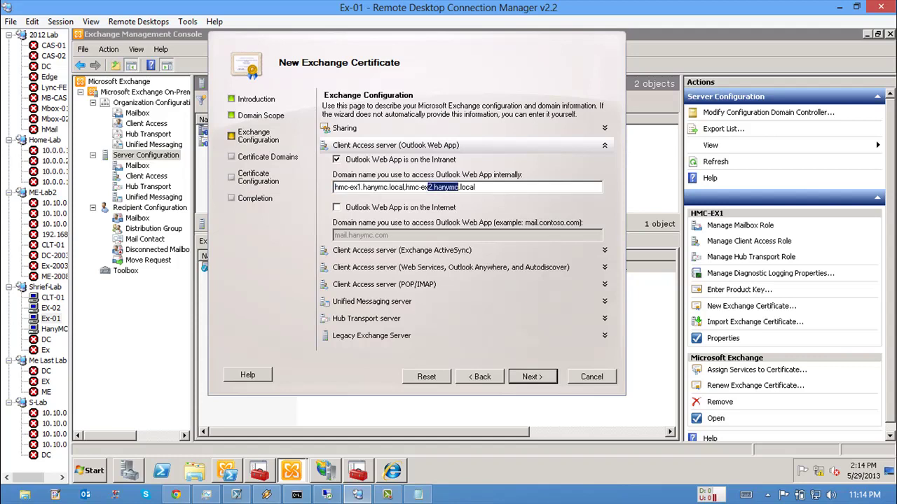
{"action": "key", "text": "Tab"}
{"action": "key", "text": "space"}
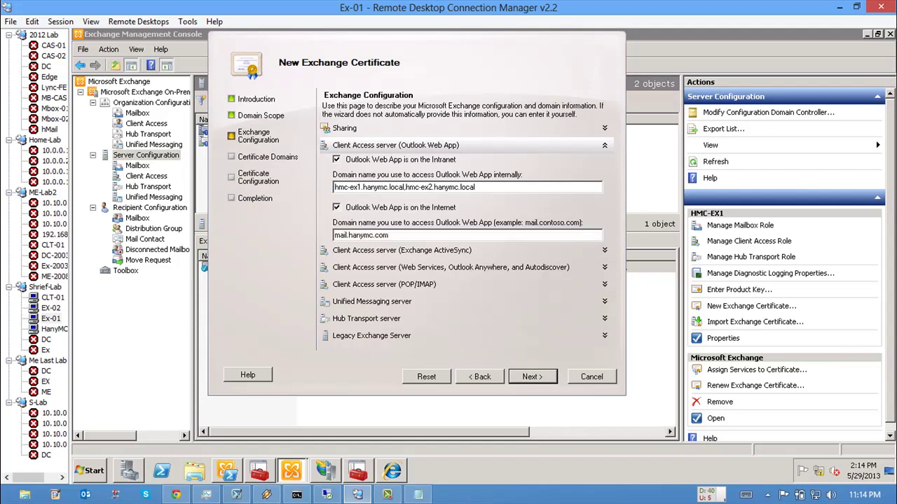
Step: Append ',Mail.HanyMC.Local' after mail.hanymc.com in the OWA internet name field
{"action": "key", "text": "End"}
{"action": "key", "text": "shift+Left"}
{"action": "key", "text": "shift+Left"}
{"action": "key", "text": "shift+Left"}
{"action": "key", "text": "End"}
{"action": "type", "text": ","}
{"action": "key", "text": "ctrl+v"}
{"action": "key", "text": "Left"}
{"action": "key", "text": "Left"}
{"action": "key", "text": "Left"}
{"action": "key", "text": "Left"}
{"action": "key", "text": "Left"}
{"action": "key", "text": "Left"}
{"action": "key", "text": "Left"}
{"action": "key", "text": "Left"}
{"action": "key", "text": "Left"}
{"action": "key", "text": "Left"}
{"action": "key", "text": "Left"}
{"action": "key", "text": "Left"}
{"action": "key", "text": "Left"}
{"action": "key", "text": "Left"}
{"action": "key", "text": "Left"}
{"action": "key", "text": "Left"}
{"action": "key", "text": "Left"}
{"action": "key", "text": "Left"}
{"action": "key", "text": "shift+Left"}
{"action": "key", "text": "shift+Left"}
{"action": "key", "text": "shift+Left"}
{"action": "key", "text": "shift+Left"}
{"action": "key", "text": "shift+Left"}
{"action": "key", "text": "shift+Left"}
{"action": "key", "text": "shift+Left"}
{"action": "key", "text": "shift+Left"}
{"action": "key", "text": "shift+Left"}
{"action": "key", "text": "shift+Left"}
{"action": "key", "text": "shift+Left"}
{"action": "key", "text": "shift+Left"}
{"action": "key", "text": "shift+Left"}
{"action": "key", "text": "shift+Left"}
{"action": "key", "text": "shift+Left"}
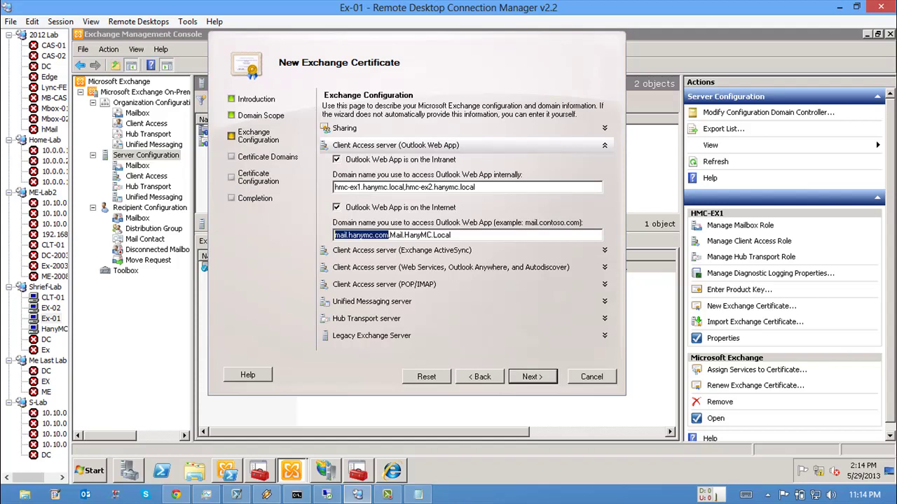
Step: Add ',Mail.HanyMC.Local' to the Exchange ActiveSync external names
{"action": "left_click", "coordinate": [401, 250]}
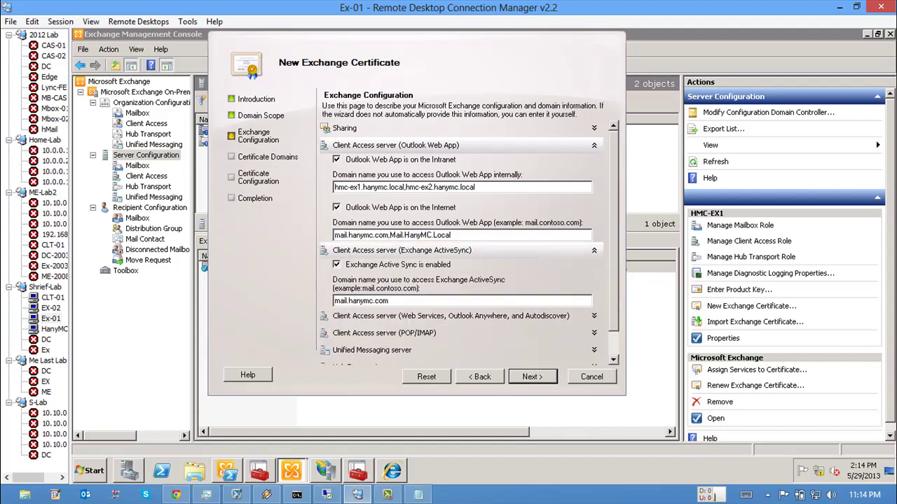
{"action": "type", "text": ","}
{"action": "key", "text": "ctrl+v"}
{"action": "scroll", "coordinate": [463, 239], "scroll_direction": "down", "scroll_amount": 1}
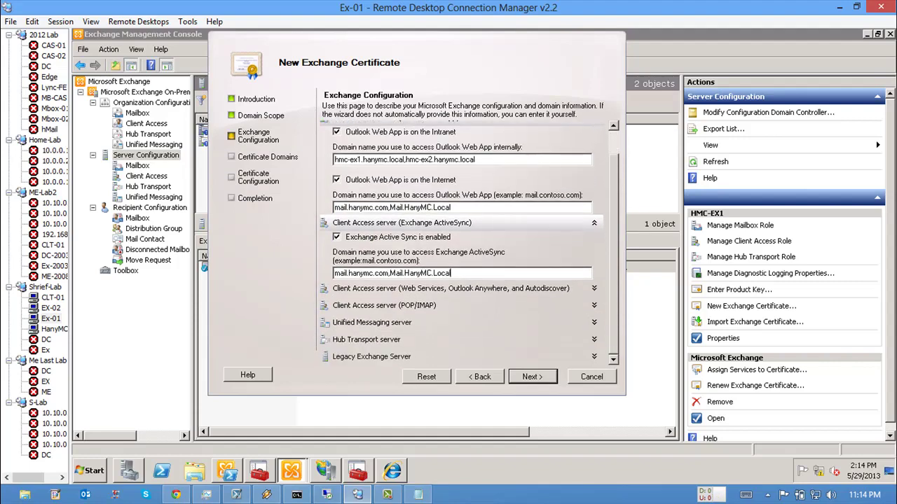
Step: Expand Web Services and Autodiscover and review the mail.hanymc.com external host name
{"action": "left_click", "coordinate": [594, 323]}
{"action": "scroll", "coordinate": [469, 242], "scroll_direction": "down", "scroll_amount": 2}
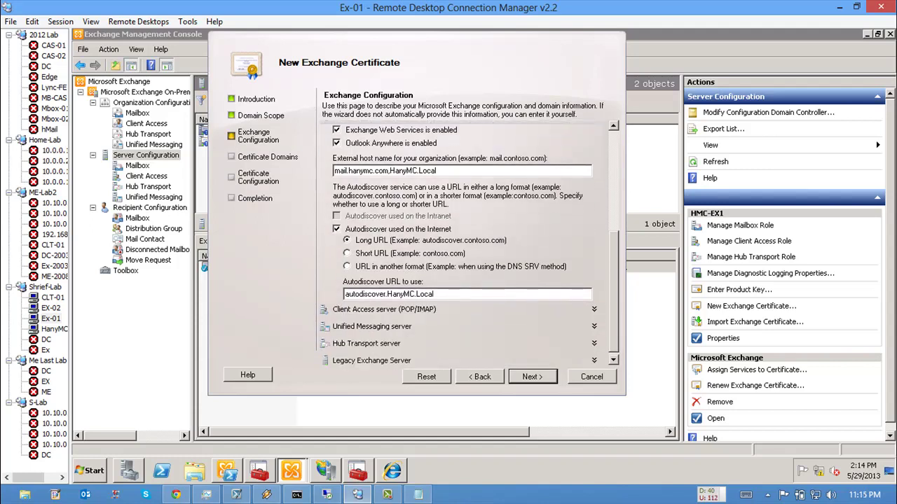
{"action": "left_click_drag", "start_coordinate": [390, 171], "coordinate": [334, 170]}
{"action": "left_click_drag", "start_coordinate": [411, 170], "coordinate": [435, 170]}
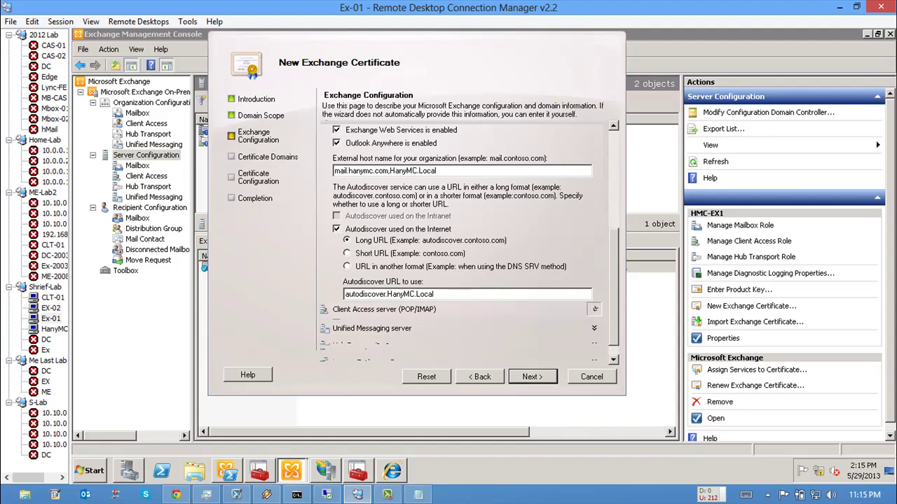
Step: Untick intranet and internet POP/IMAP and the UM public certificate, then review Hub Transport and Legacy
{"action": "left_click", "coordinate": [383, 308]}
{"action": "left_click", "coordinate": [336, 235]}
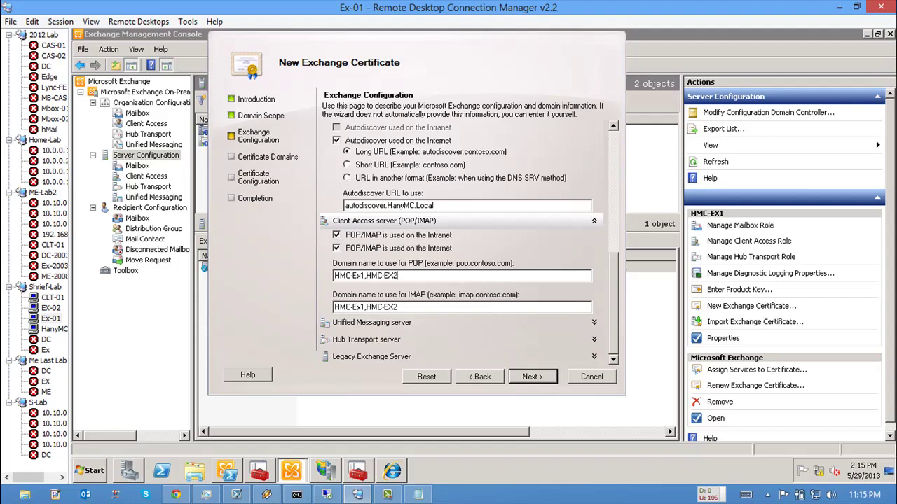
{"action": "left_click", "coordinate": [336, 248]}
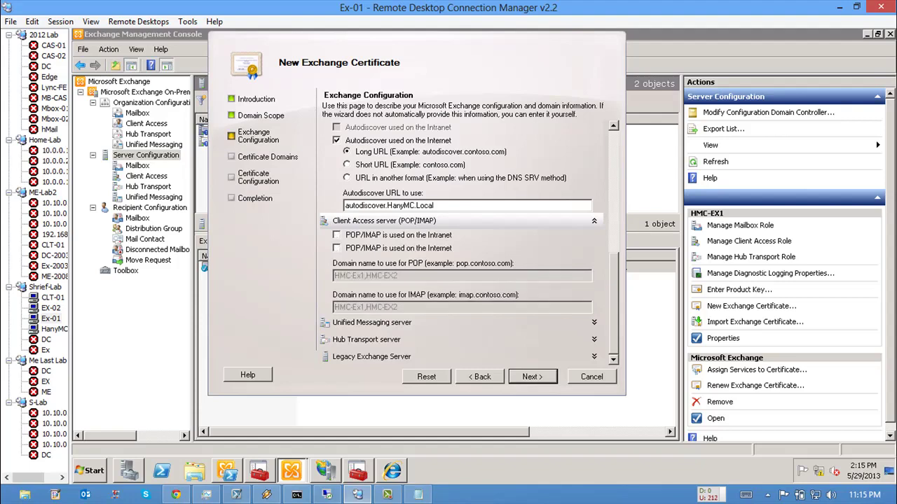
{"action": "left_click", "coordinate": [594, 322]}
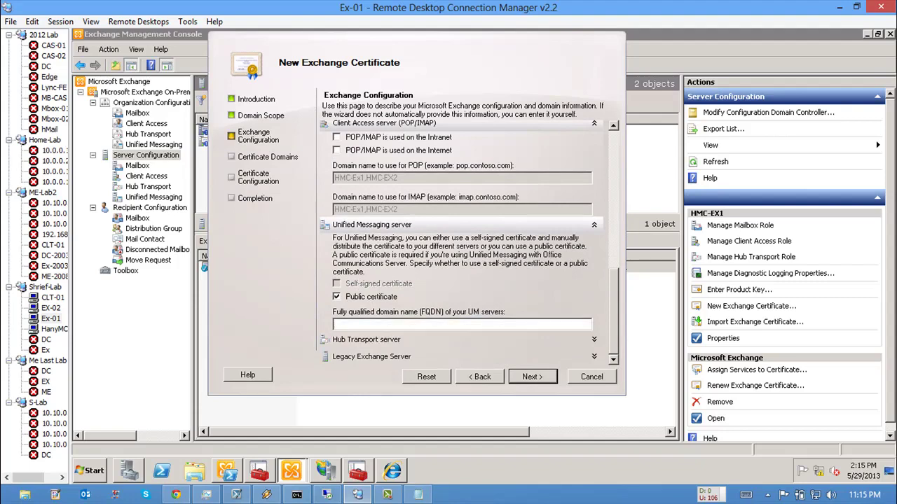
{"action": "left_click", "coordinate": [337, 296]}
{"action": "left_click", "coordinate": [594, 339]}
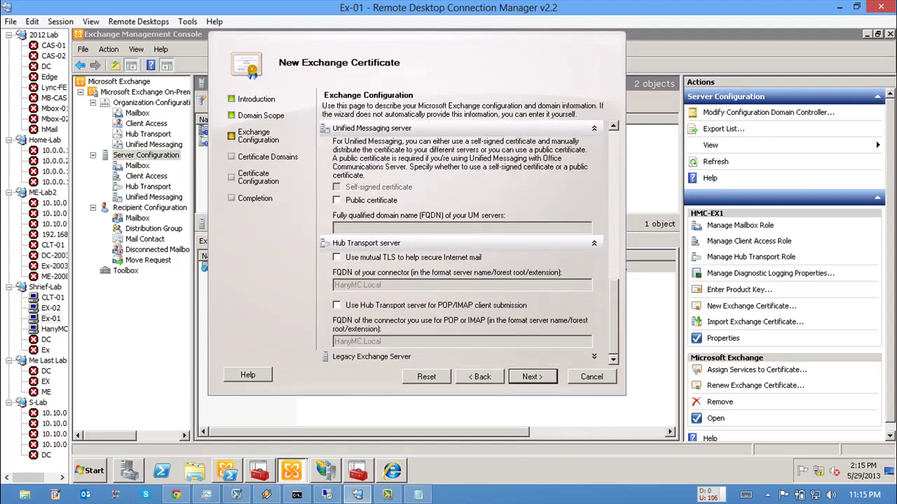
{"action": "left_click", "coordinate": [594, 357]}
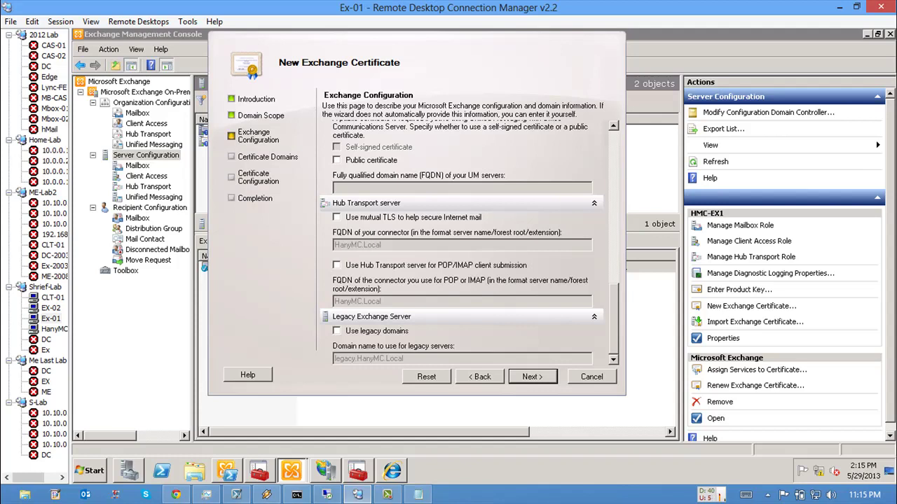
{"action": "key", "text": "Return"}
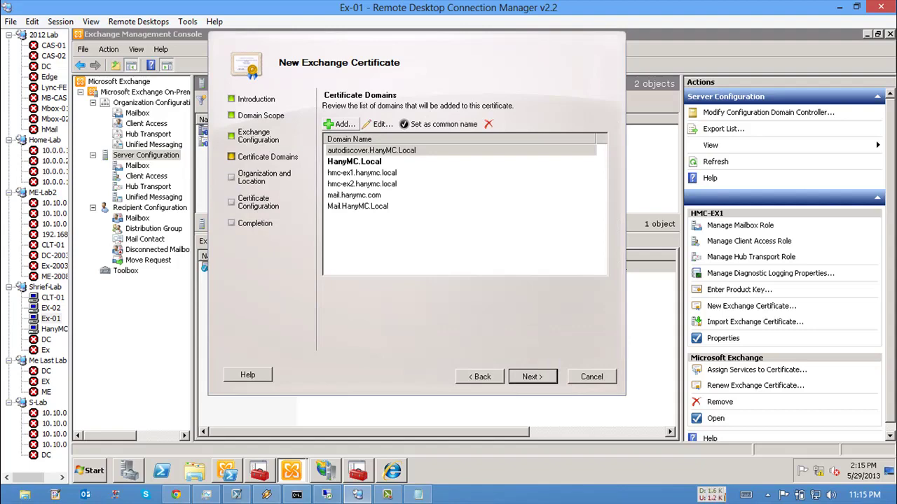
Step: Set Mail.HanyMC.Local as the certificate's common name
{"action": "key", "text": "alt+b"}
{"action": "key", "text": "alt+n"}
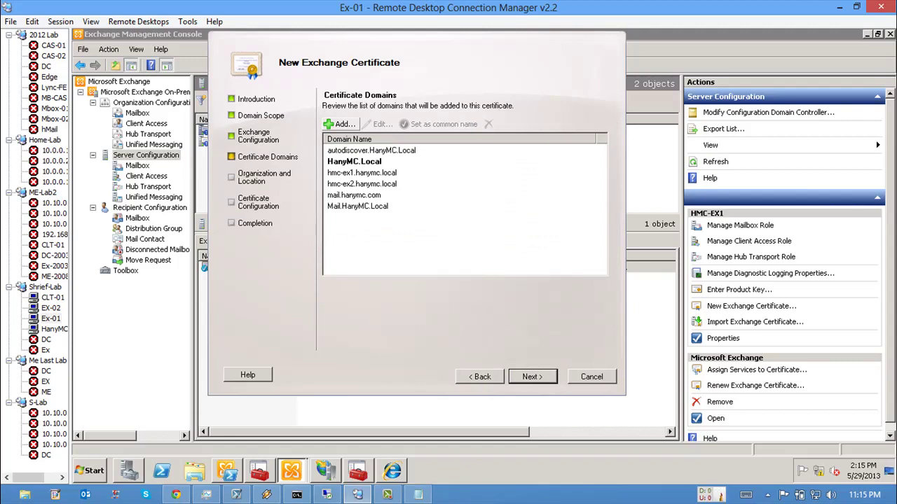
{"action": "left_click", "coordinate": [363, 206]}
{"action": "left_click", "coordinate": [440, 124]}
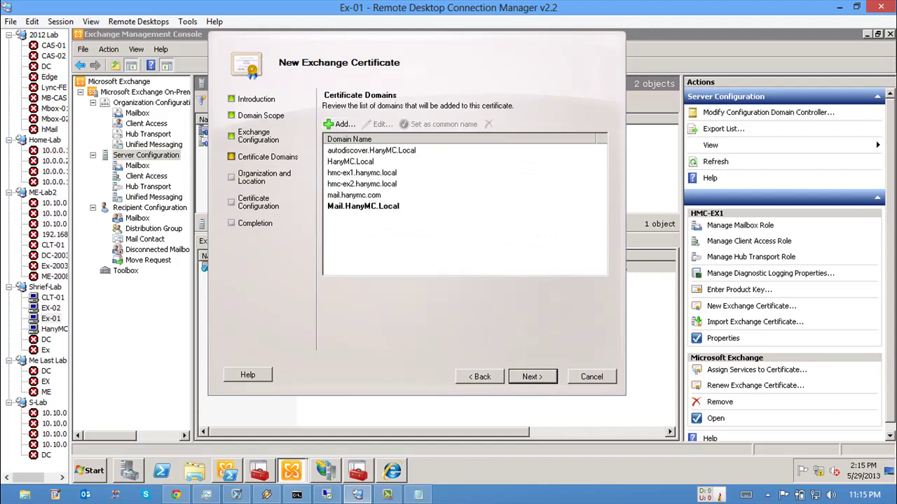
Step: Add Mail.TestDomain.Net to the certificate domains and continue to Organization and Location
{"action": "left_click", "coordinate": [341, 124]}
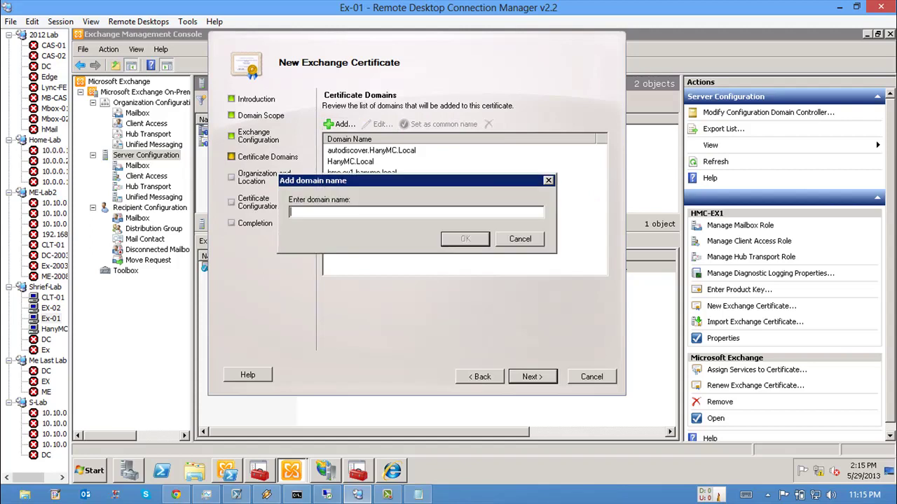
{"action": "type", "text": "Mail.TestDomain.Net"}
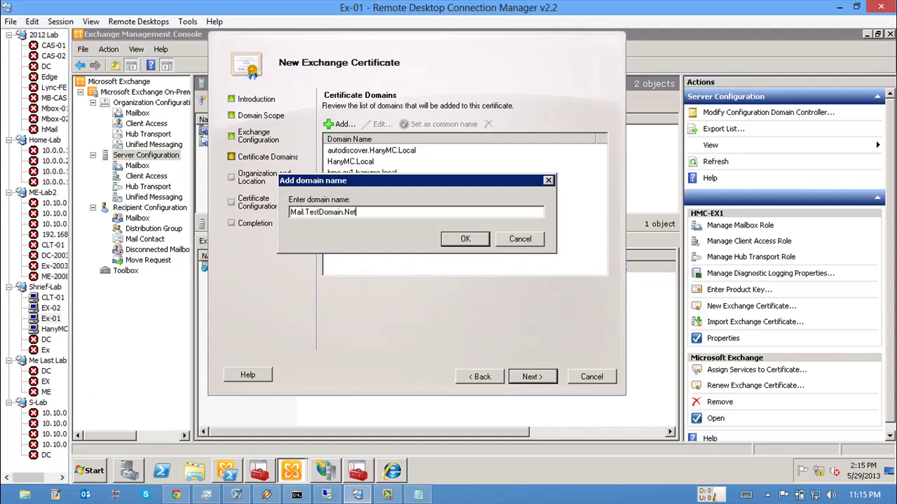
{"action": "key", "text": "Return"}
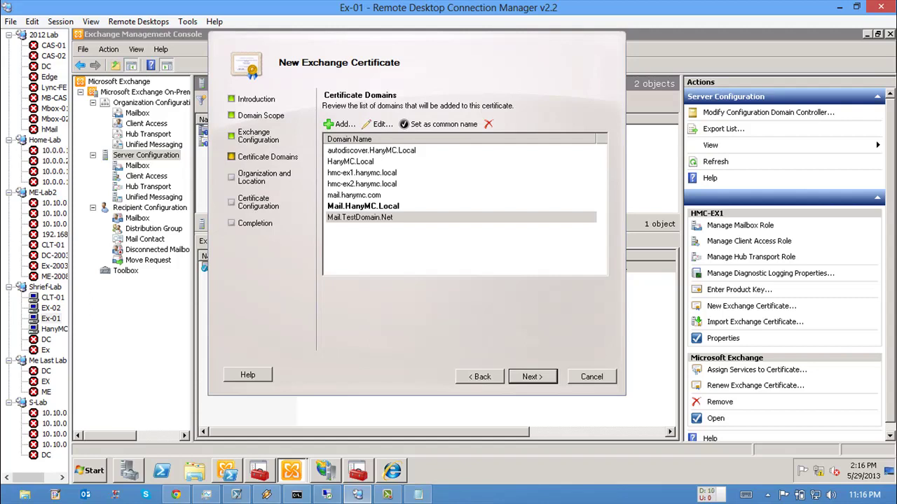
{"action": "key", "text": "Return"}
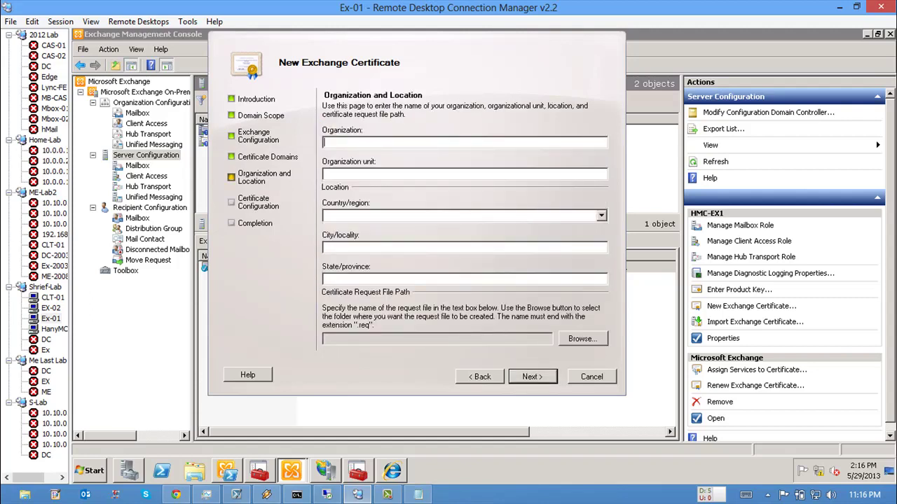
Step: Enter organization HanyMC, unit IT, country Egypt, and city and state Cairo
{"action": "type", "text": "HanyMC"}
{"action": "key", "text": "Tab"}
{"action": "type", "text": "IT"}
{"action": "key", "text": "Tab"}
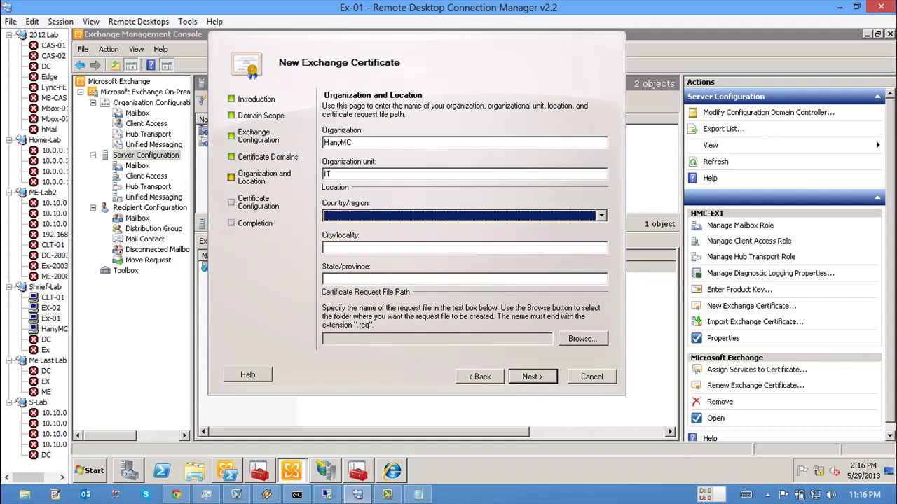
{"action": "type", "text": "el"}
{"action": "key", "text": "shift+Tab"}
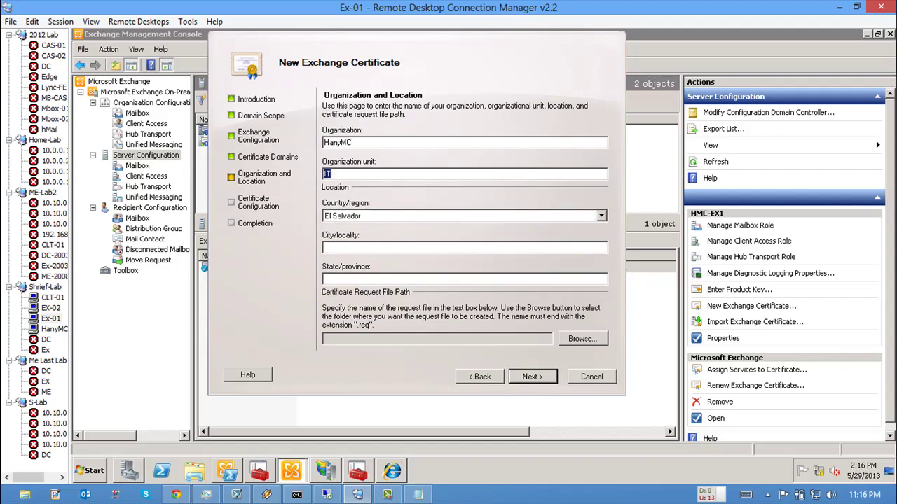
{"action": "key", "text": "Tab"}
{"action": "type", "text": "eseg"}
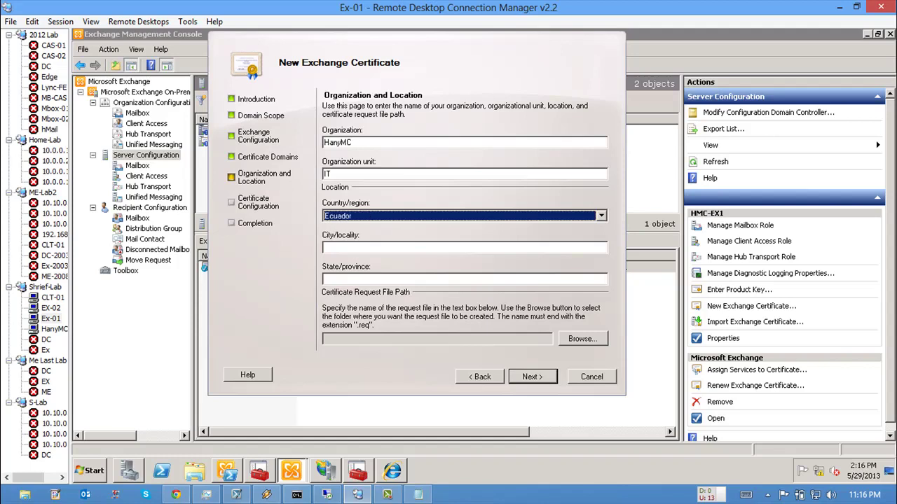
{"action": "key", "text": "Tab"}
{"action": "type", "text": "Cairo"}
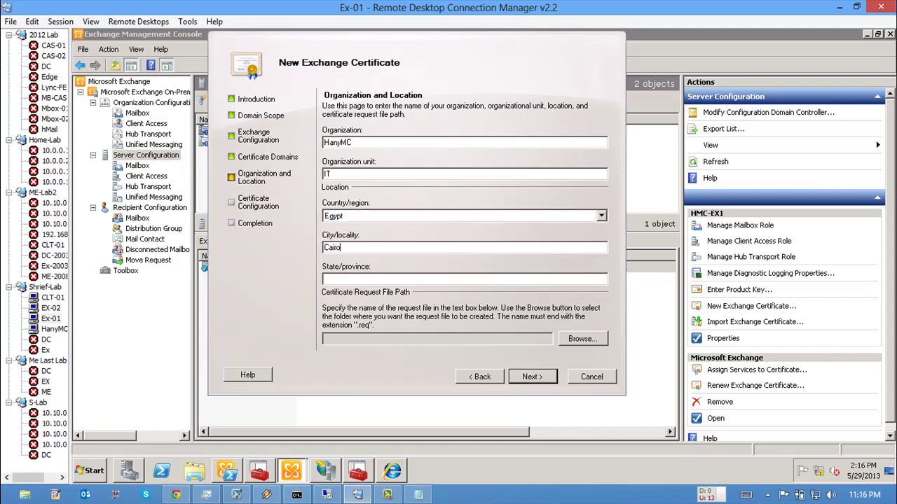
{"action": "type", "text": "Cairo"}
Step: Save the request as C:\Exchange certificate Request.req and generate it
{"action": "key", "text": "Tab"}
{"action": "key", "text": "Return"}
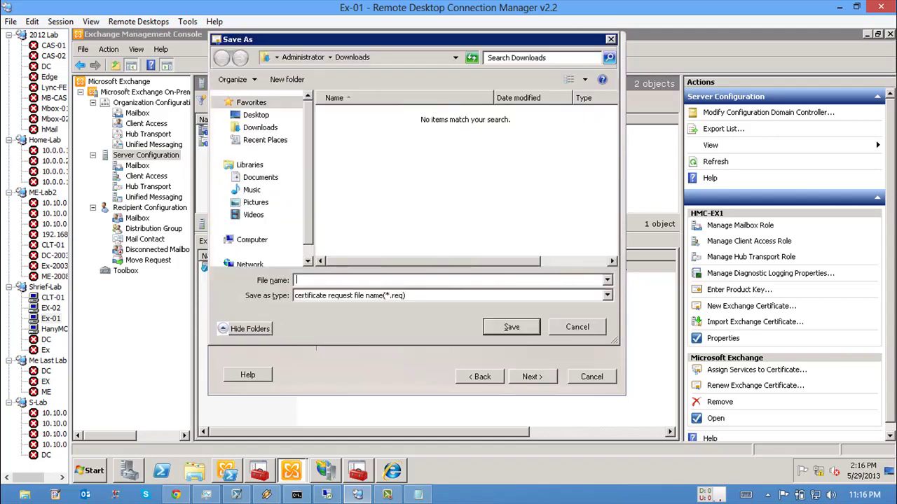
{"action": "left_click", "coordinate": [256, 115]}
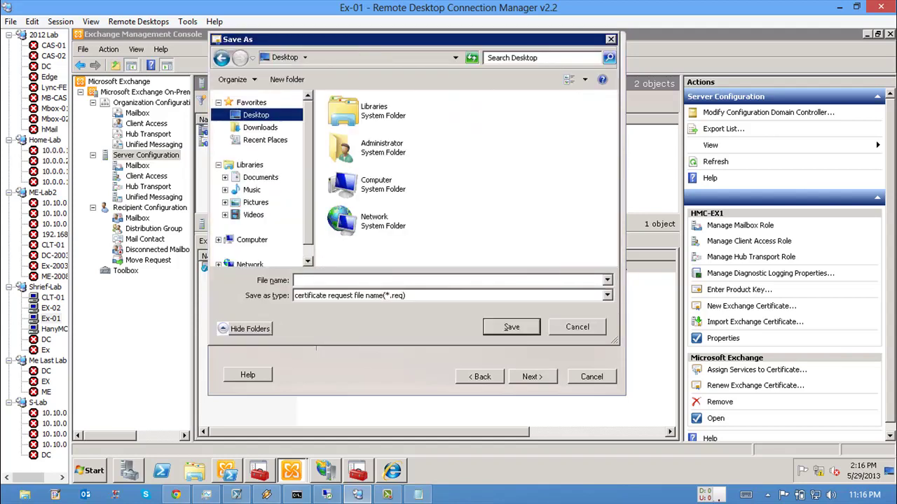
{"action": "left_click", "coordinate": [252, 240]}
{"action": "double_click", "coordinate": [371, 120]}
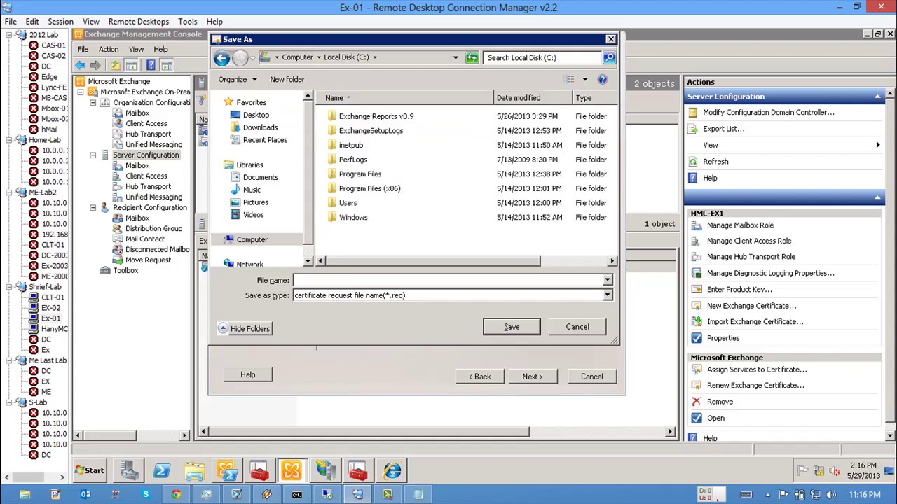
{"action": "type", "text": "Exchan"}
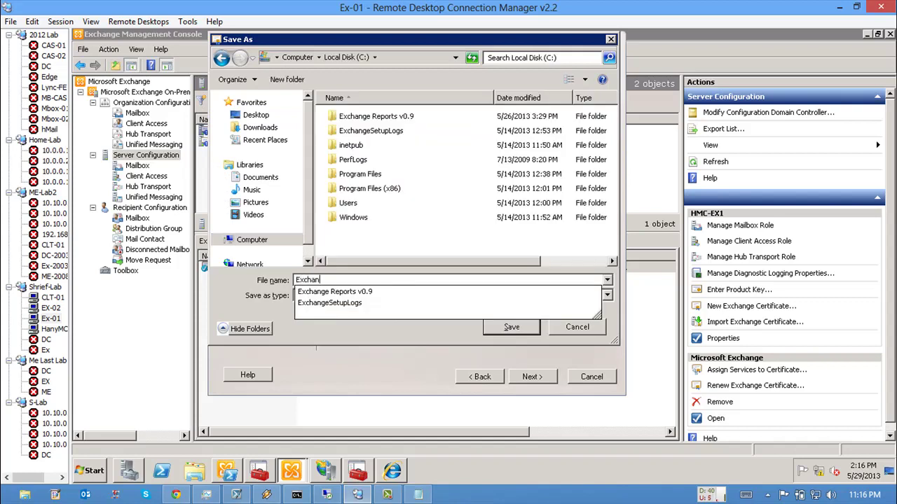
{"action": "type", "text": "ge certi"}
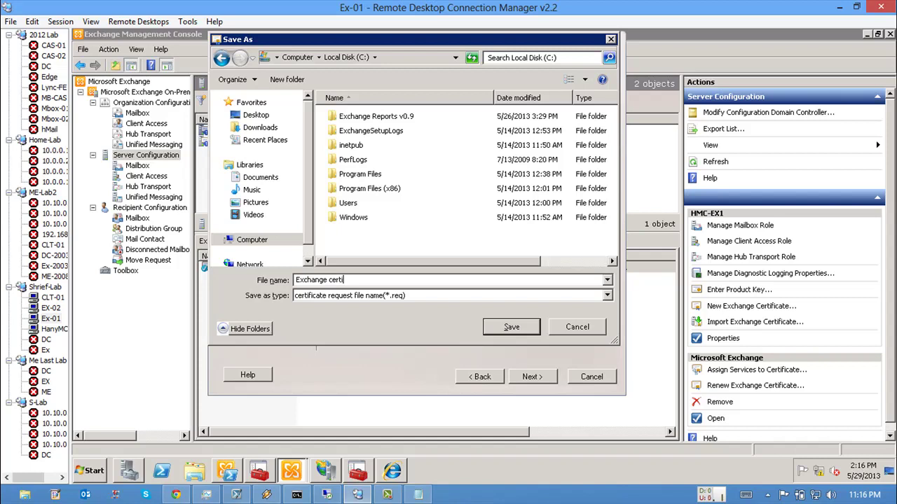
{"action": "type", "text": "ficate Request"}
{"action": "key", "text": "Return"}
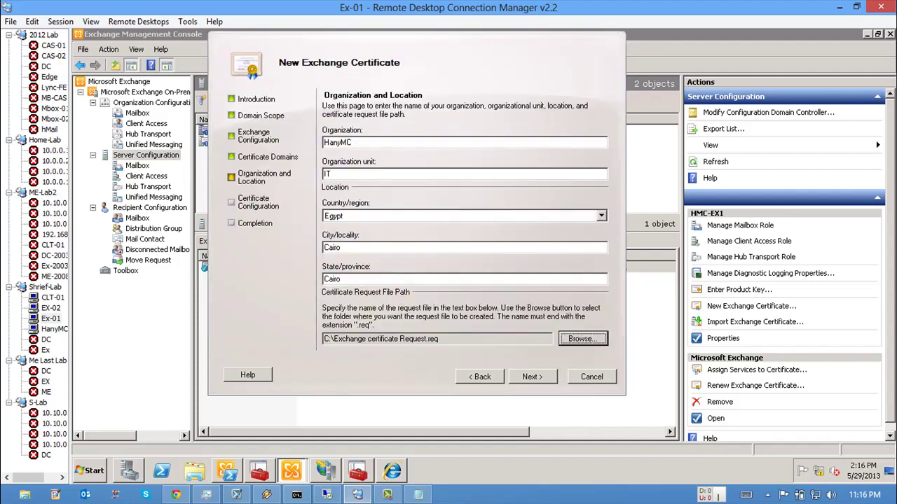
{"action": "left_click", "coordinate": [531, 376]}
{"action": "key", "text": "Return"}
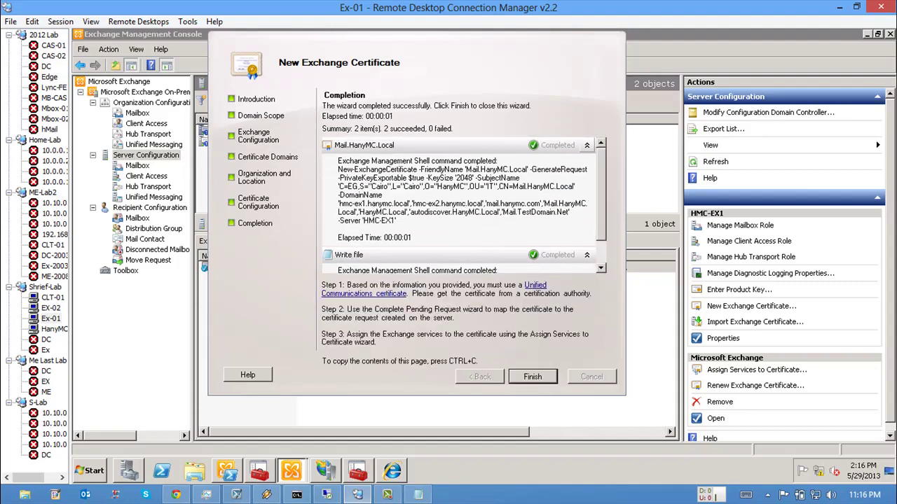
Step: Close the wizard and confirm Mail.HanyMC.Local shows as a pending request in a wider Status column
{"action": "key", "text": "Return"}
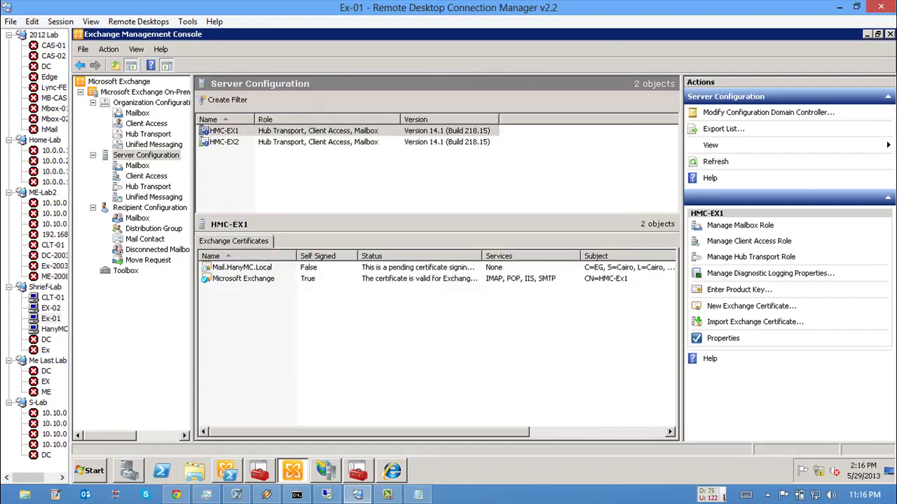
{"action": "left_click", "coordinate": [242, 267]}
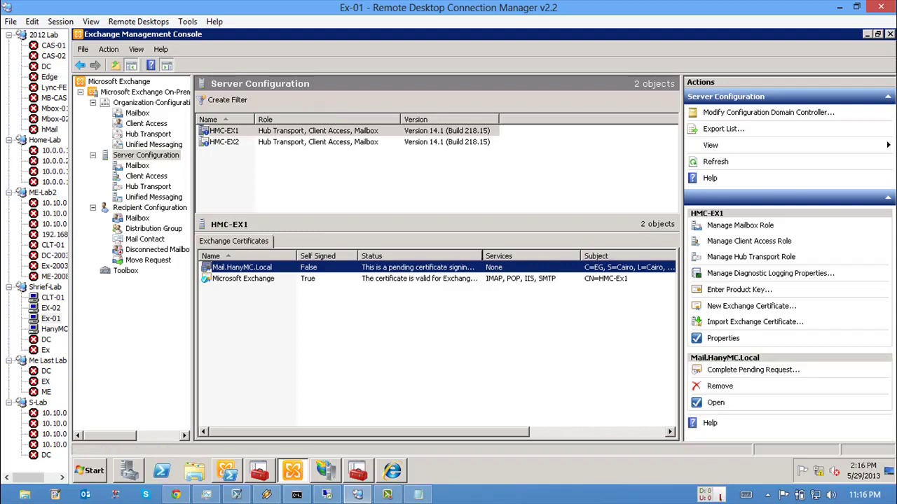
{"action": "left_click_drag", "start_coordinate": [481, 256], "coordinate": [574, 256]}
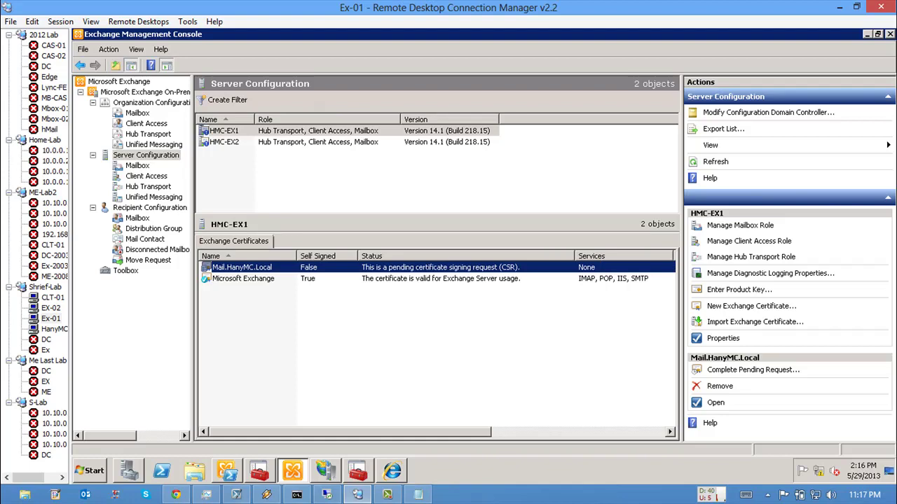
Step: Browse Windows Explorer to Computer and open Local Disk (C:)
{"action": "left_click", "coordinate": [194, 470]}
{"action": "left_click", "coordinate": [272, 260]}
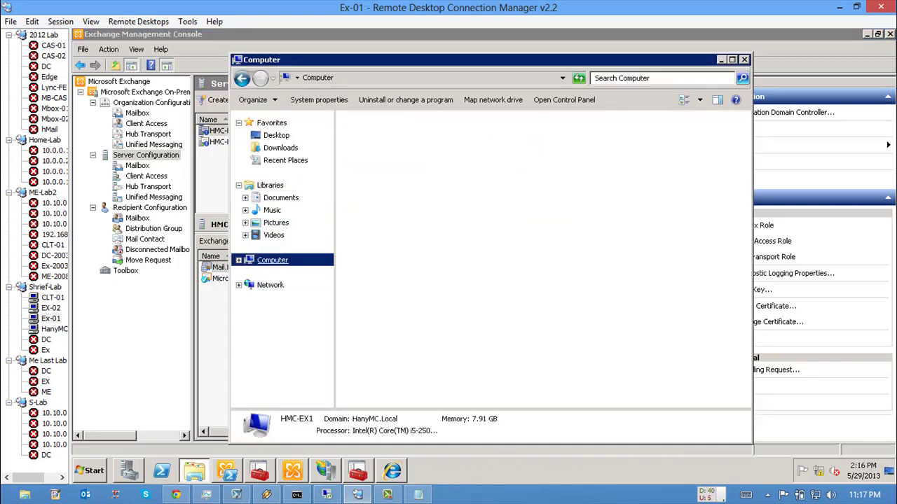
{"action": "double_click", "coordinate": [378, 144]}
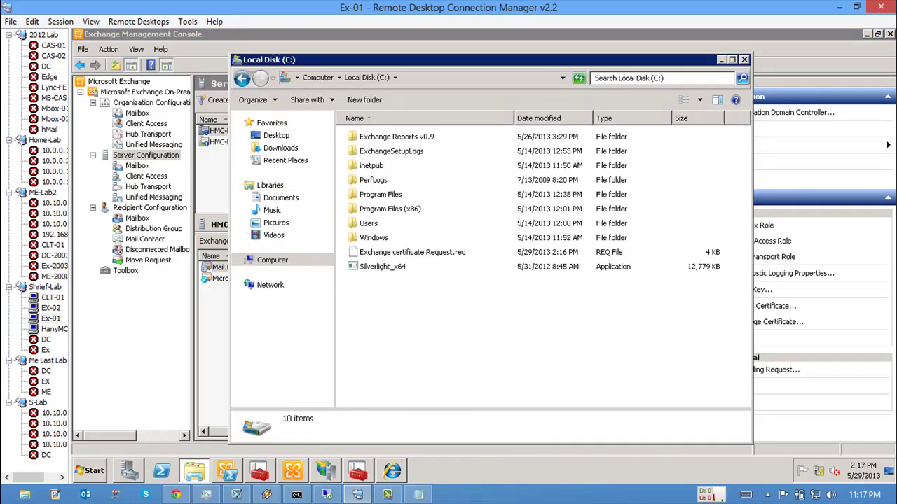
Step: Open Exchange certificate Request.req from the C: drive in Notepad
{"action": "left_click", "coordinate": [412, 252]}
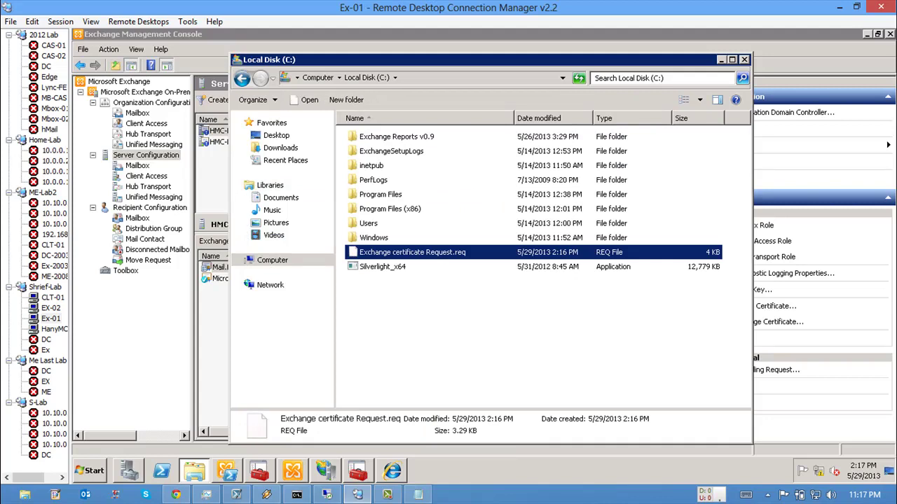
{"action": "key", "text": "Return"}
{"action": "key", "text": "Return"}
{"action": "left_click", "coordinate": [497, 152]}
{"action": "key", "text": "Return"}
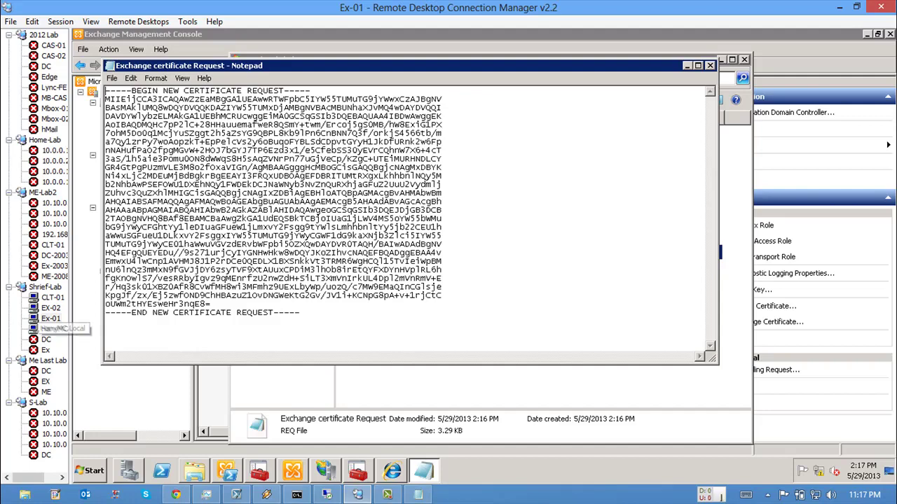
Step: Switch to the HanyMC.Local session and launch Add Roles from Server Manager's Roles page
{"action": "left_click", "coordinate": [50, 329]}
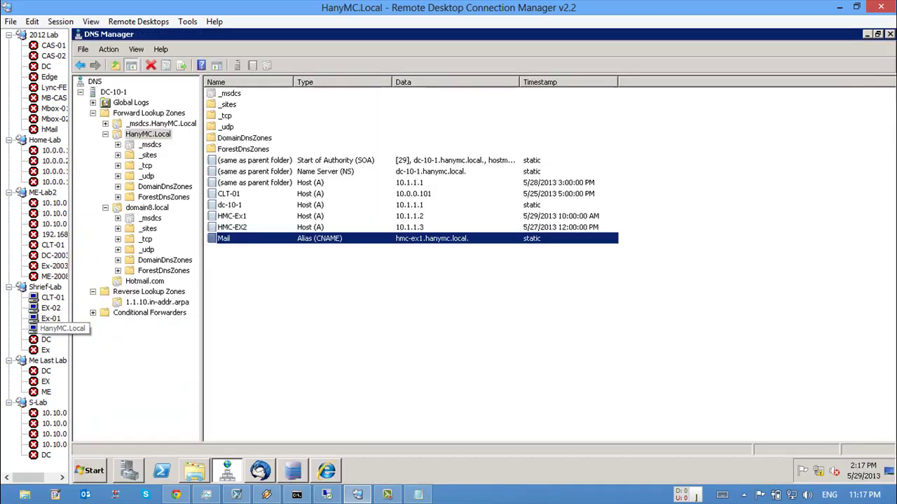
{"action": "key", "text": "alt+Tab"}
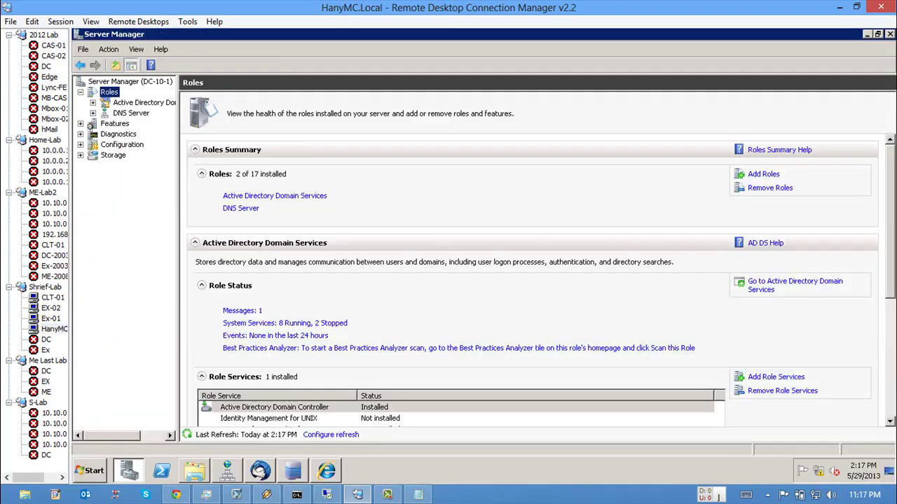
{"action": "left_click_drag", "start_coordinate": [178, 259], "coordinate": [209, 259]}
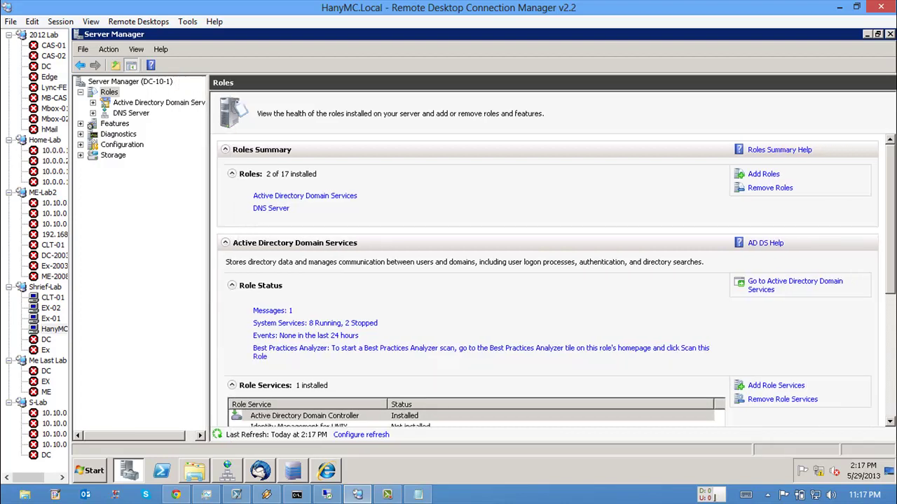
{"action": "left_click", "coordinate": [763, 173]}
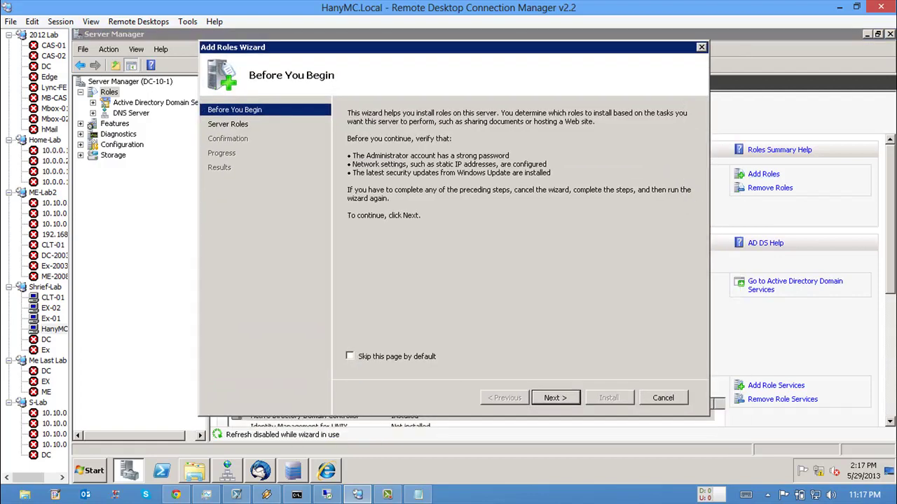
Step: Select Active Directory Certificate Services with Certification Authority and Web Enrollment, adding required IIS services
{"action": "key", "text": "Return"}
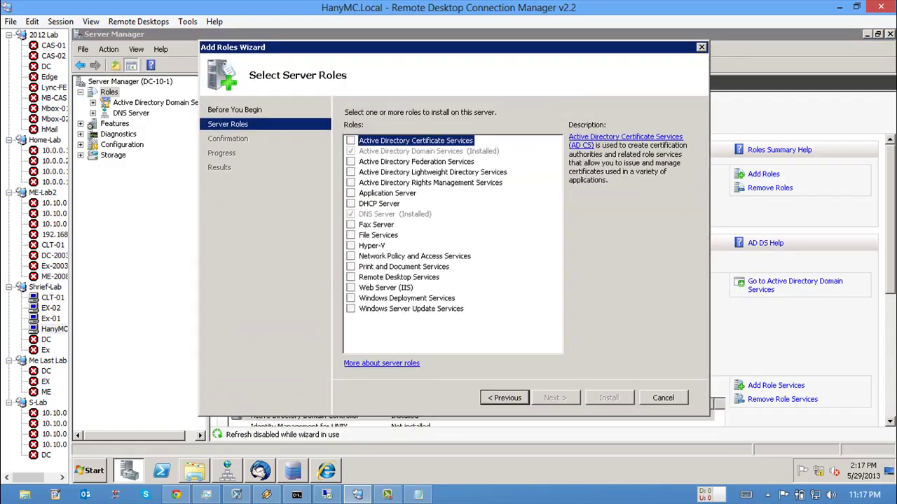
{"action": "key", "text": "space"}
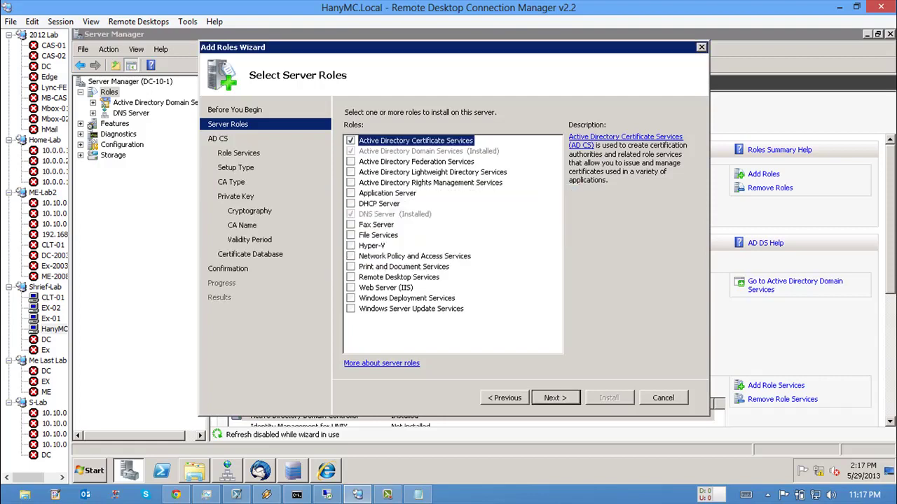
{"action": "key", "text": "Return"}
{"action": "key", "text": "Return"}
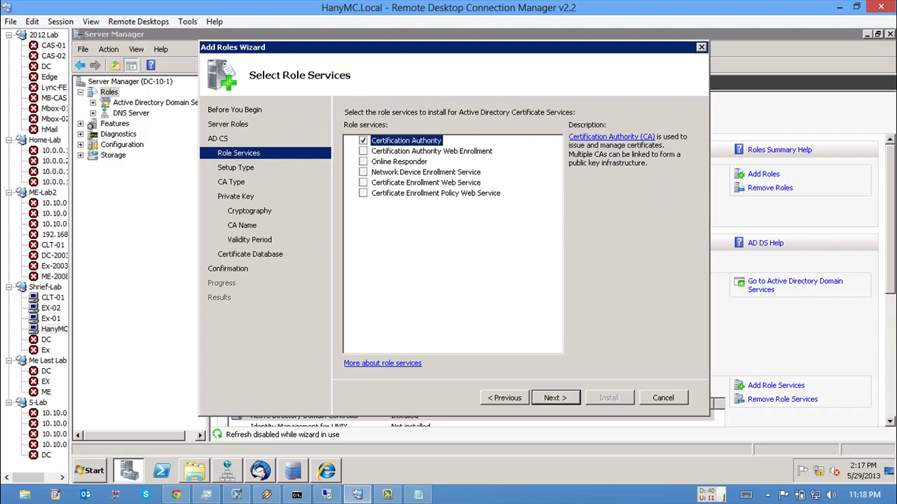
{"action": "left_click", "coordinate": [431, 151]}
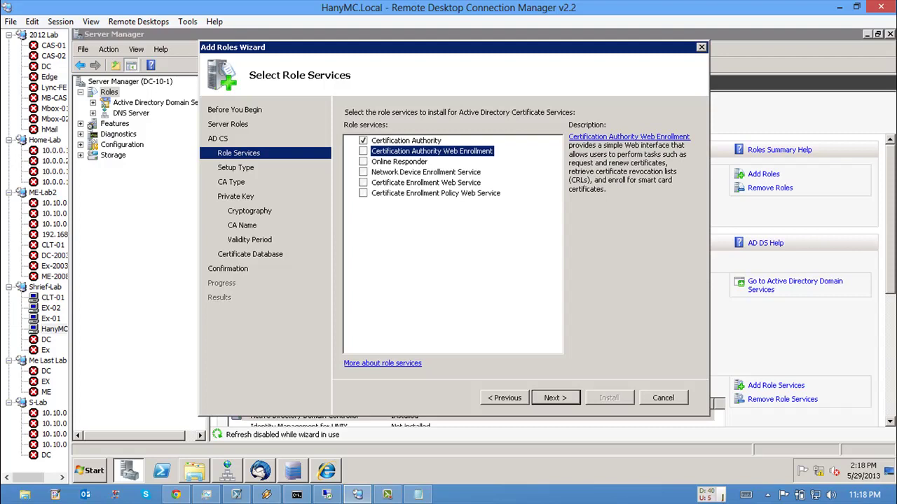
{"action": "key", "text": "space"}
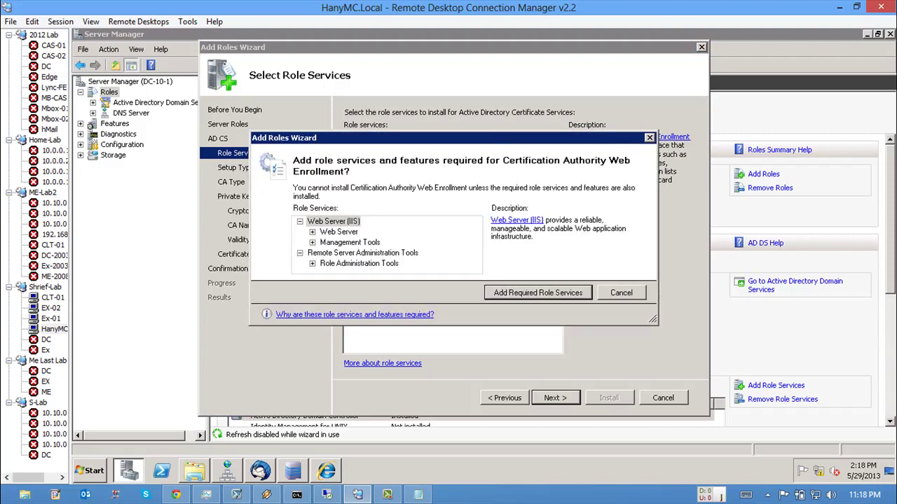
{"action": "key", "text": "Return"}
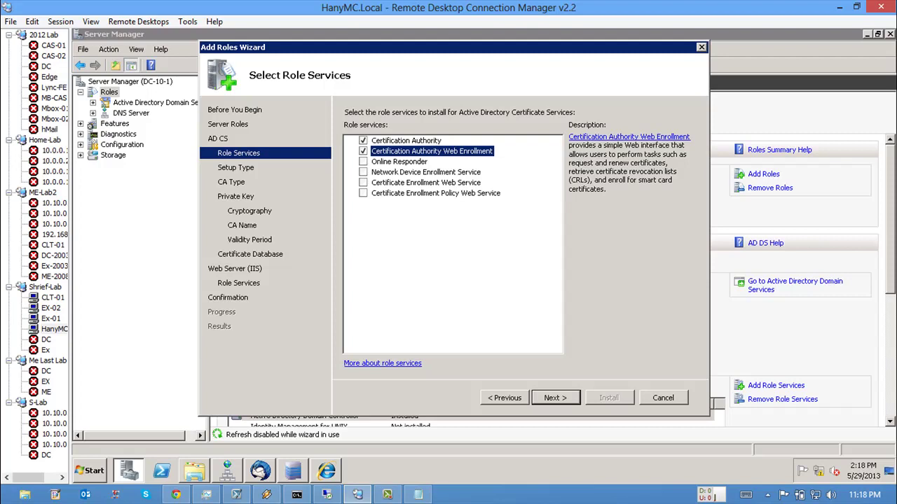
{"action": "key", "text": "Return"}
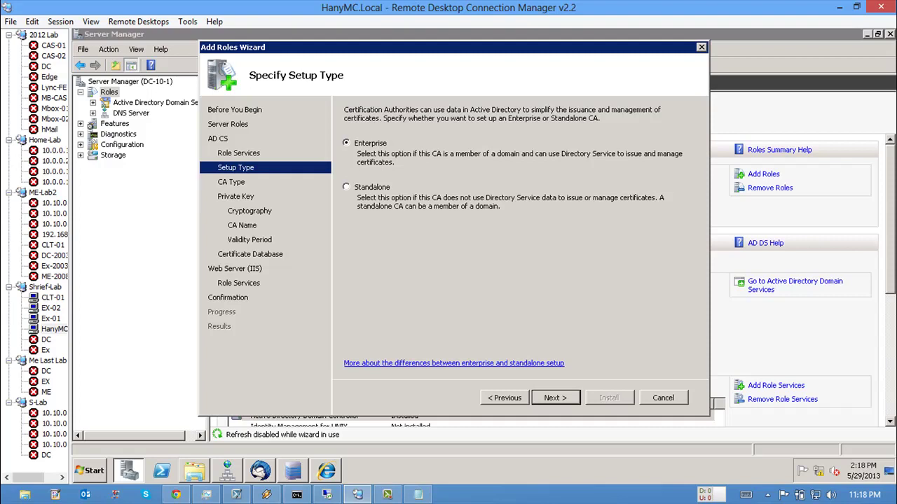
Step: Choose an Enterprise Root CA with a new private key and default cryptography
{"action": "key", "text": "Return"}
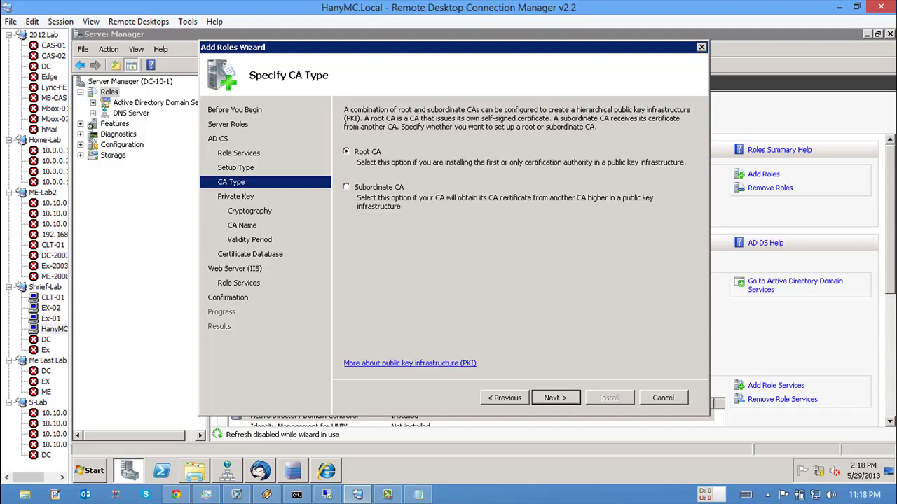
{"action": "key", "text": "Return"}
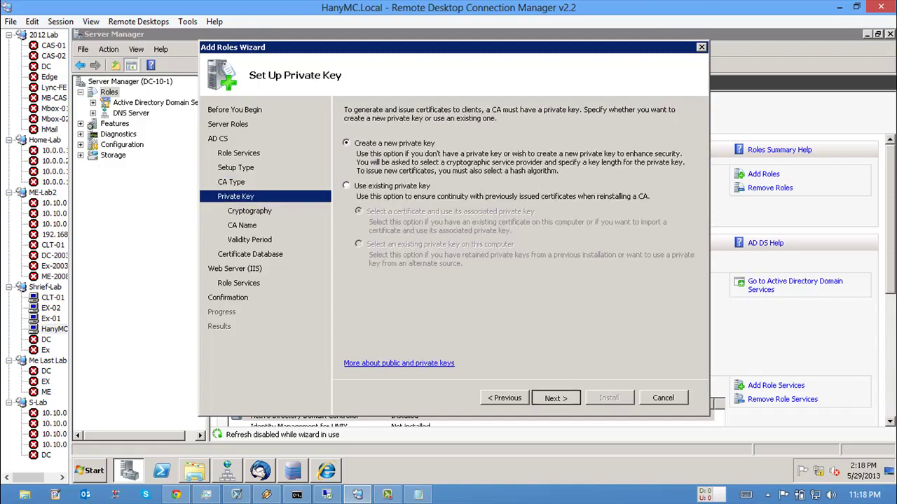
{"action": "key", "text": "Return"}
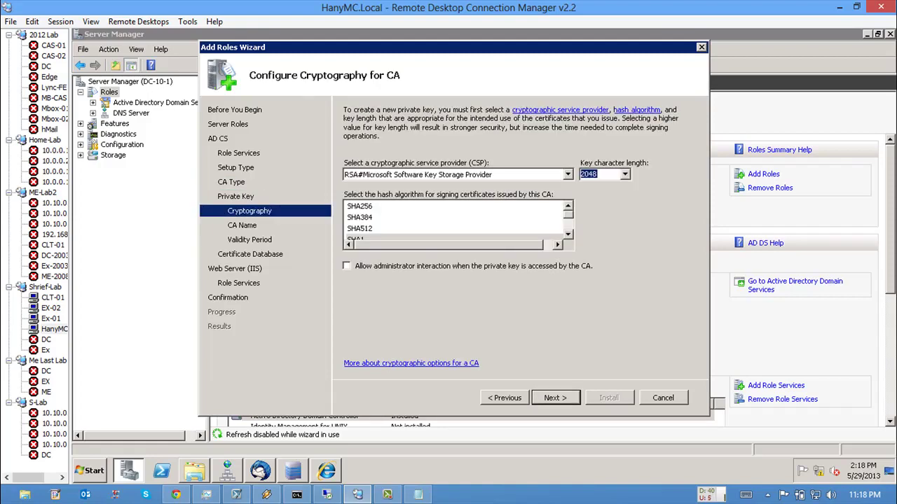
{"action": "key", "text": "Return"}
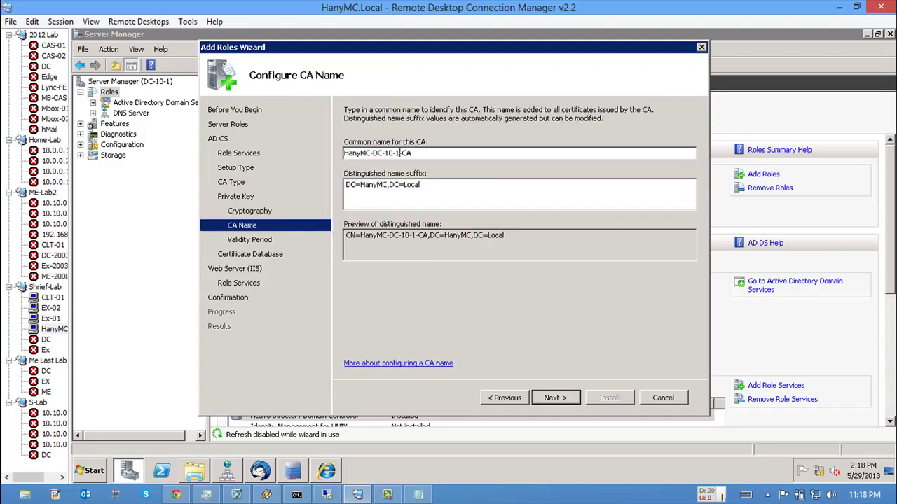
Step: Name the CA HanyMC-CA, keep 5-year validity and default database settings
{"action": "key", "text": "BackSpace"}
{"action": "key", "text": "BackSpace"}
{"action": "key", "text": "BackSpace"}
{"action": "key", "text": "BackSpace"}
{"action": "key", "text": "BackSpace"}
{"action": "key", "text": "BackSpace"}
{"action": "key", "text": "BackSpace"}
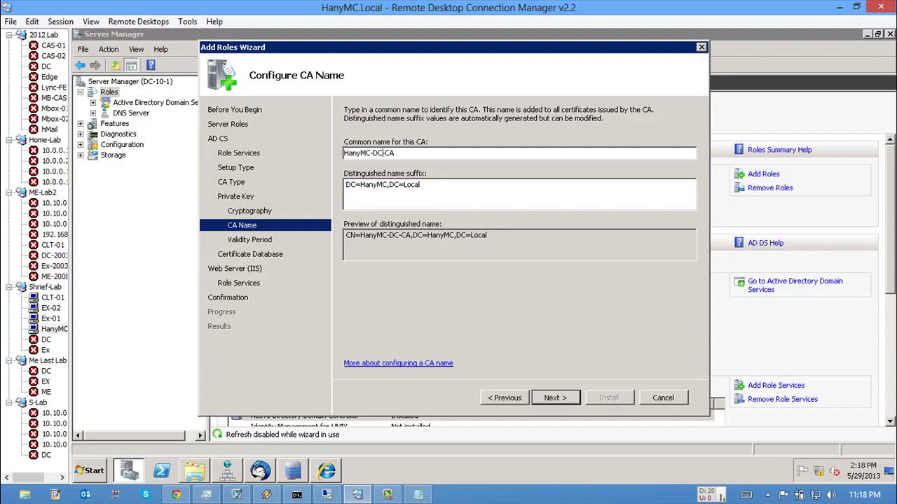
{"action": "key", "text": "BackSpace"}
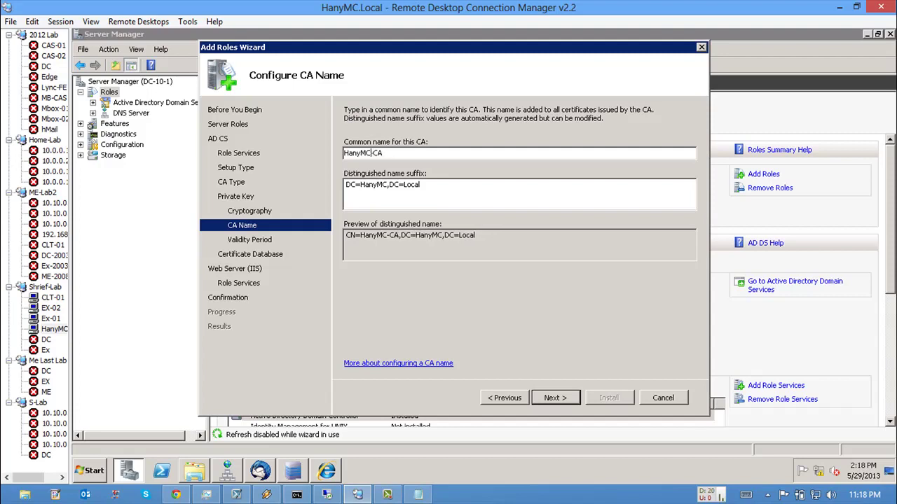
{"action": "key", "text": "Tab"}
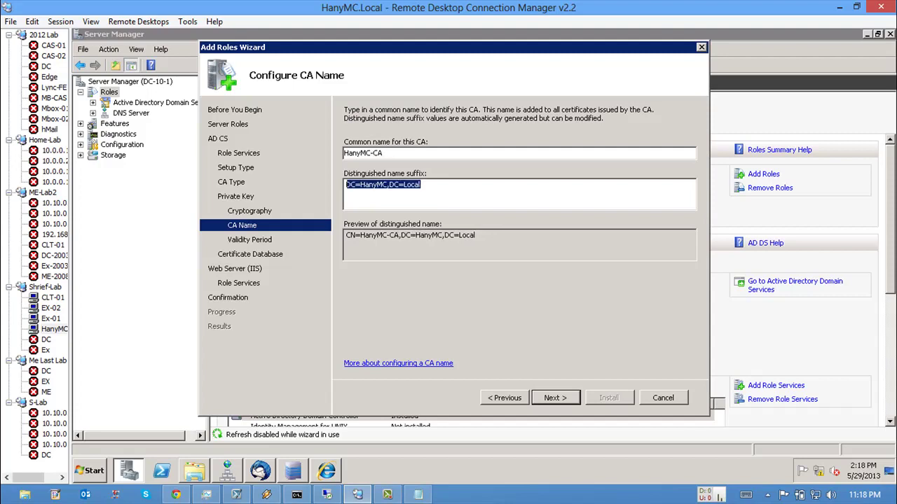
{"action": "key", "text": "Return"}
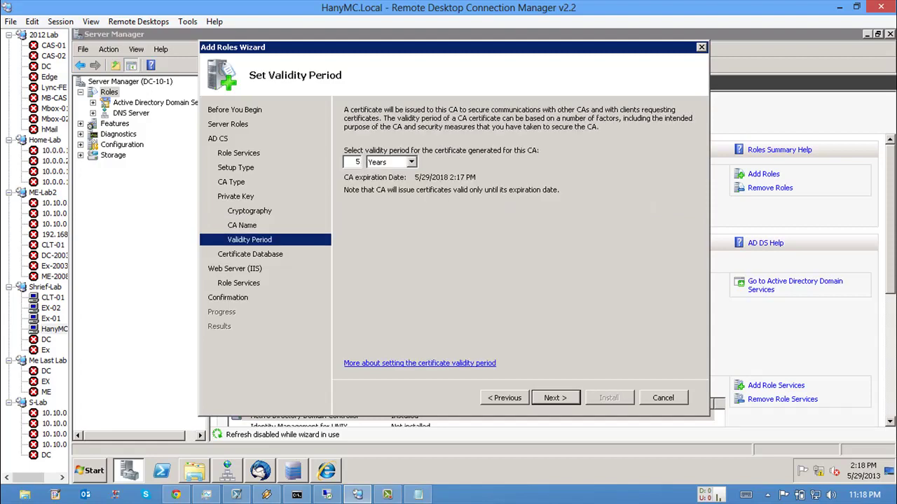
{"action": "key", "text": "Return"}
{"action": "key", "text": "Return"}
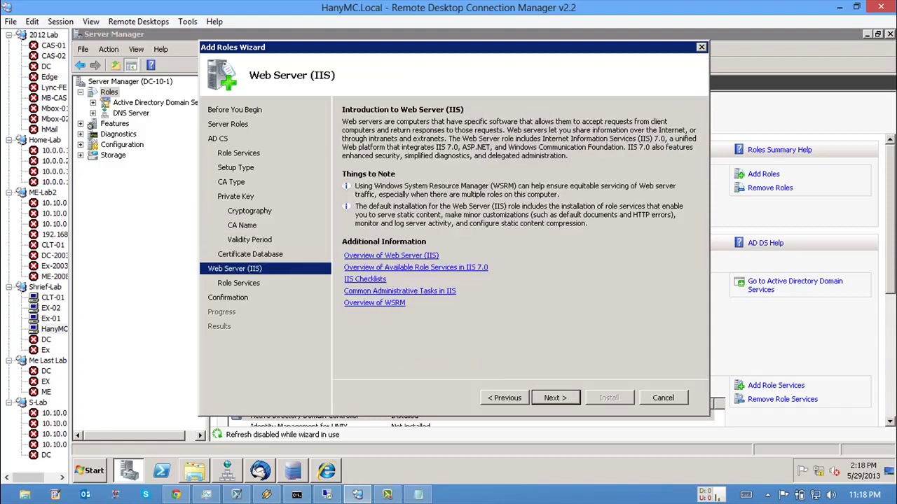
{"action": "key", "text": "Return"}
{"action": "key", "text": "Return"}
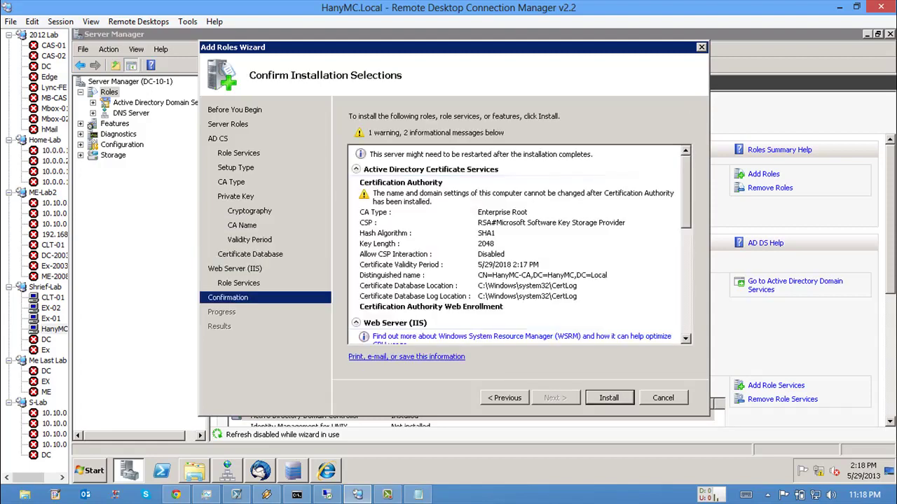
{"action": "key", "text": "Return"}
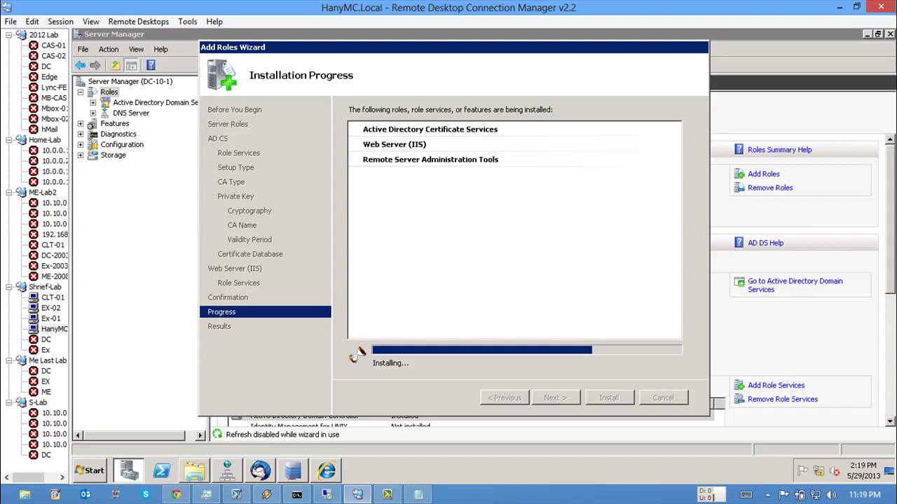
Step: Switch to the Ex-01 session to view its Certificates console
{"action": "left_click", "coordinate": [51, 318]}
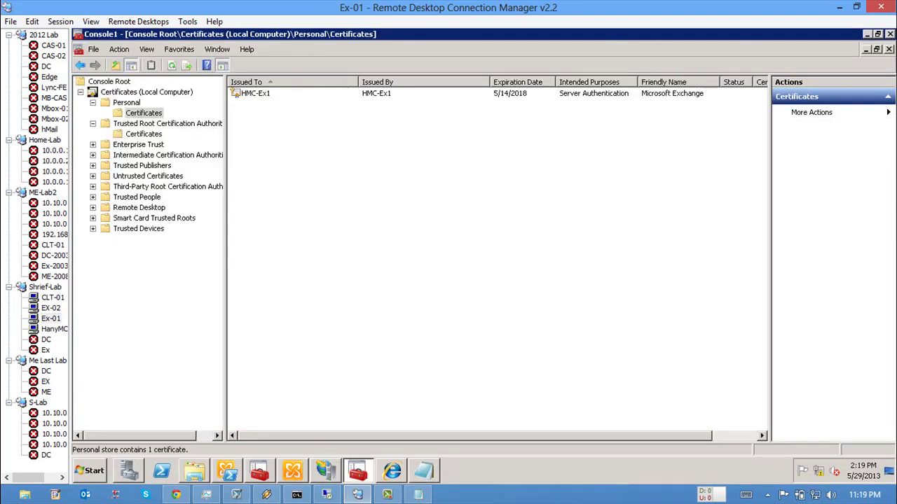
Step: Browse the certificates in Ex-01's Trusted Root Certification Authorities store
{"action": "left_click", "coordinate": [143, 133]}
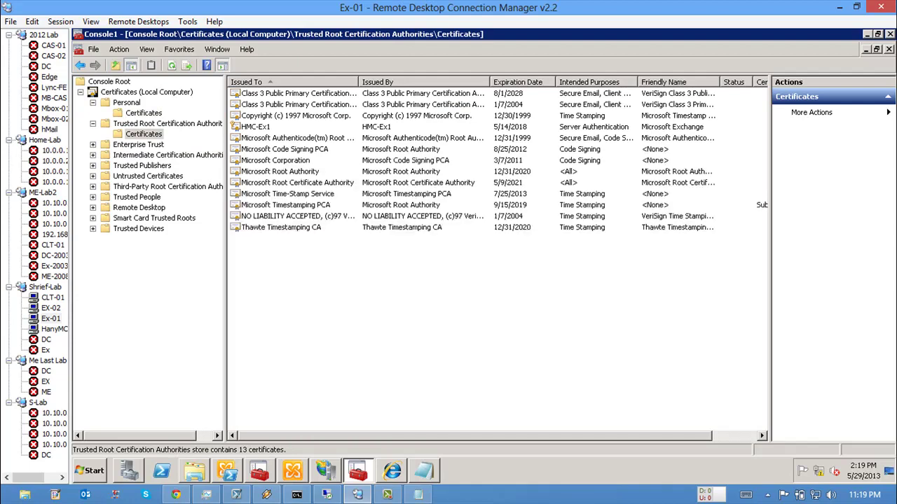
{"action": "left_click_drag", "start_coordinate": [299, 292], "coordinate": [252, 268]}
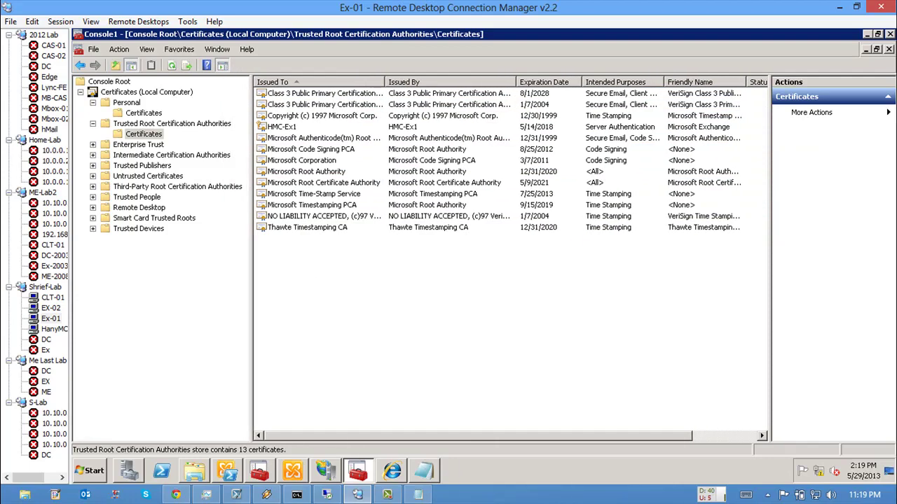
{"action": "left_click_drag", "start_coordinate": [364, 279], "coordinate": [341, 279]}
{"action": "left_click_drag", "start_coordinate": [453, 277], "coordinate": [311, 91]}
{"action": "left_click", "coordinate": [385, 315]}
Step: Close the finished role installation on HanyMC and switch to the EX-02 session
{"action": "left_click", "coordinate": [54, 328]}
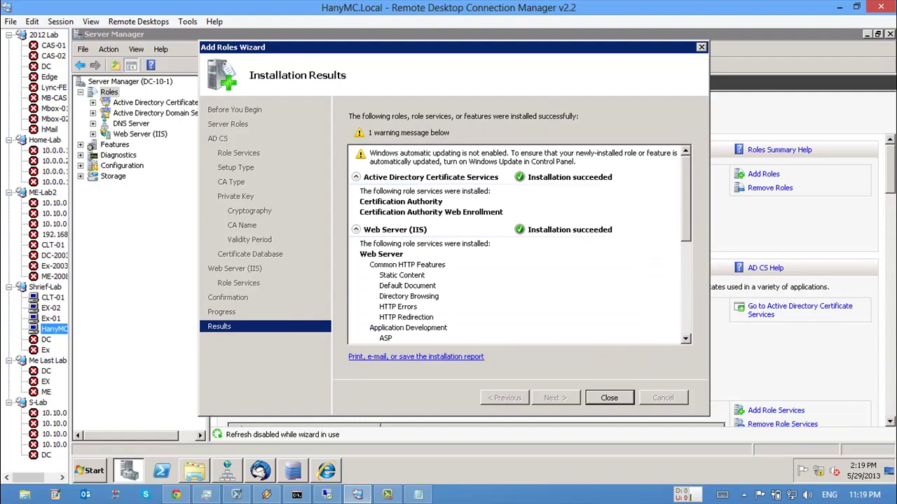
{"action": "key", "text": "Return"}
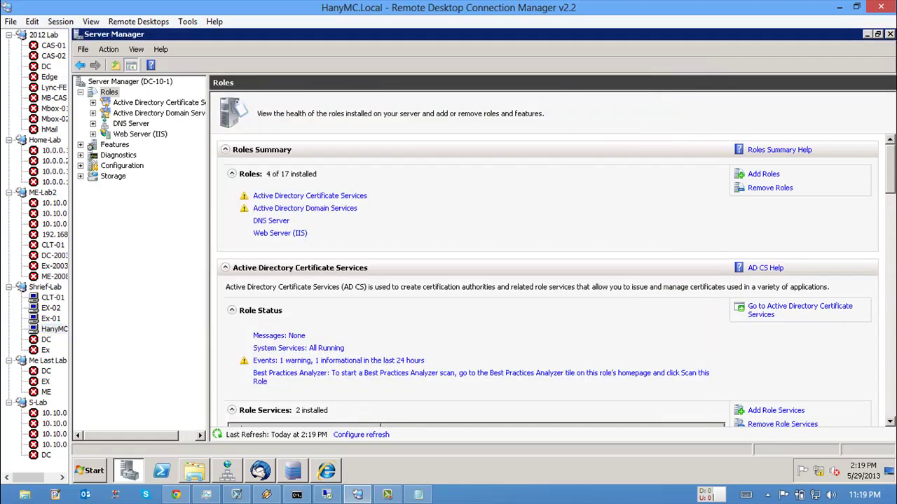
{"action": "left_click", "coordinate": [50, 308]}
{"action": "key", "text": "super"}
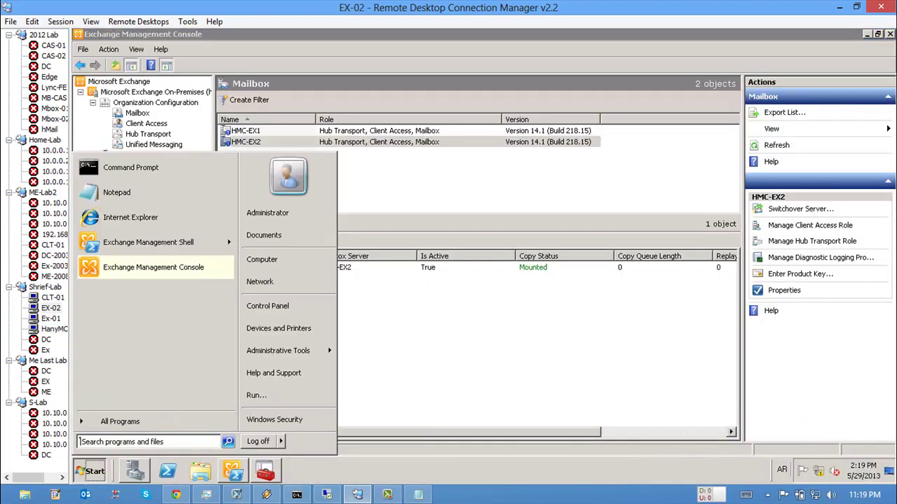
Step: Shut down the EX-02 server and confirm
{"action": "left_click", "coordinate": [281, 440]}
{"action": "left_click", "coordinate": [320, 442]}
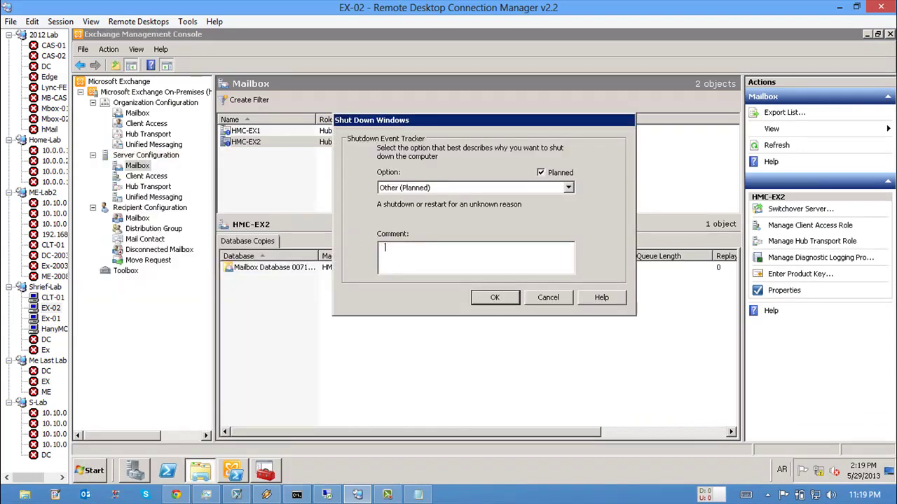
{"action": "key", "text": "Return"}
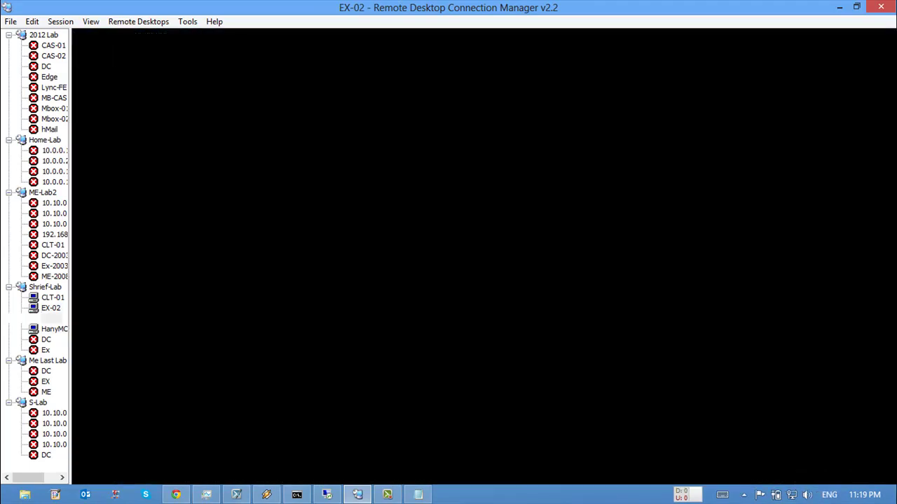
Step: Shut down the Ex-01 server too, then return to the HanyMC session
{"action": "left_click", "coordinate": [51, 318]}
{"action": "key", "text": "super"}
{"action": "left_click", "coordinate": [280, 441]}
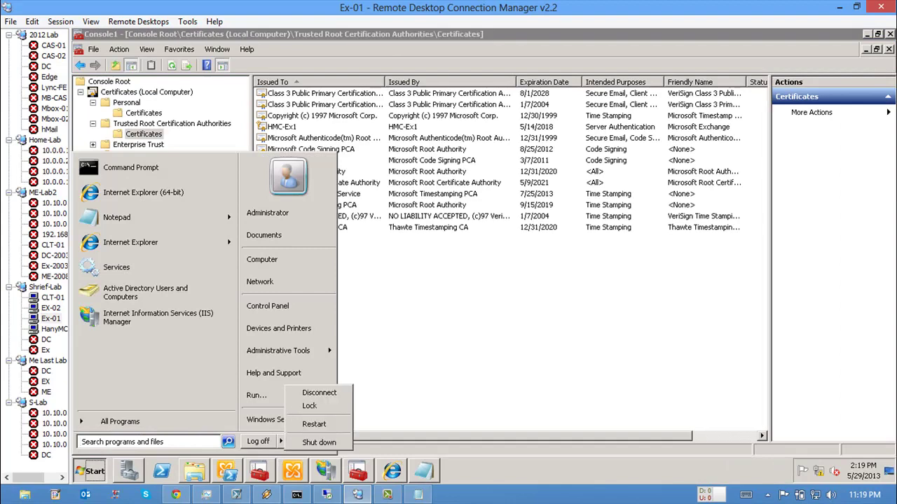
{"action": "left_click", "coordinate": [316, 436]}
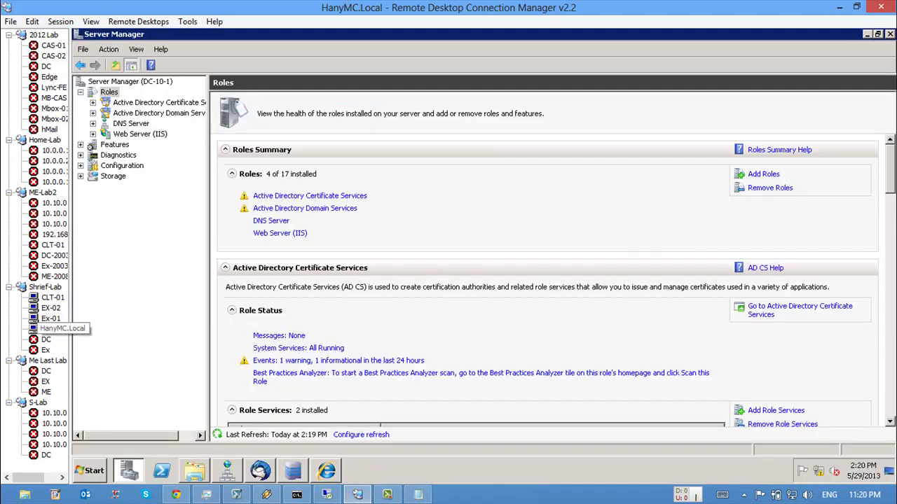
{"action": "left_click", "coordinate": [54, 329]}
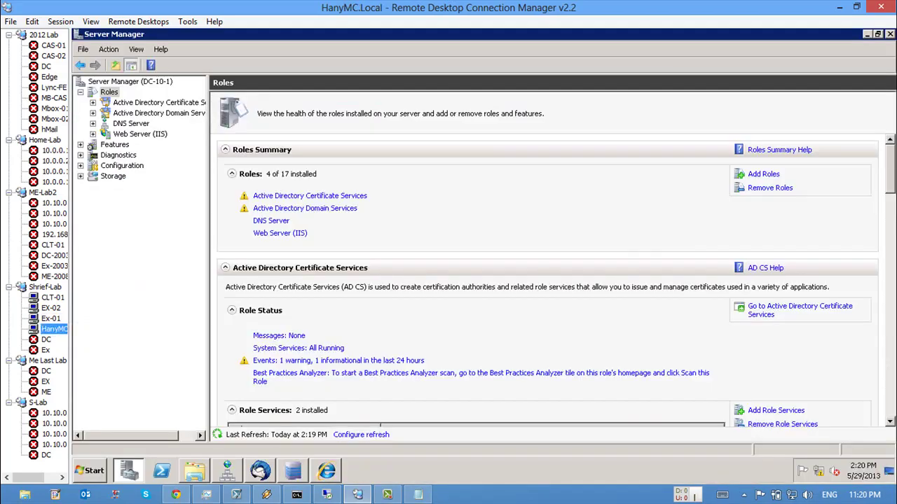
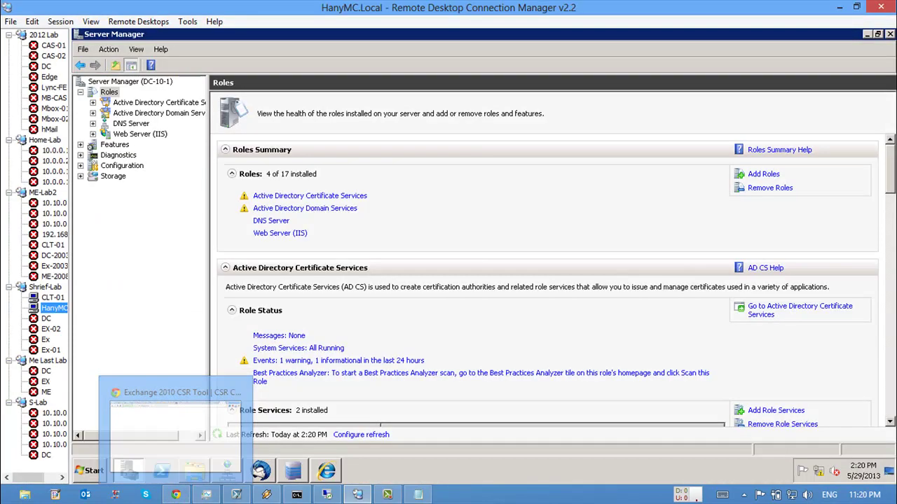
Step: Switch from the remote session to the DigiCert CSR Tool tab, then to GoDaddy's SSL page
{"action": "left_click", "coordinate": [109, 92]}
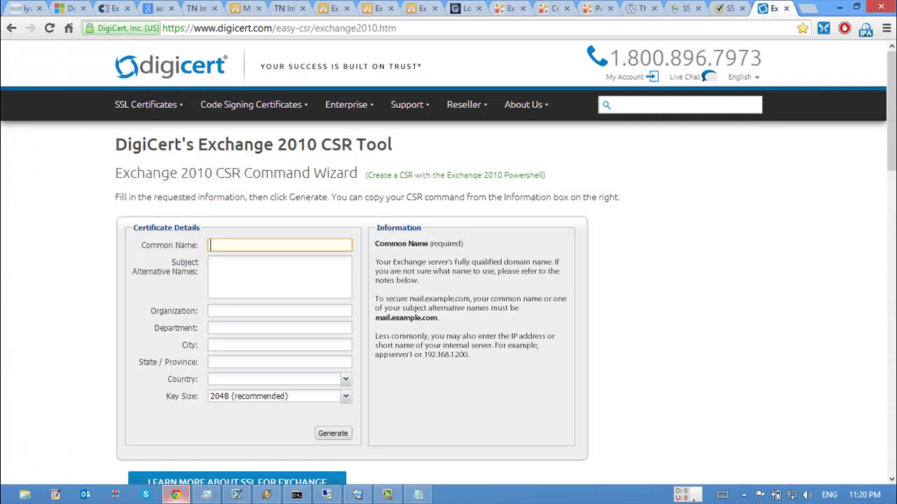
{"action": "left_click", "coordinate": [176, 494]}
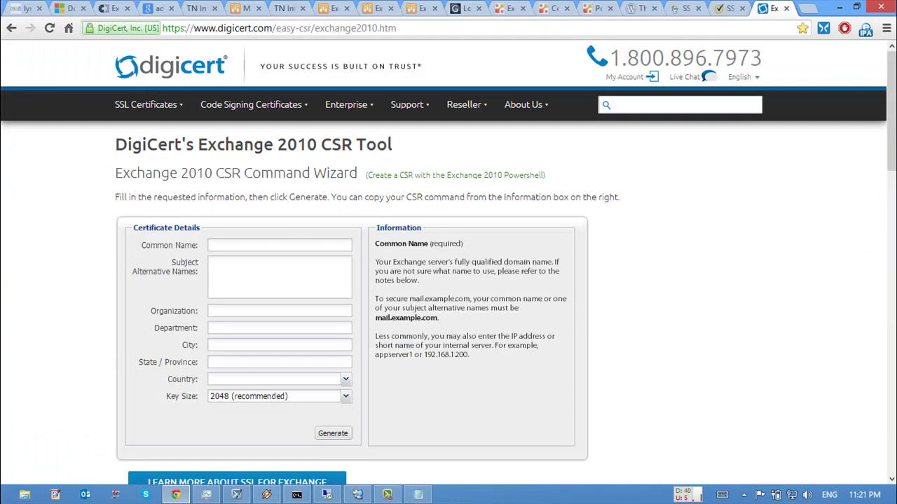
{"action": "scroll", "coordinate": [449, 252], "scroll_direction": "down", "scroll_amount": 1}
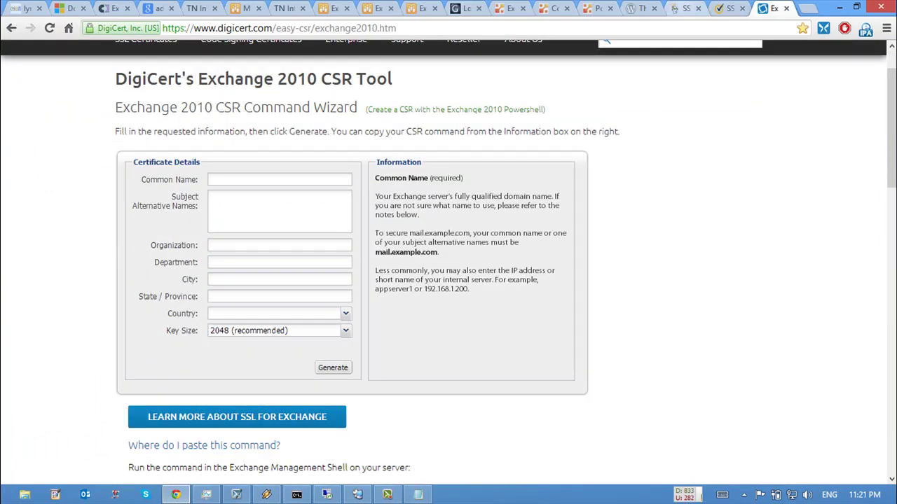
{"action": "left_click", "coordinate": [685, 8]}
{"action": "scroll", "coordinate": [448, 252], "scroll_direction": "up", "scroll_amount": 2}
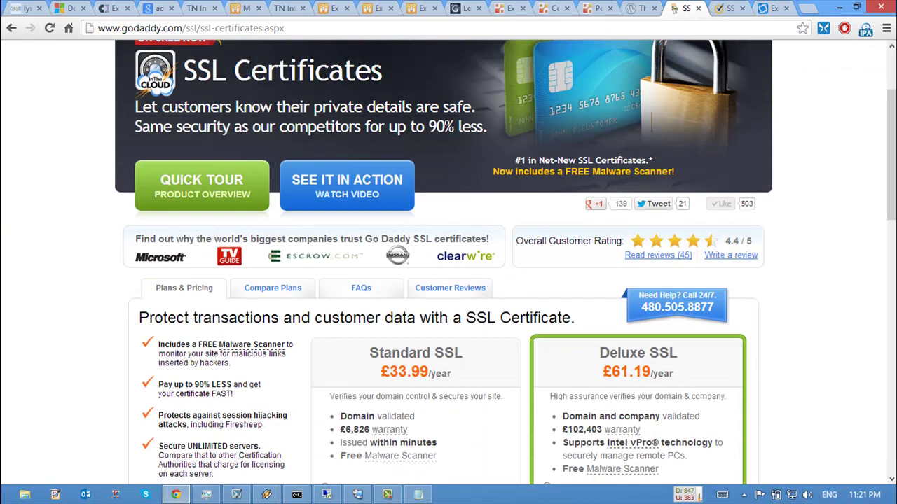
Step: Choose Up to 10 domains for the Deluxe SSL Multiple Domains UCC plan
{"action": "scroll", "coordinate": [448, 253], "scroll_direction": "up", "scroll_amount": 1}
{"action": "scroll", "coordinate": [449, 252], "scroll_direction": "down", "scroll_amount": 4}
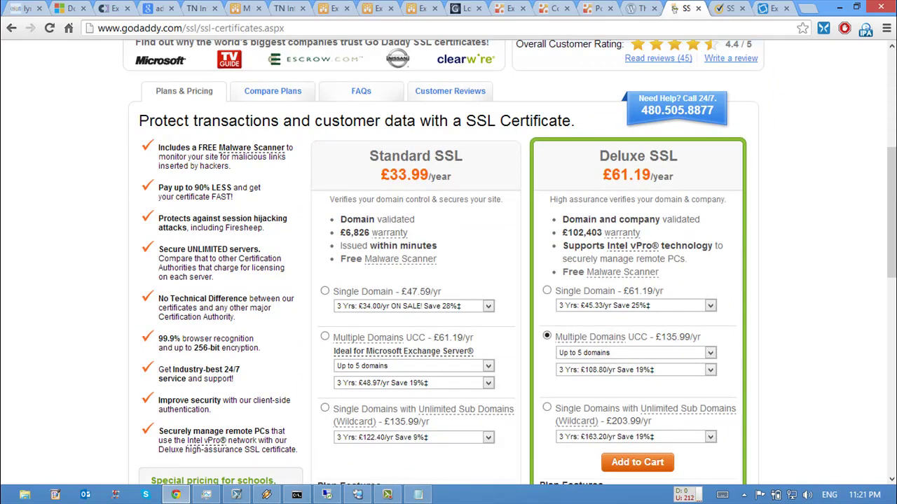
{"action": "scroll", "coordinate": [449, 266], "scroll_direction": "down", "scroll_amount": 1}
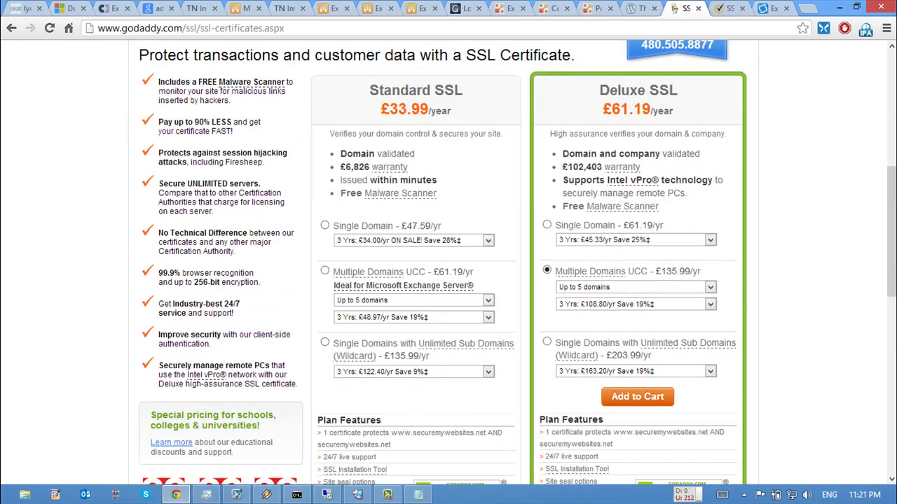
{"action": "scroll", "coordinate": [448, 266], "scroll_direction": "down", "scroll_amount": 1}
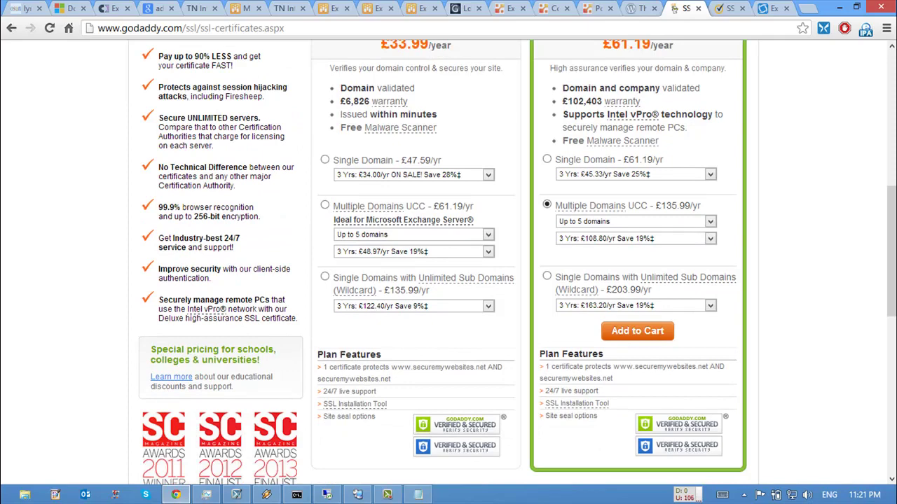
{"action": "scroll", "coordinate": [449, 267], "scroll_direction": "down", "scroll_amount": 1}
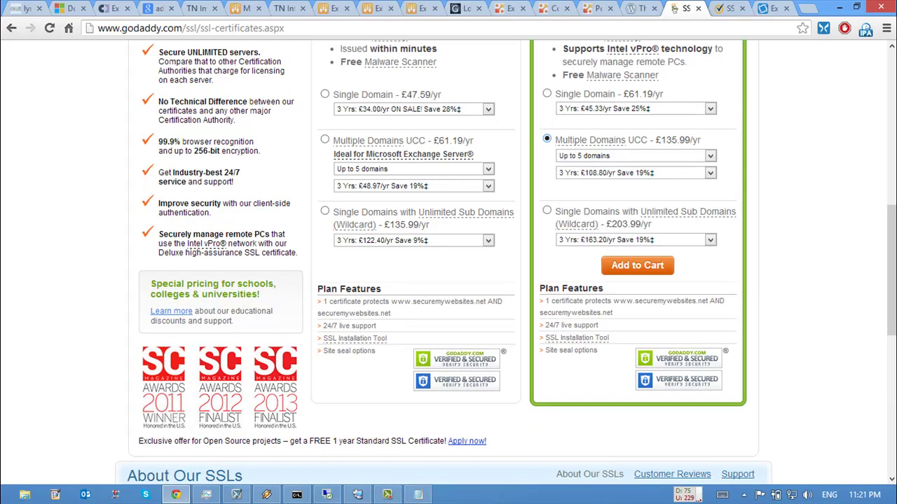
{"action": "key", "text": "alt+Down"}
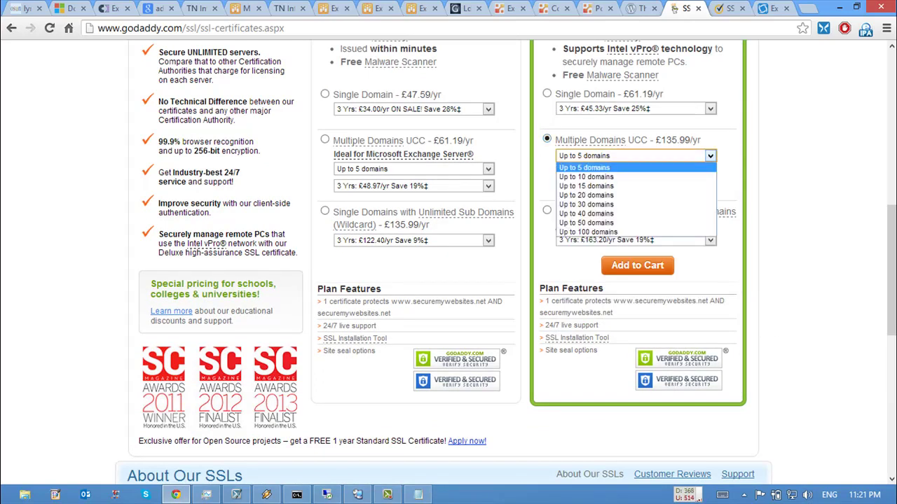
{"action": "key", "text": "Down"}
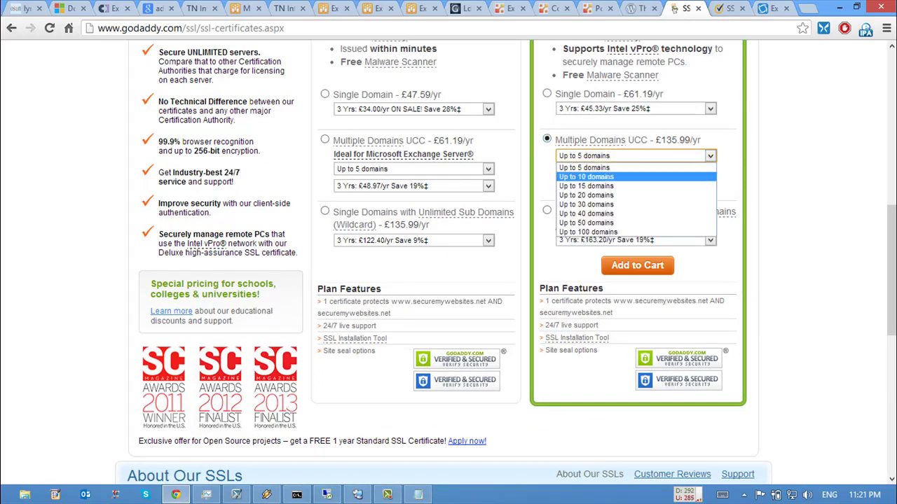
{"action": "key", "text": "Return"}
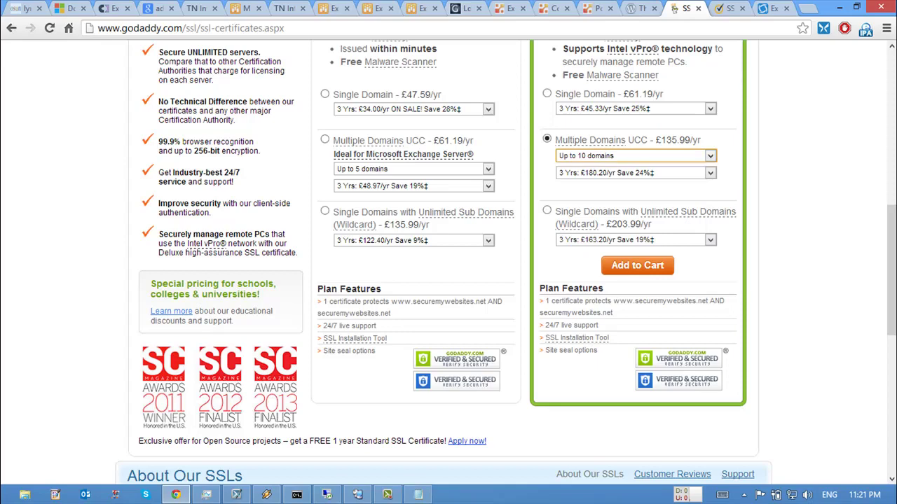
Step: Reload the GoDaddy SSL Certificates page
{"action": "scroll", "coordinate": [449, 259], "scroll_direction": "up", "scroll_amount": 6}
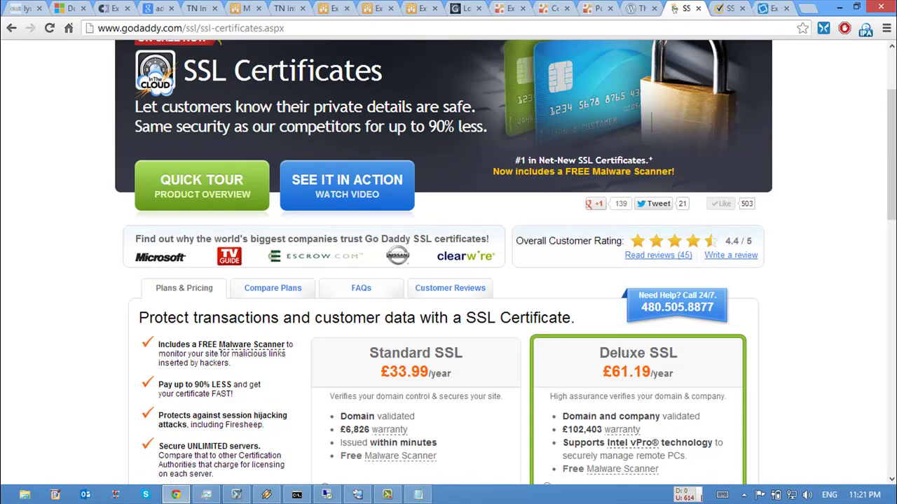
{"action": "scroll", "coordinate": [449, 259], "scroll_direction": "down", "scroll_amount": 6}
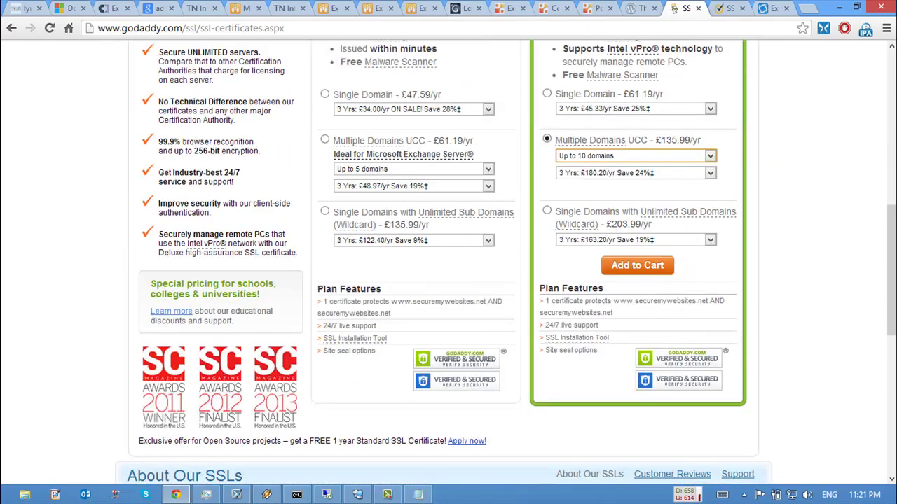
{"action": "scroll", "coordinate": [448, 260], "scroll_direction": "up", "scroll_amount": 6}
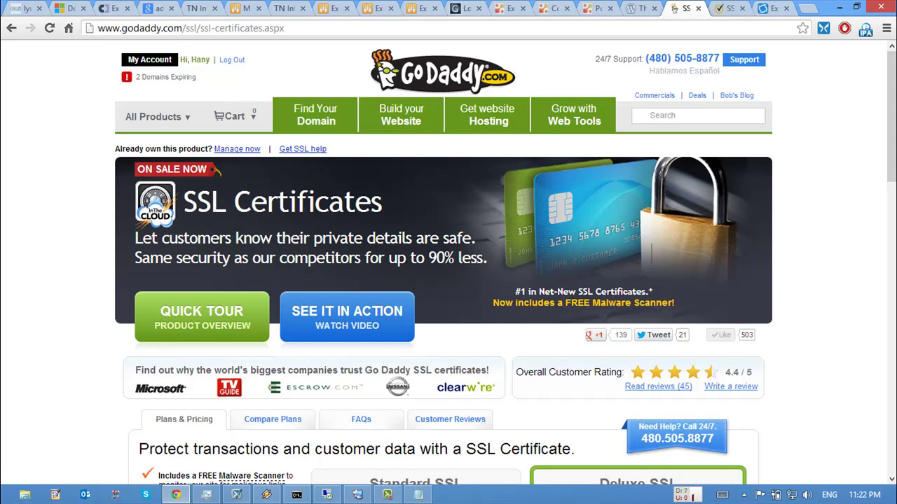
{"action": "key", "text": "F5"}
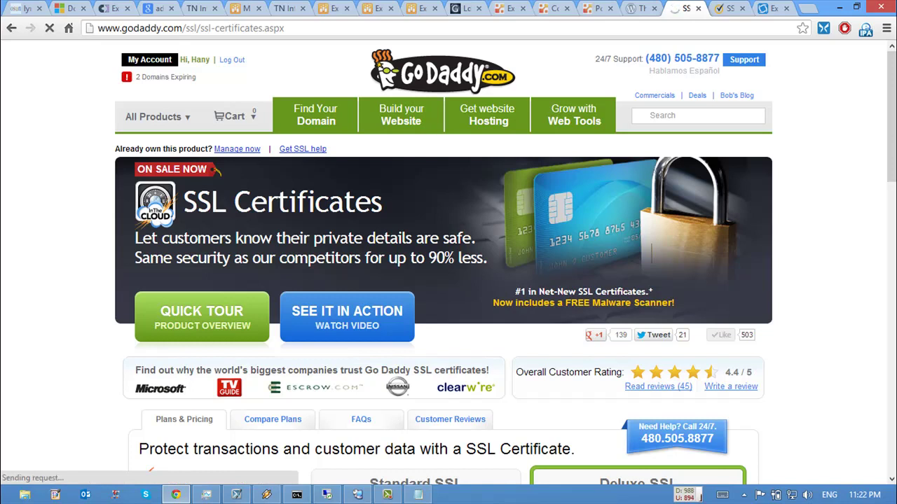
Step: Open consoles for the Ex-02 and Domain 8 - Ex-10 virtual machines in Hyper-V Manager
{"action": "left_click", "coordinate": [357, 495]}
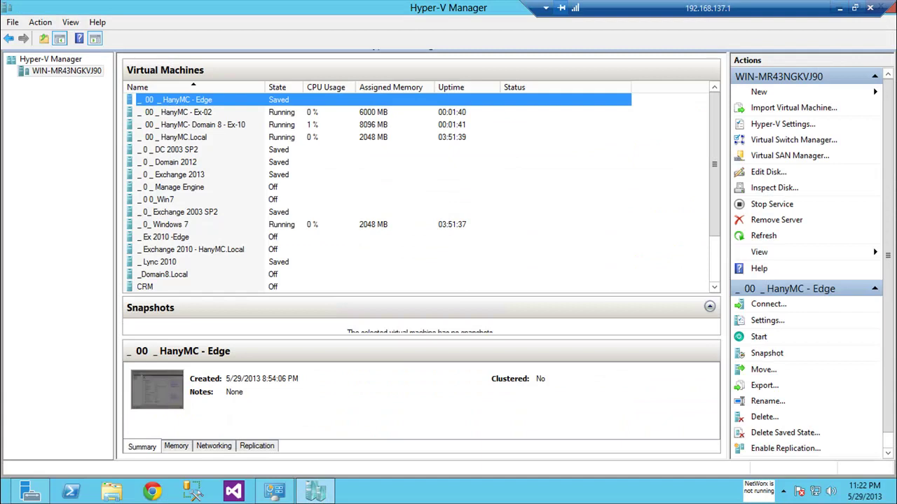
{"action": "double_click", "coordinate": [176, 112]}
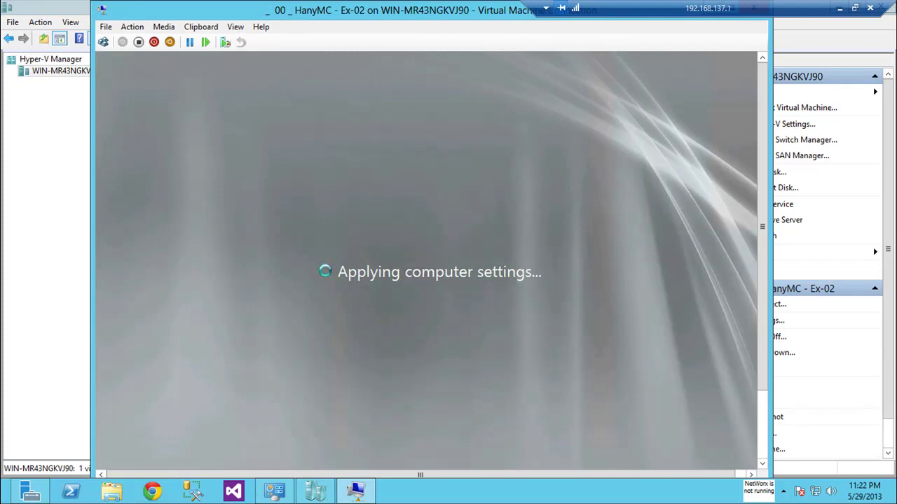
{"action": "key", "text": "alt+Tab"}
{"action": "double_click", "coordinate": [189, 124]}
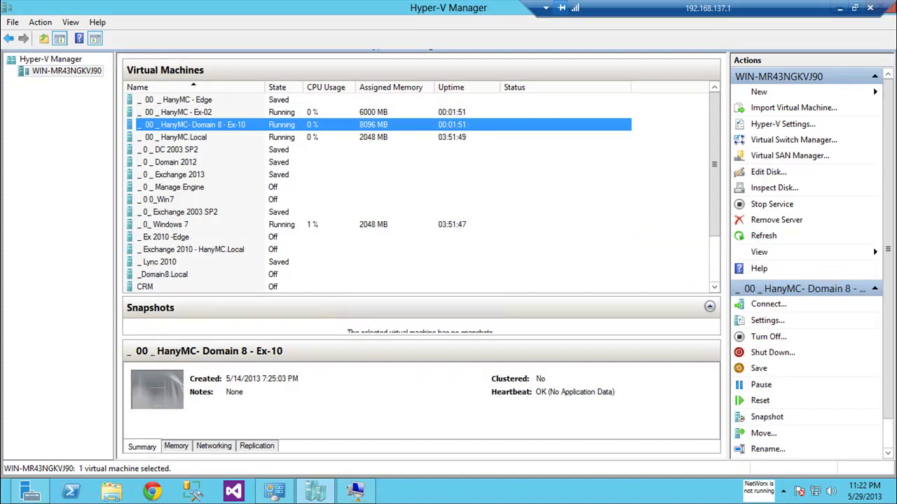
{"action": "key", "text": "alt+Tab"}
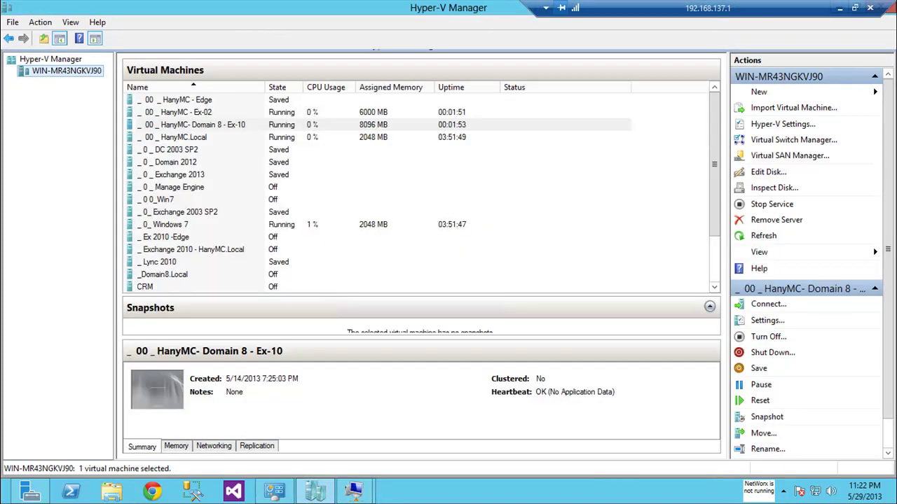
Step: Rename Domain 8 - Ex-10 to Domain 8 - Ex-1 and minimize the remote window
{"action": "key", "text": "F2"}
{"action": "key", "text": "End"}
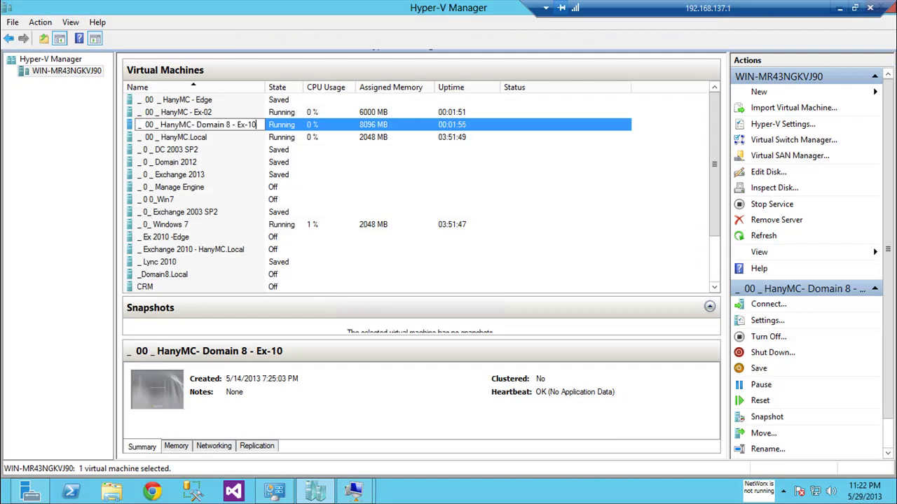
{"action": "key", "text": "BackSpace"}
{"action": "key", "text": "Return"}
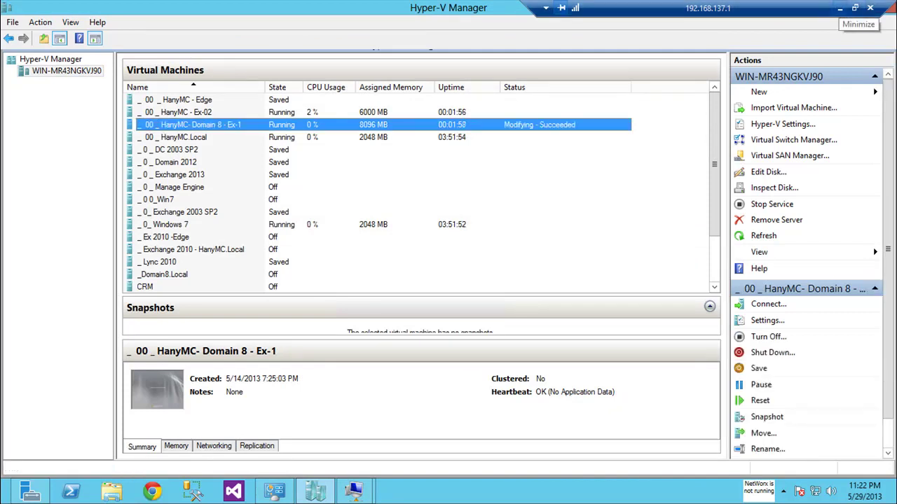
{"action": "left_click", "coordinate": [840, 8]}
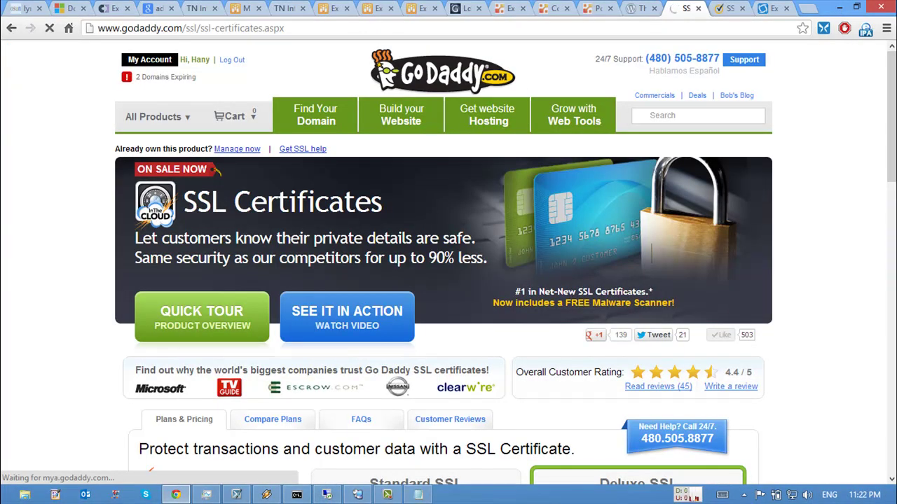
Step: Browse the VeriSign Symantec SSL page, then return to the DigiCert CSR Tool tab
{"action": "key", "text": "ctrl+Tab"}
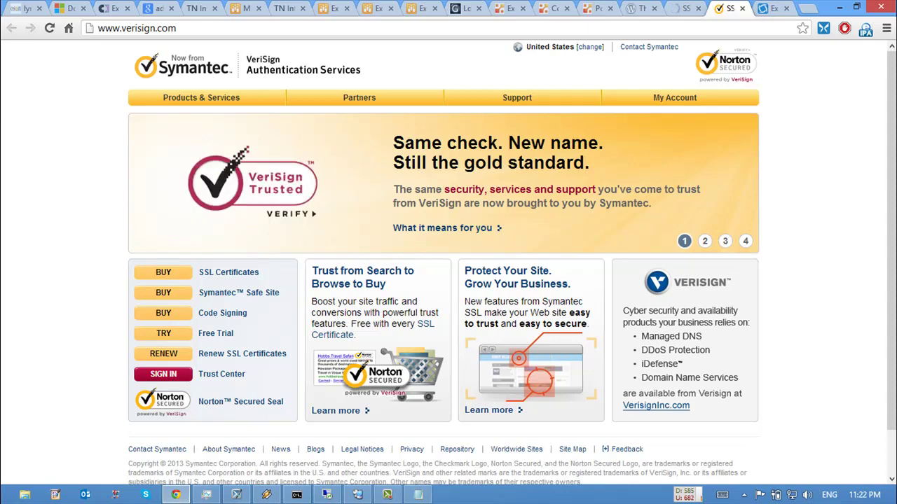
{"action": "scroll", "coordinate": [448, 262], "scroll_direction": "down", "scroll_amount": 1}
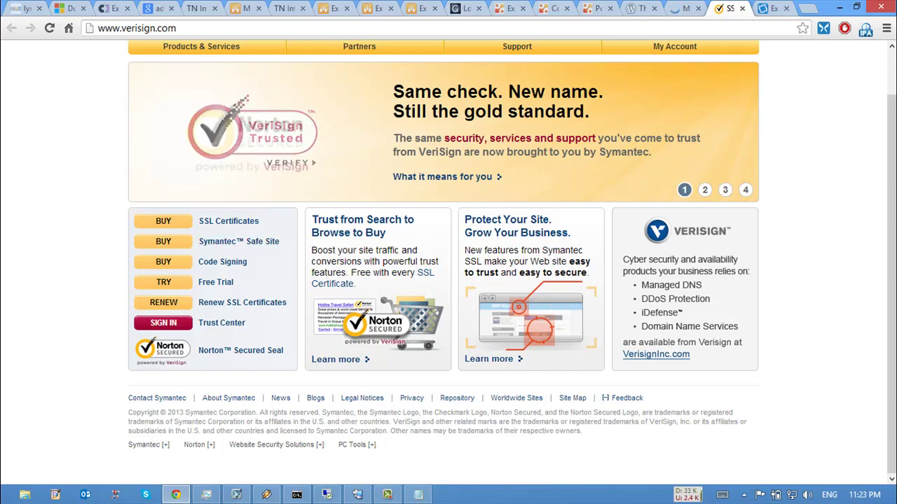
{"action": "key", "text": "ctrl+Tab"}
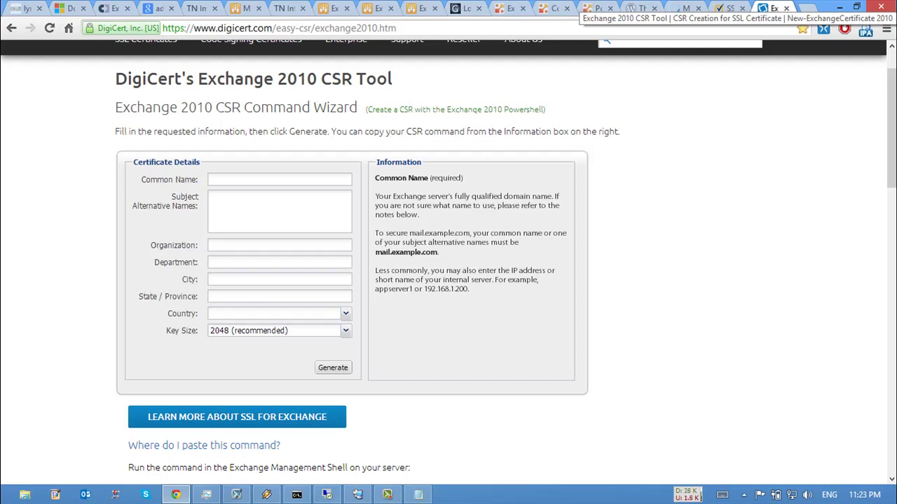
Step: Enter Mail.HanyMC.Com as the Common Name in the CSR form
{"action": "scroll", "coordinate": [449, 266], "scroll_direction": "up", "scroll_amount": 1}
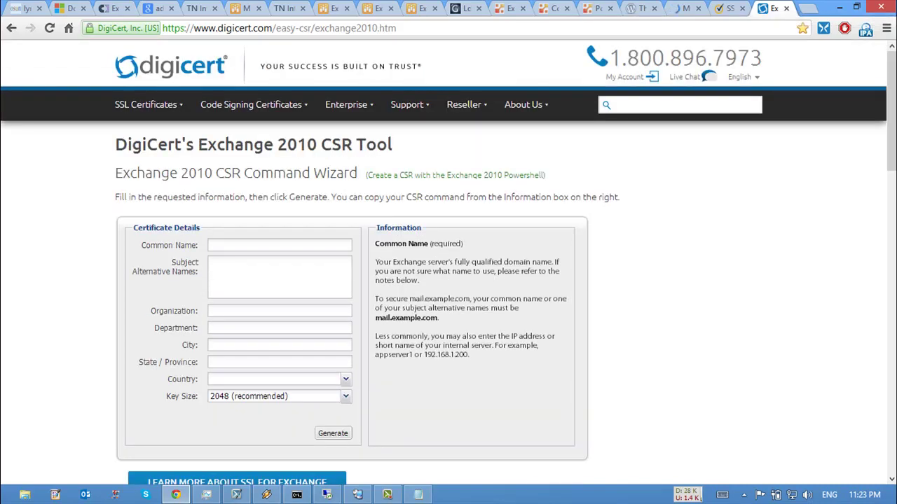
{"action": "left_click_drag", "start_coordinate": [114, 144], "coordinate": [196, 105]}
{"action": "left_click", "coordinate": [392, 144]}
{"action": "left_click", "coordinate": [196, 106]}
{"action": "left_click", "coordinate": [280, 245]}
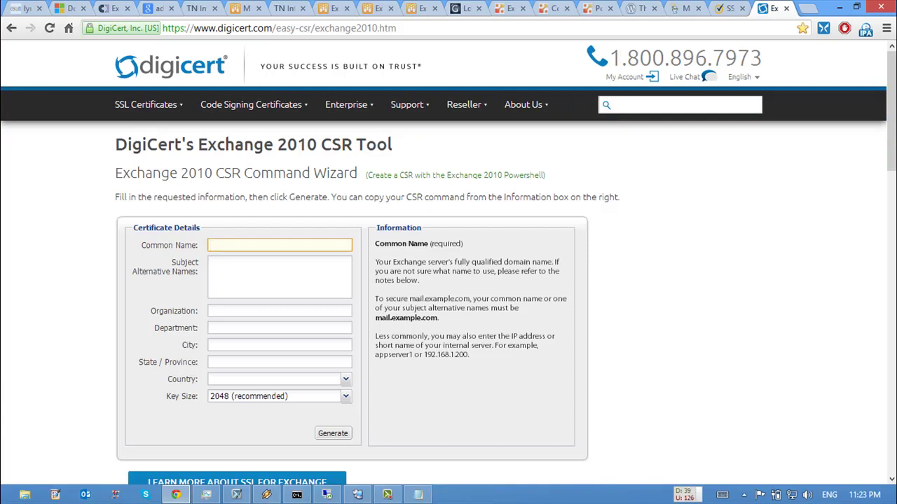
{"action": "type", "text": "Exchange Public C"}
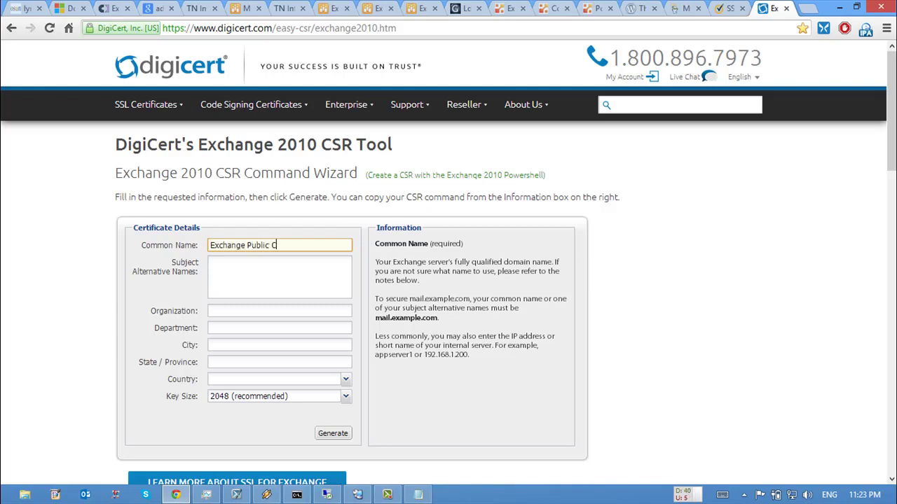
{"action": "type", "text": "ertificate"}
{"action": "left_click", "coordinate": [210, 263]}
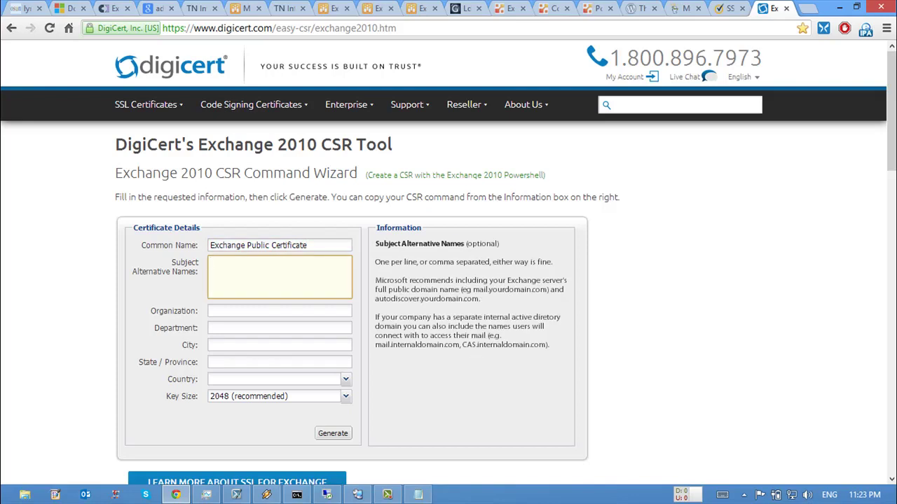
{"action": "key", "text": "shift+Tab"}
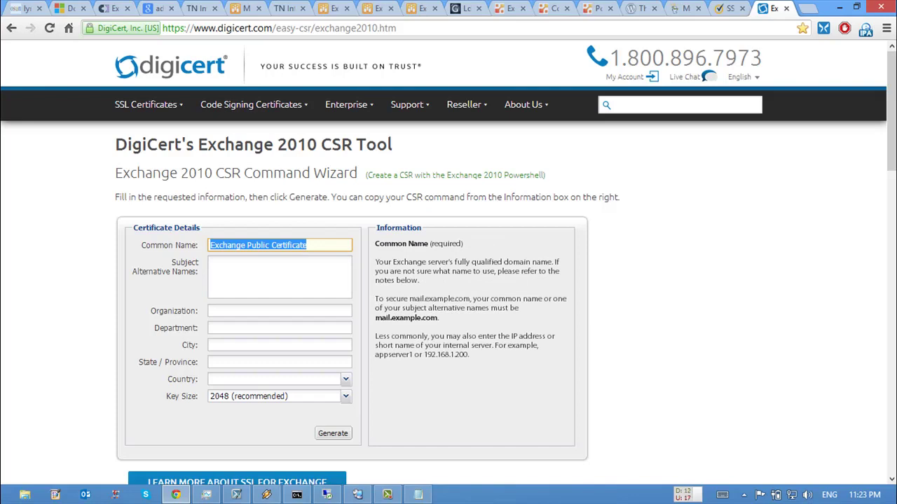
{"action": "type", "text": "Mail."}
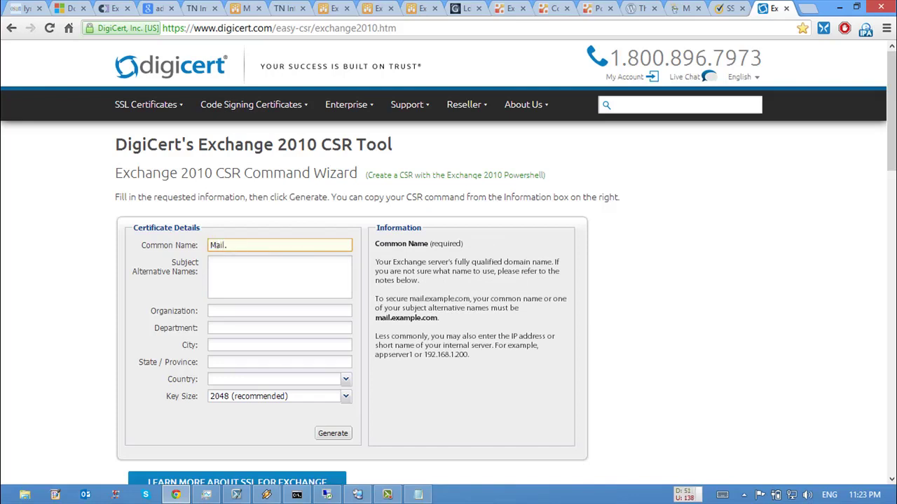
{"action": "type", "text": "HanyMC.Com"}
Step: Enter Mail.HanyMC.Net as the Subject Alternative Name
{"action": "left_click", "coordinate": [211, 263]}
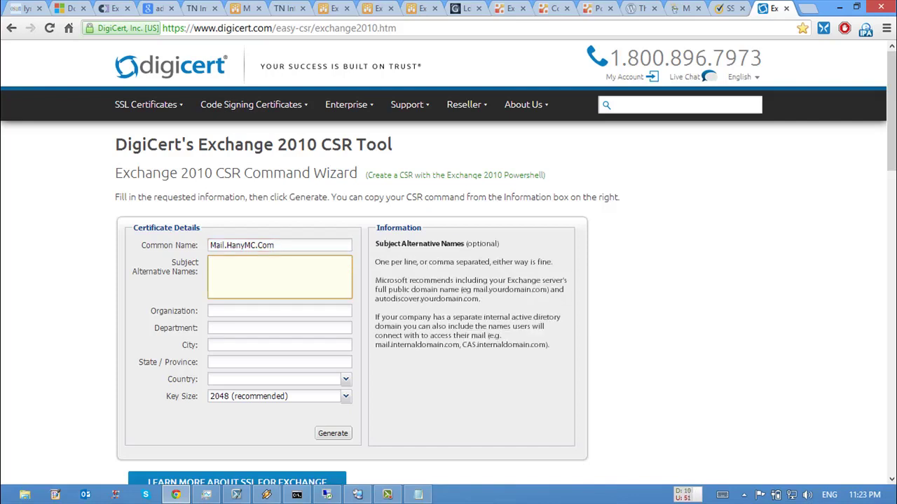
{"action": "type", "text": "Hany"}
{"action": "left_click", "coordinate": [210, 262]}
{"action": "type", "text": "Mail."}
{"action": "key", "text": "End"}
{"action": "type", "text": "MC.Net"}
{"action": "key", "text": "Return"}
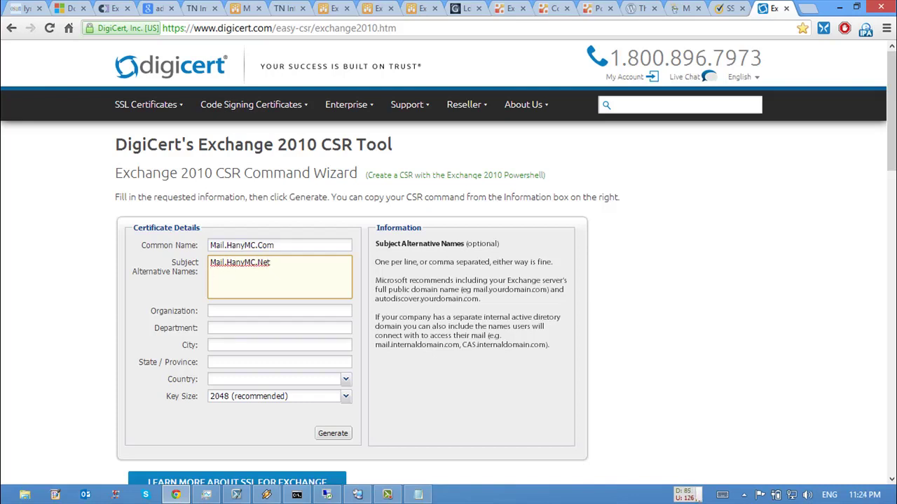
{"action": "key", "text": "BackSpace"}
Step: Fill in organization HanyMC, department IT, city and state Cairo, country Egypt
{"action": "left_click", "coordinate": [280, 310]}
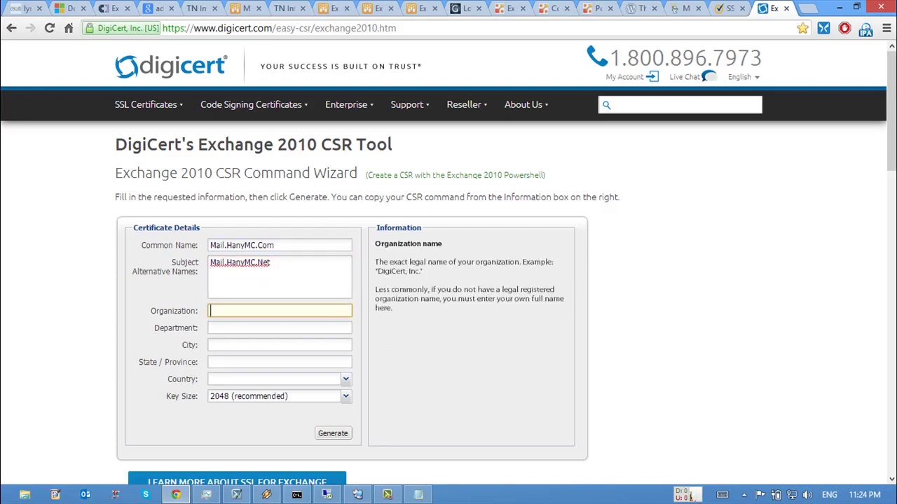
{"action": "type", "text": "HanyMC"}
{"action": "key", "text": "Tab"}
{"action": "type", "text": "IT"}
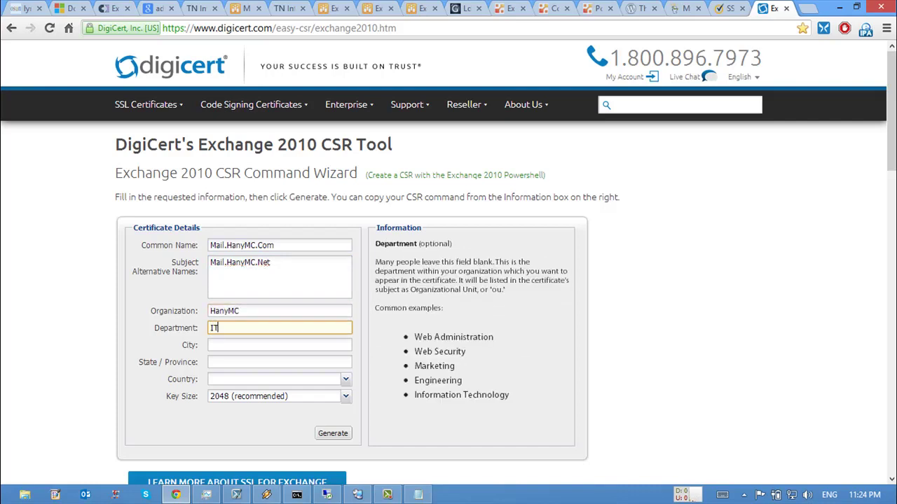
{"action": "key", "text": "Tab"}
{"action": "type", "text": "Cairo"}
{"action": "key", "text": "Tab"}
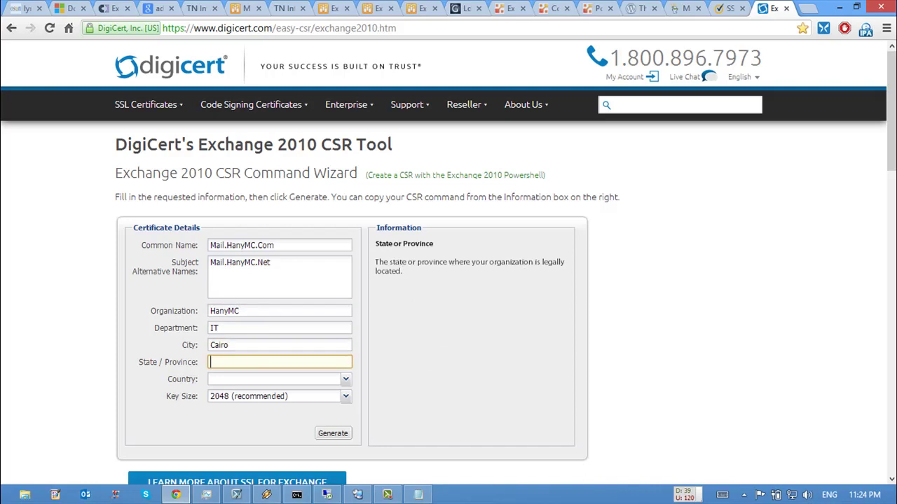
{"action": "type", "text": "Cairo"}
{"action": "key", "text": "Tab"}
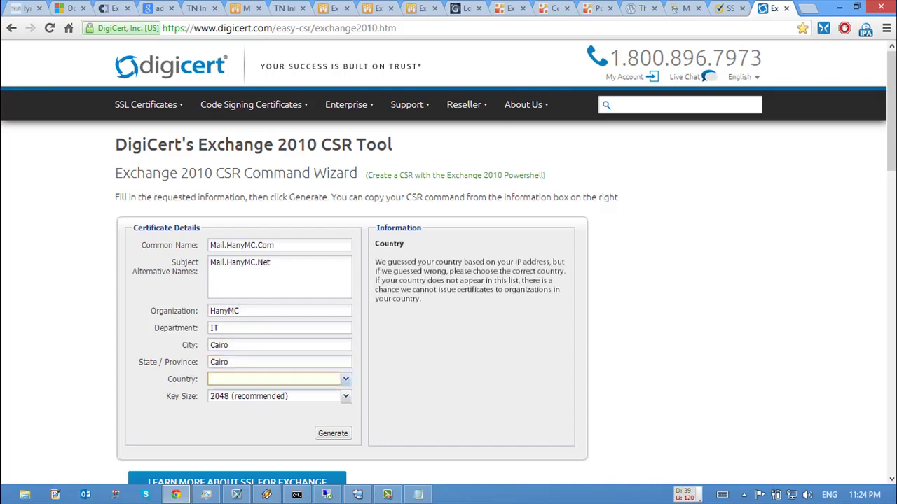
{"action": "type", "text": "Egypt"}
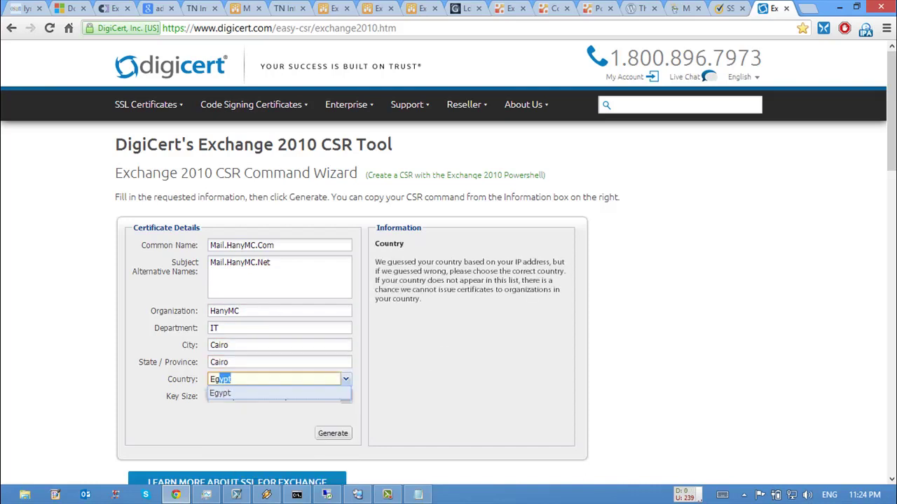
{"action": "key", "text": "Return"}
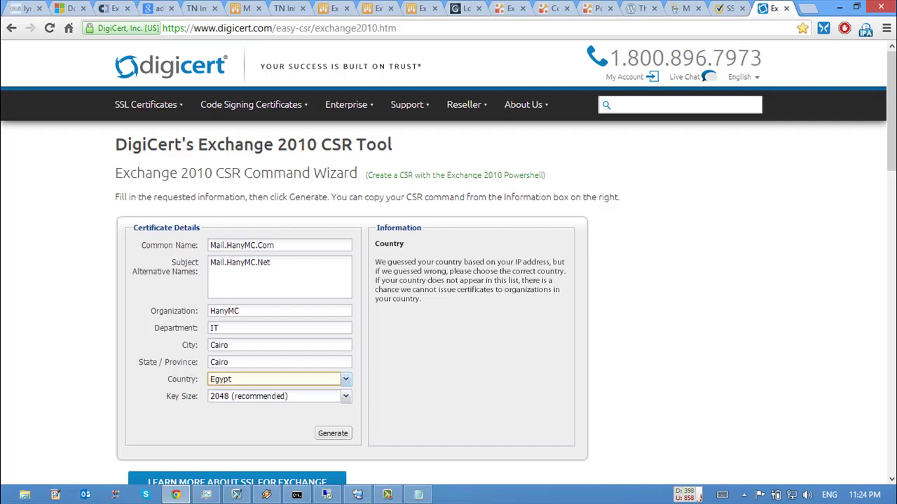
{"action": "scroll", "coordinate": [449, 252], "scroll_direction": "down", "scroll_amount": 1}
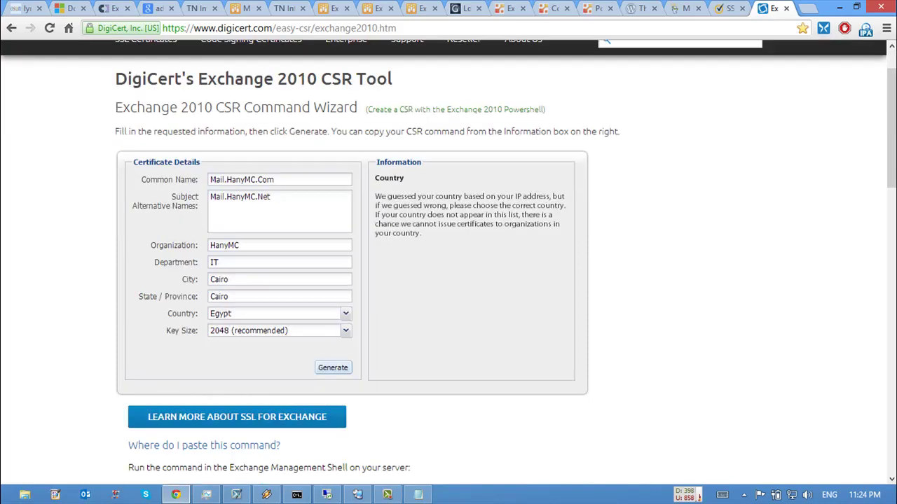
Step: Generate the New-ExchangeCertificate PowerShell command and copy it from the Information box
{"action": "left_click", "coordinate": [332, 367]}
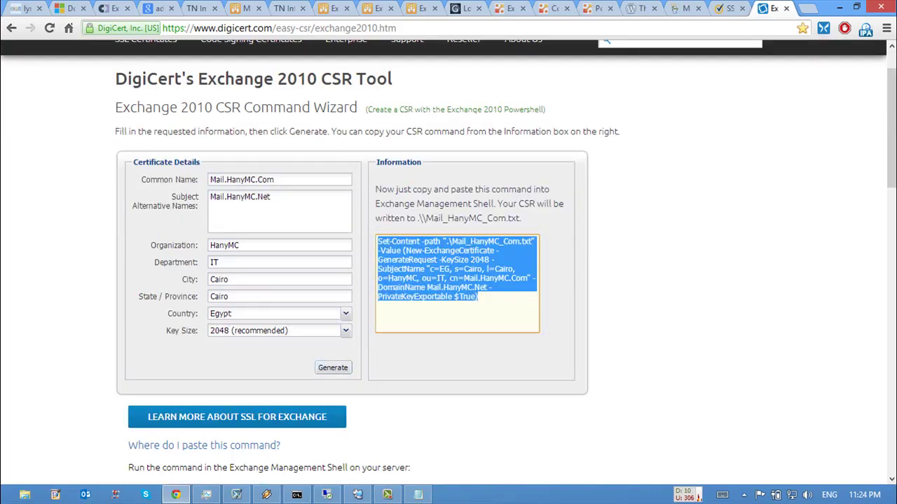
{"action": "left_click_drag", "start_coordinate": [477, 297], "coordinate": [377, 241]}
{"action": "right_click", "coordinate": [424, 180]}
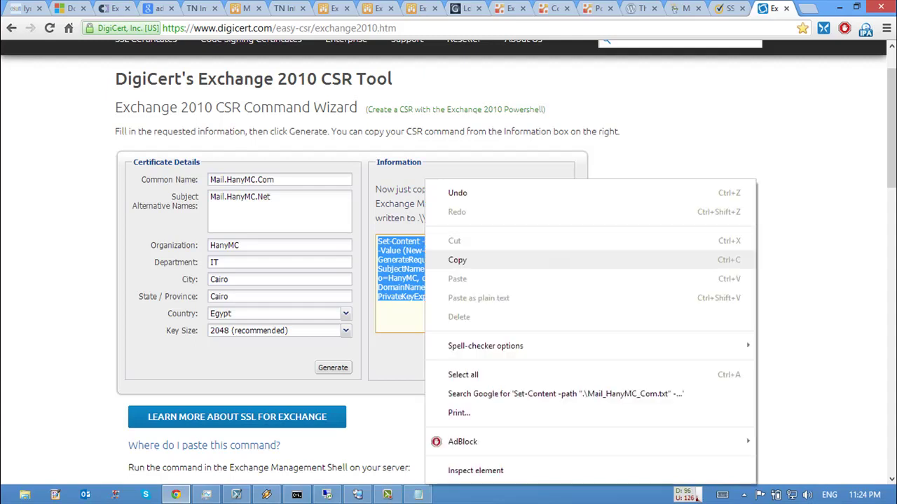
{"action": "left_click", "coordinate": [459, 259]}
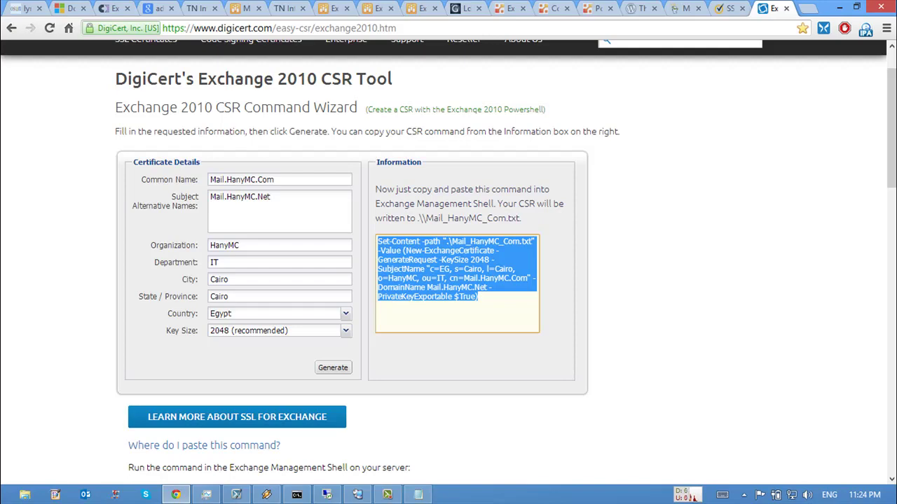
{"action": "key", "text": "alt+Tab"}
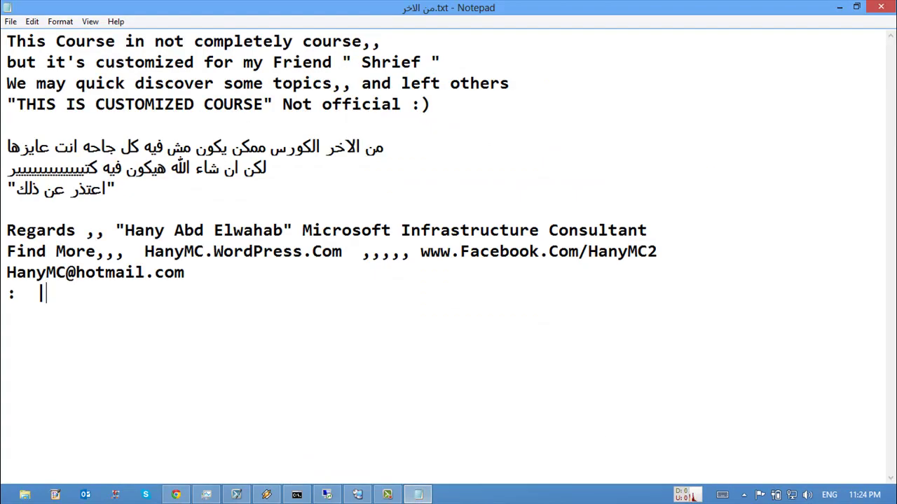
Step: Paste the Set-Content command on a new line in the Notepad notes, then return to DigiCert
{"action": "key", "text": "Return"}
{"action": "key", "text": "Return"}
{"action": "key", "text": "Return"}
{"action": "key", "text": "ctrl+v"}
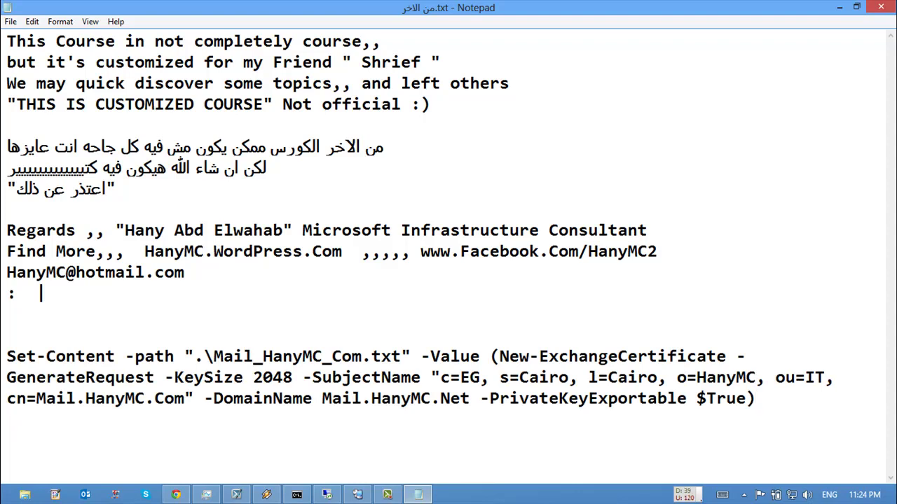
{"action": "key", "text": "alt+Tab"}
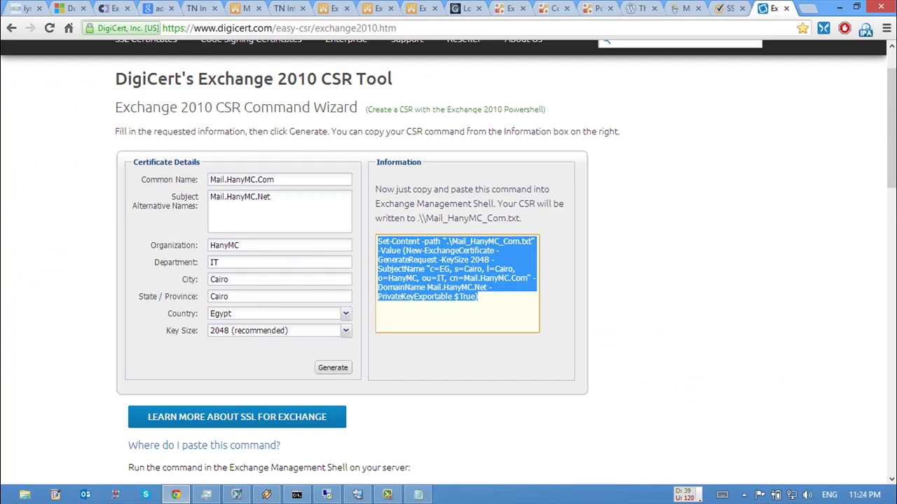
{"action": "key", "text": "alt+Tab"}
{"action": "key", "text": "alt+Tab"}
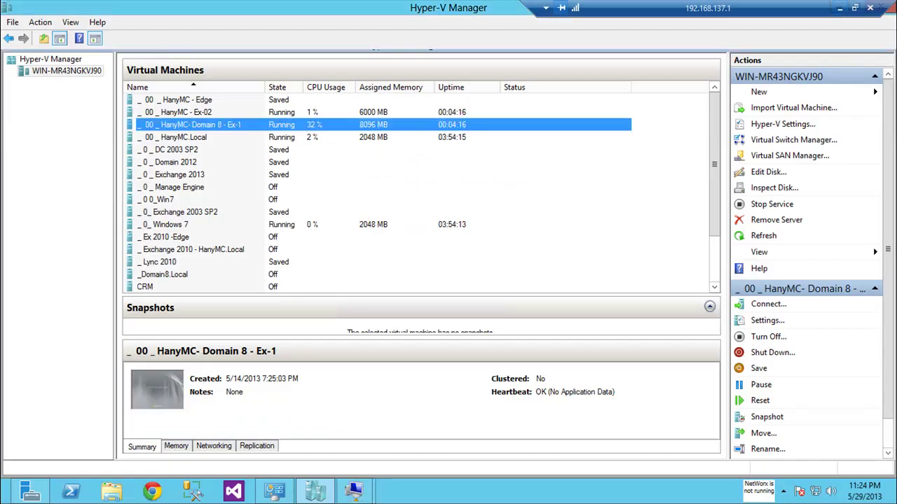
Step: Attempt RDCMan connections to EX-02 and Ex-01, then return to the DigiCert page
{"action": "left_click", "coordinate": [839, 8]}
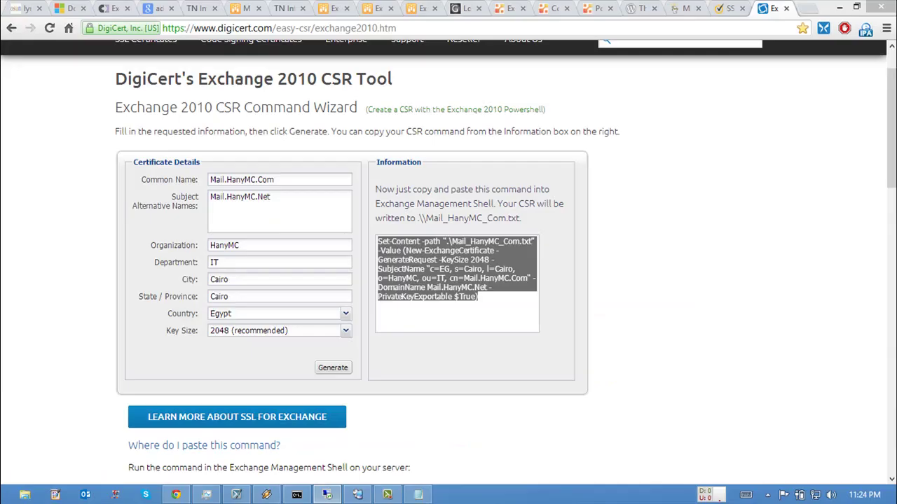
{"action": "left_click", "coordinate": [357, 494]}
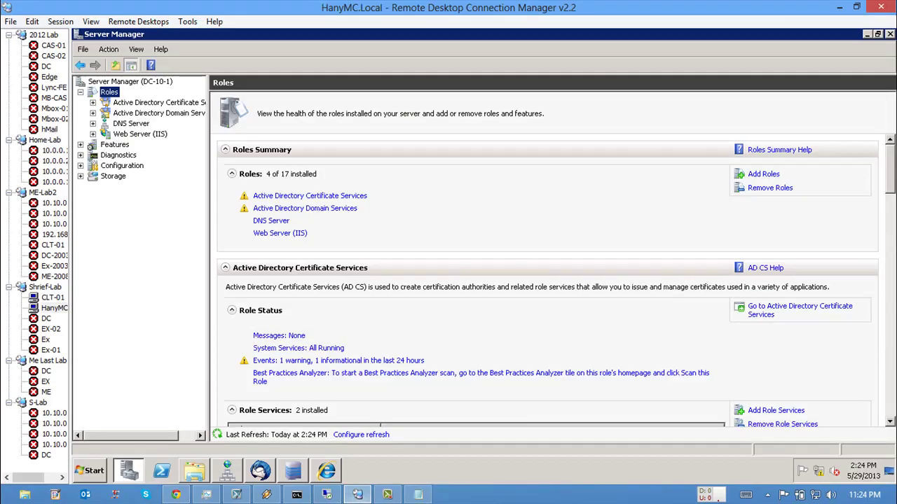
{"action": "left_click", "coordinate": [51, 318]}
{"action": "double_click", "coordinate": [51, 318]}
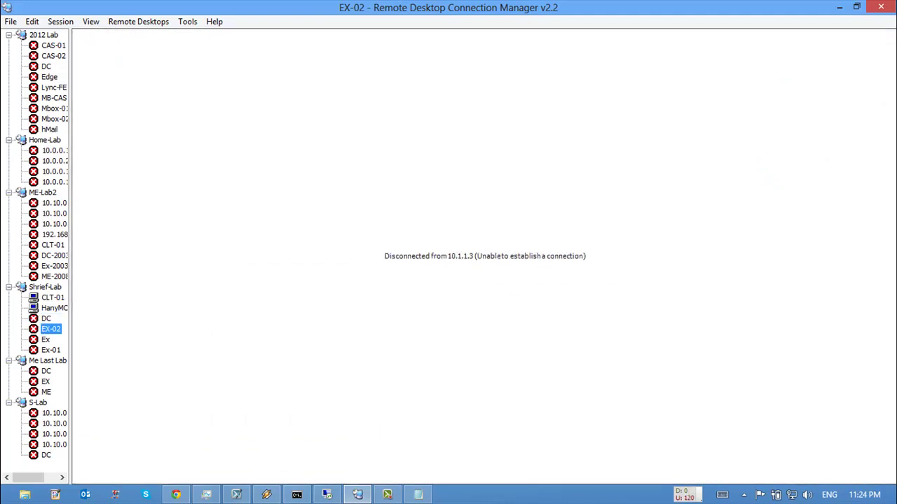
{"action": "double_click", "coordinate": [50, 350]}
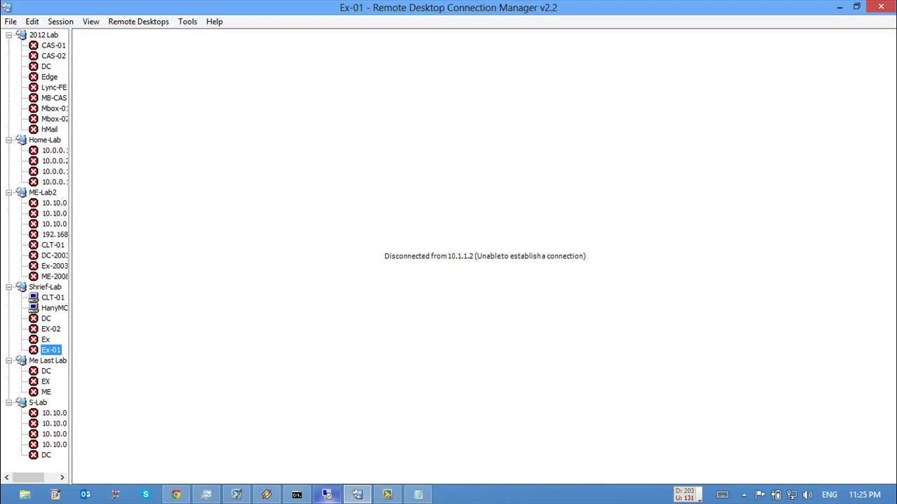
{"action": "mouse_move", "coordinate": [326, 494]}
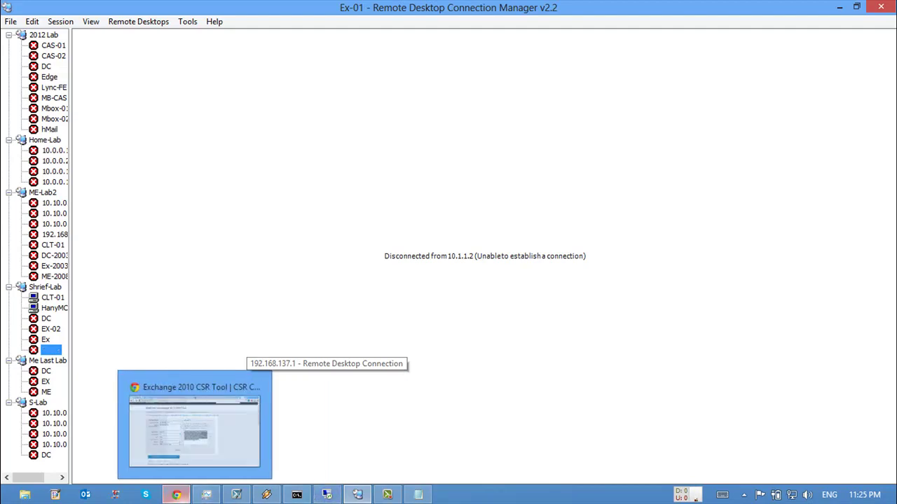
{"action": "left_click", "coordinate": [175, 494]}
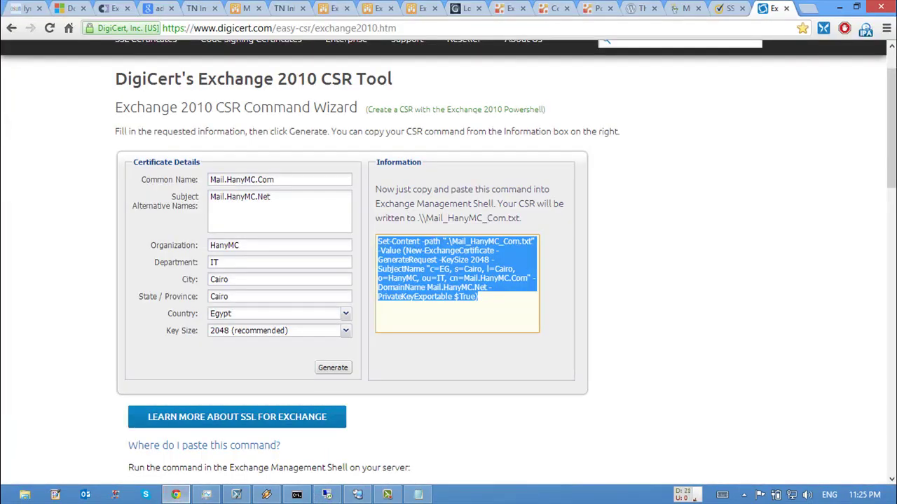
Step: Highlight the output file name, 2048 key size and subject parts of the command
{"action": "left_click", "coordinate": [461, 296]}
{"action": "left_click", "coordinate": [461, 296]}
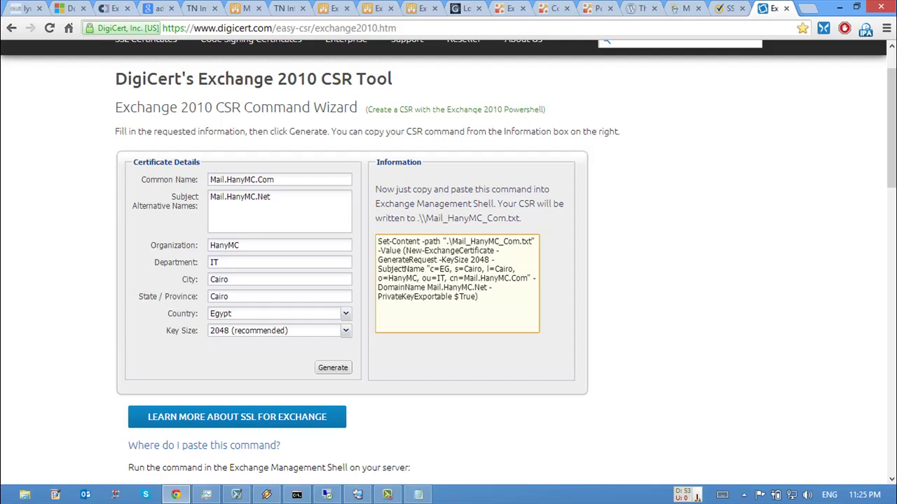
{"action": "left_click_drag", "start_coordinate": [457, 241], "coordinate": [520, 241]}
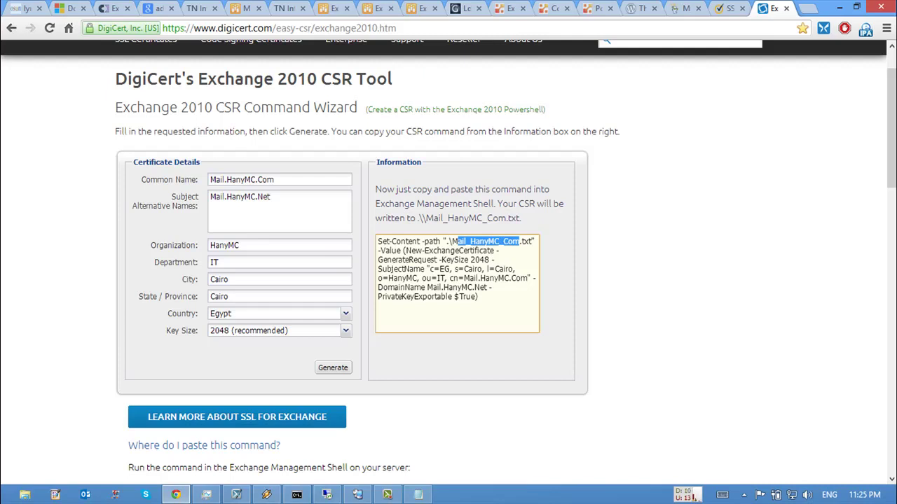
{"action": "left_click_drag", "start_coordinate": [382, 259], "coordinate": [489, 259]}
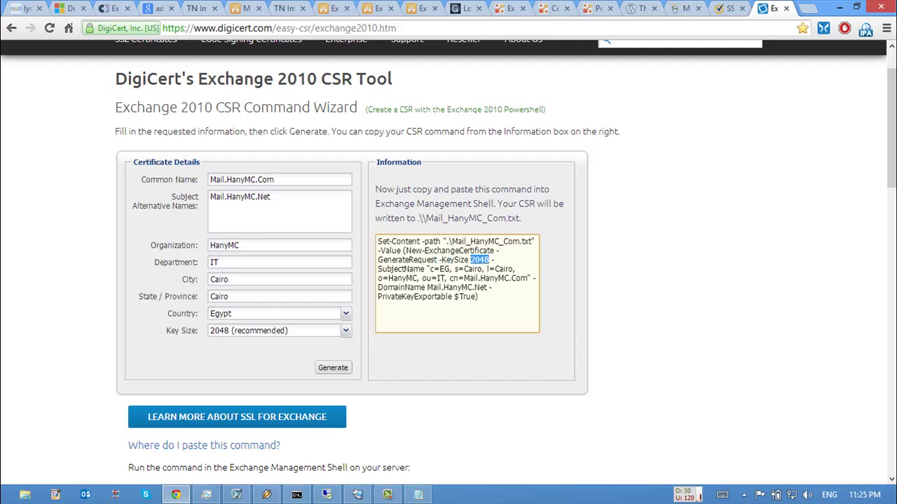
{"action": "left_click_drag", "start_coordinate": [378, 269], "coordinate": [508, 269]}
{"action": "left_click", "coordinate": [406, 269]}
Step: Highlight Mail.HanyMC.Com, Mail.HanyMC.Net and the exportable private key setting, then minimize Chrome
{"action": "left_click_drag", "start_coordinate": [392, 278], "coordinate": [529, 278]}
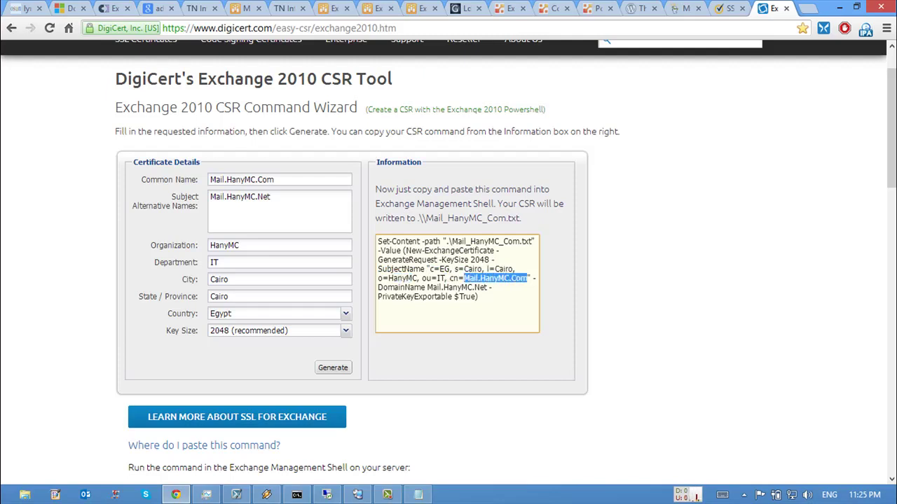
{"action": "left_click_drag", "start_coordinate": [386, 287], "coordinate": [395, 288]}
{"action": "left_click_drag", "start_coordinate": [426, 287], "coordinate": [492, 287]}
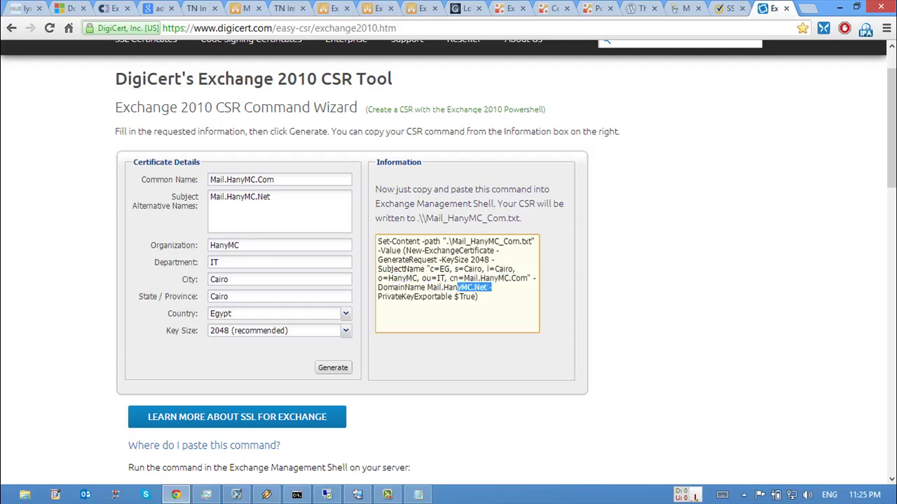
{"action": "left_click_drag", "start_coordinate": [378, 296], "coordinate": [478, 296]}
{"action": "left_click", "coordinate": [478, 297]}
{"action": "left_click_drag", "start_coordinate": [400, 297], "coordinate": [454, 296]}
{"action": "left_click", "coordinate": [454, 296]}
{"action": "left_click", "coordinate": [839, 7]}
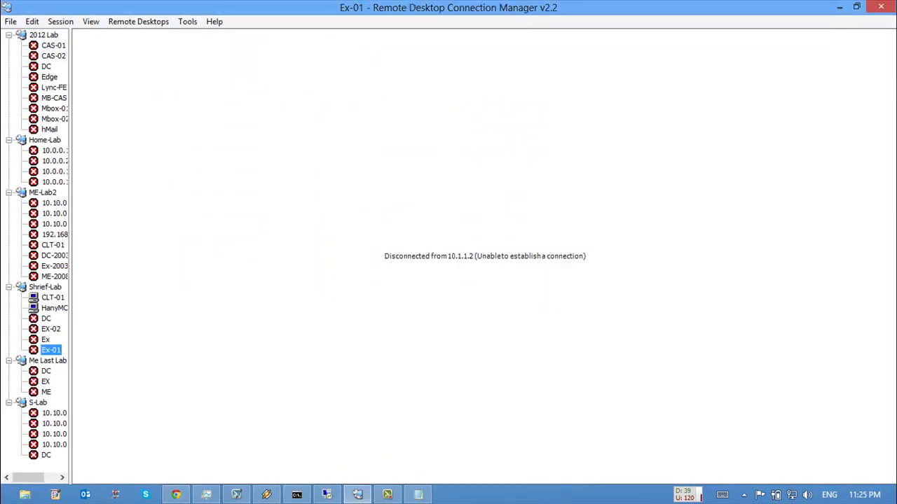
Step: Retry Ex-01, then open consoles for the Domain 8 - Ex-1 and Ex-02 machines
{"action": "key", "text": "Return"}
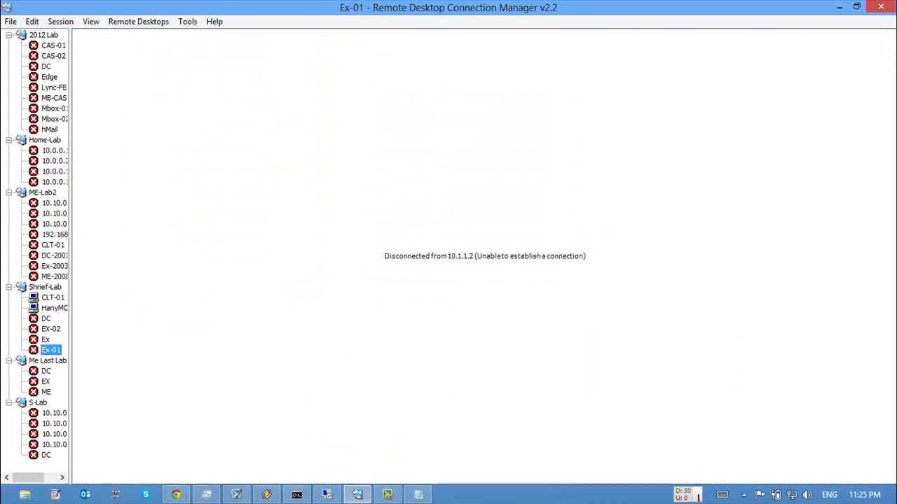
{"action": "left_click", "coordinate": [327, 495]}
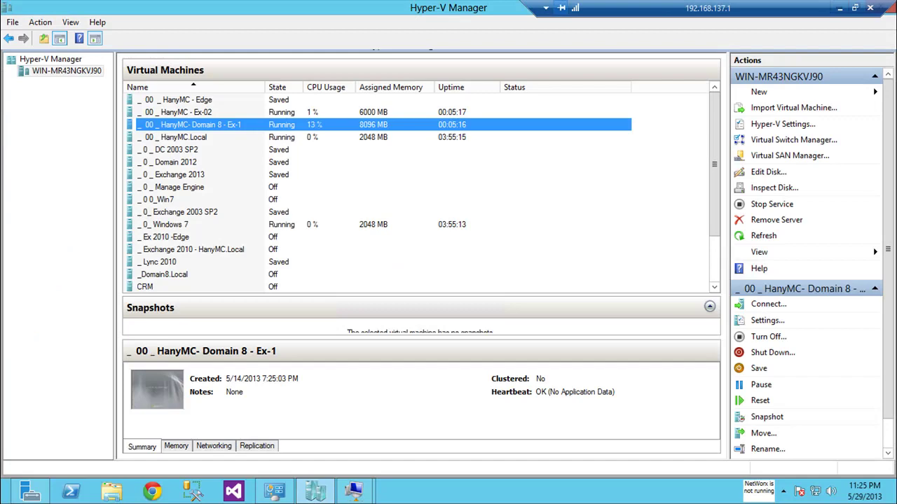
{"action": "key", "text": "Return"}
{"action": "key", "text": "alt+Tab"}
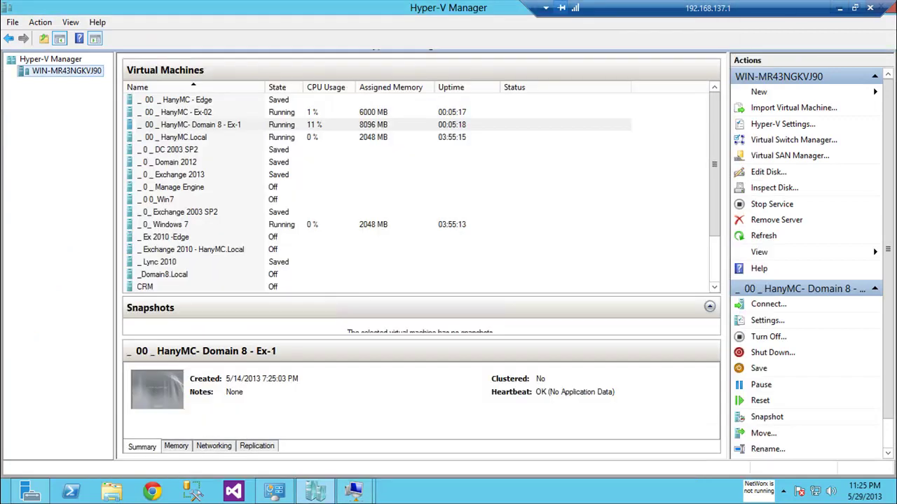
{"action": "key", "text": "Home"}
{"action": "key", "text": "Down"}
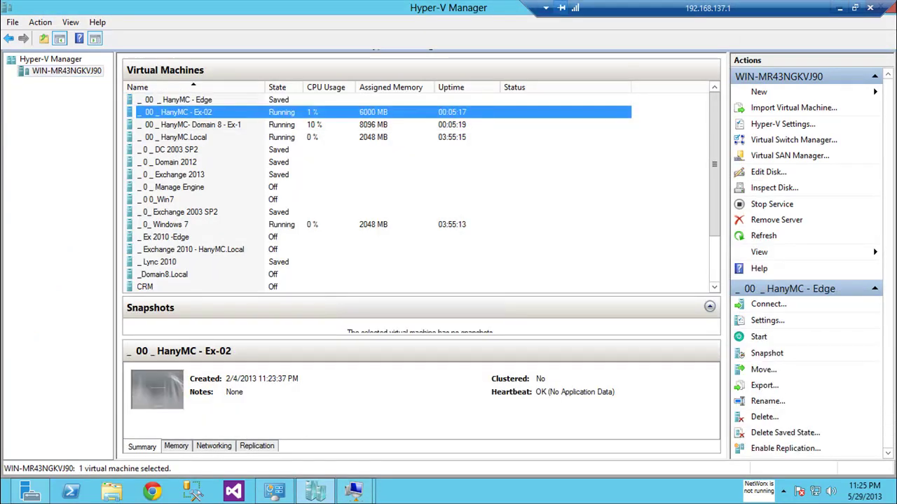
{"action": "key", "text": "Return"}
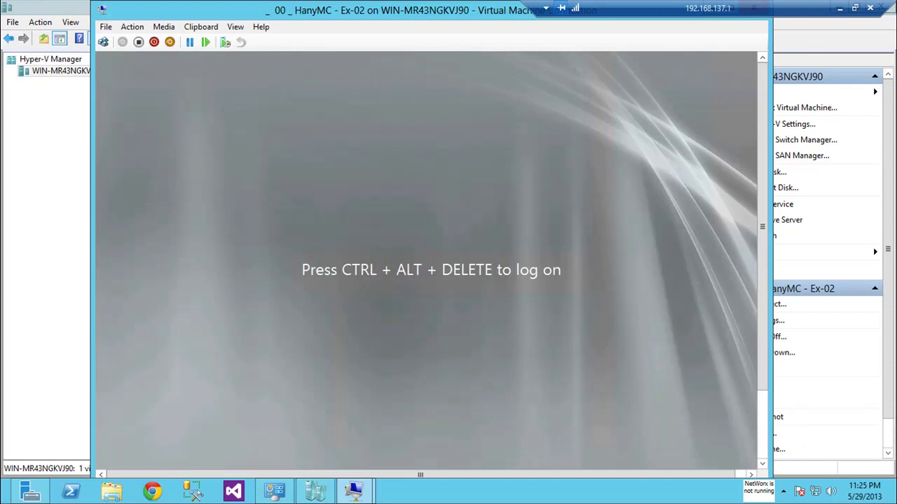
Step: Log on to Ex-02 as the domain administrator with its password
{"action": "key", "text": "ctrl+alt+End"}
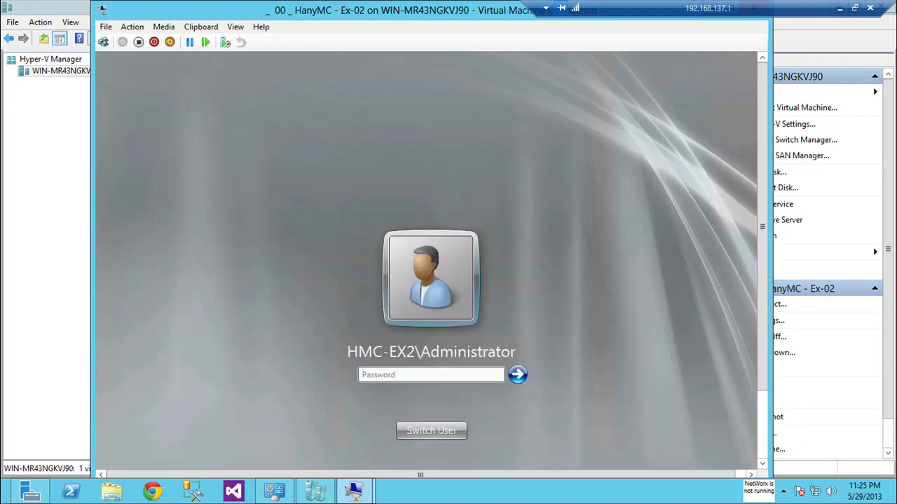
{"action": "key", "text": "Escape"}
{"action": "key", "text": "Right"}
{"action": "key", "text": "Return"}
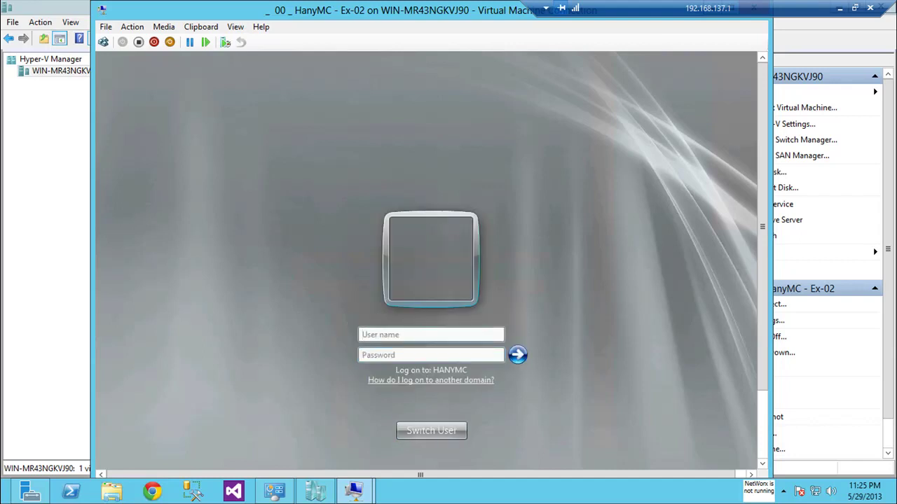
{"action": "type", "text": "HanyMC\\Adm"}
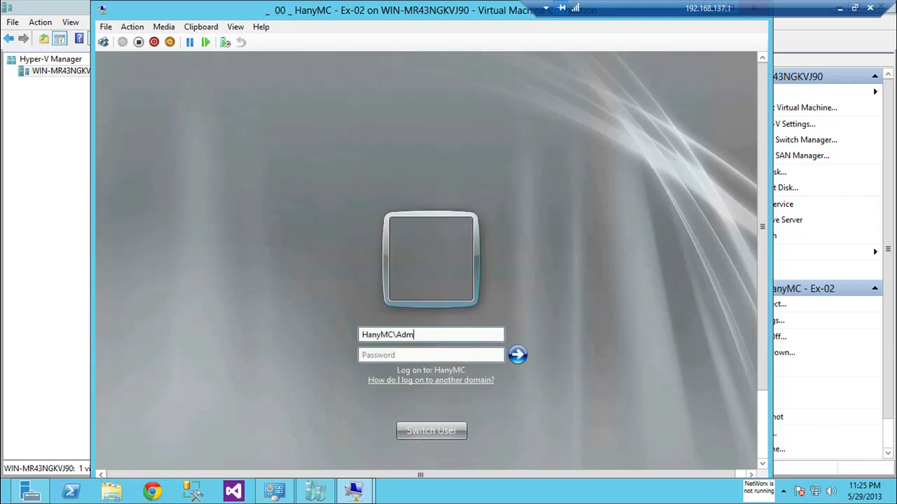
{"action": "type", "text": "inistratorPa$$w0rd"}
{"action": "key", "text": "Return"}
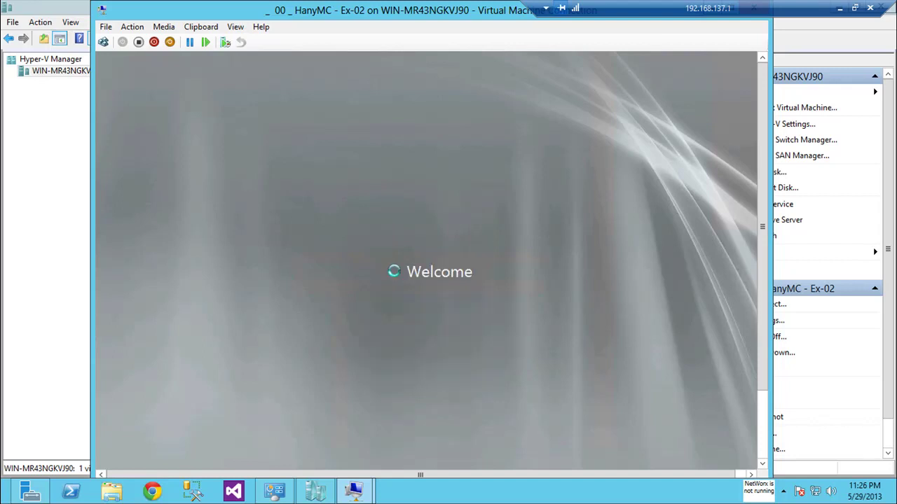
{"action": "key", "text": "alt+Tab"}
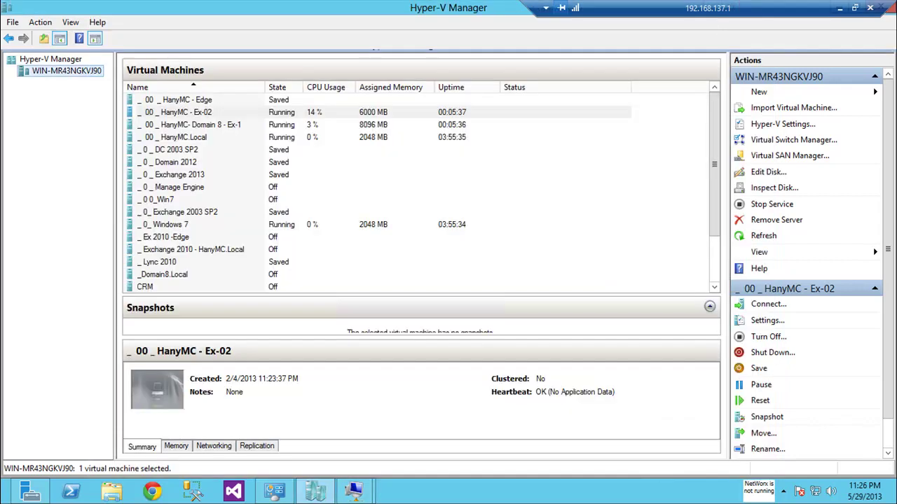
Step: Log on to Domain 8 - Ex-1 with the administrator password
{"action": "double_click", "coordinate": [193, 125]}
{"action": "left_click", "coordinate": [103, 42]}
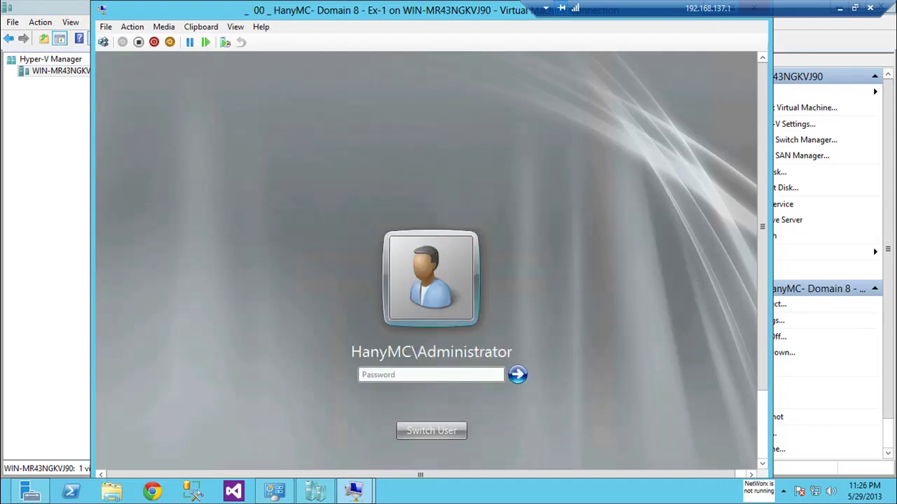
{"action": "type", "text": "********"}
{"action": "key", "text": "Return"}
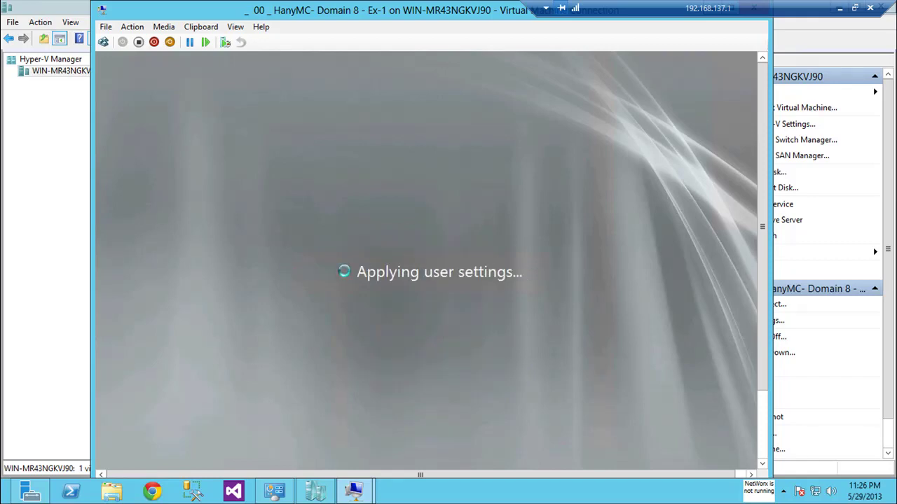
{"action": "key", "text": "alt+Tab"}
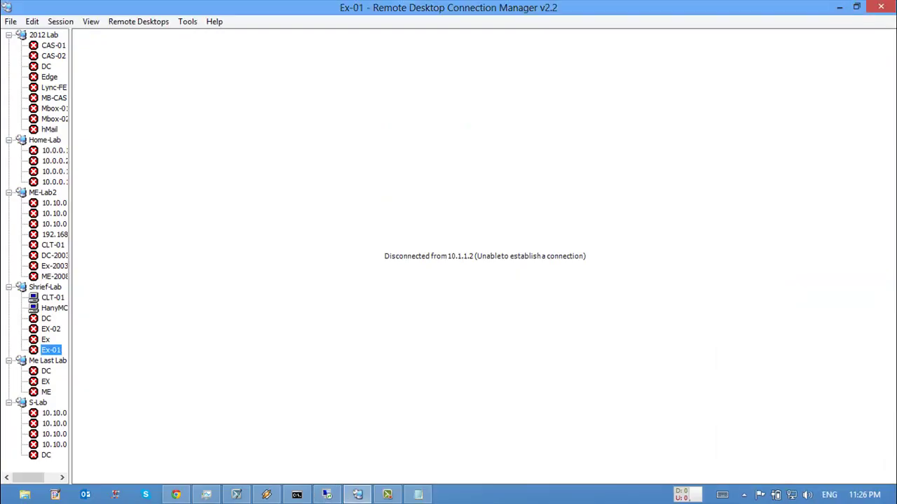
Step: Reconnect the Ex-01 and EX-02 sessions, then go back to Ex-01
{"action": "key", "text": "Return"}
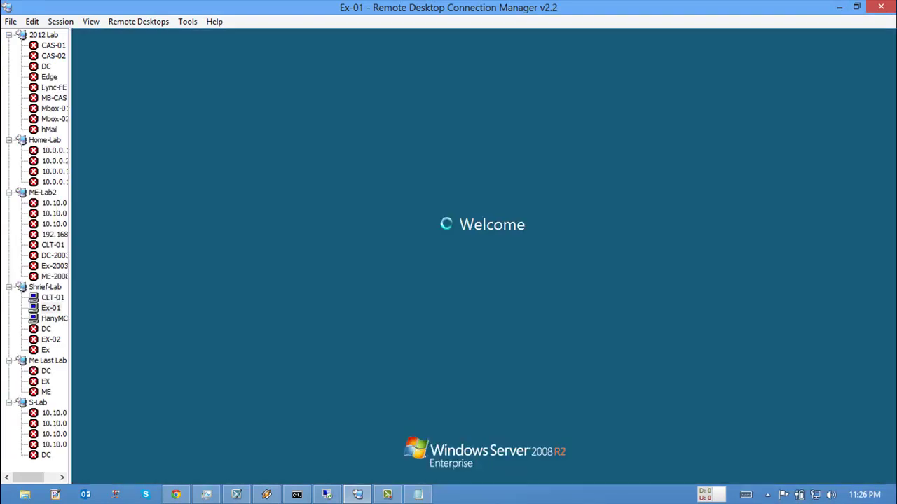
{"action": "left_click", "coordinate": [50, 339]}
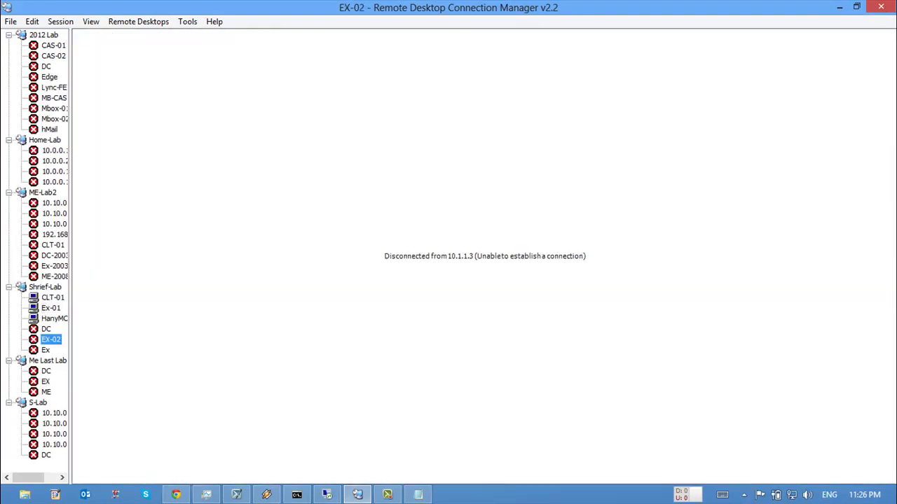
{"action": "key", "text": "Return"}
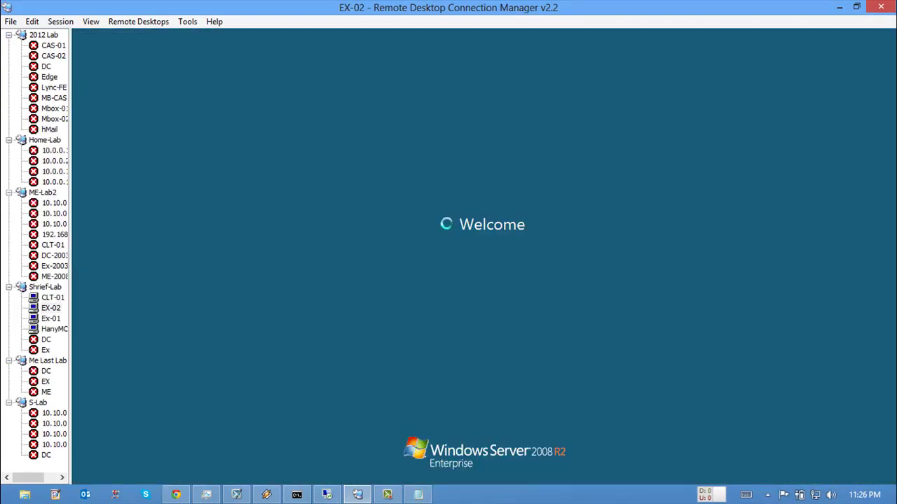
{"action": "left_click", "coordinate": [50, 318]}
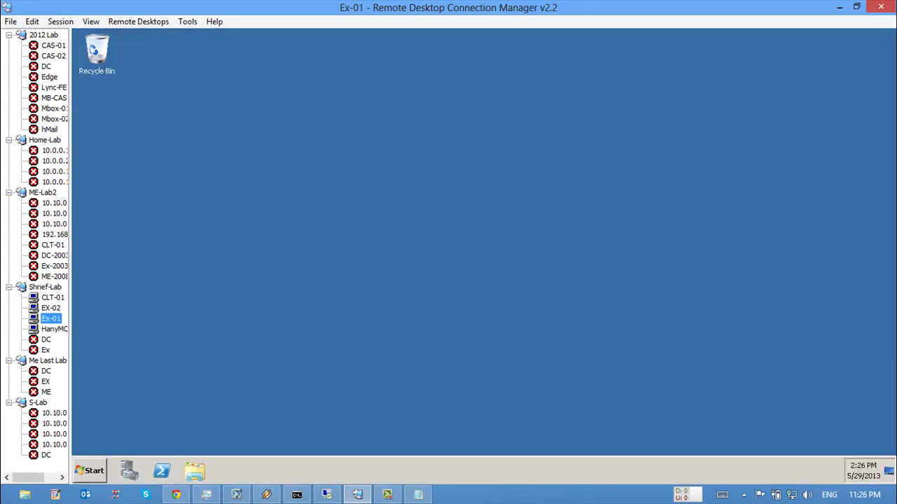
Step: On Ex-01, run the Exchange Management Console and Shell as administrator from Microsoft Exchange Server 2010
{"action": "key", "text": "super"}
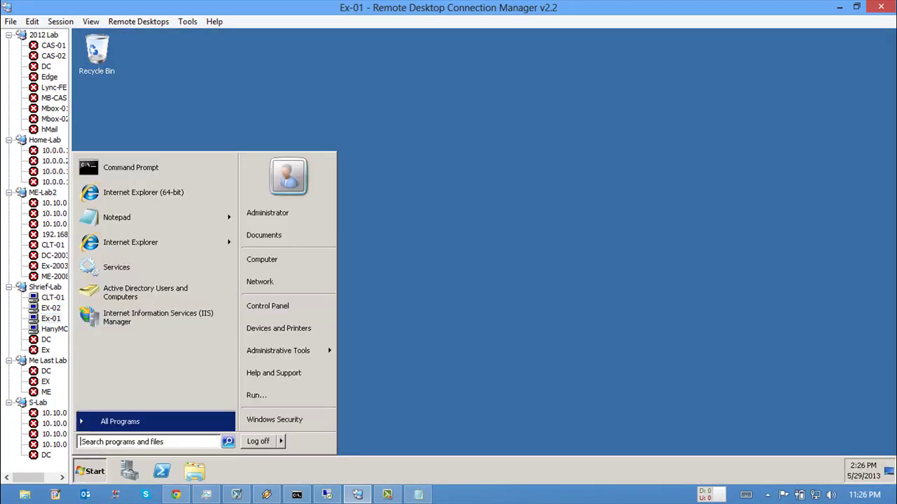
{"action": "key", "text": "Return"}
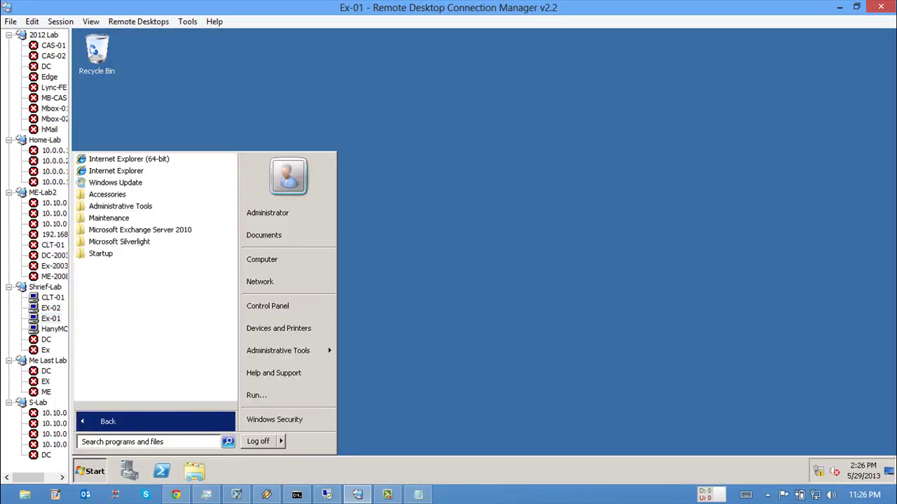
{"action": "key", "text": "Up"}
{"action": "key", "text": "Up"}
{"action": "key", "text": "Up"}
{"action": "key", "text": "Return"}
{"action": "key", "text": "Down"}
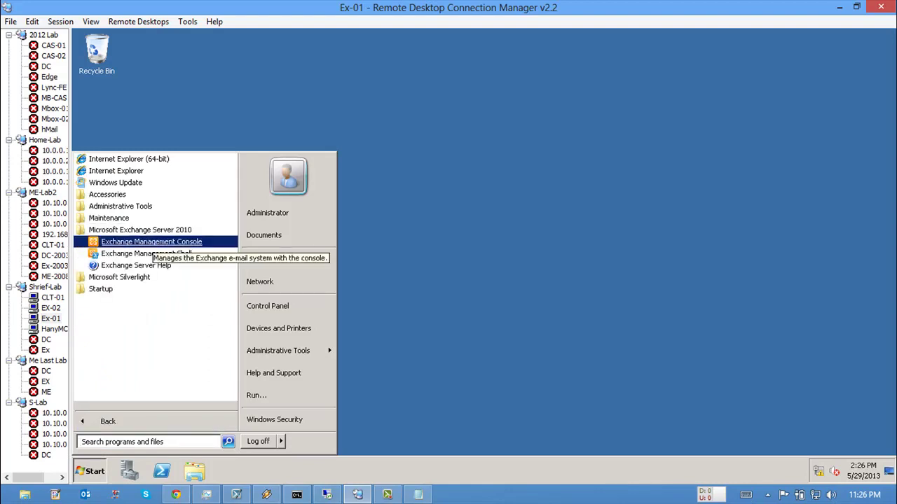
{"action": "key", "text": "Menu"}
{"action": "key", "text": "Down"}
{"action": "key", "text": "Down"}
{"action": "key", "text": "Down"}
{"action": "key", "text": "Escape"}
{"action": "key", "text": "Down"}
{"action": "key", "text": "Down"}
{"action": "key", "text": "Down"}
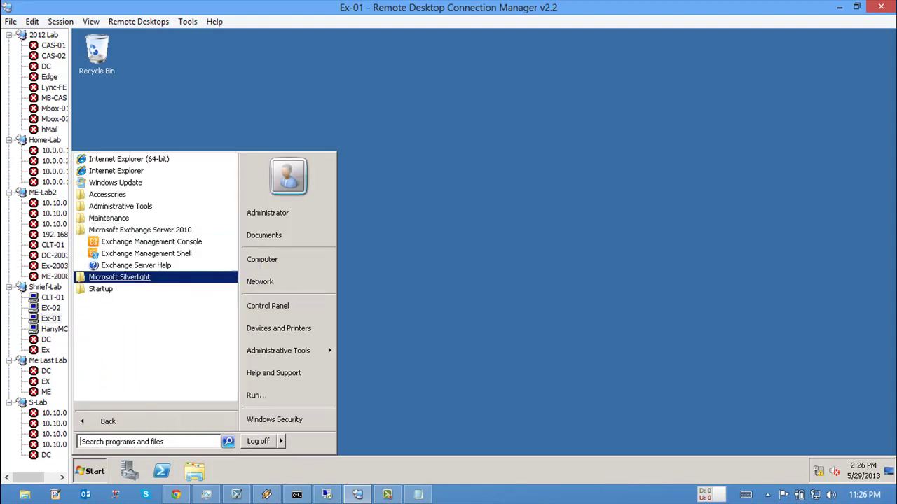
{"action": "key", "text": "Up"}
{"action": "key", "text": "Up"}
{"action": "key", "text": "Menu"}
{"action": "key", "text": "Down"}
{"action": "key", "text": "Return"}
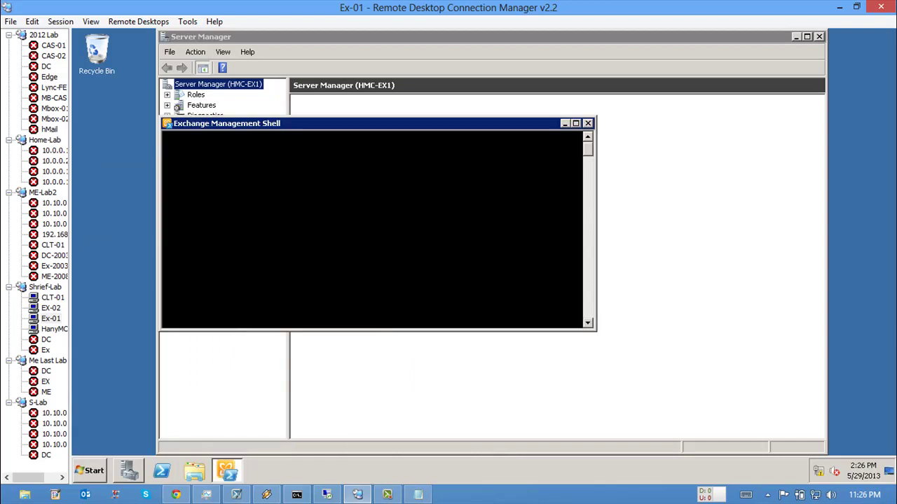
Step: Check on the EX-02 session and return to Ex-01
{"action": "left_click", "coordinate": [50, 308]}
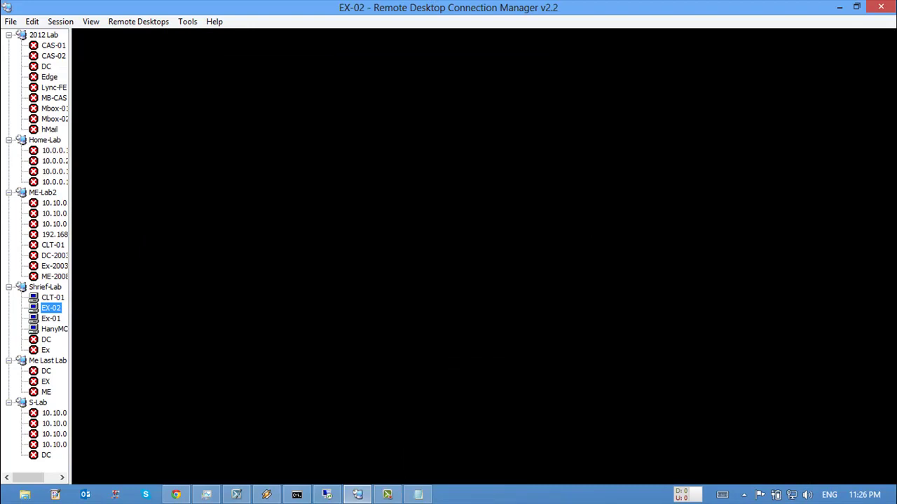
{"action": "left_click", "coordinate": [50, 318]}
{"action": "left_click", "coordinate": [50, 308]}
{"action": "left_click", "coordinate": [50, 318]}
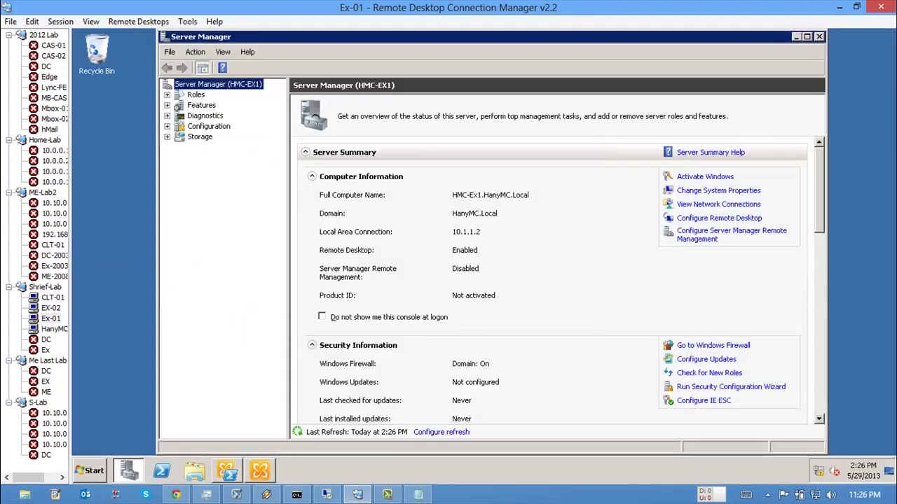
Step: Launch a new console with mmc and add the Certificates snap-in for the local computer account
{"action": "key", "text": "super"}
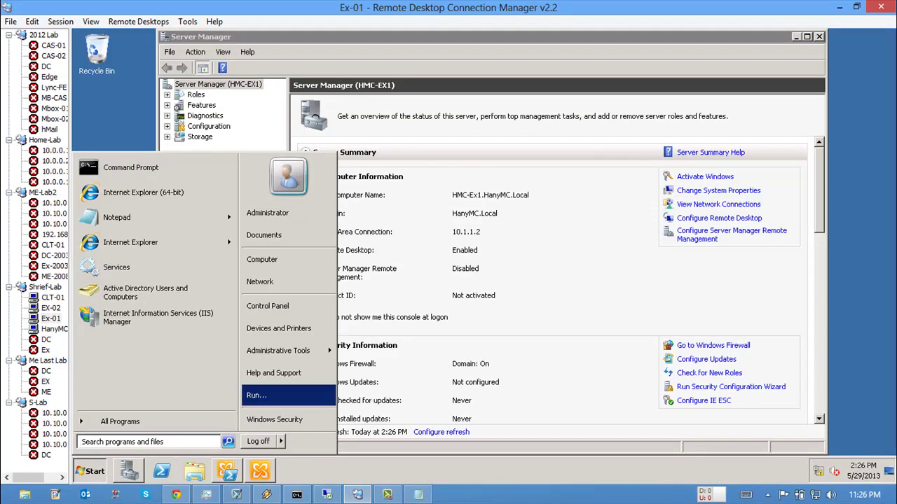
{"action": "key", "text": "super+r"}
{"action": "type", "text": "mmc"}
{"action": "key", "text": "Return"}
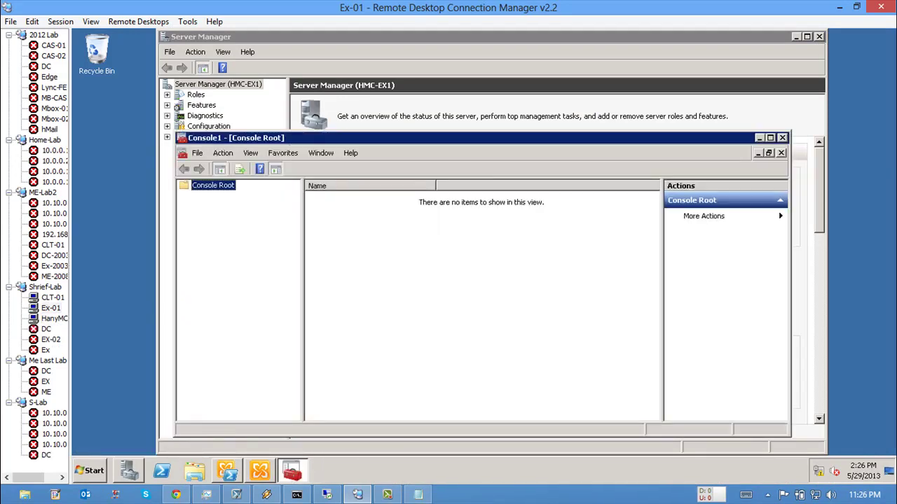
{"action": "key", "text": "alt+f"}
{"action": "key", "text": "m"}
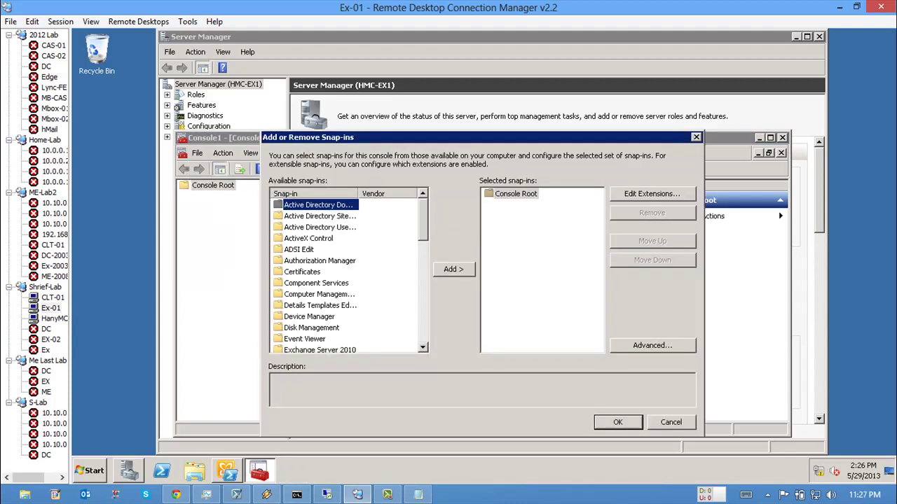
{"action": "key", "text": "c"}
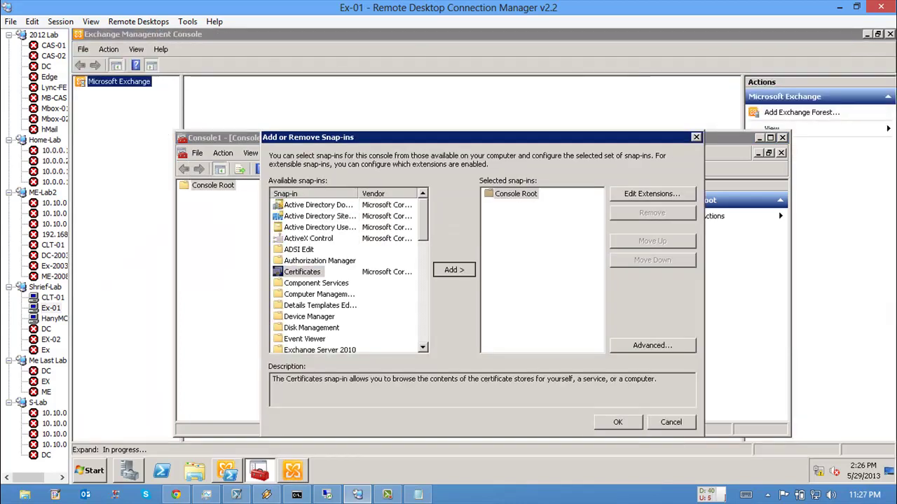
{"action": "key", "text": "alt+a"}
{"action": "key", "text": "alt+c"}
{"action": "key", "text": "Return"}
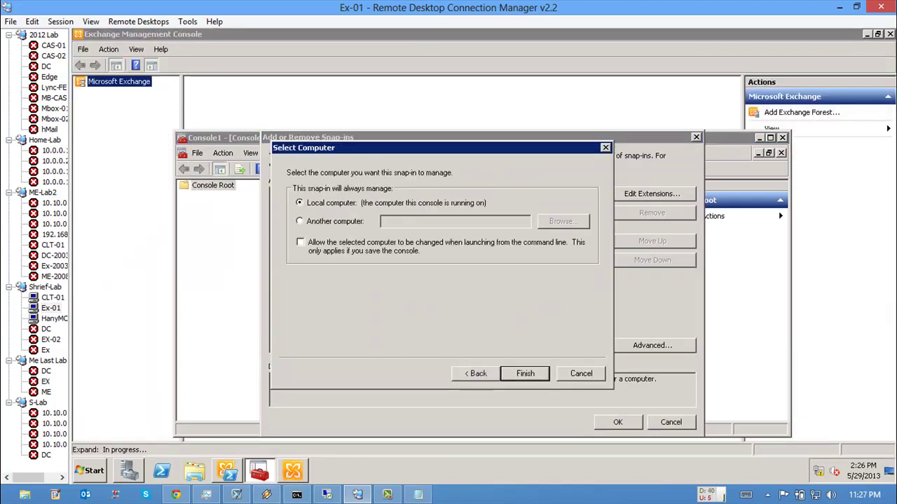
{"action": "key", "text": "Return"}
{"action": "key", "text": "Return"}
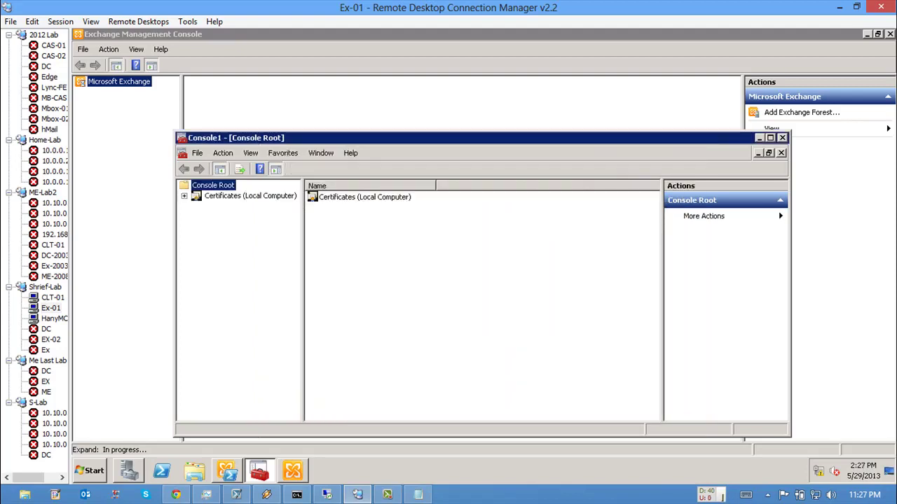
{"action": "left_click", "coordinate": [250, 196]}
Step: Browse the Personal and Trusted Root stores and view the HanyMC-CA root certificate's details
{"action": "key", "text": "Right"}
{"action": "key", "text": "Down"}
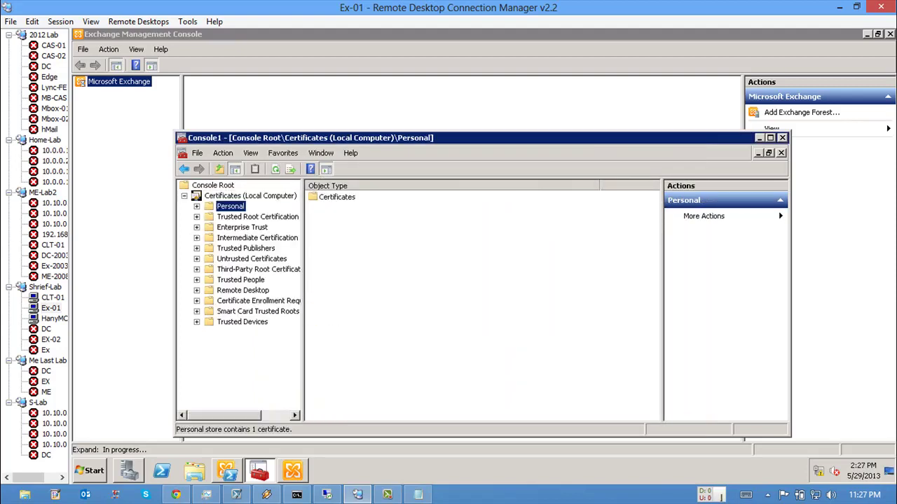
{"action": "key", "text": "Right"}
{"action": "key", "text": "Down"}
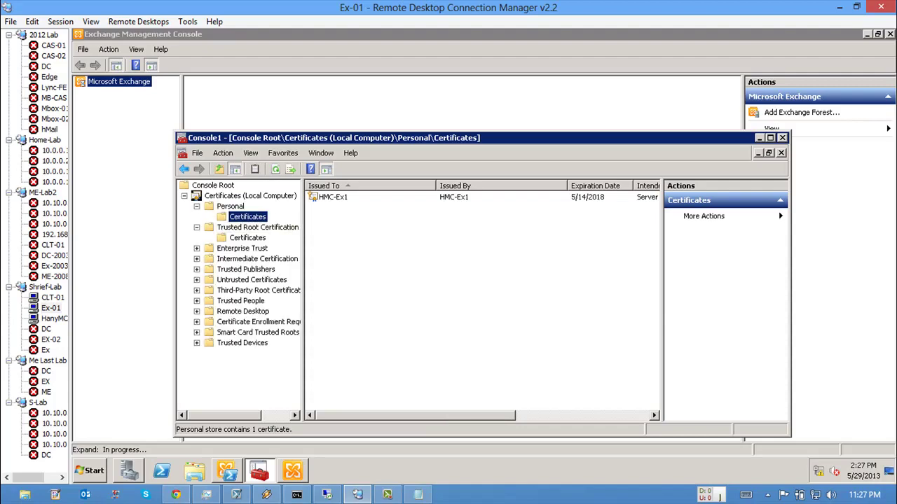
{"action": "left_click", "coordinate": [247, 238]}
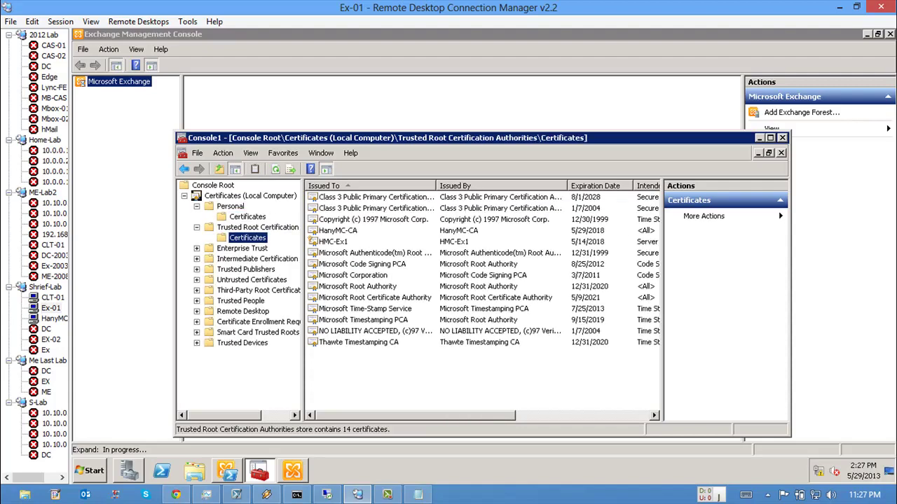
{"action": "left_click", "coordinate": [769, 137]}
{"action": "left_click", "coordinate": [234, 127]}
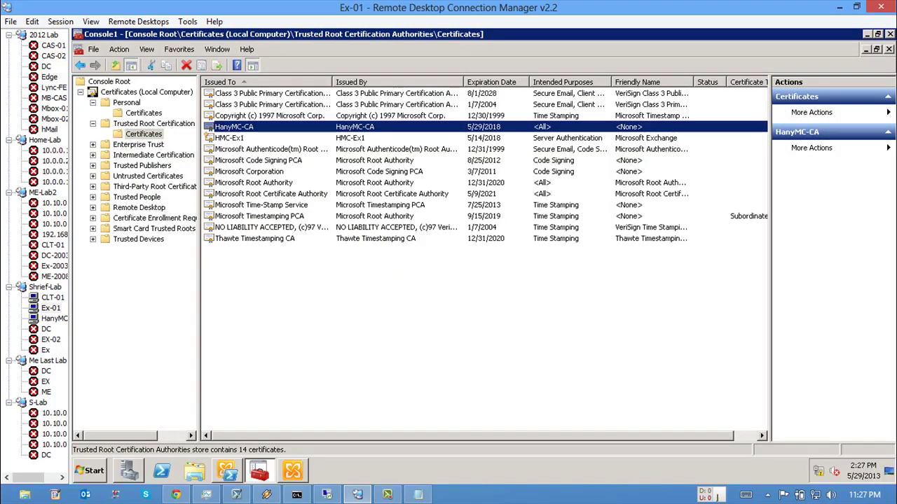
{"action": "key", "text": "Return"}
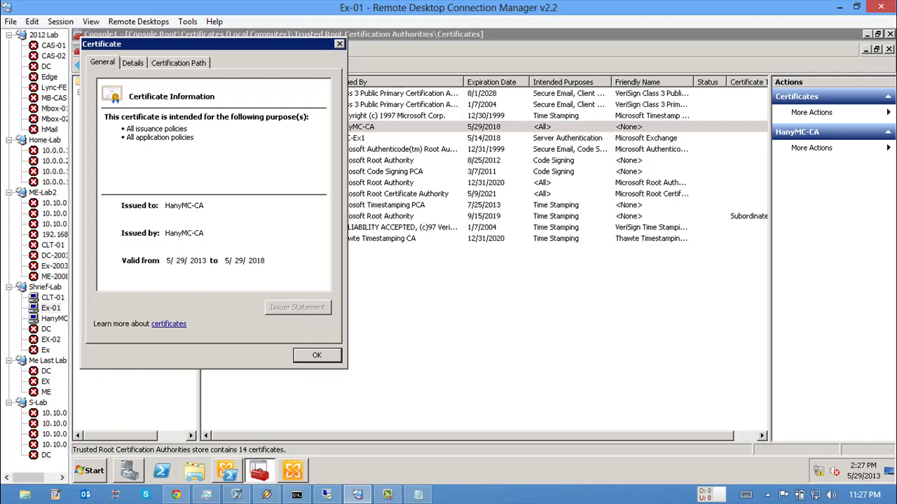
{"action": "key", "text": "Return"}
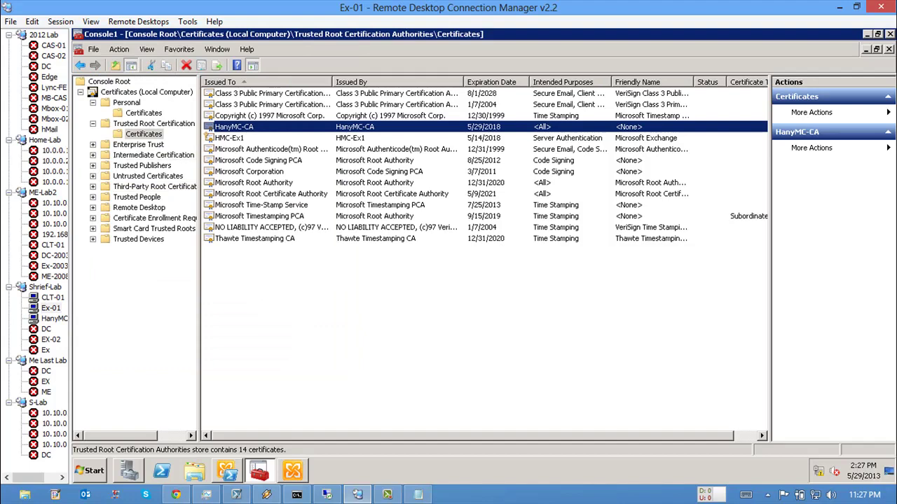
Step: Widen the console tree pane and minimize the Certificates console
{"action": "left_click_drag", "start_coordinate": [200, 280], "coordinate": [211, 280]}
{"action": "right_click", "coordinate": [300, 34]}
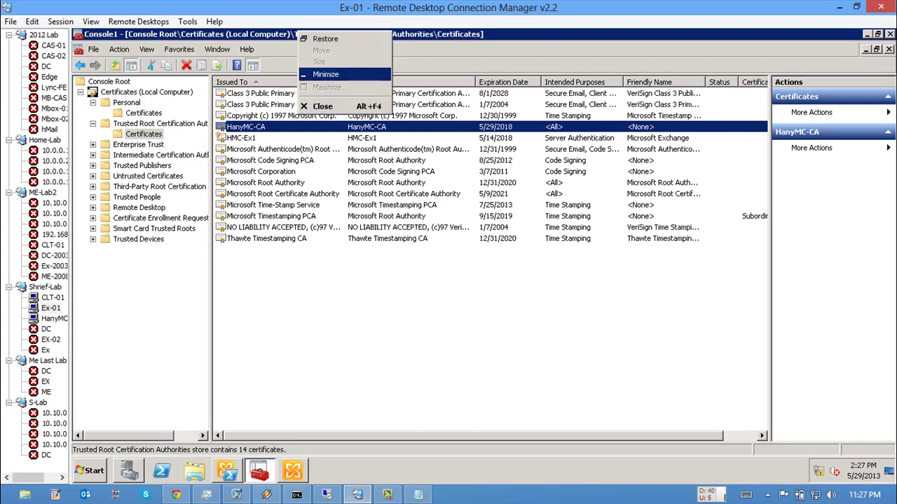
{"action": "left_click", "coordinate": [328, 72]}
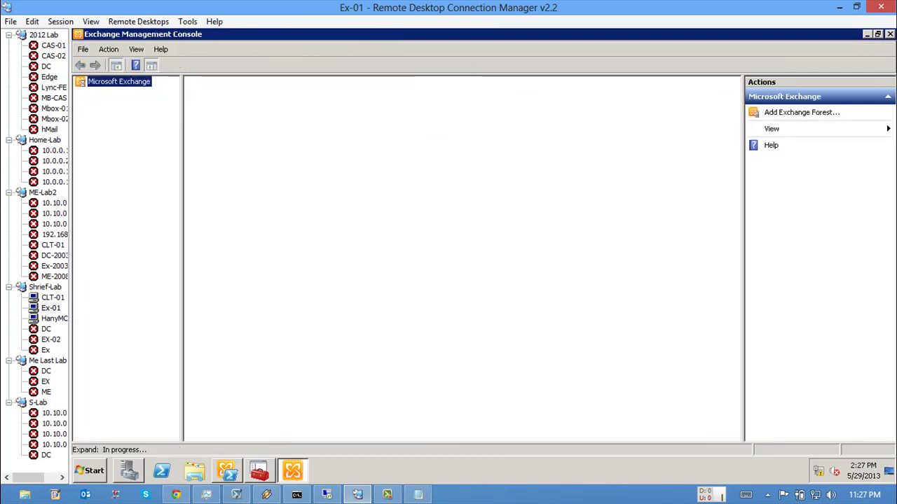
Step: Open the Exchange certificate Request file from Local Disk (C:) in Notepad
{"action": "left_click", "coordinate": [194, 470]}
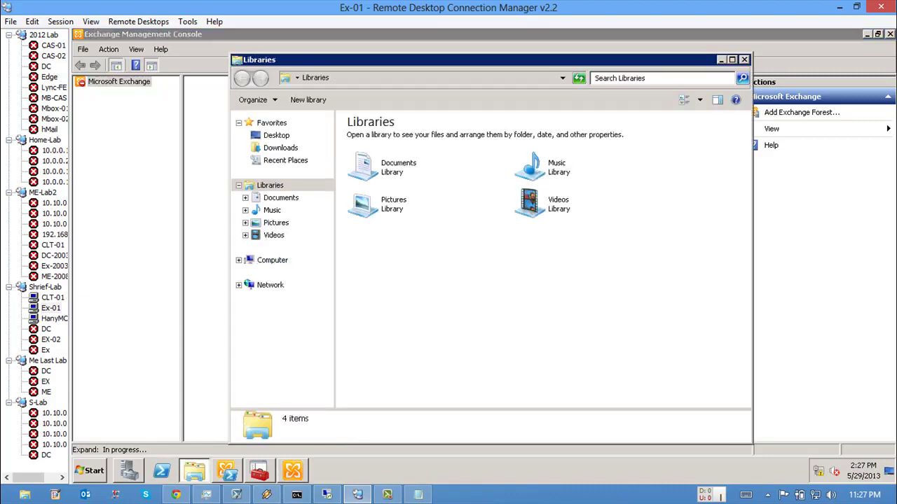
{"action": "left_click", "coordinate": [263, 260]}
{"action": "double_click", "coordinate": [379, 144]}
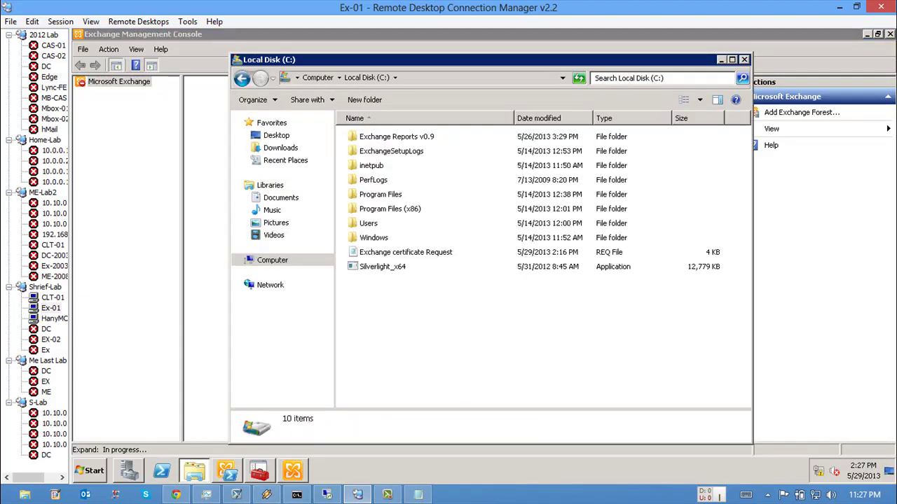
{"action": "double_click", "coordinate": [406, 252]}
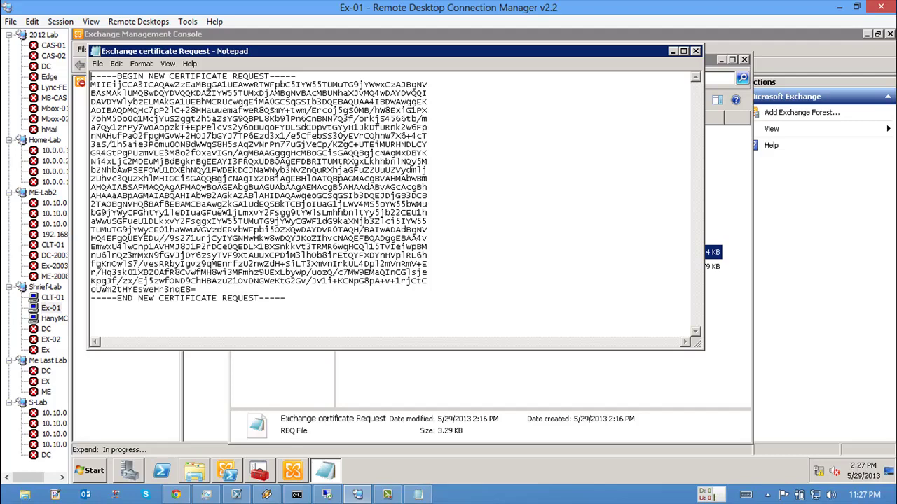
Step: Bring up Internet Explorer from the Start menu's full program list
{"action": "left_click", "coordinate": [94, 470]}
{"action": "left_click", "coordinate": [100, 420]}
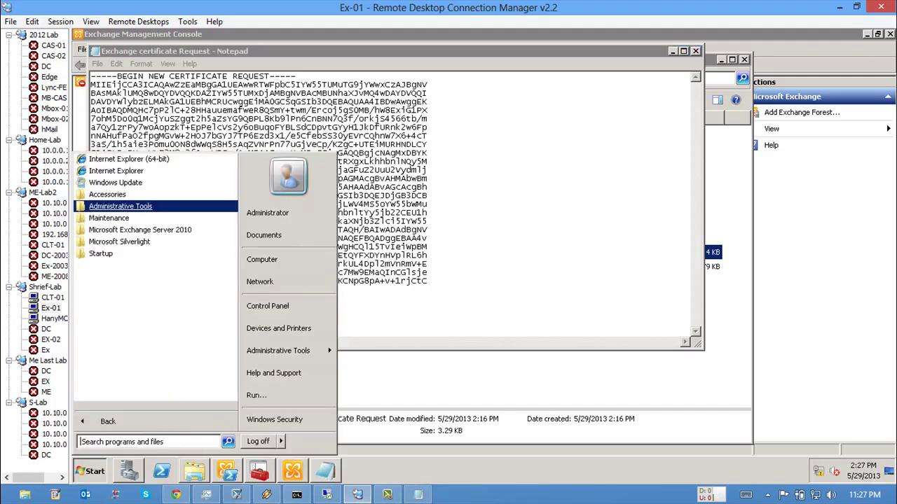
{"action": "key", "text": "Escape"}
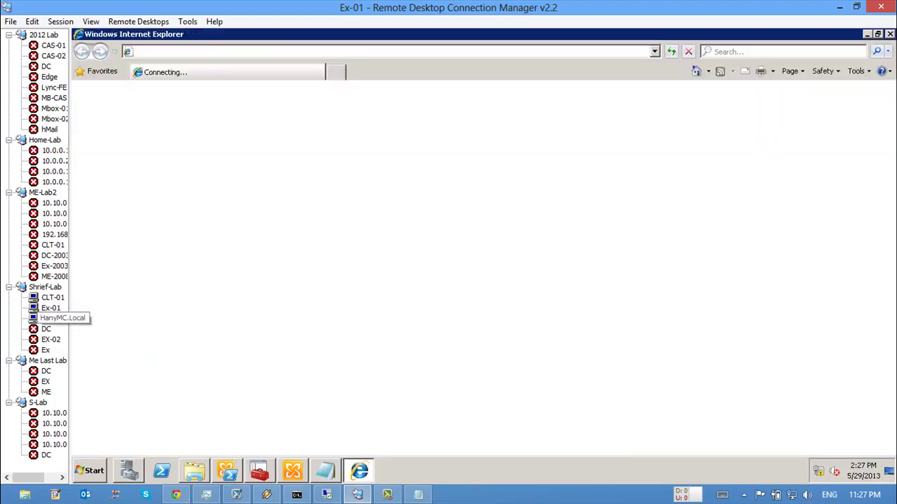
Step: On HanyMC.Local, expand DC-10-1 > Sites > Default Web Site in IIS Manager to confirm CertSrv, then return to Ex-01
{"action": "left_click", "coordinate": [52, 318]}
{"action": "left_click", "coordinate": [91, 471]}
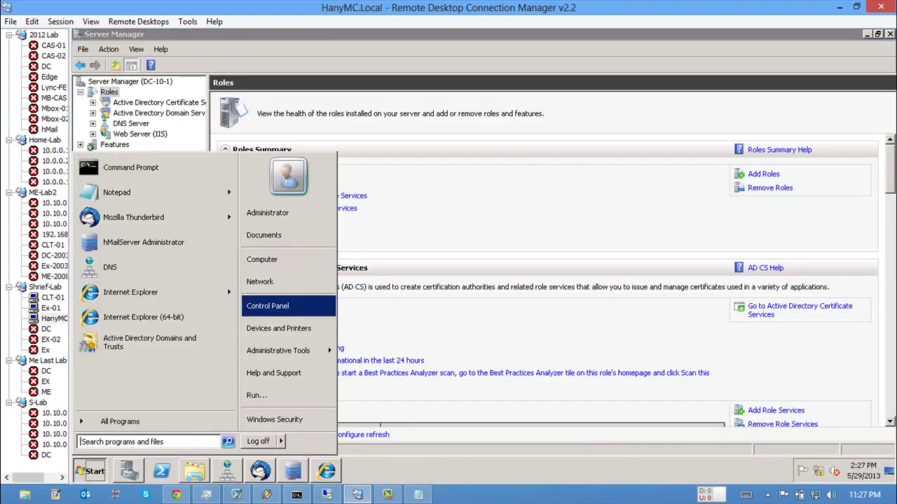
{"action": "mouse_move", "coordinate": [278, 350]}
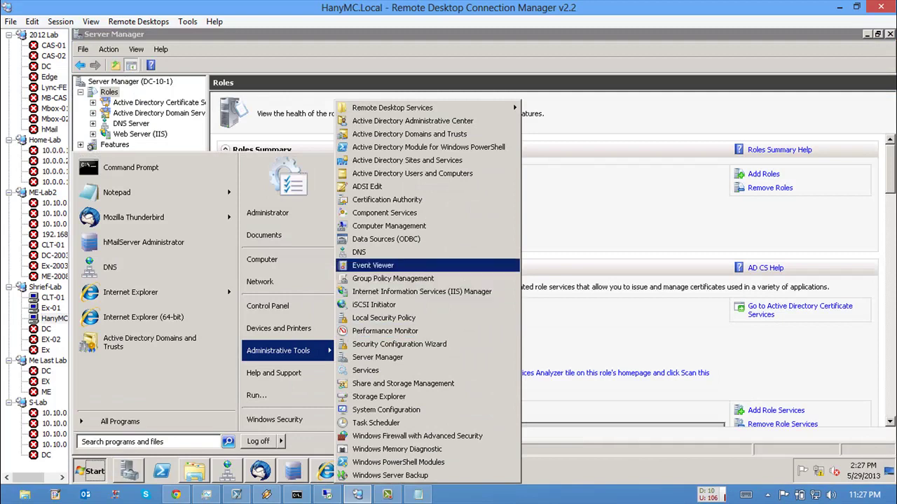
{"action": "left_click", "coordinate": [421, 292]}
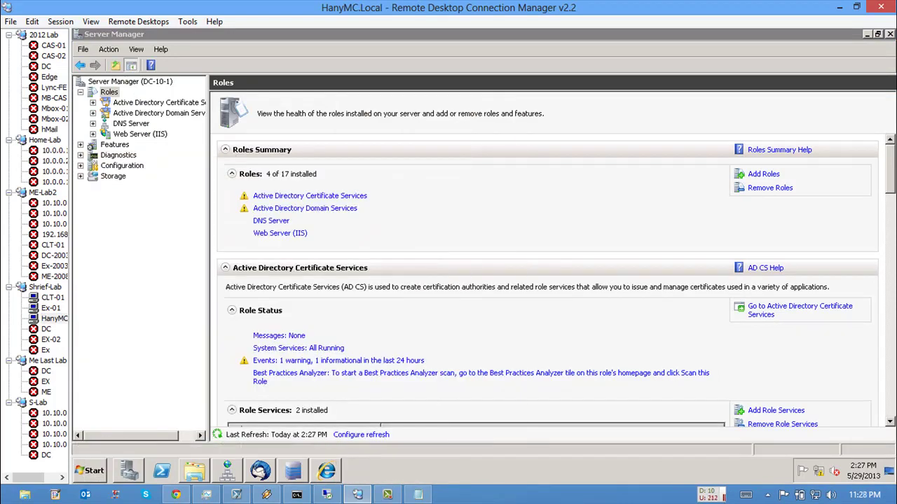
{"action": "left_click", "coordinate": [175, 156]}
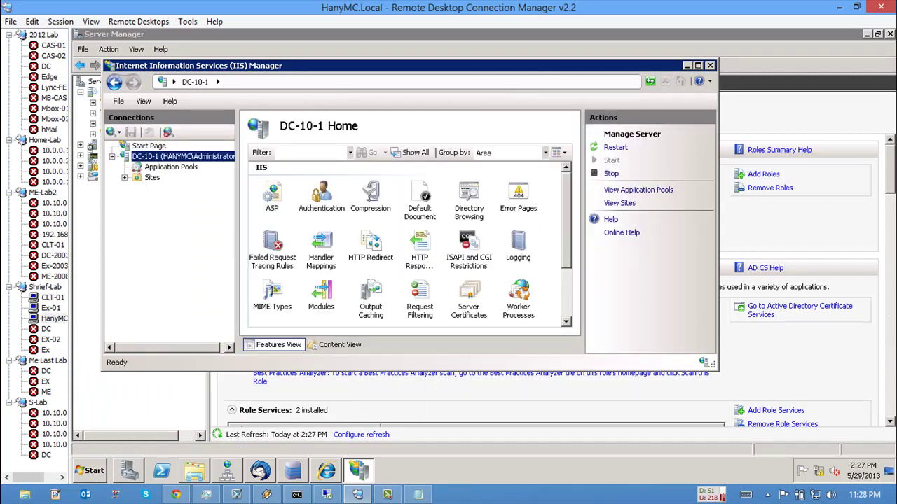
{"action": "left_click", "coordinate": [124, 177]}
{"action": "left_click", "coordinate": [137, 188]}
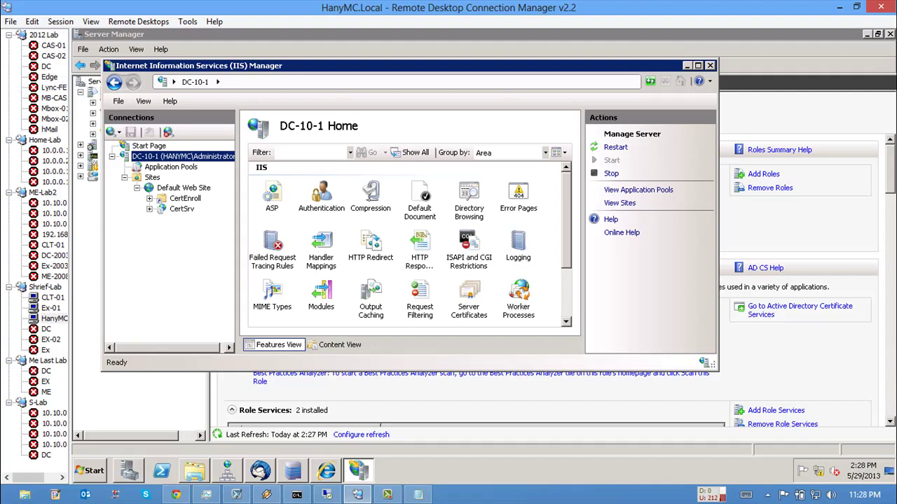
{"action": "left_click", "coordinate": [50, 307]}
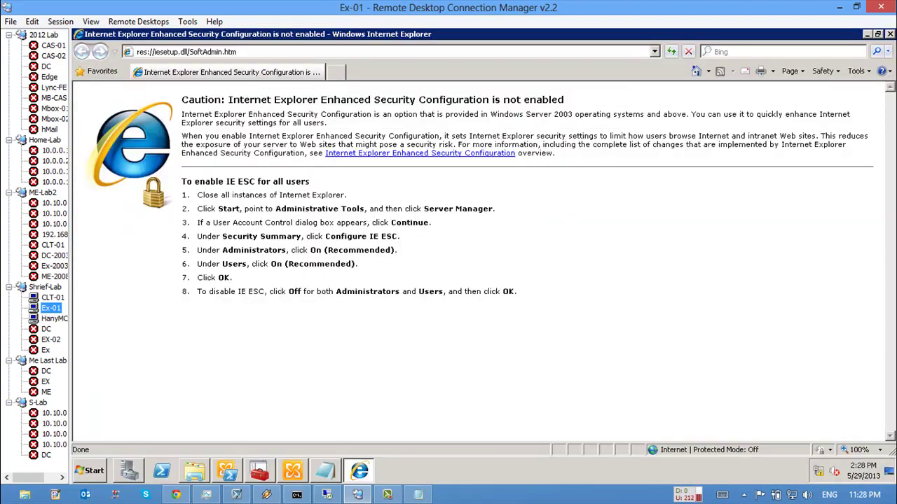
Step: Check Ex-01's IPv4 DNS server in the Local Area Connection details, then close Server Manager
{"action": "left_click", "coordinate": [186, 52]}
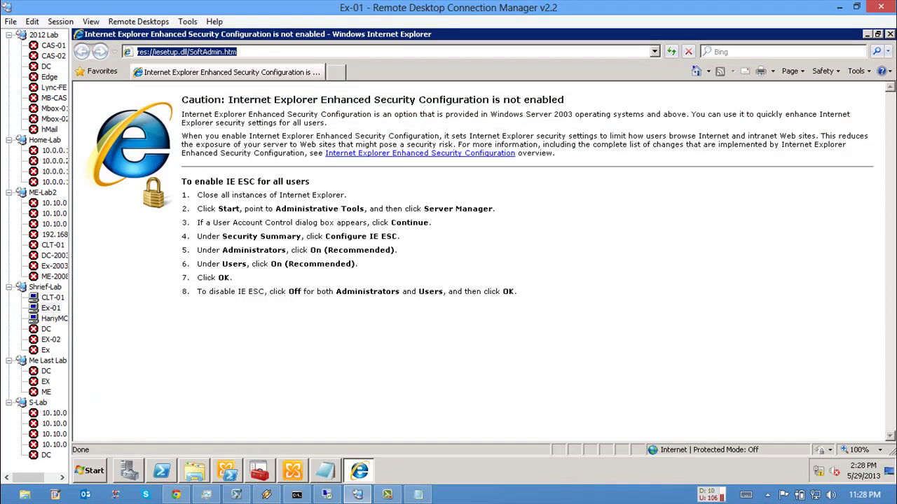
{"action": "left_click", "coordinate": [129, 471]}
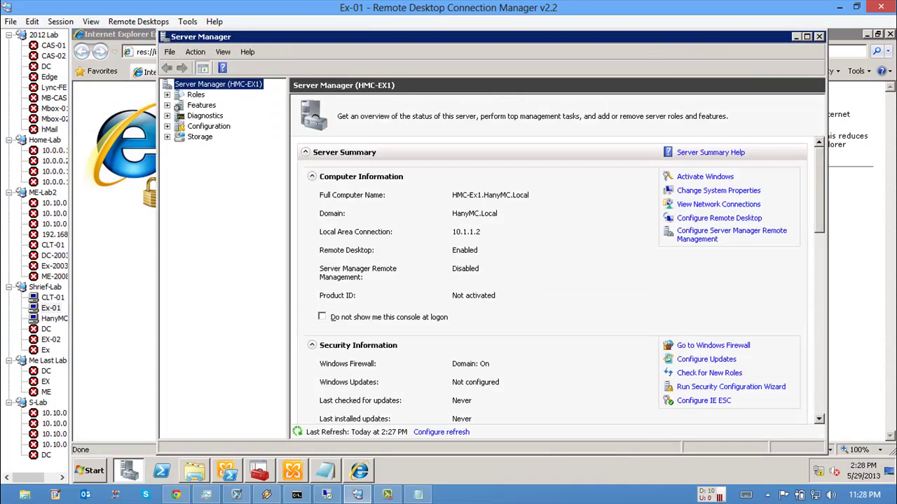
{"action": "left_click", "coordinate": [718, 204]}
{"action": "double_click", "coordinate": [325, 105]}
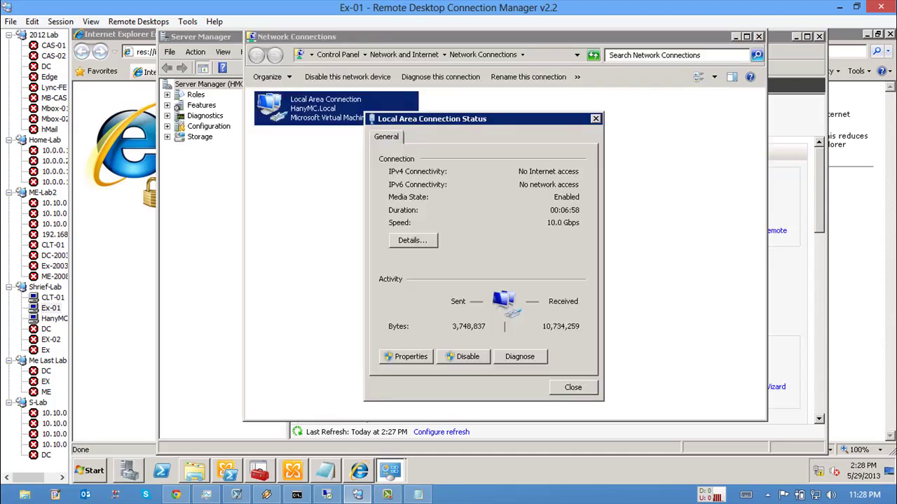
{"action": "left_click", "coordinate": [410, 237]}
{"action": "left_click", "coordinate": [407, 254]}
{"action": "key", "text": "Escape"}
{"action": "key", "text": "Escape"}
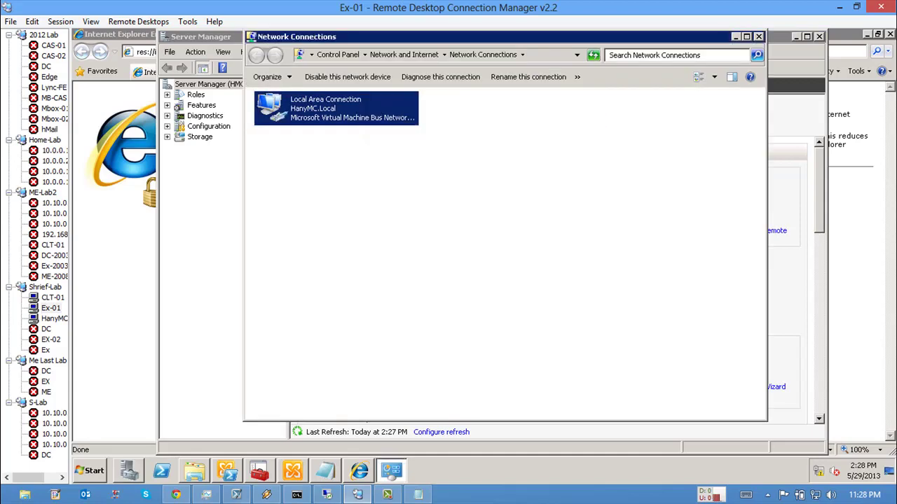
{"action": "key", "text": "alt+F4"}
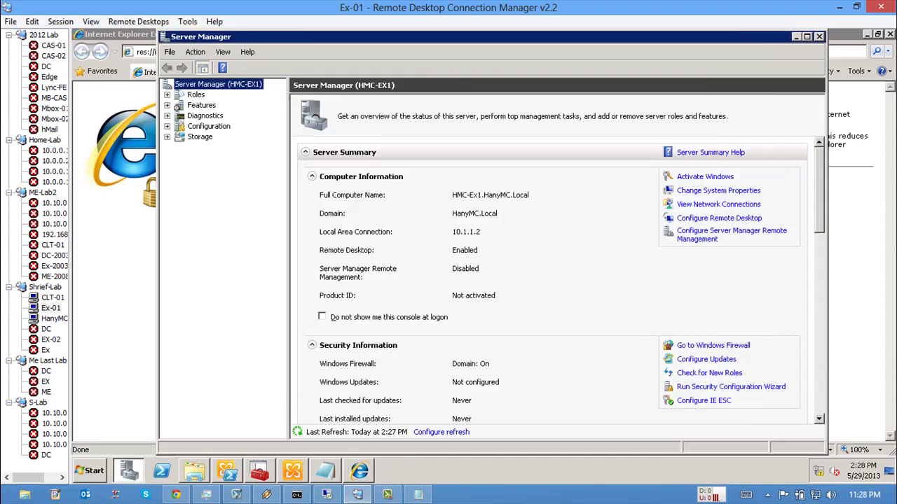
{"action": "key", "text": "alt+F4"}
Step: Browse to 10.1.1.1/certsrv and sign in with the administrator account and its password
{"action": "type", "text": "1"}
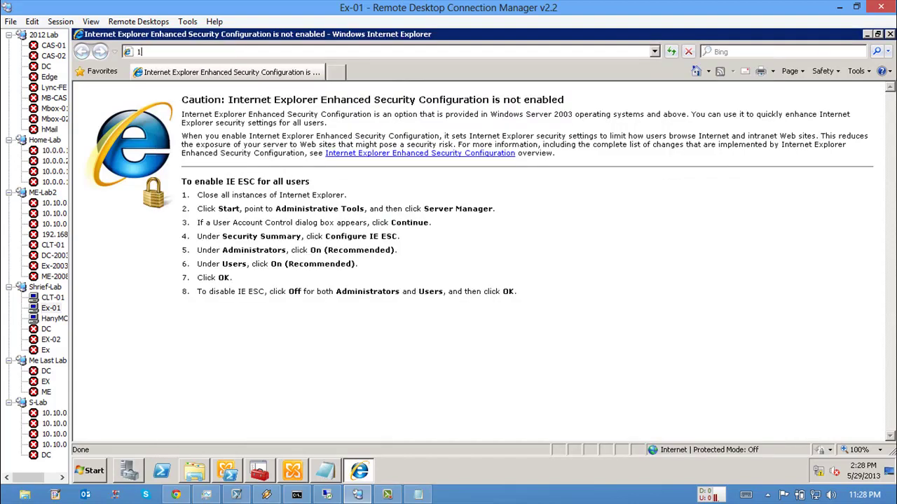
{"action": "type", "text": "0.1.1.1/certsrv"}
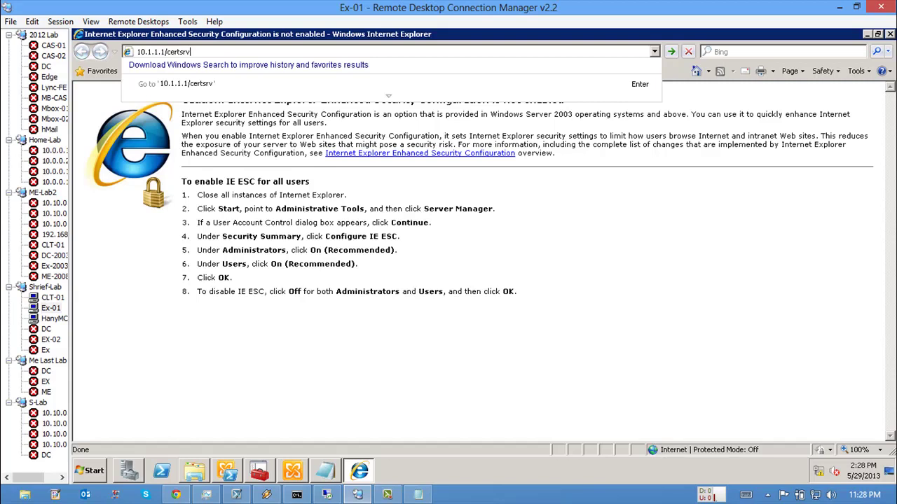
{"action": "key", "text": "Return"}
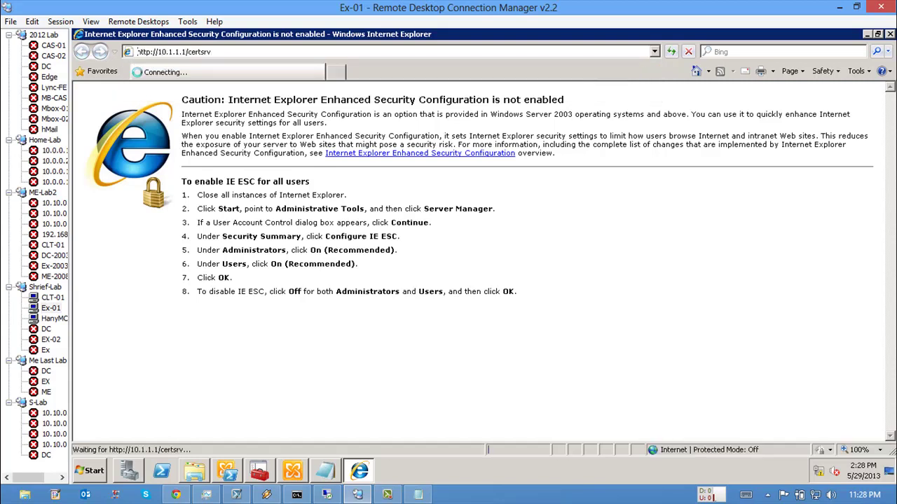
{"action": "type", "text": "administrator"}
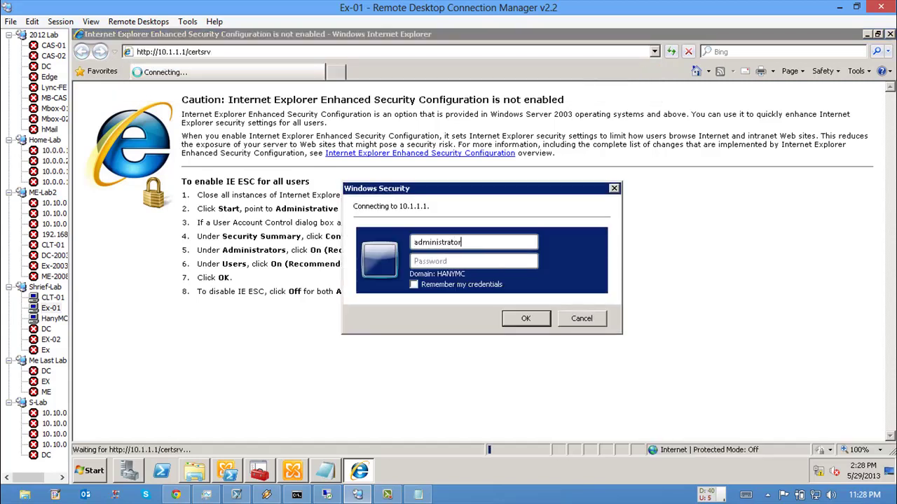
{"action": "key", "text": "Tab"}
{"action": "type", "text": "•••••••"}
{"action": "key", "text": "Return"}
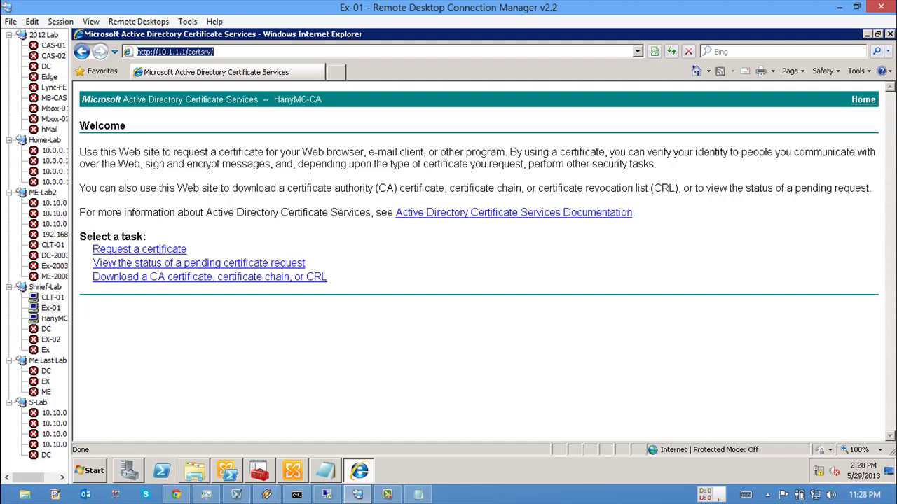
Step: Connect to EX-02, close IIS Manager on HanyMC.Local, and return to Ex-01
{"action": "double_click", "coordinate": [50, 339]}
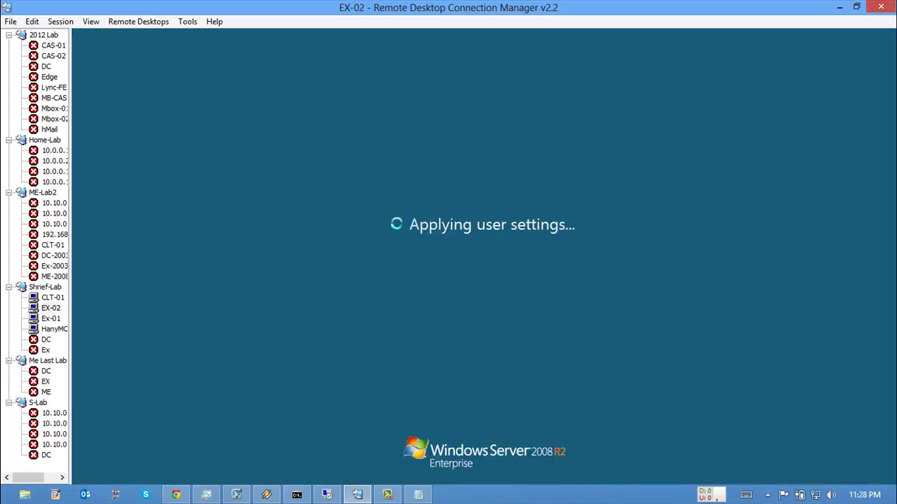
{"action": "left_click", "coordinate": [53, 328]}
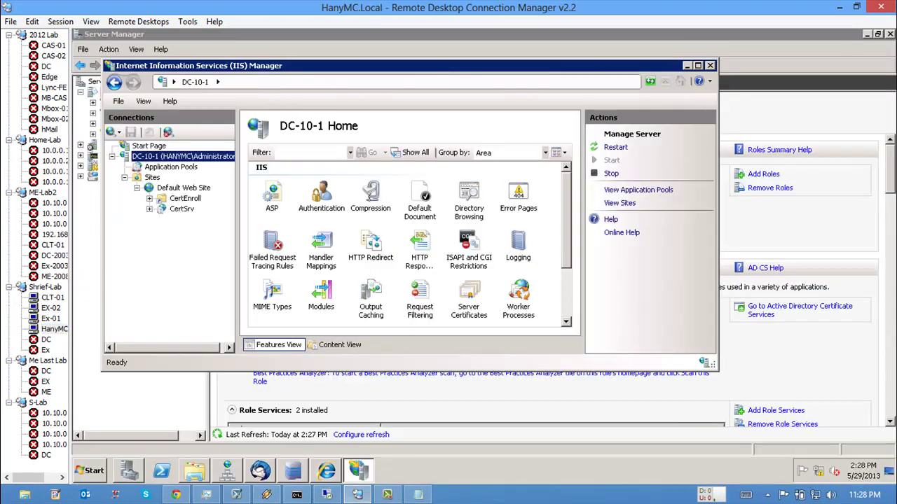
{"action": "key", "text": "alt+F4"}
{"action": "left_click", "coordinate": [51, 307]}
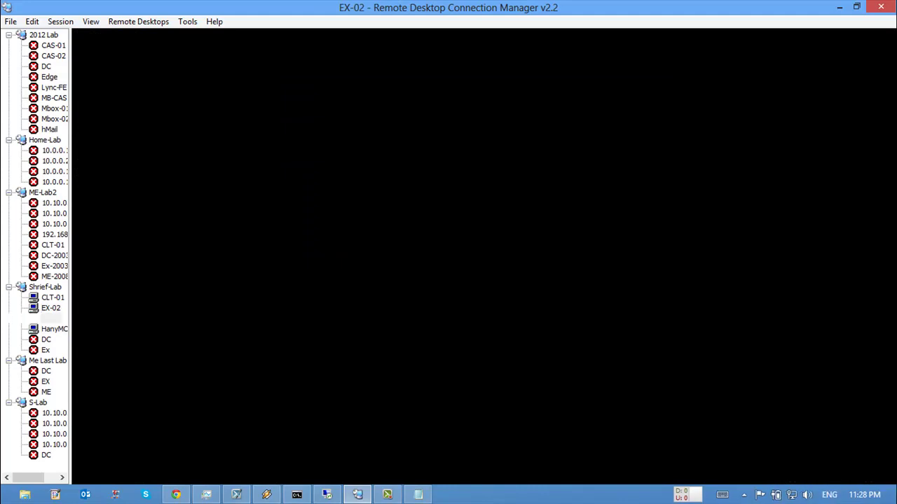
{"action": "left_click", "coordinate": [51, 318]}
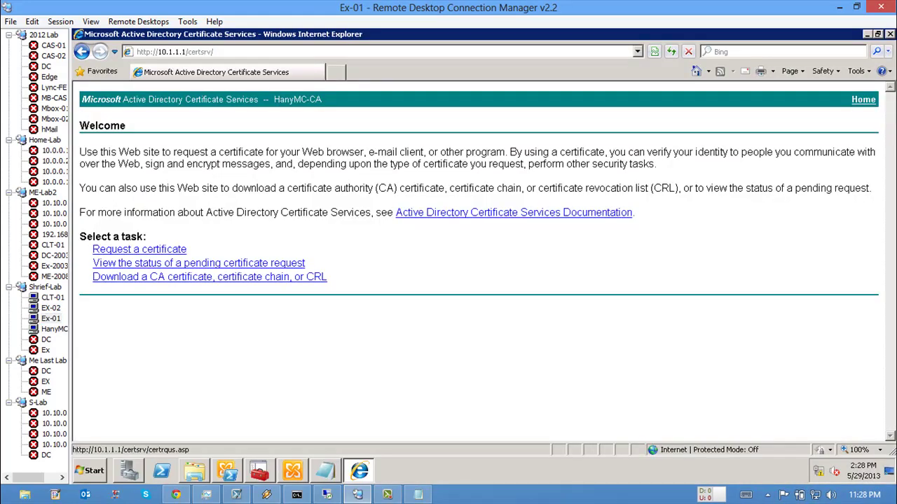
Step: Open the advanced saved-request form and paste in the Exchange certificate request copied from Notepad
{"action": "left_click", "coordinate": [140, 249]}
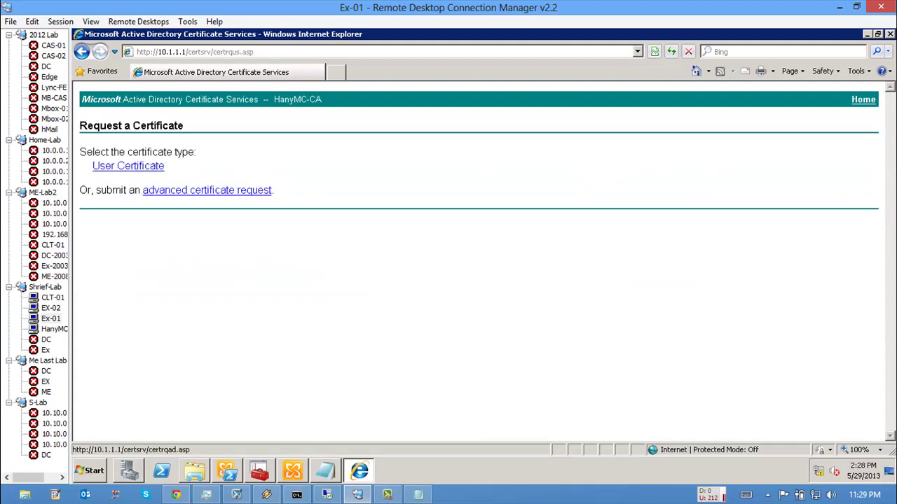
{"action": "left_click", "coordinate": [207, 190]}
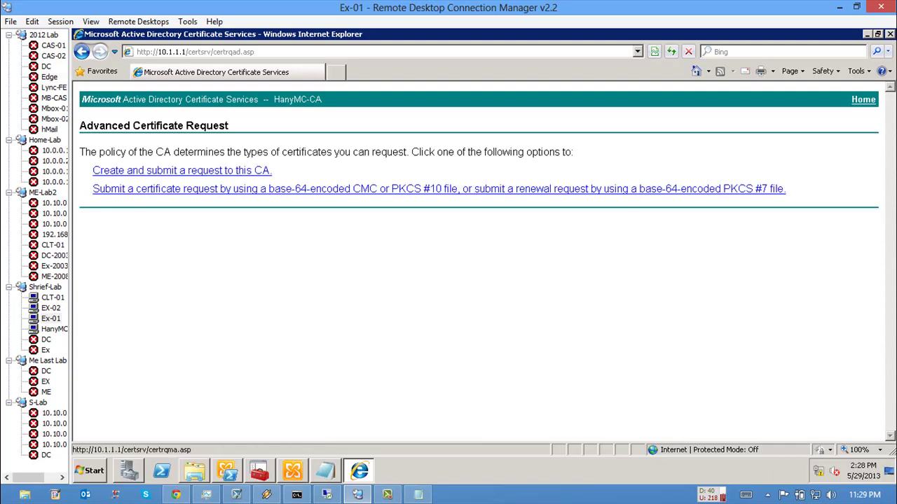
{"action": "left_click", "coordinate": [421, 190]}
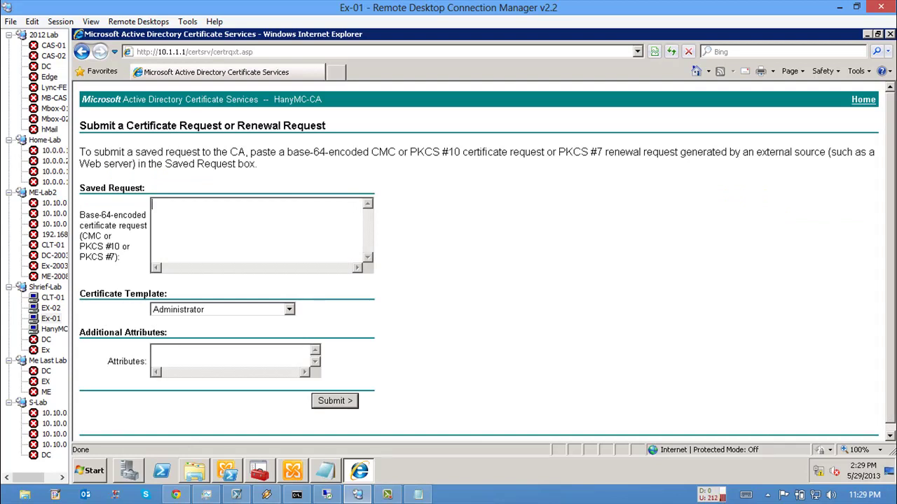
{"action": "key", "text": "ctrl+v"}
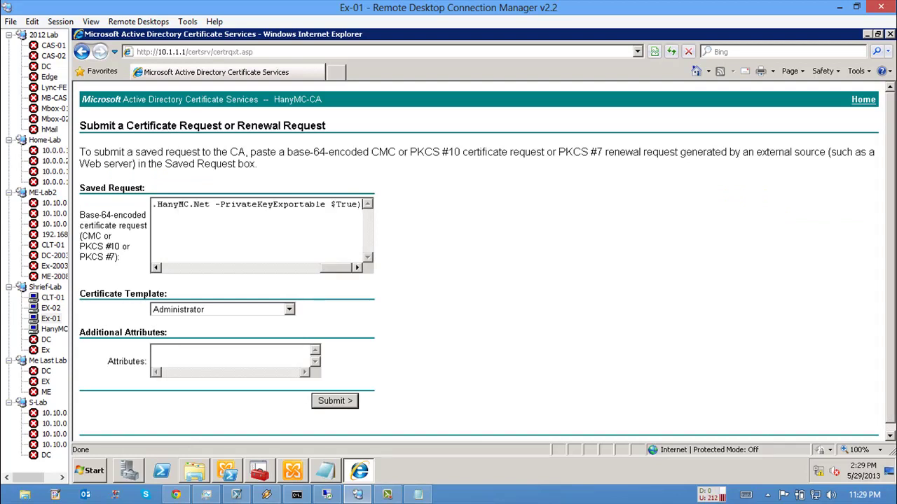
{"action": "key", "text": "ctrl+a"}
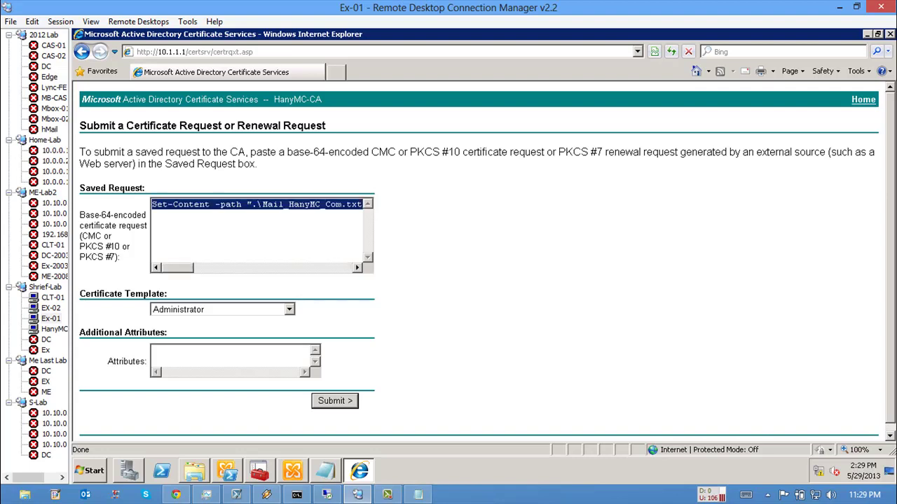
{"action": "key", "text": "Delete"}
{"action": "key", "text": "alt+Tab"}
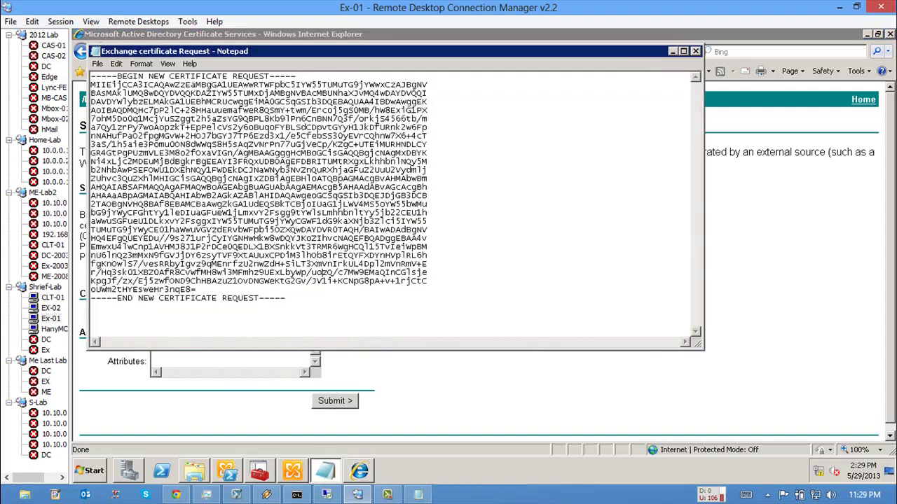
{"action": "key", "text": "ctrl+a"}
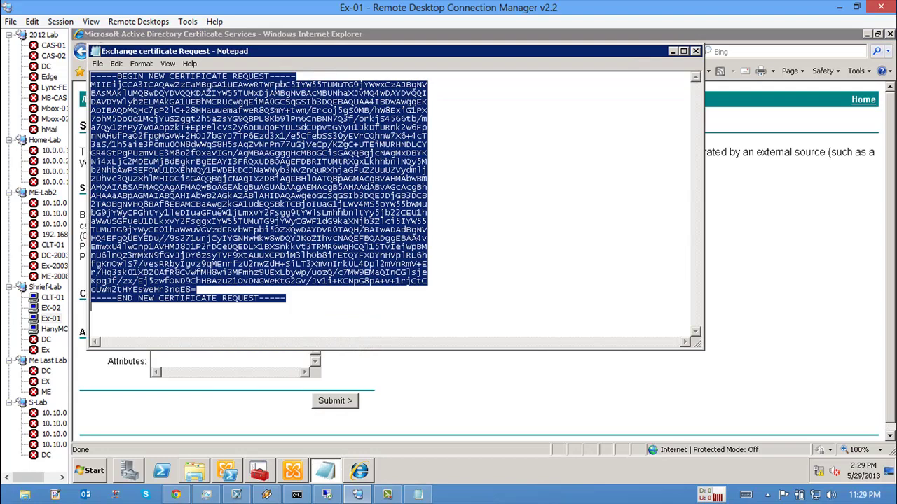
{"action": "key", "text": "alt+Tab"}
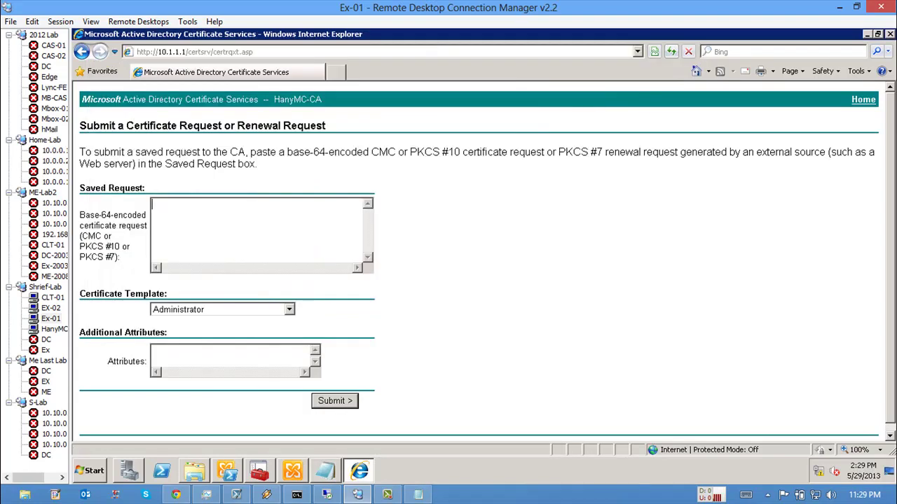
{"action": "key", "text": "ctrl+v"}
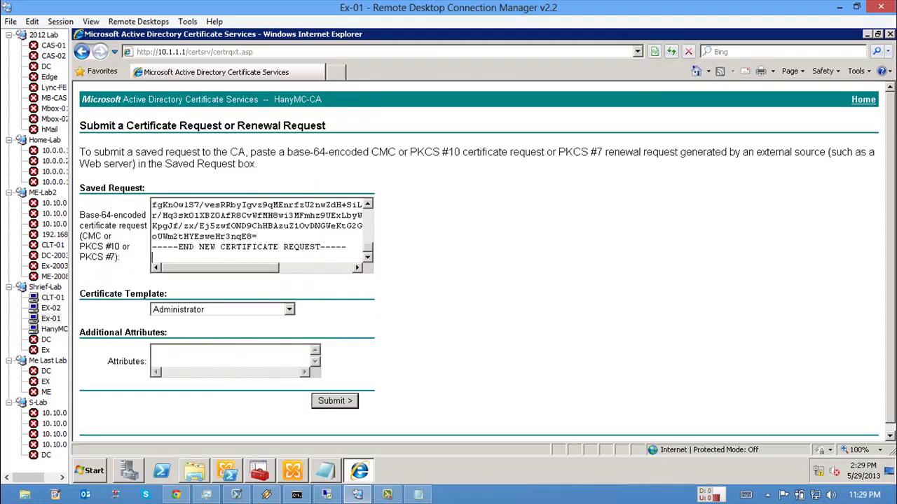
Step: Choose the Web Server template and submit the request so HanyMC-CA issues it
{"action": "left_click", "coordinate": [289, 309]}
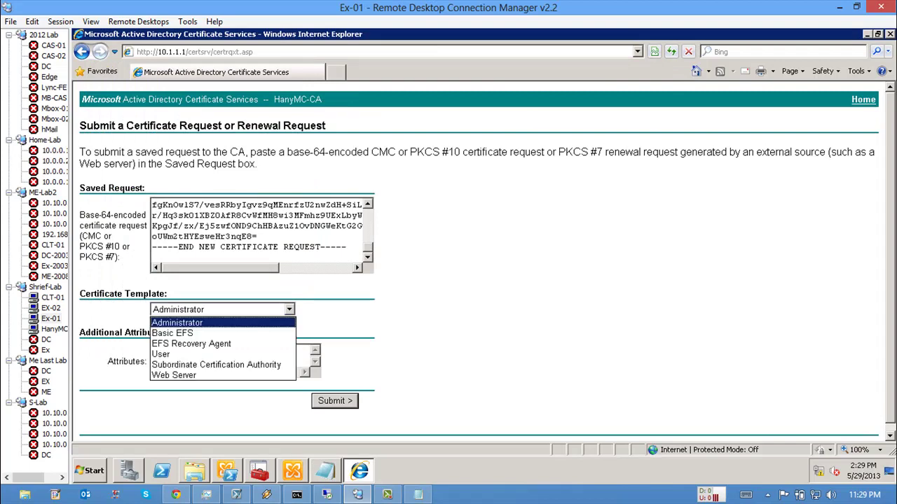
{"action": "left_click", "coordinate": [174, 374]}
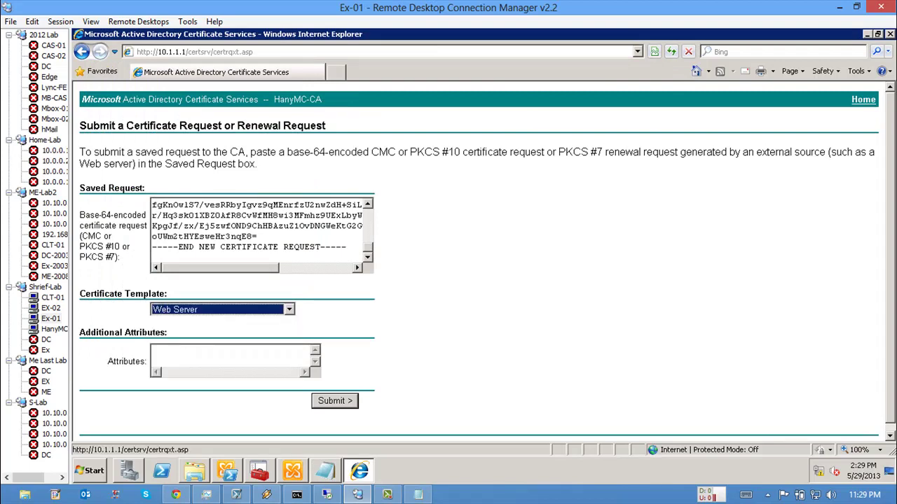
{"action": "key", "text": "Return"}
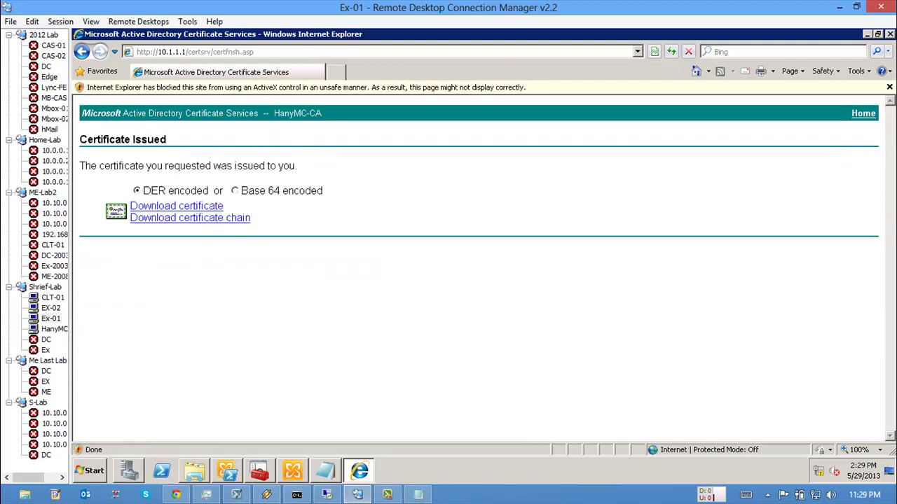
{"action": "left_click_drag", "start_coordinate": [98, 165], "coordinate": [288, 184]}
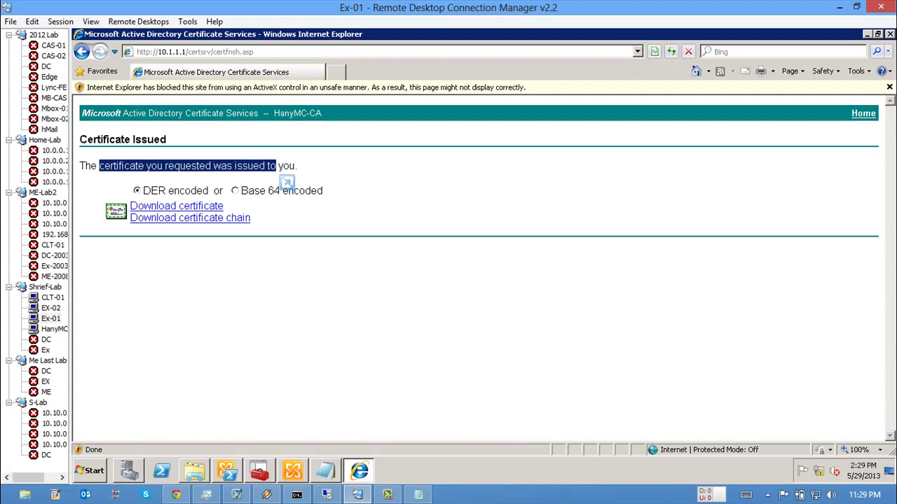
Step: Download the issued certificate and save it on drive C as 'exchange New cert.cer'
{"action": "left_click", "coordinate": [176, 206]}
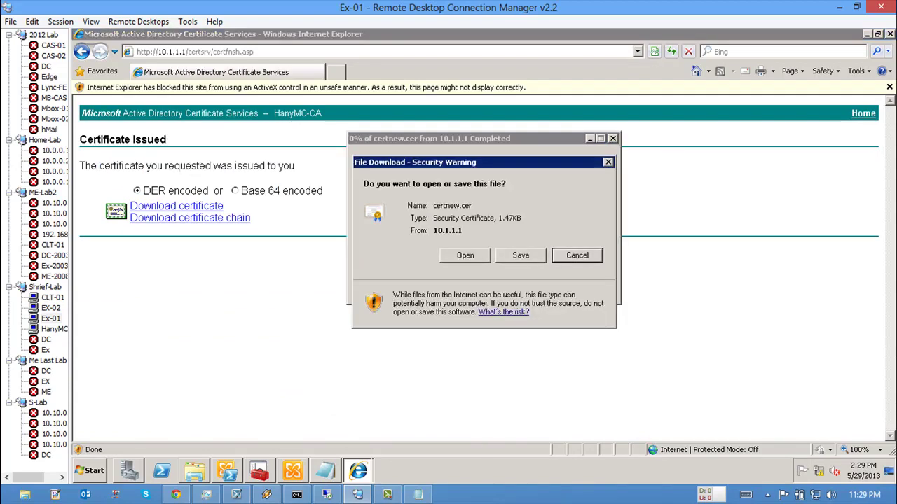
{"action": "left_click", "coordinate": [520, 255]}
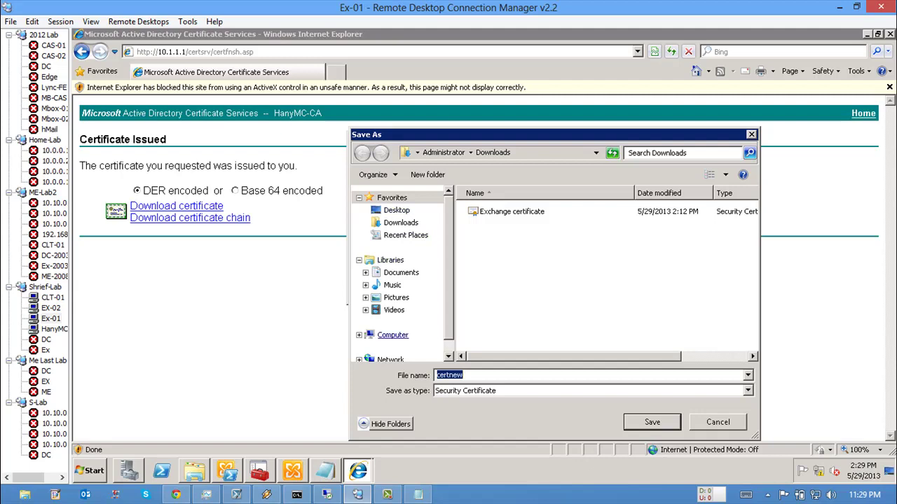
{"action": "left_click", "coordinate": [393, 335]}
{"action": "double_click", "coordinate": [505, 210]}
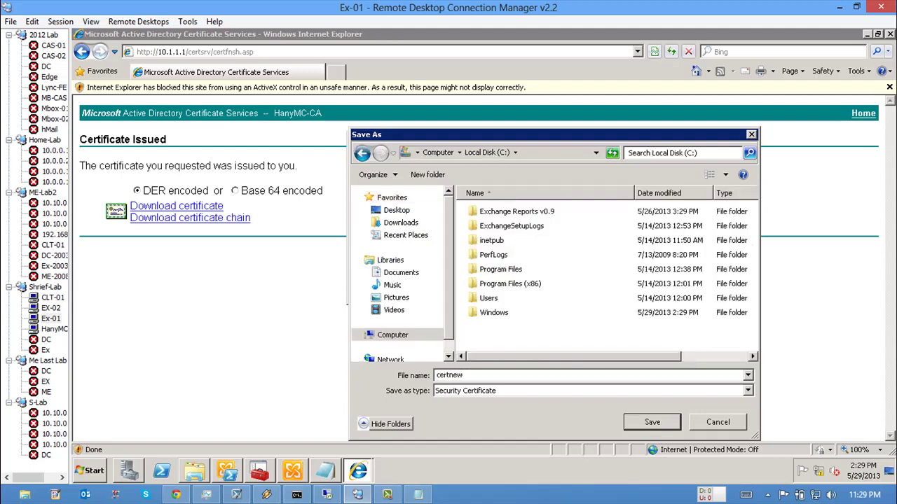
{"action": "left_click", "coordinate": [449, 375]}
{"action": "type", "text": "exchange "}
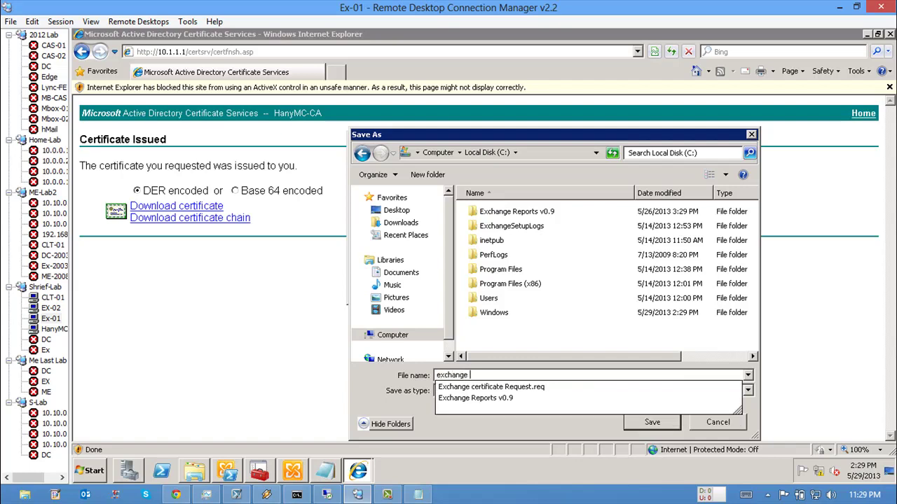
{"action": "type", "text": "cert"}
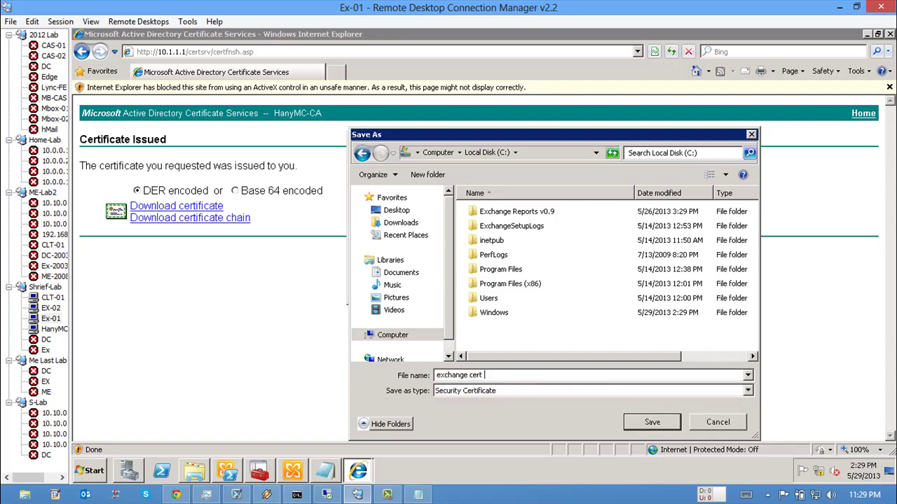
{"action": "type", "text": " New"}
{"action": "key", "text": "Return"}
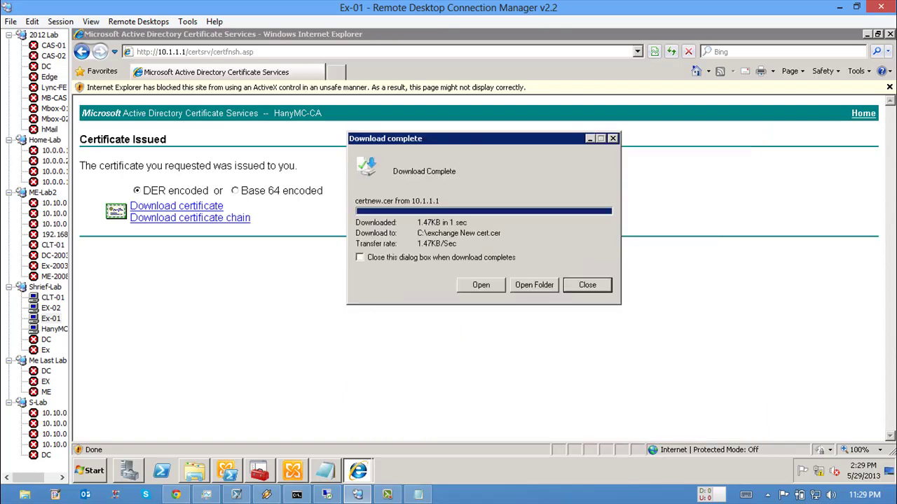
{"action": "key", "text": "Return"}
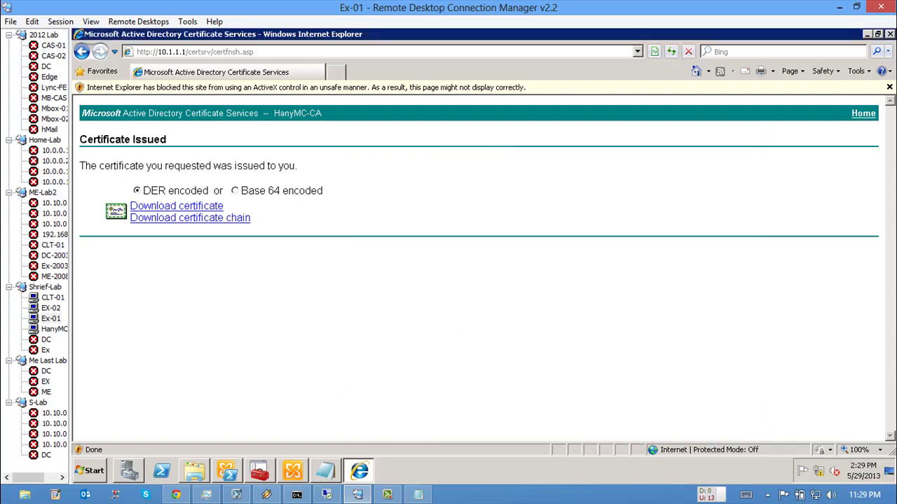
{"action": "key", "text": "alt+Tab"}
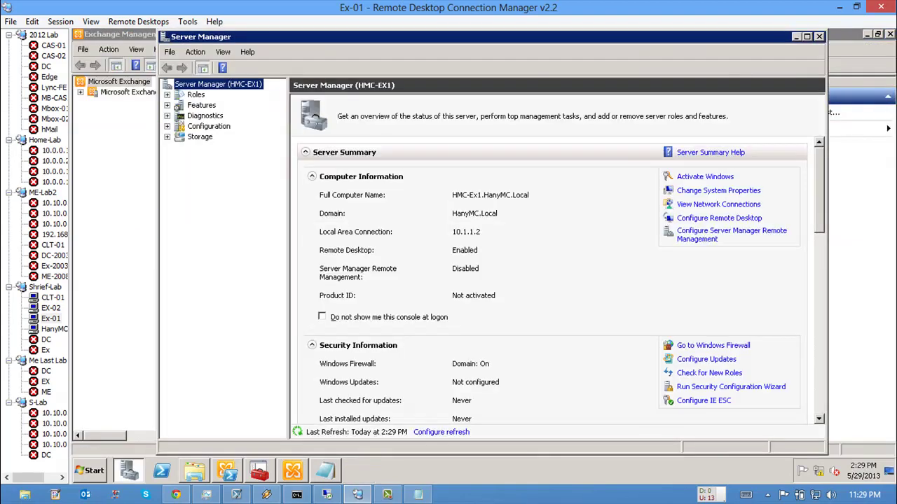
Step: In Exchange Server Configuration, select HMC-EX1's pending Mail.HanyMC.Local certificate and widen the Status column
{"action": "key", "text": "alt+Tab"}
{"action": "left_click", "coordinate": [140, 92]}
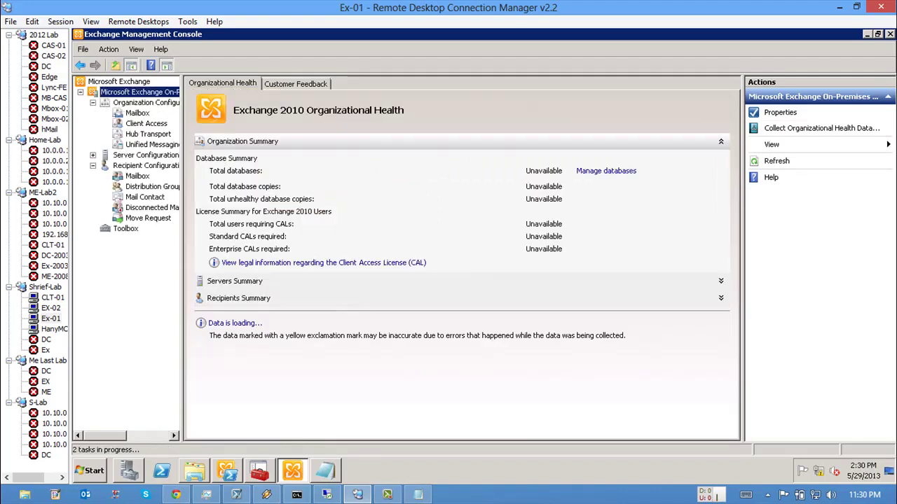
{"action": "left_click", "coordinate": [145, 155]}
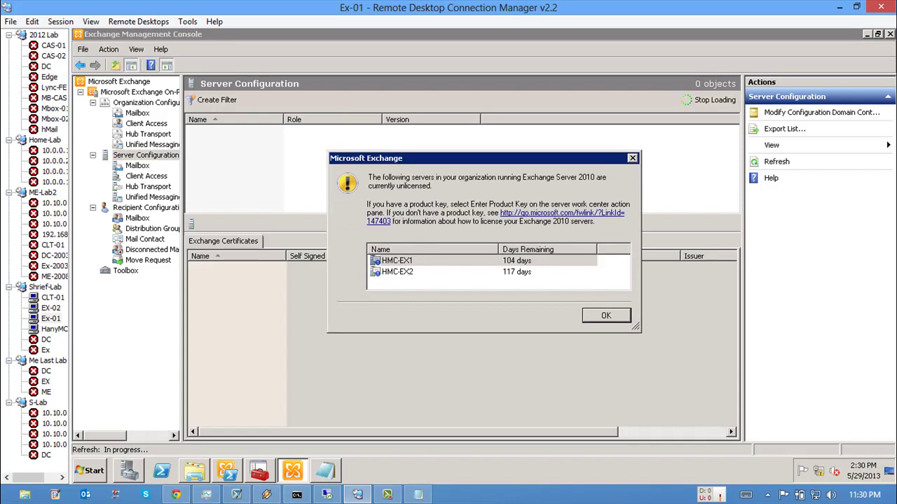
{"action": "key", "text": "Return"}
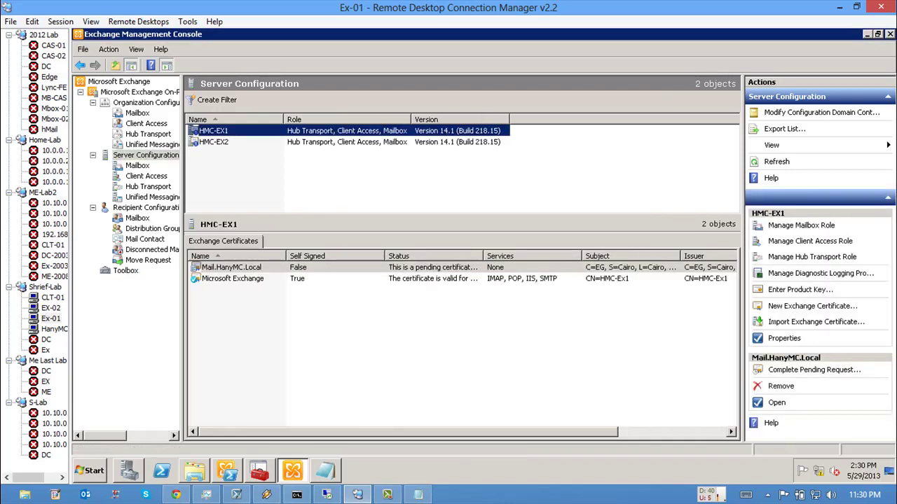
{"action": "left_click", "coordinate": [231, 267]}
{"action": "left_click_drag", "start_coordinate": [483, 255], "coordinate": [528, 256]}
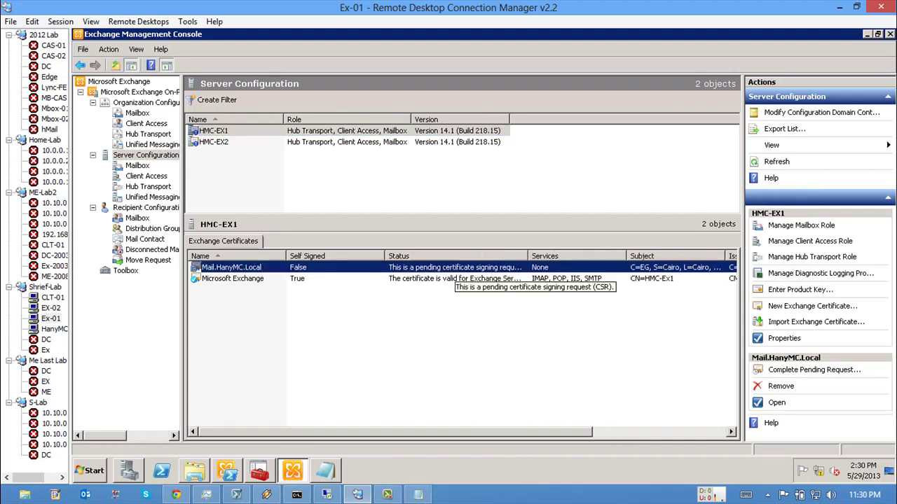
{"action": "left_click_drag", "start_coordinate": [384, 255], "coordinate": [352, 257]}
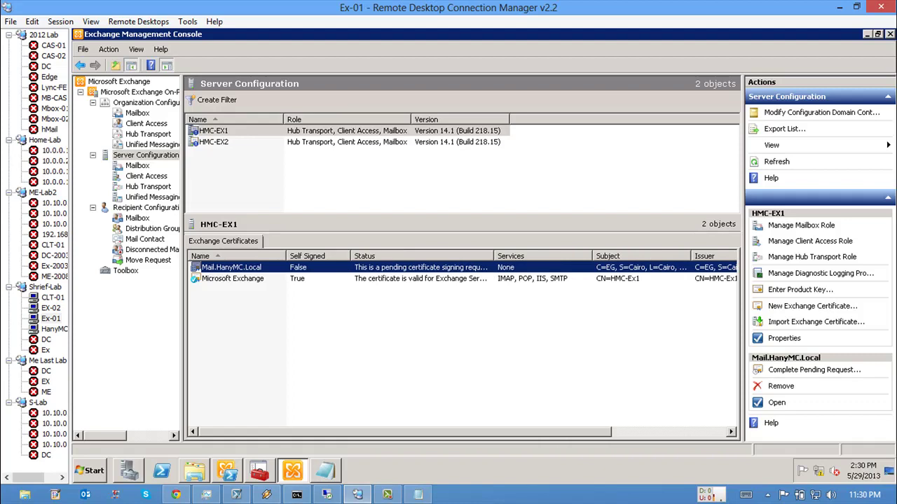
{"action": "right_click", "coordinate": [339, 263]}
Step: Complete the pending Mail.HanyMC.Local request using C:\exchange New cert.cer
{"action": "left_click", "coordinate": [343, 272]}
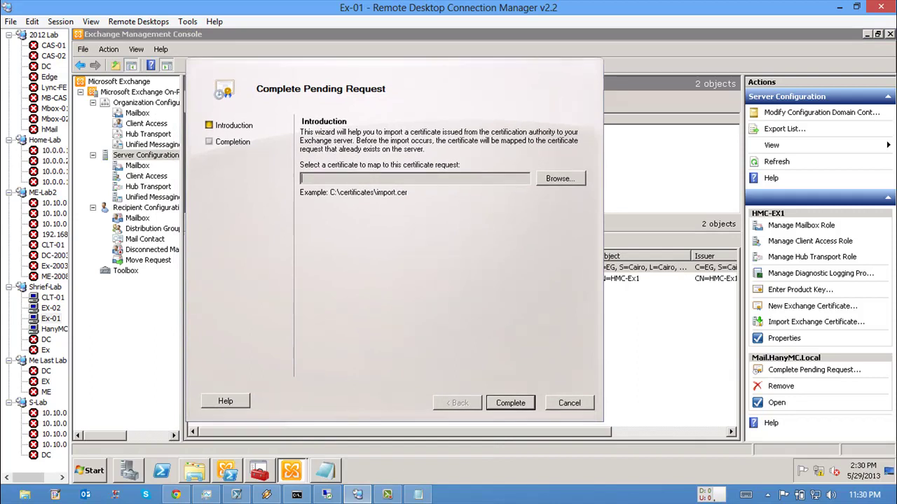
{"action": "left_click", "coordinate": [560, 178]}
{"action": "double_click", "coordinate": [346, 258]}
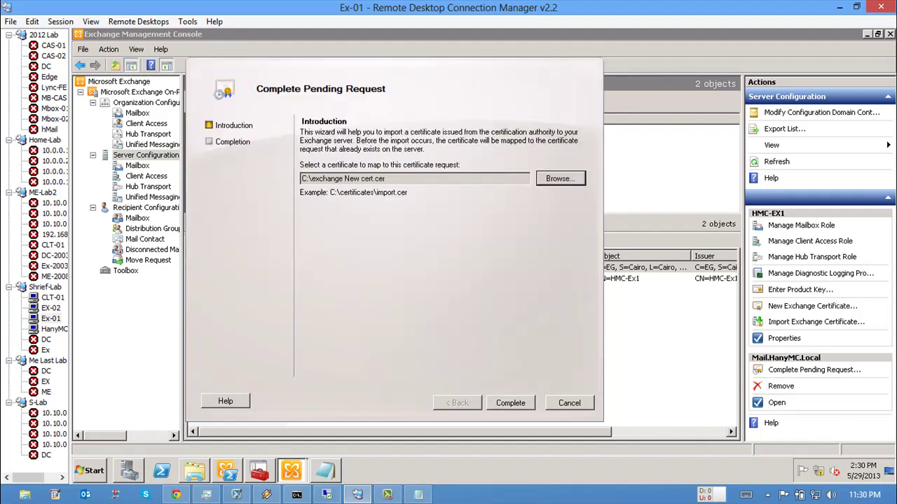
{"action": "left_click", "coordinate": [510, 403]}
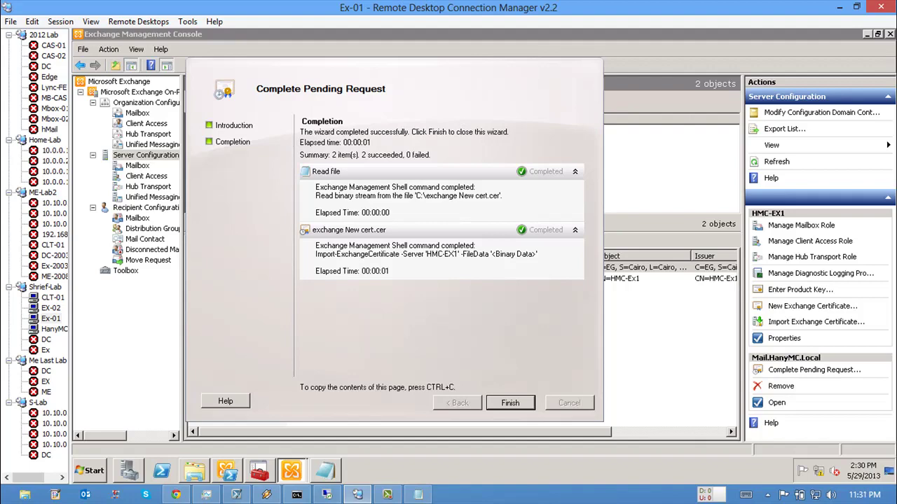
{"action": "left_click", "coordinate": [510, 403]}
Step: Open Mail.HanyMC.Local to verify it is issued by HanyMC-CA and valid until 5/29/2015
{"action": "left_click", "coordinate": [429, 267]}
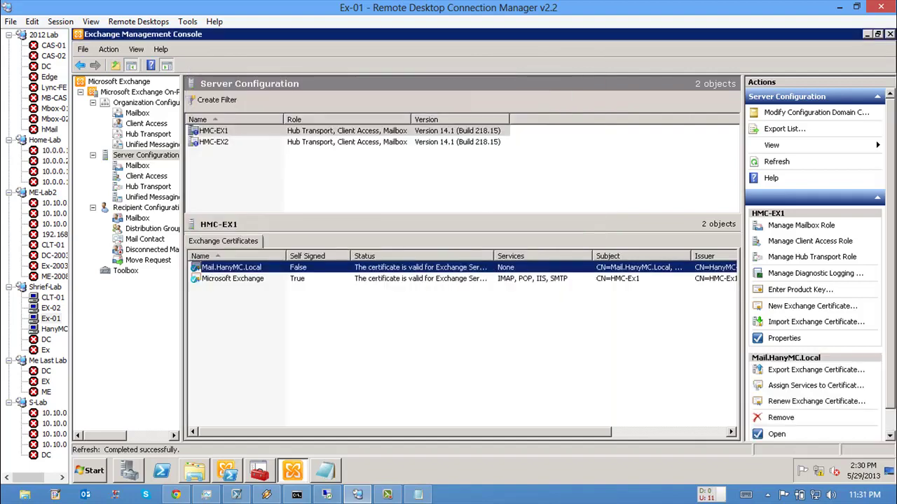
{"action": "key", "text": "Return"}
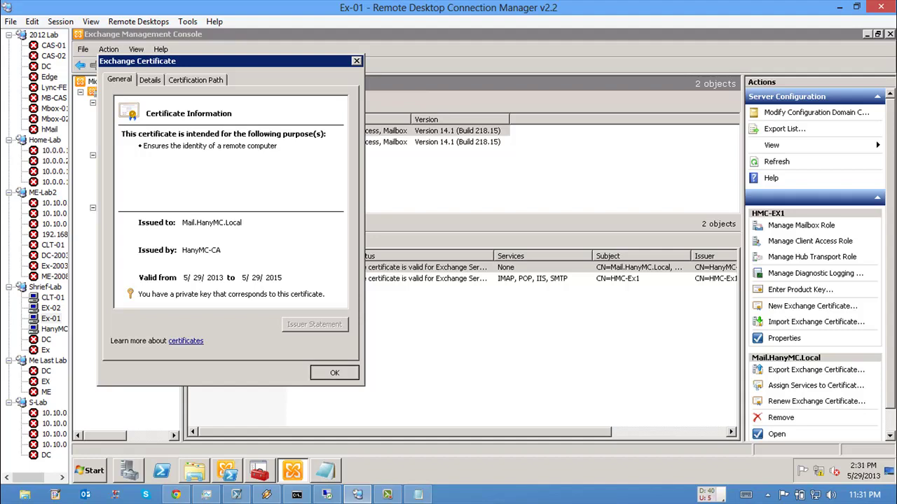
{"action": "key", "text": "Return"}
{"action": "key", "text": "super"}
{"action": "key", "text": "Up"}
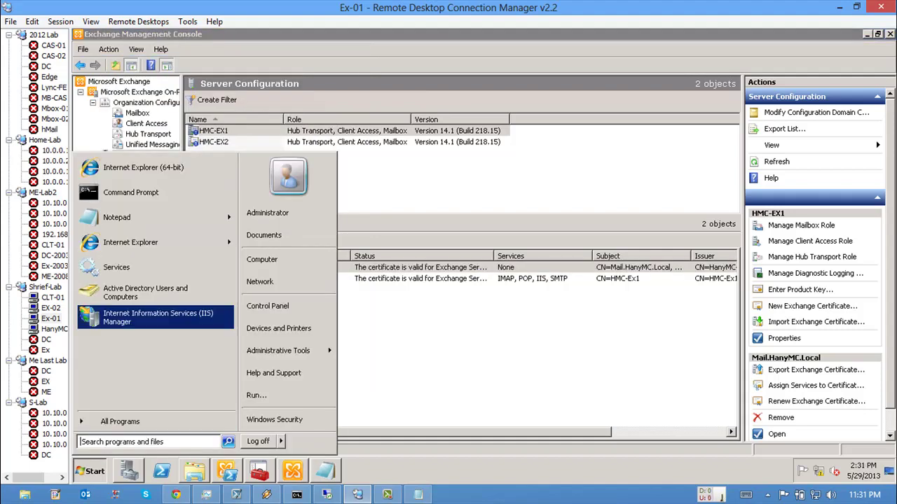
Step: In IIS Manager on HMC-EX1, view the certificate used by Default Web Site's https binding
{"action": "key", "text": "Return"}
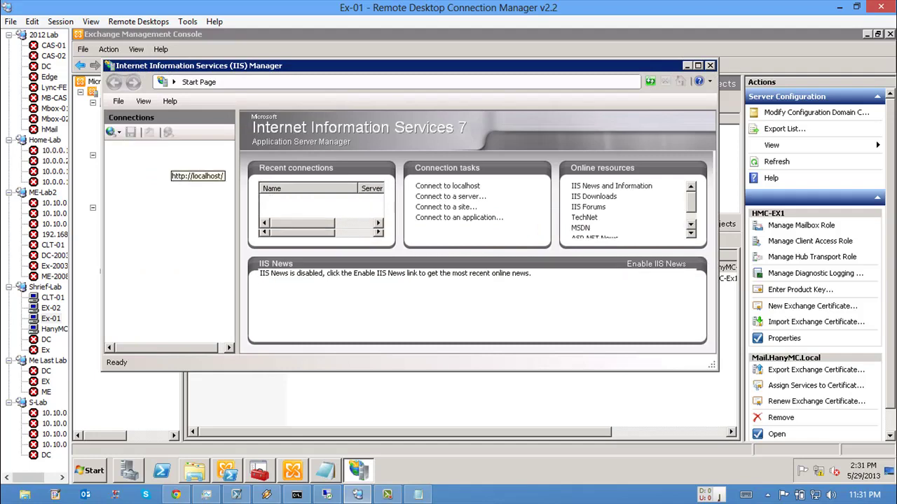
{"action": "left_click", "coordinate": [179, 156]}
{"action": "left_click", "coordinate": [124, 178]}
{"action": "left_click", "coordinate": [180, 187]}
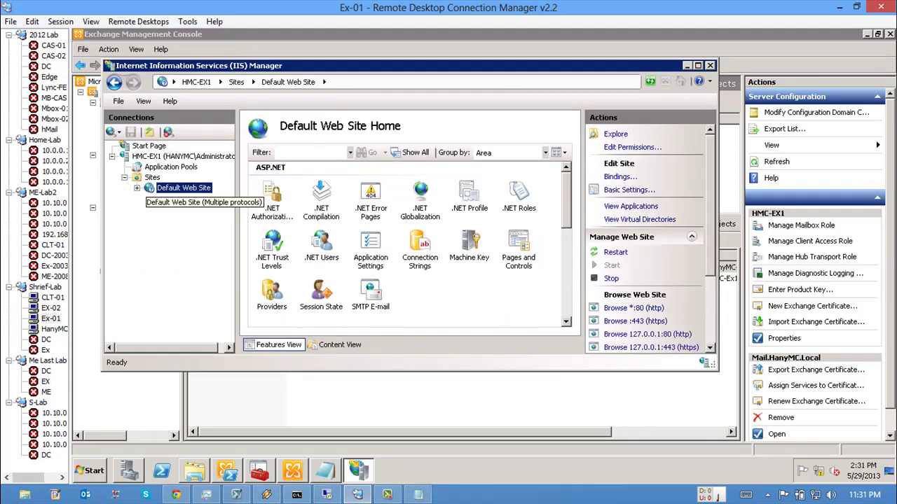
{"action": "left_click", "coordinate": [620, 177]}
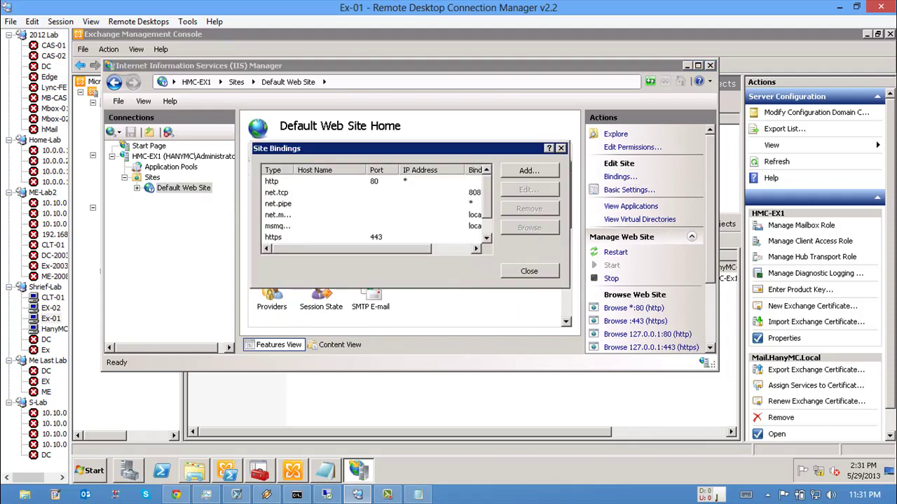
{"action": "left_click", "coordinate": [273, 237]}
{"action": "left_click", "coordinate": [529, 190]}
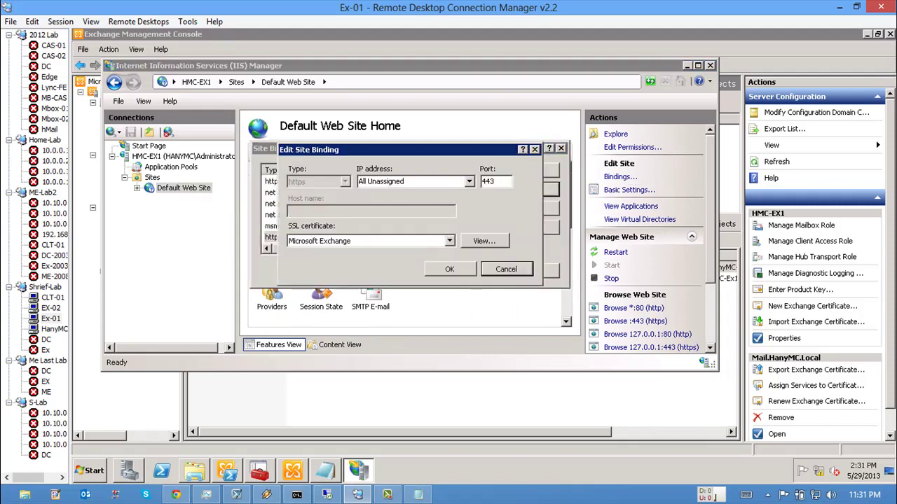
{"action": "left_click", "coordinate": [485, 241]}
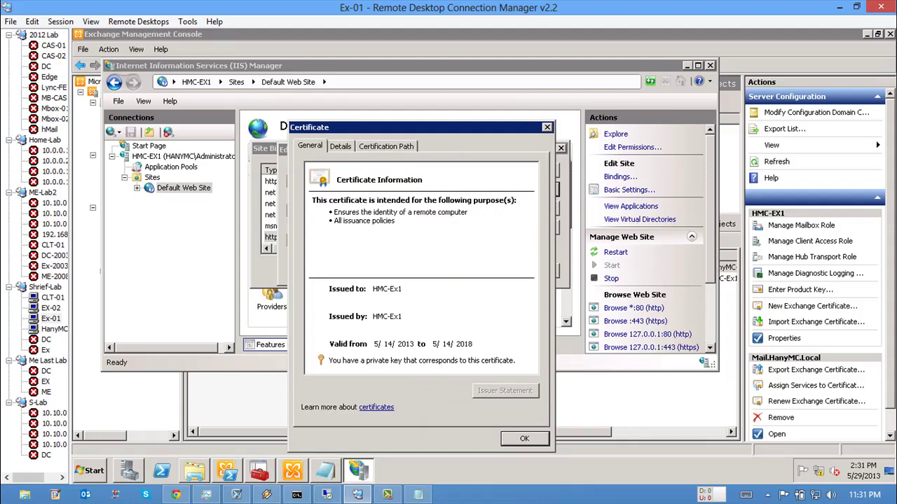
Step: Compare it with Mail.HanyMC.Local in the Personal store, close the binding dialogs, and minimize IIS Manager
{"action": "key", "text": "alt+Tab"}
{"action": "left_click", "coordinate": [143, 113]}
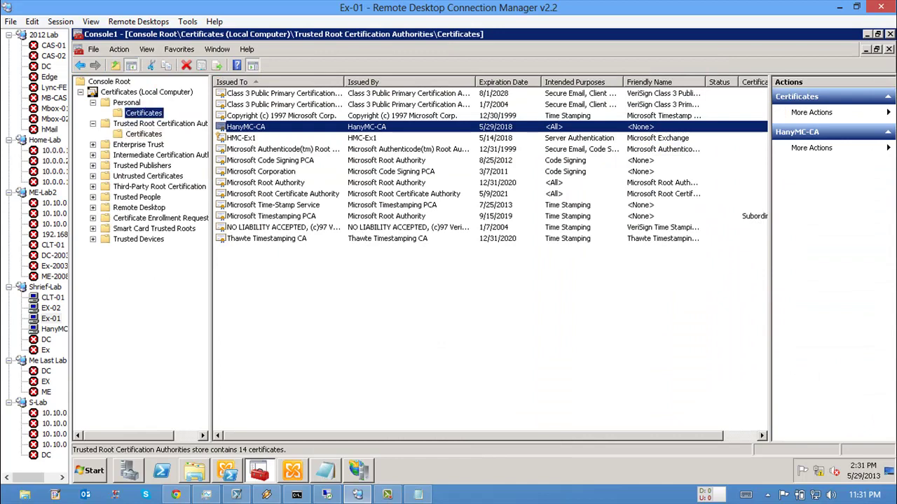
{"action": "left_click", "coordinate": [256, 104]}
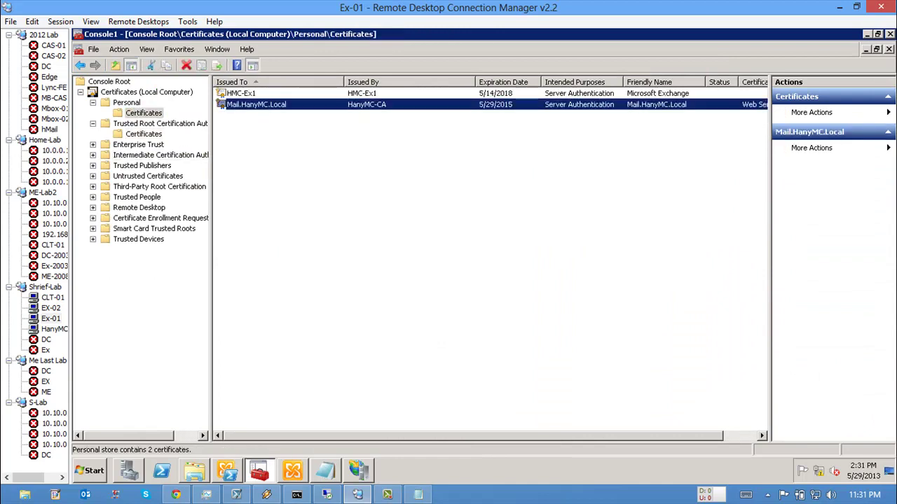
{"action": "key", "text": "F5"}
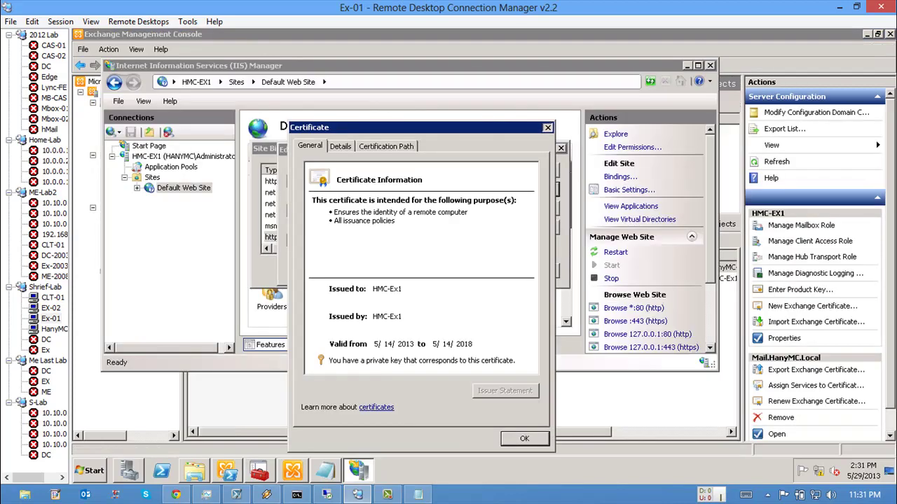
{"action": "key", "text": "Escape"}
{"action": "key", "text": "Return"}
{"action": "key", "text": "Escape"}
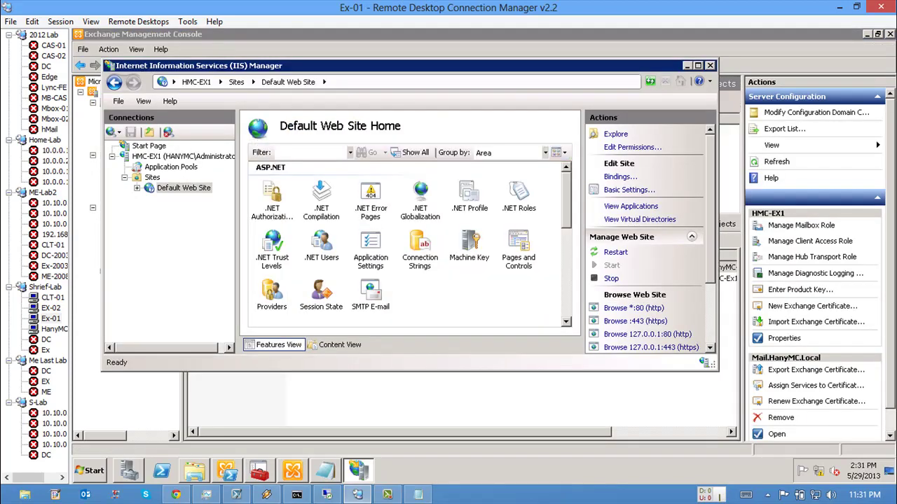
{"action": "left_click", "coordinate": [687, 65]}
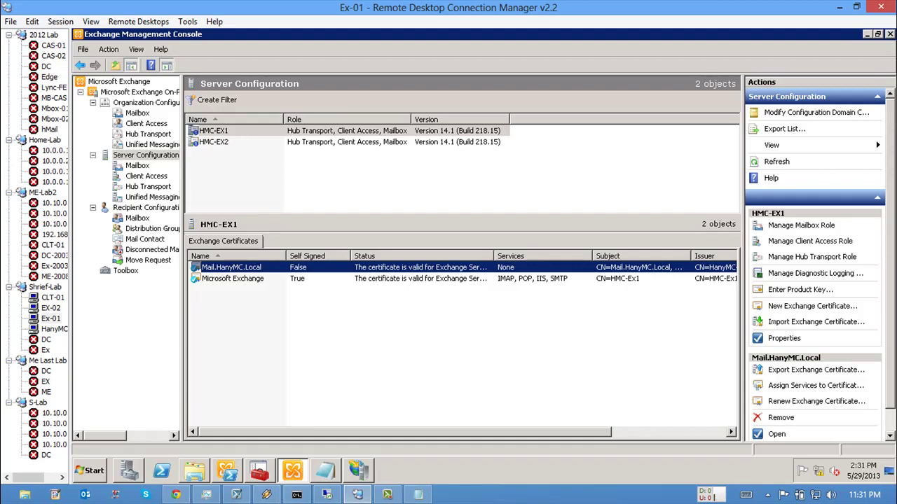
Step: Run Assign Services to Certificate on Mail.HanyMC.Local, ticking IIS for HMC-EX1, then reselect the certificate
{"action": "right_click", "coordinate": [329, 268]}
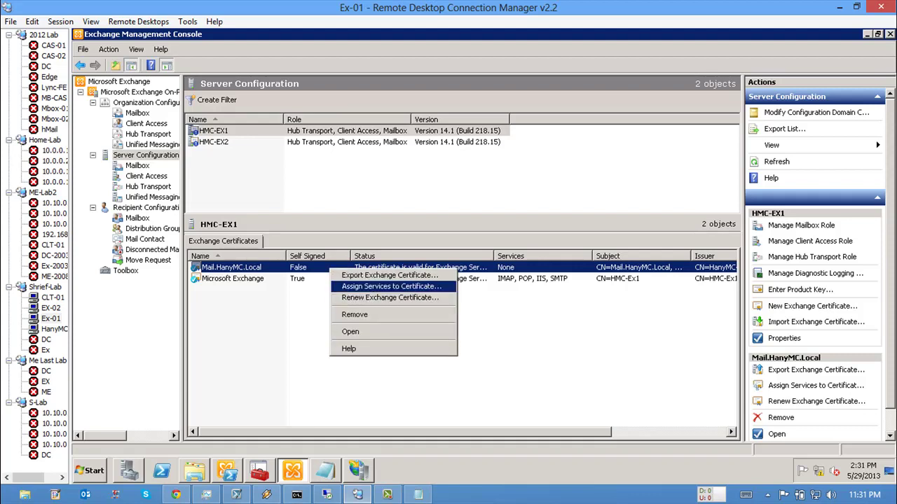
{"action": "left_click", "coordinate": [391, 287]}
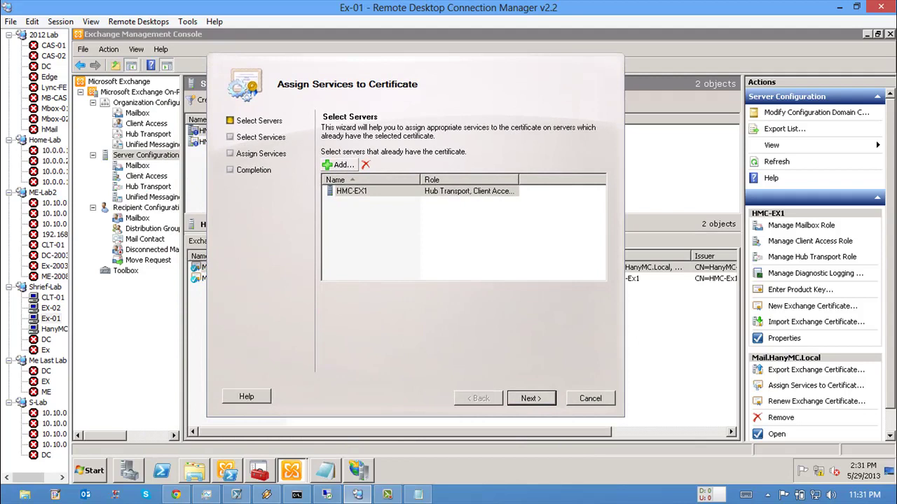
{"action": "key", "text": "Return"}
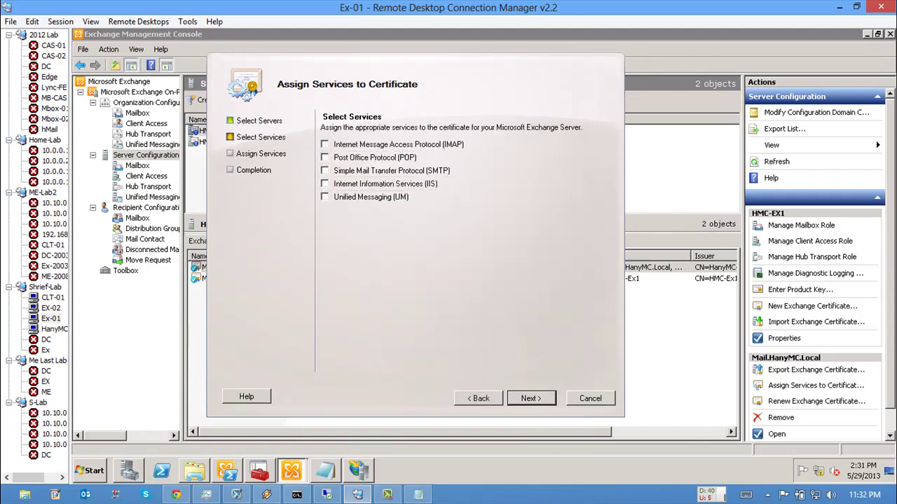
{"action": "left_click", "coordinate": [324, 184]}
{"action": "left_click", "coordinate": [531, 398]}
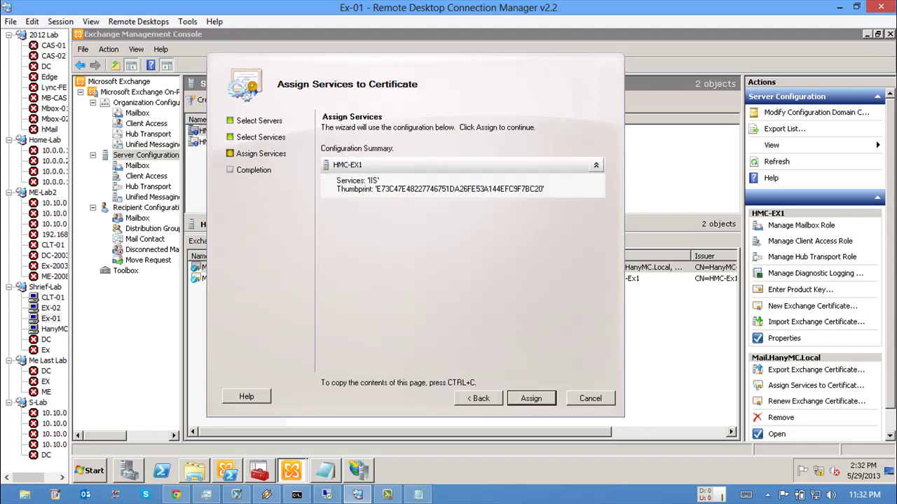
{"action": "key", "text": "Return"}
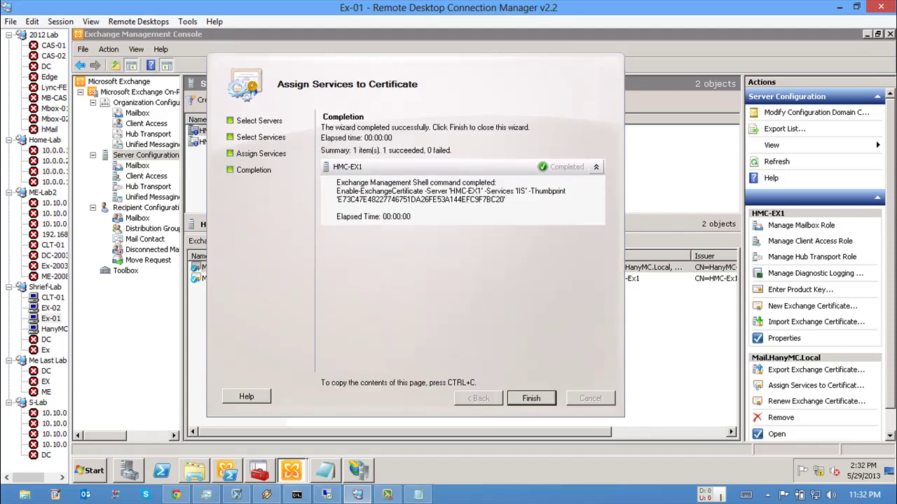
{"action": "key", "text": "Return"}
{"action": "left_click", "coordinate": [231, 267]}
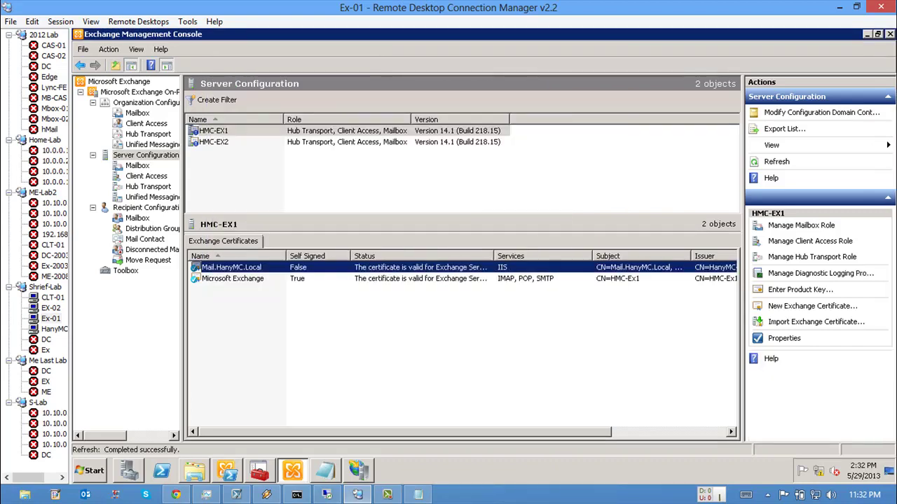
Step: In IIS Manager, verify the Default Web Site's https 443 binding uses the Mail.HanyMC.Local certificate
{"action": "key", "text": "alt+Tab"}
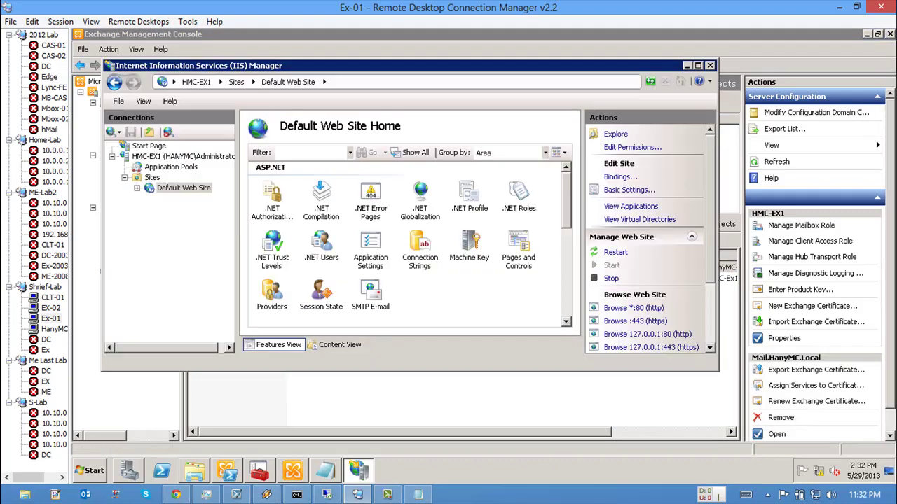
{"action": "left_click", "coordinate": [203, 188]}
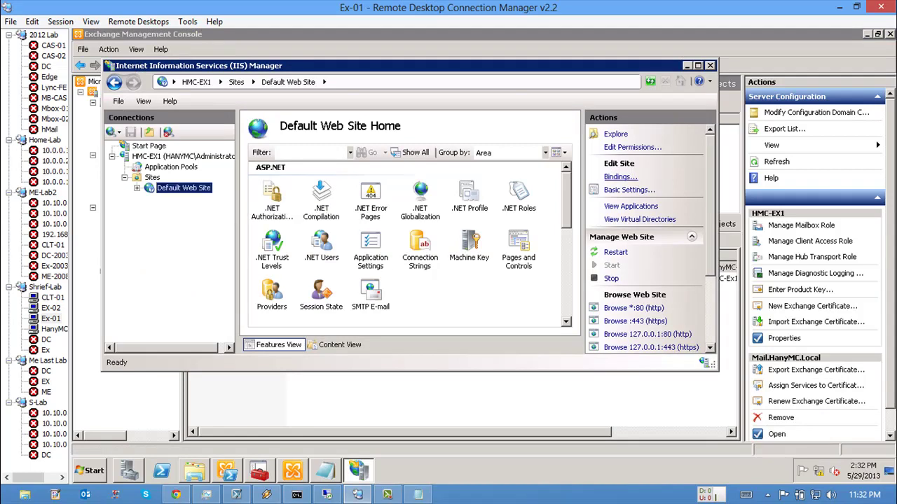
{"action": "left_click", "coordinate": [620, 177]}
{"action": "left_click", "coordinate": [273, 237]}
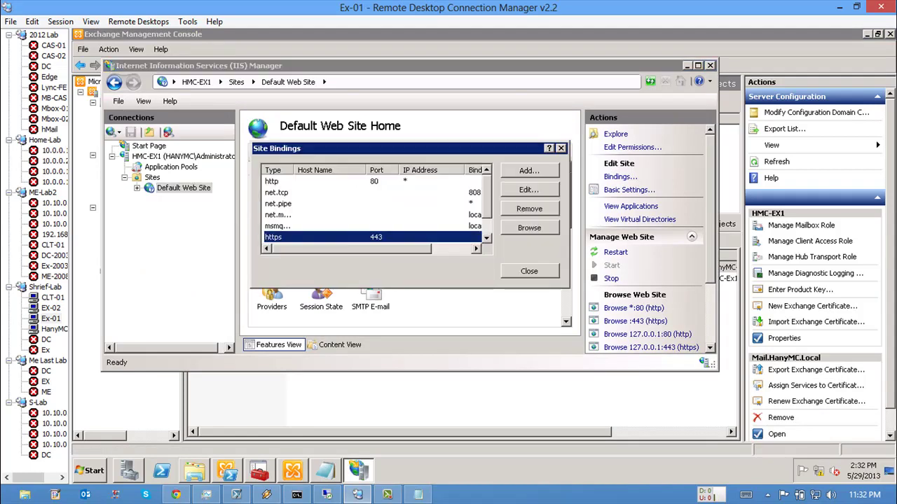
{"action": "left_click", "coordinate": [529, 189]}
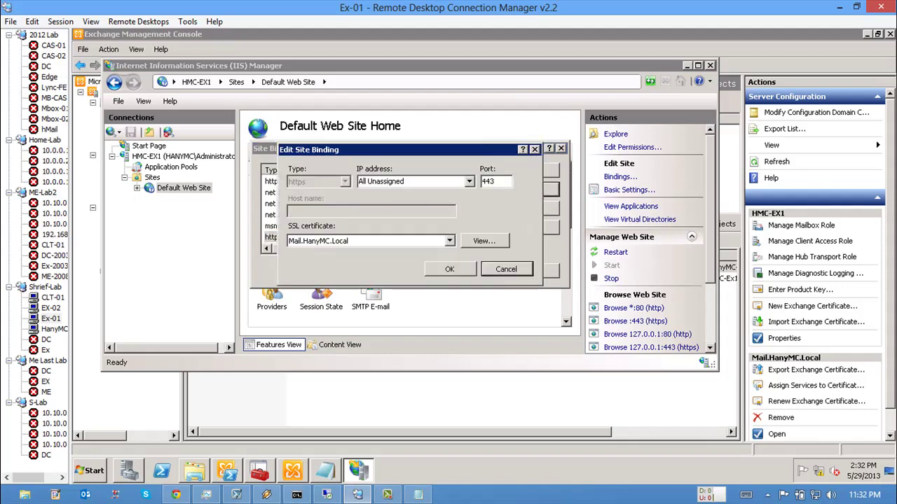
{"action": "left_click", "coordinate": [484, 240]}
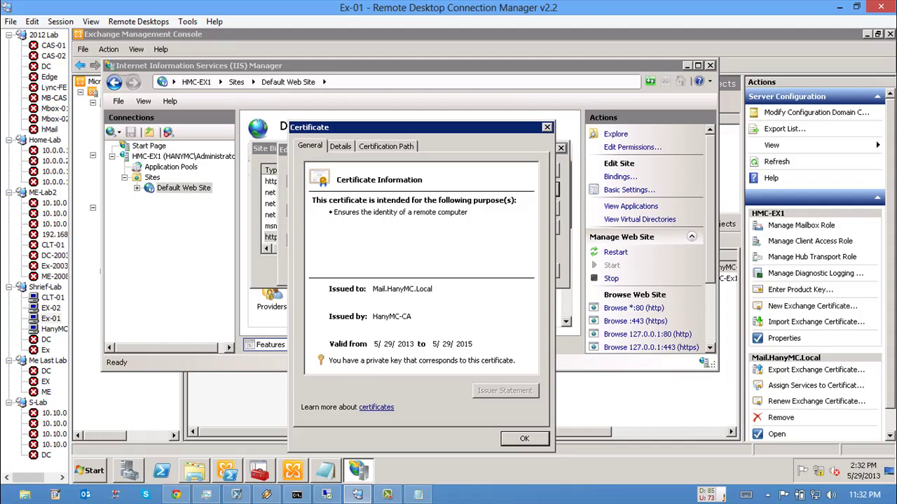
{"action": "key", "text": "Escape"}
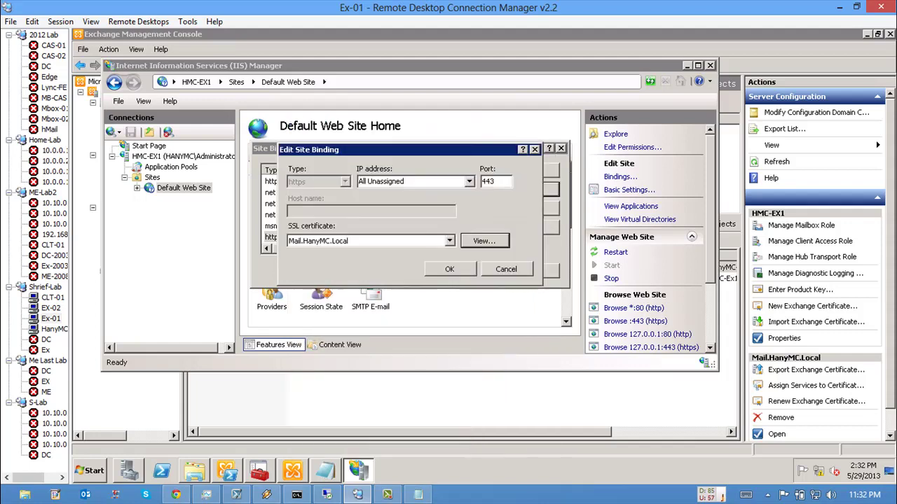
{"action": "key", "text": "Escape"}
{"action": "key", "text": "Escape"}
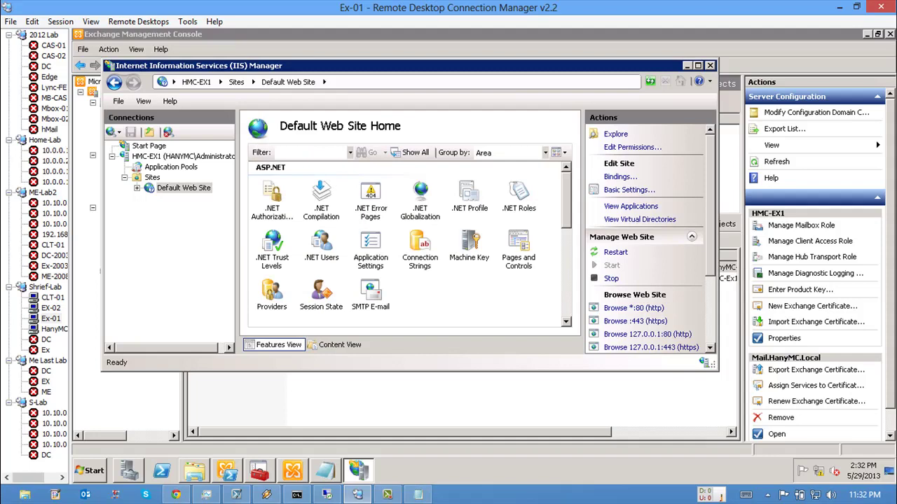
Step: Minimize IIS Manager and bring up the Start menu's All Programs list
{"action": "left_click", "coordinate": [686, 65]}
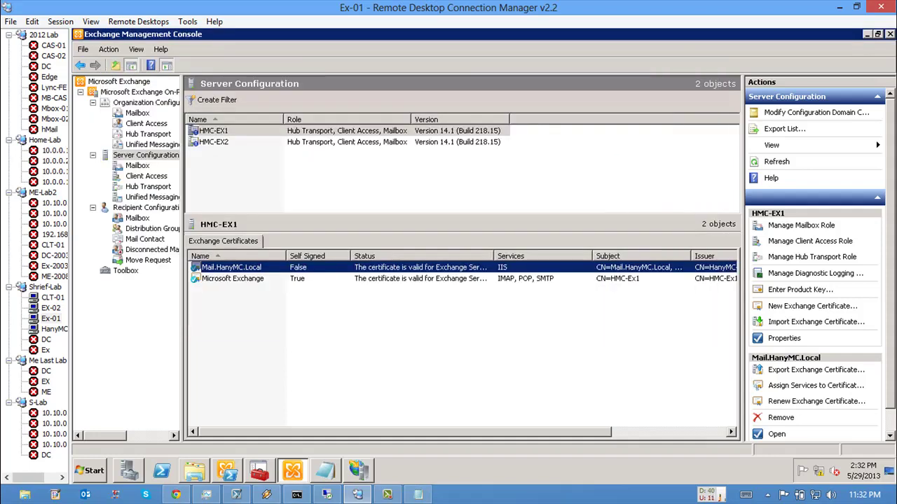
{"action": "key", "text": "super"}
{"action": "left_click", "coordinate": [120, 421]}
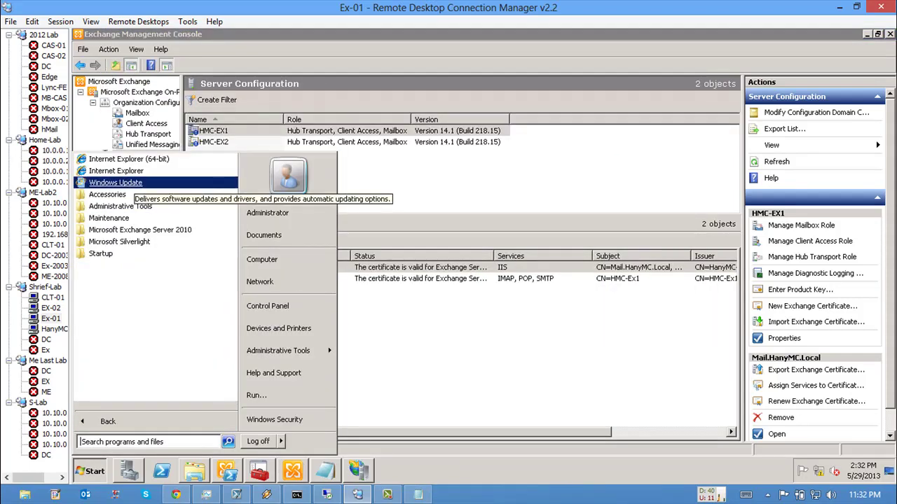
{"action": "key", "text": "Escape"}
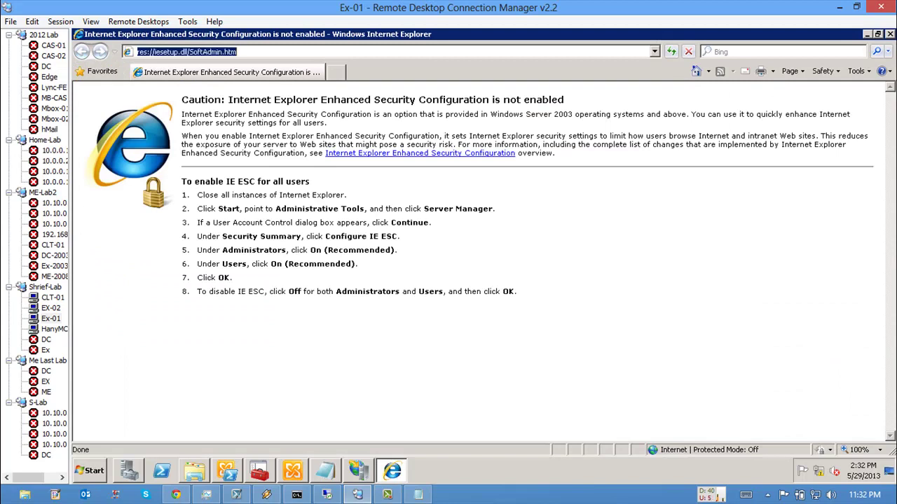
{"action": "type", "text": "https"}
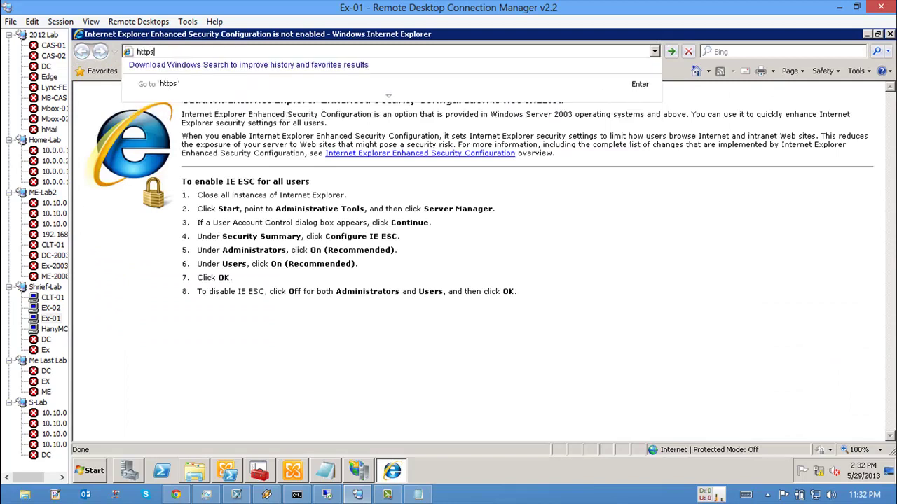
{"action": "type", "text": "://mail.hanymc.local"}
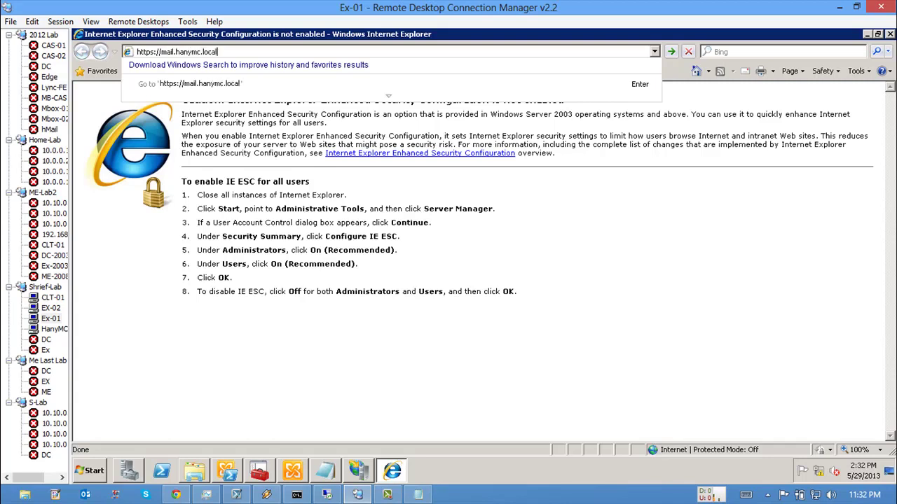
{"action": "type", "text": "/owa"}
{"action": "key", "text": "Return"}
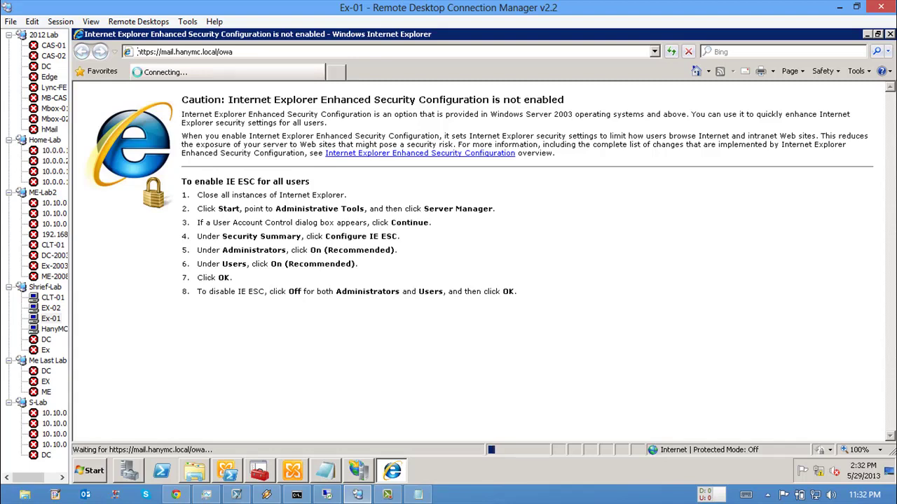
Step: In Exchange Management Shell, run cd\ and ping mail, then return to the OWA page
{"action": "key", "text": "alt+Tab"}
{"action": "type", "text": "cd\\"}
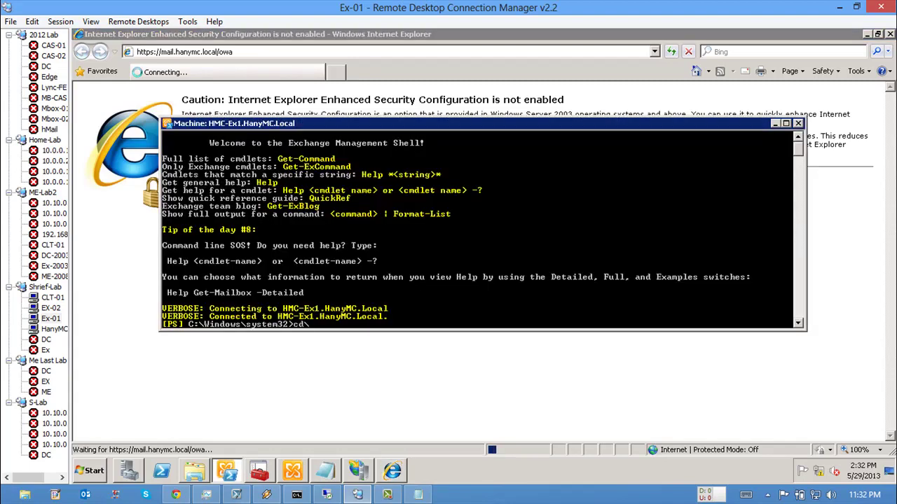
{"action": "key", "text": "Return"}
{"action": "type", "text": "ping mail"}
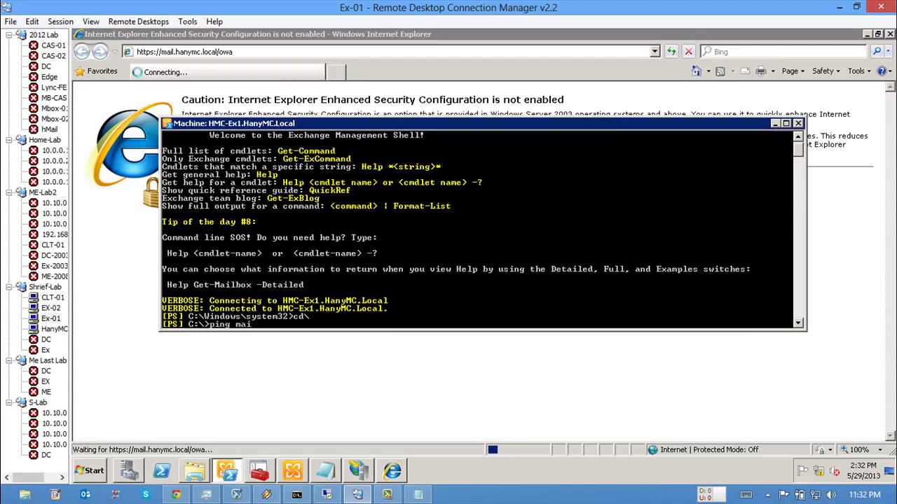
{"action": "key", "text": "Return"}
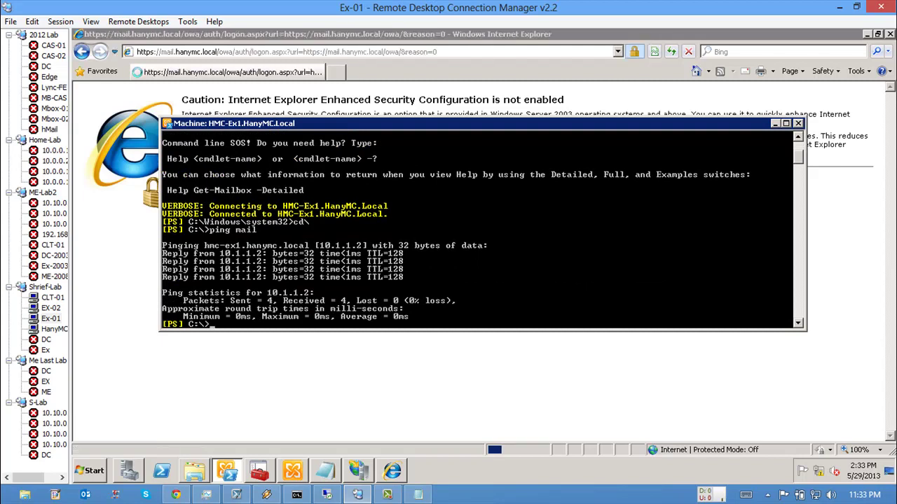
{"action": "key", "text": "alt+Tab"}
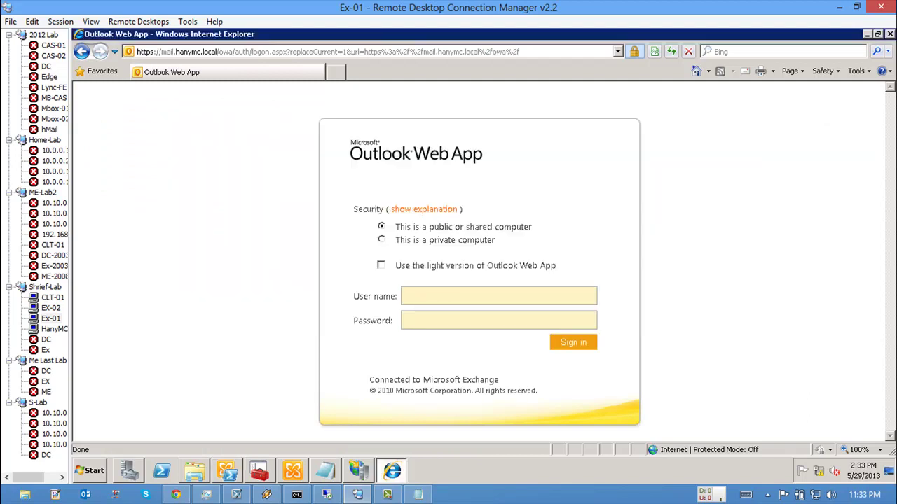
Step: Highlight the mail.hanymc.local host in the address bar and open the site certificate's Details tab
{"action": "left_click", "coordinate": [166, 52]}
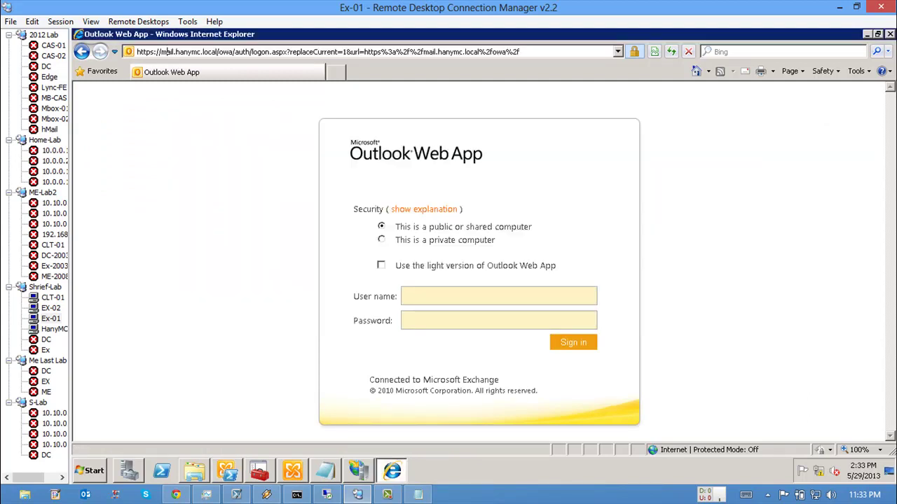
{"action": "left_click_drag", "start_coordinate": [161, 52], "coordinate": [203, 52]}
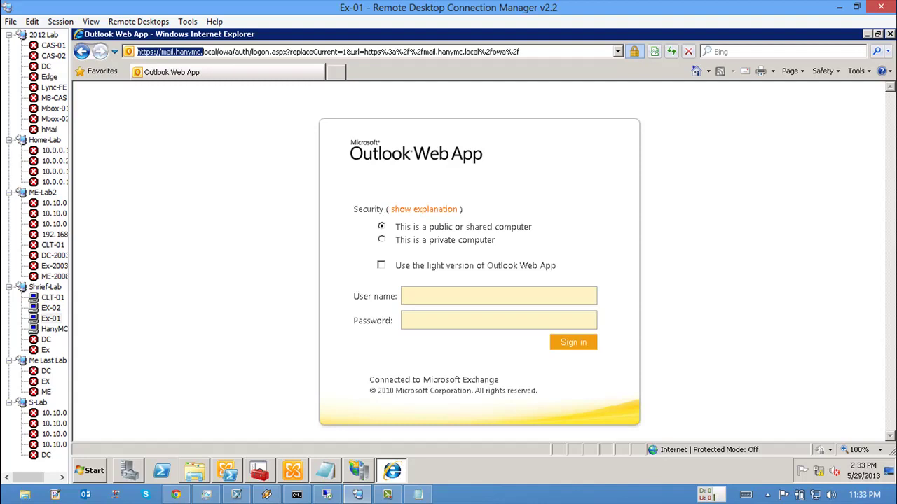
{"action": "left_click", "coordinate": [633, 52]}
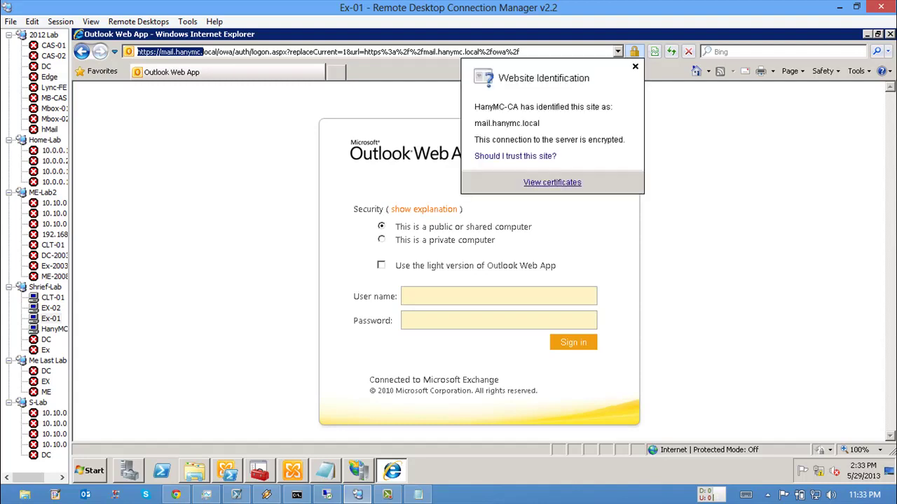
{"action": "left_click", "coordinate": [552, 182]}
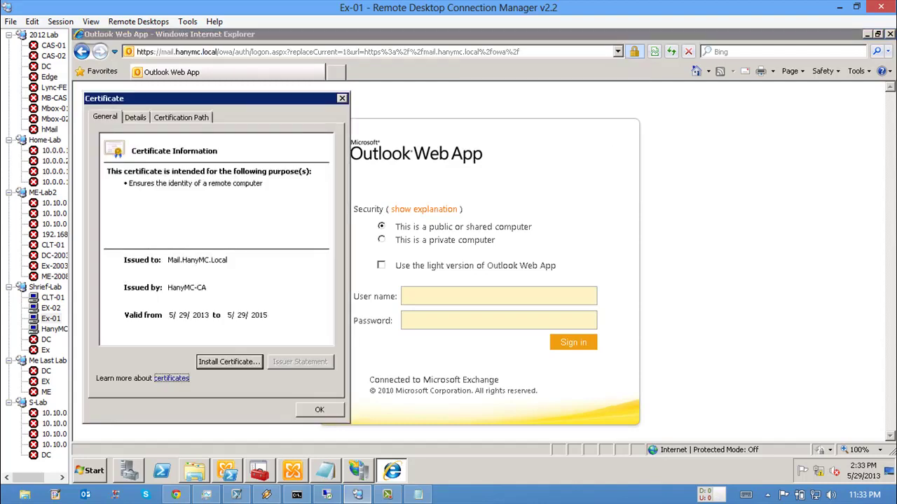
{"action": "left_click", "coordinate": [135, 117]}
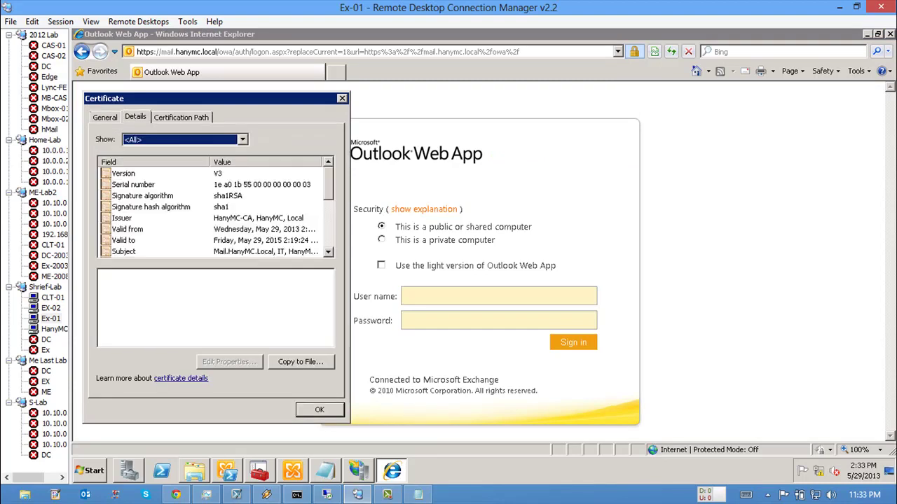
{"action": "scroll", "coordinate": [216, 212], "scroll_direction": "down", "scroll_amount": 2}
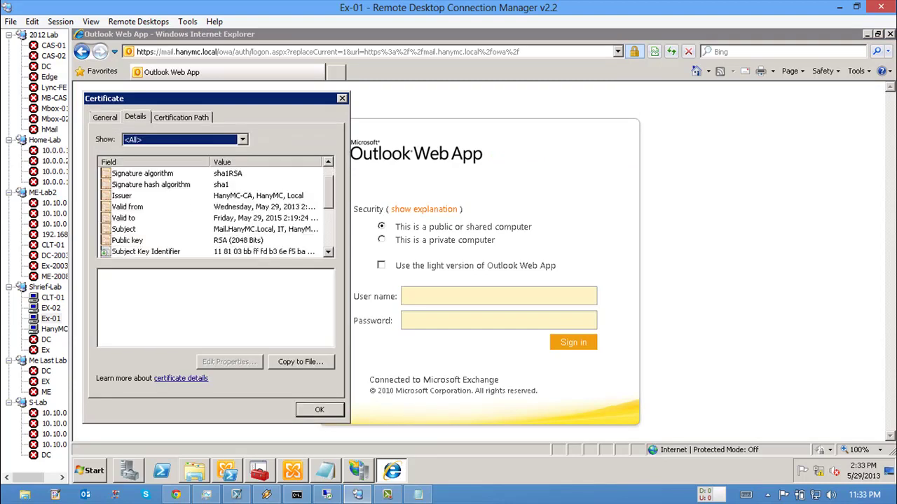
Step: Inspect the certificate's Issuer (HanyMC-CA), Subject and public key fields
{"action": "left_click", "coordinate": [122, 195]}
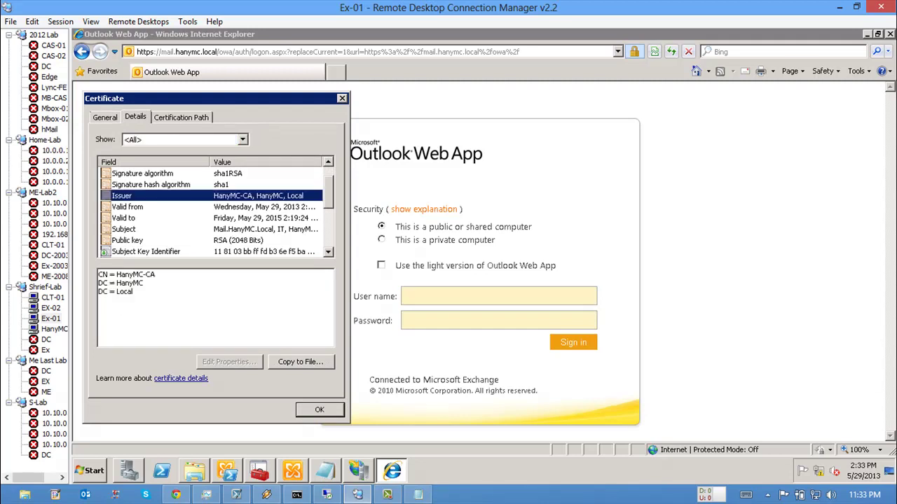
{"action": "left_click_drag", "start_coordinate": [116, 275], "coordinate": [133, 291]}
{"action": "left_click", "coordinate": [145, 276]}
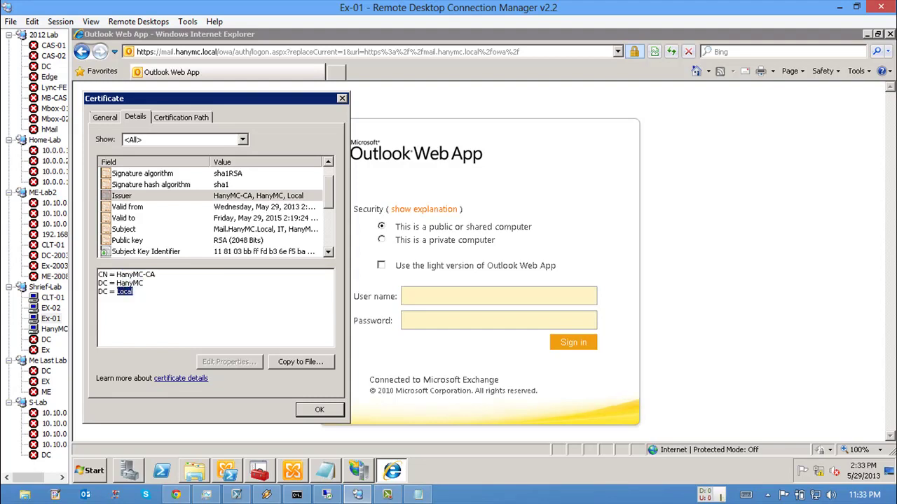
{"action": "left_click", "coordinate": [123, 229]}
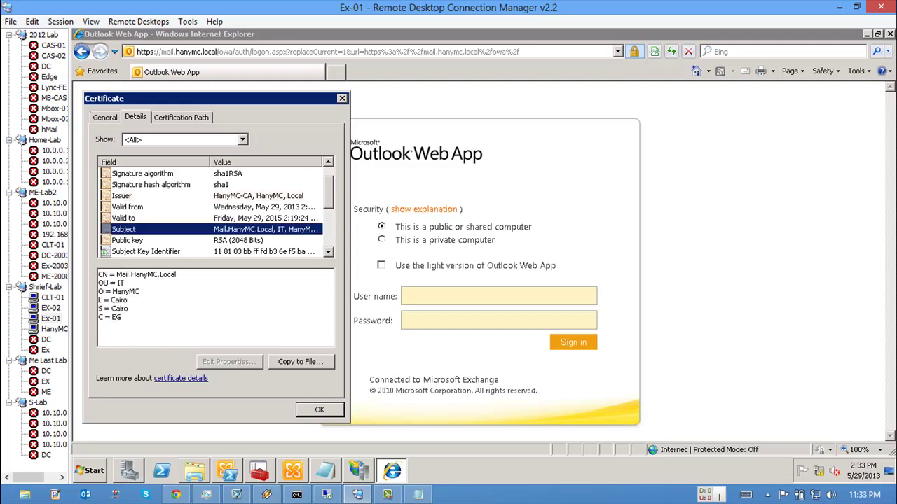
{"action": "left_click_drag", "start_coordinate": [117, 274], "coordinate": [127, 291]}
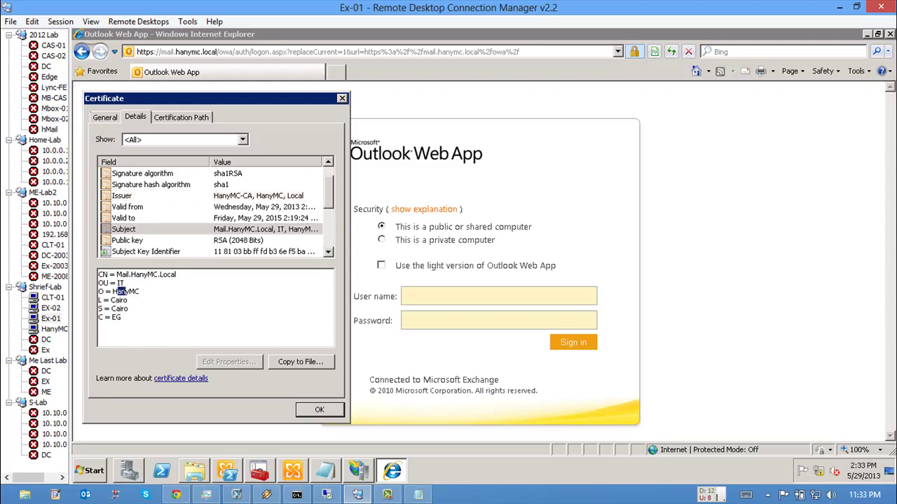
{"action": "left_click", "coordinate": [127, 240]}
{"action": "scroll", "coordinate": [217, 207], "scroll_direction": "down", "scroll_amount": 3}
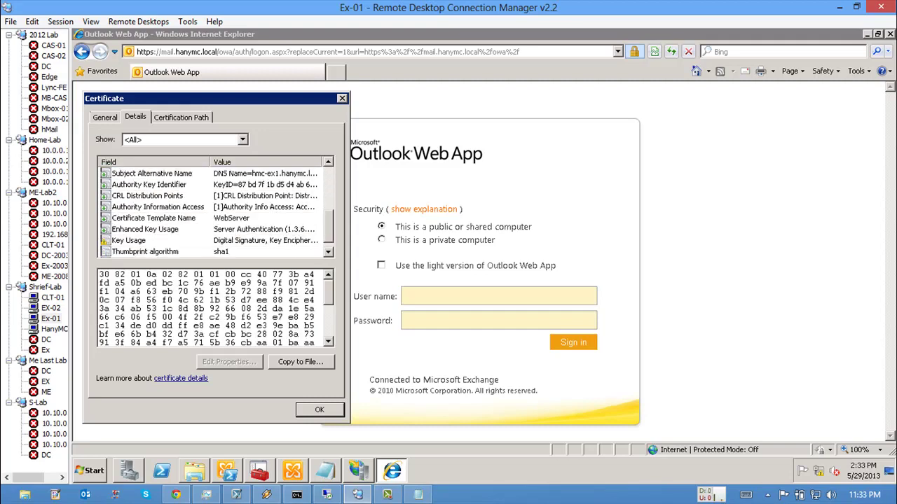
Step: Review the Subject Alternative Name DNS entries and the WebServer template, then close the certificate
{"action": "left_click", "coordinate": [151, 173]}
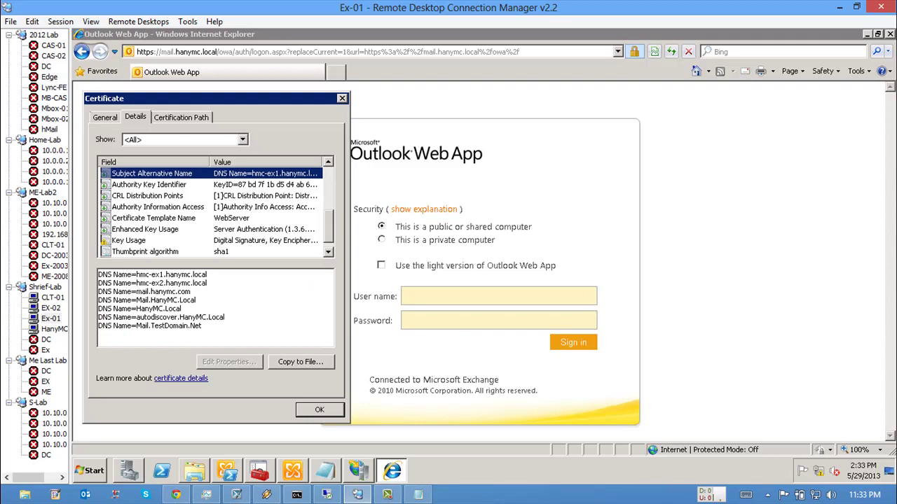
{"action": "left_click_drag", "start_coordinate": [207, 326], "coordinate": [99, 273]}
{"action": "left_click", "coordinate": [137, 317]}
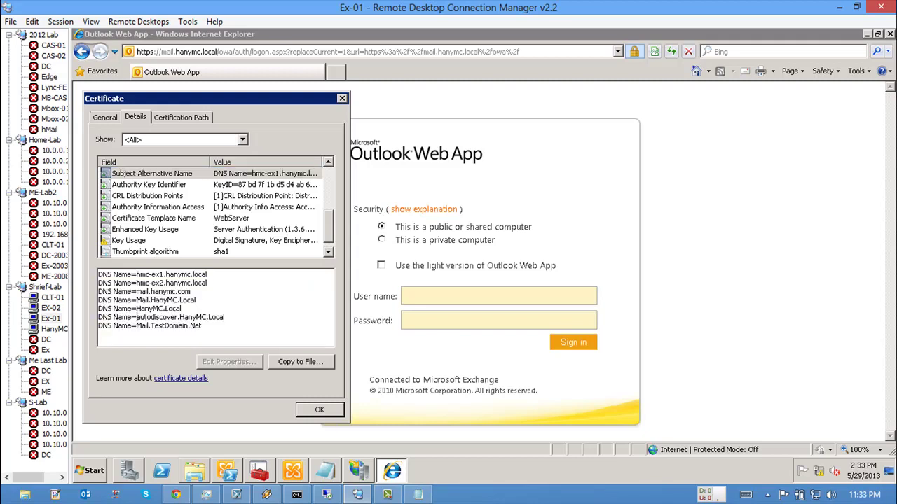
{"action": "left_click_drag", "start_coordinate": [137, 326], "coordinate": [203, 327]}
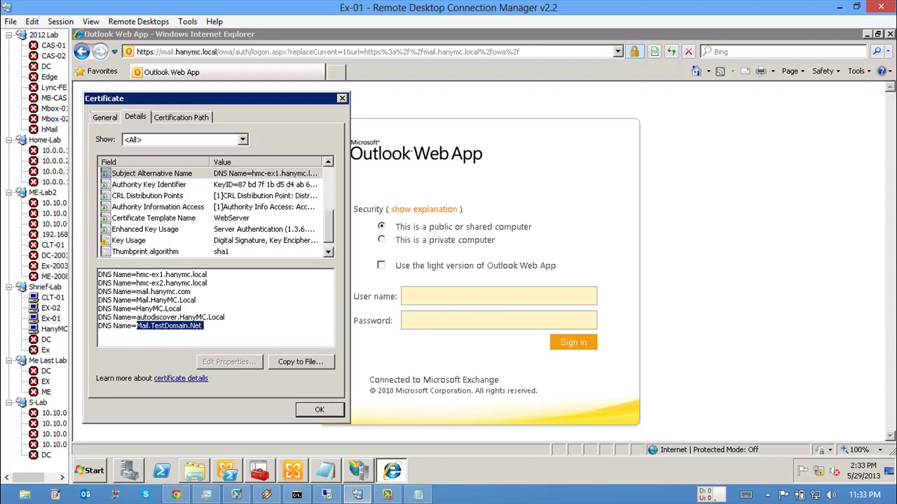
{"action": "left_click", "coordinate": [153, 218]}
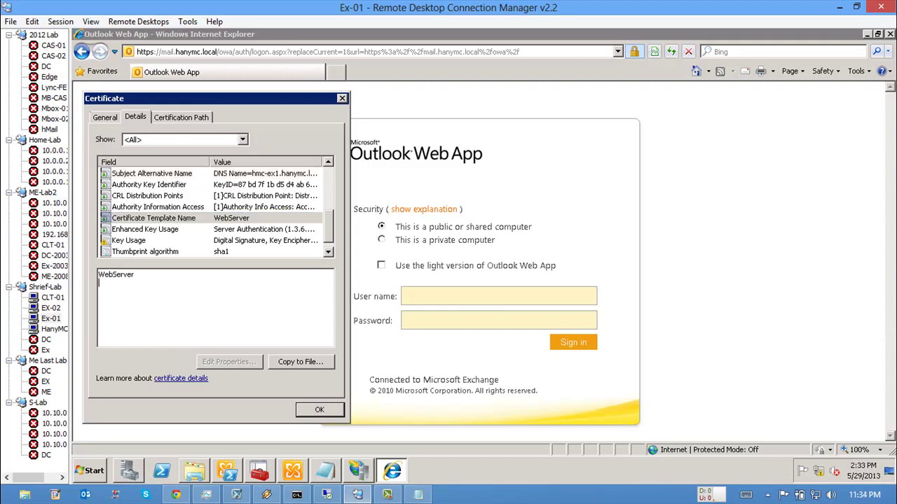
{"action": "left_click_drag", "start_coordinate": [113, 275], "coordinate": [135, 275]}
{"action": "key", "text": "Escape"}
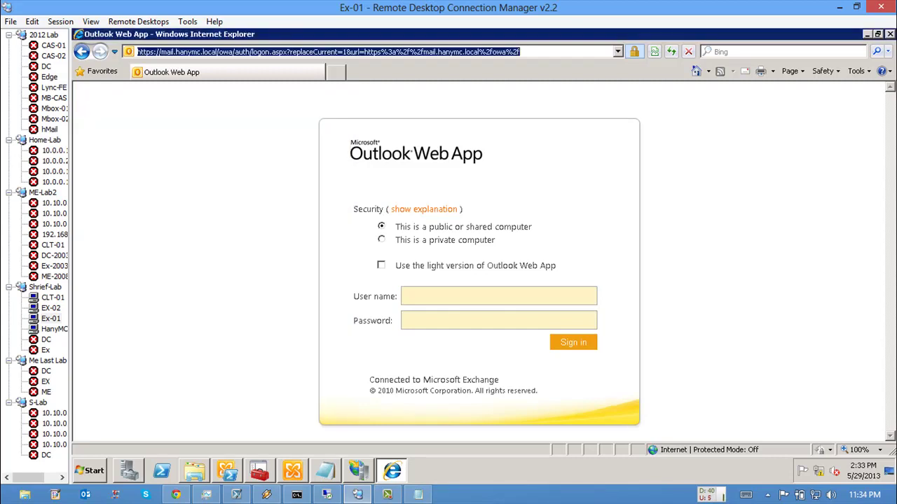
Step: Briefly open IIS Manager on the Default Web Site, close it, and return to the Exchange Management Console
{"action": "mouse_move", "coordinate": [391, 471]}
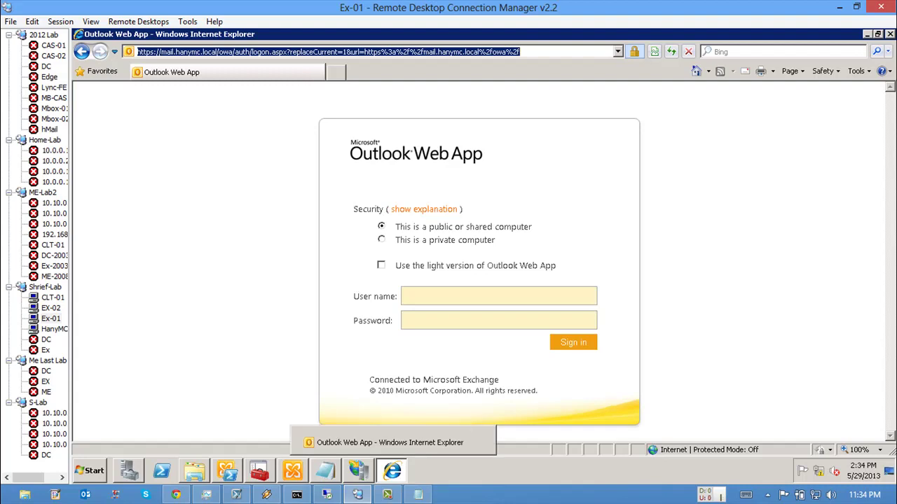
{"action": "left_click", "coordinate": [387, 495]}
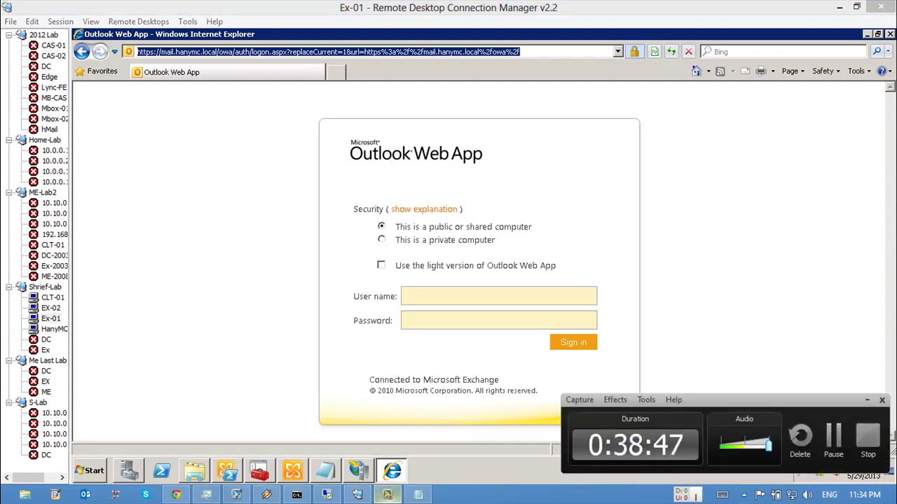
{"action": "left_click", "coordinate": [387, 495]}
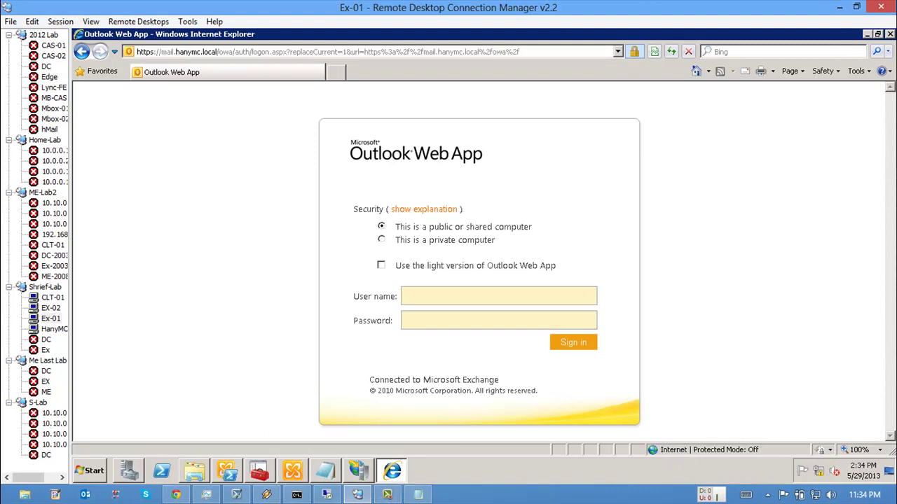
{"action": "left_click", "coordinate": [357, 470]}
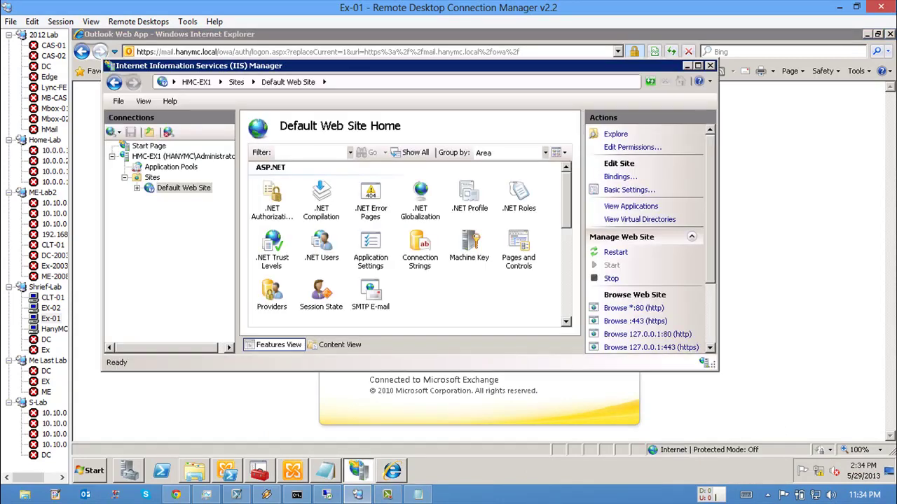
{"action": "key", "text": "alt+F4"}
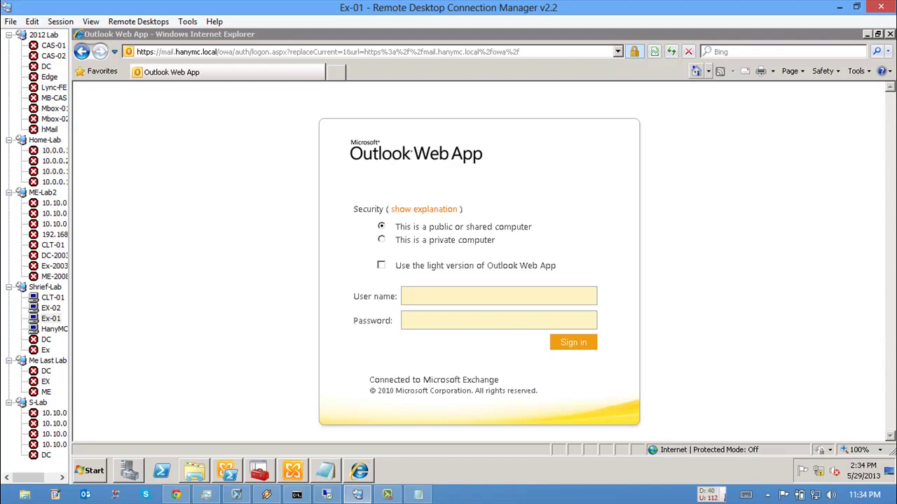
{"action": "key", "text": "alt+Tab"}
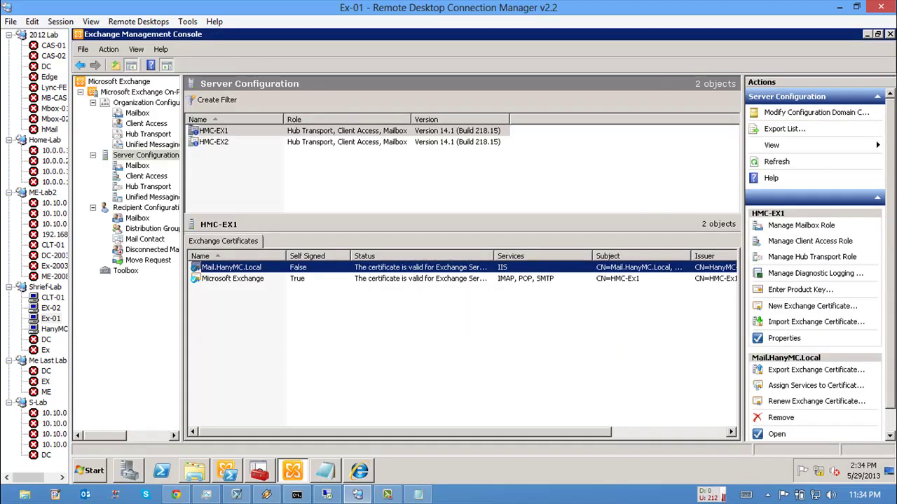
Step: Check HMC-EX2's certificates, return to HMC-EX1, and start Assign Services on Mail.HanyMC.Local
{"action": "left_click", "coordinate": [214, 142]}
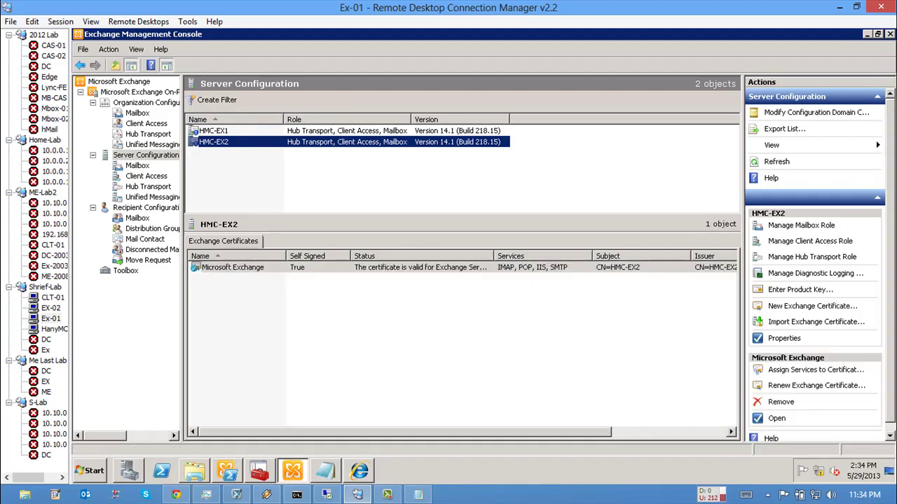
{"action": "left_click", "coordinate": [213, 130]}
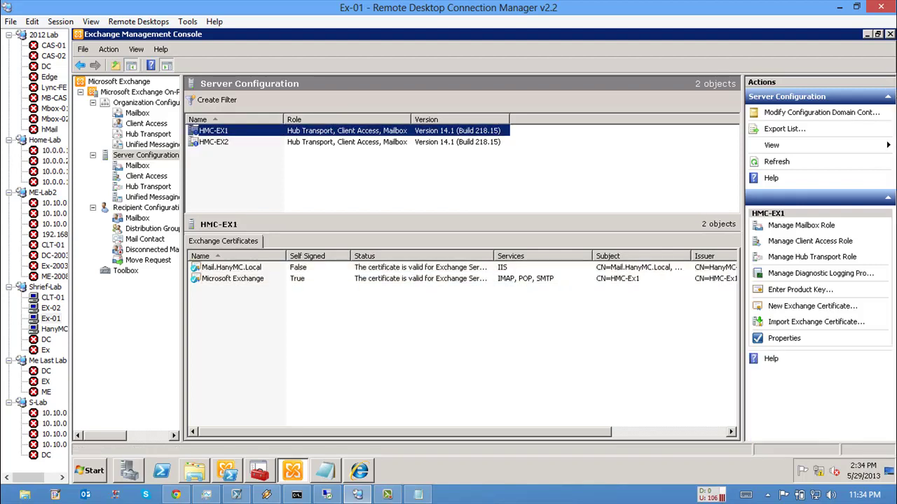
{"action": "right_click", "coordinate": [425, 271]}
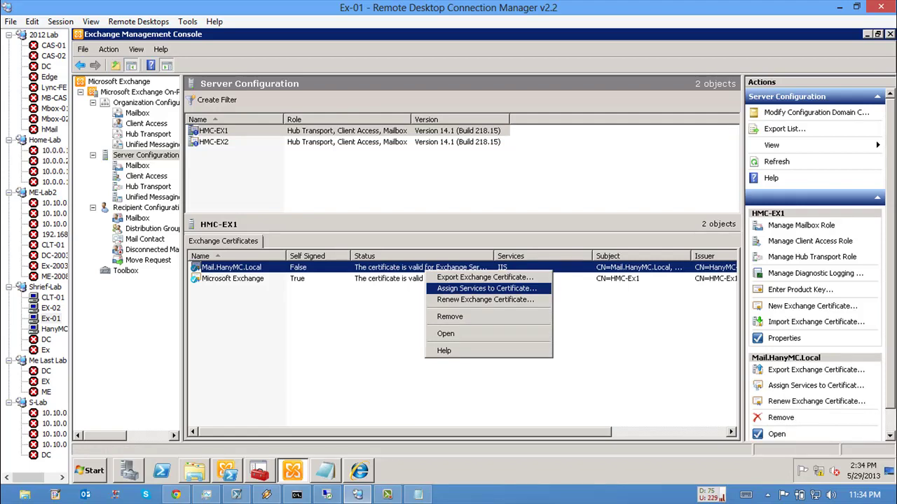
{"action": "left_click", "coordinate": [486, 288]}
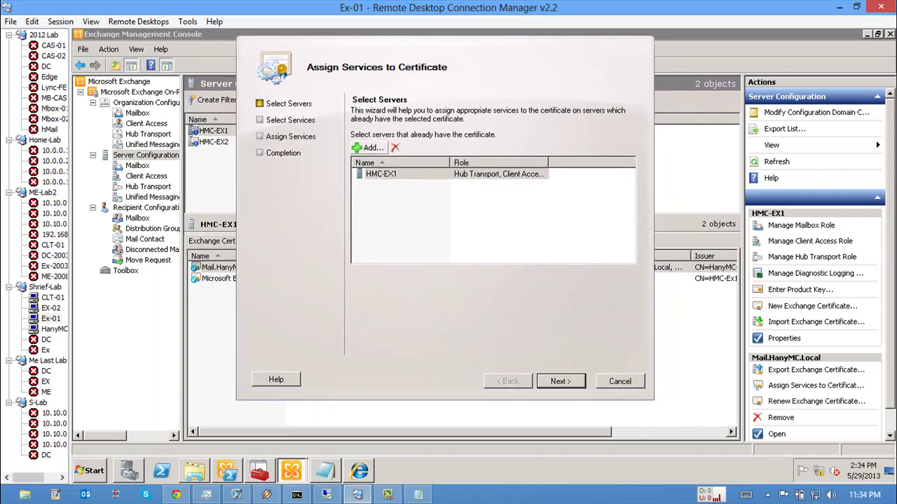
Step: Add HMC-EX2 as a second server, keep IIS checked, and run the assignment on both
{"action": "left_click", "coordinate": [370, 148]}
{"action": "key", "text": "Return"}
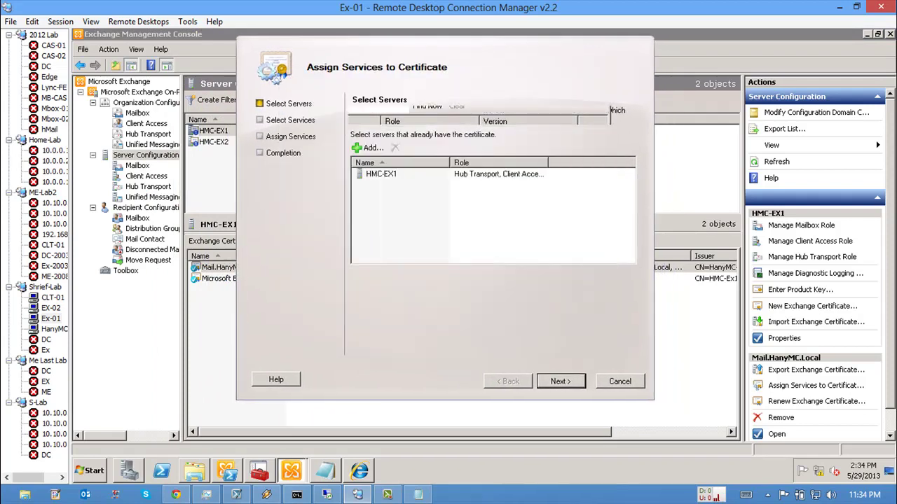
{"action": "key", "text": "Return"}
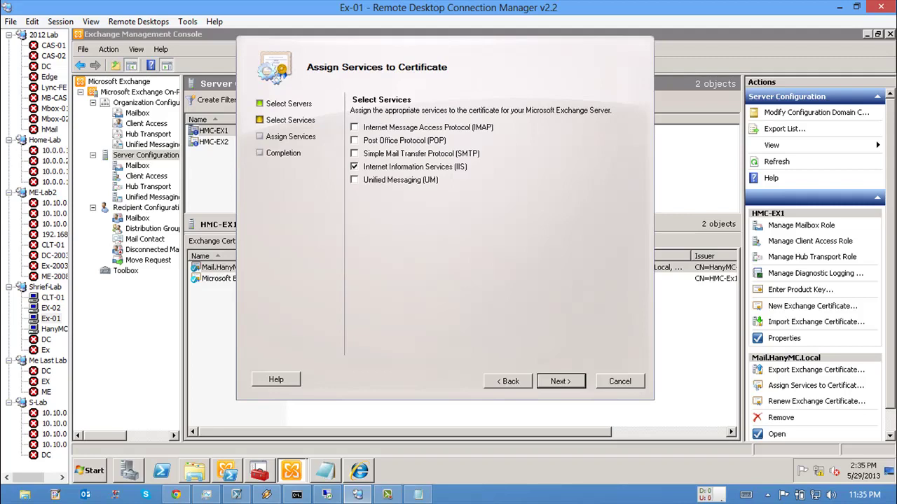
{"action": "key", "text": "Return"}
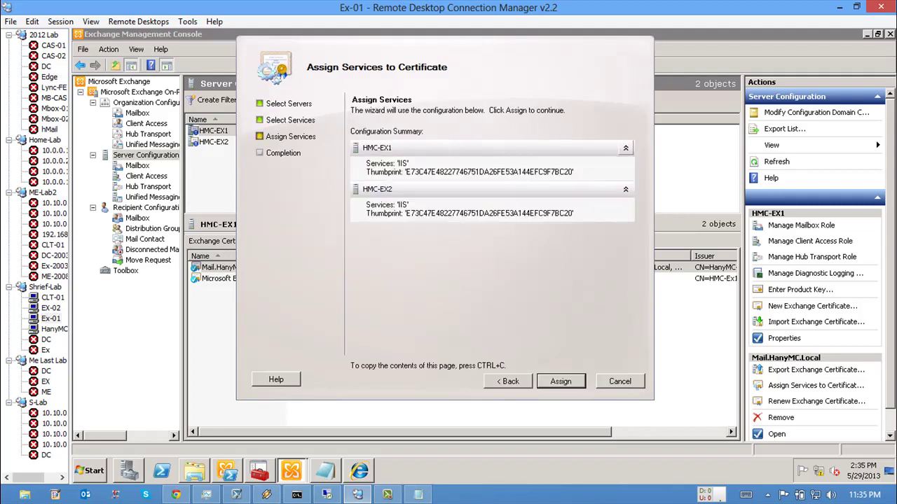
{"action": "key", "text": "Return"}
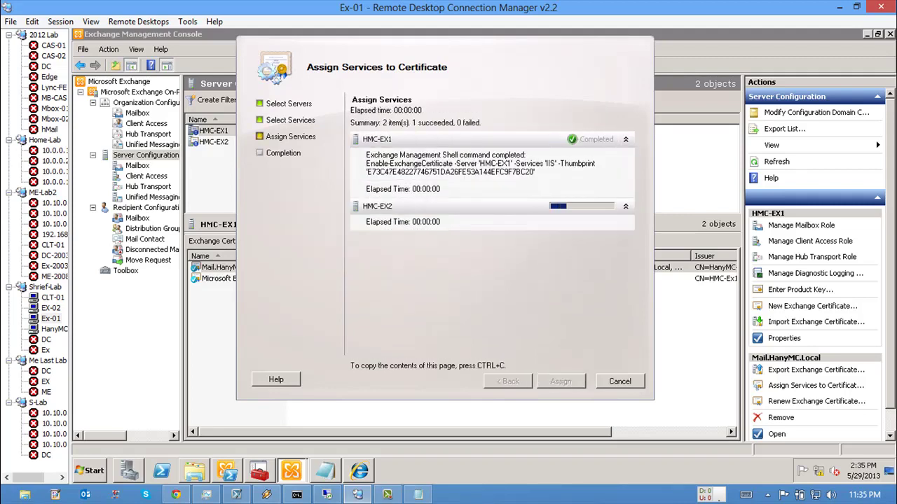
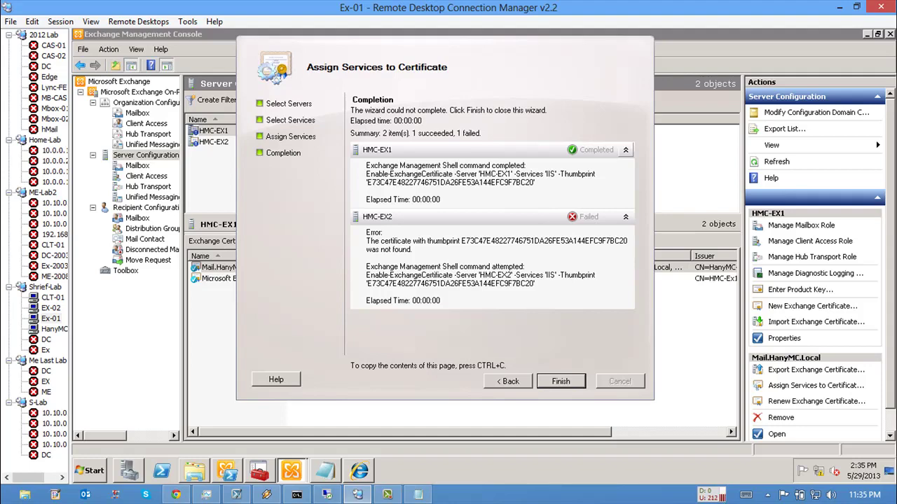
Step: Clear the HMC-Ex1 shell with cls and run Get-ExchangeCertificate
{"action": "key", "text": "alt+Tab"}
{"action": "left_click_drag", "start_coordinate": [350, 123], "coordinate": [372, 264]}
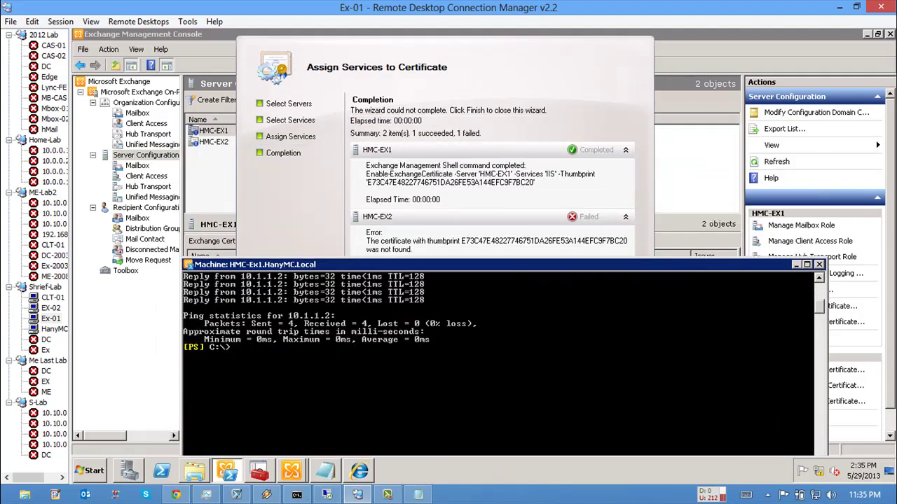
{"action": "type", "text": "cls"}
{"action": "key", "text": "Return"}
{"action": "key", "text": "Return"}
{"action": "key", "text": "Return"}
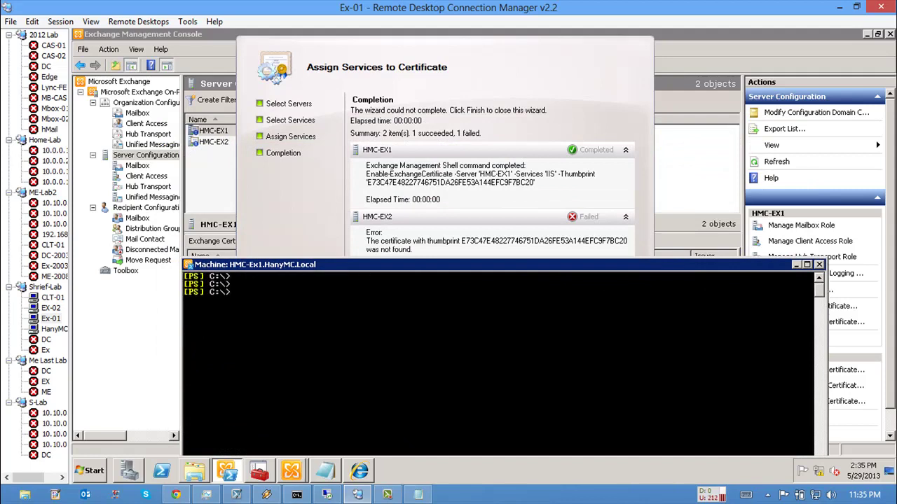
{"action": "type", "text": "get-exc"}
{"action": "key", "text": "Tab"}
{"action": "key", "text": "Tab"}
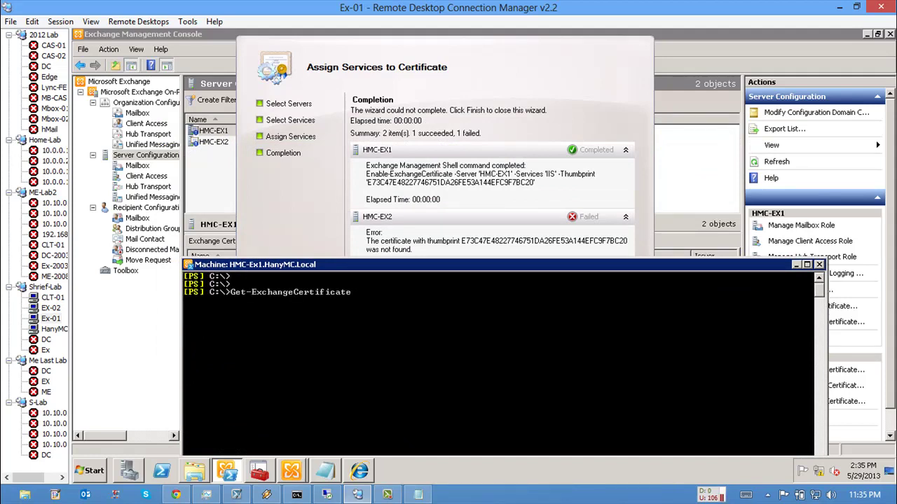
{"action": "key", "text": "Return"}
Step: Launch Exchange Management Shell as administrator on EX-02, then go back to Ex-01
{"action": "left_click", "coordinate": [51, 308]}
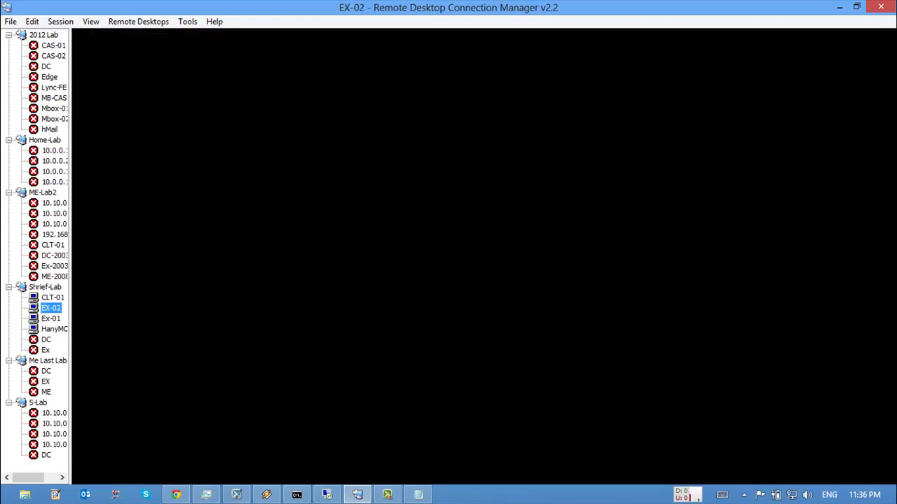
{"action": "left_click", "coordinate": [91, 471]}
{"action": "left_click", "coordinate": [120, 421]}
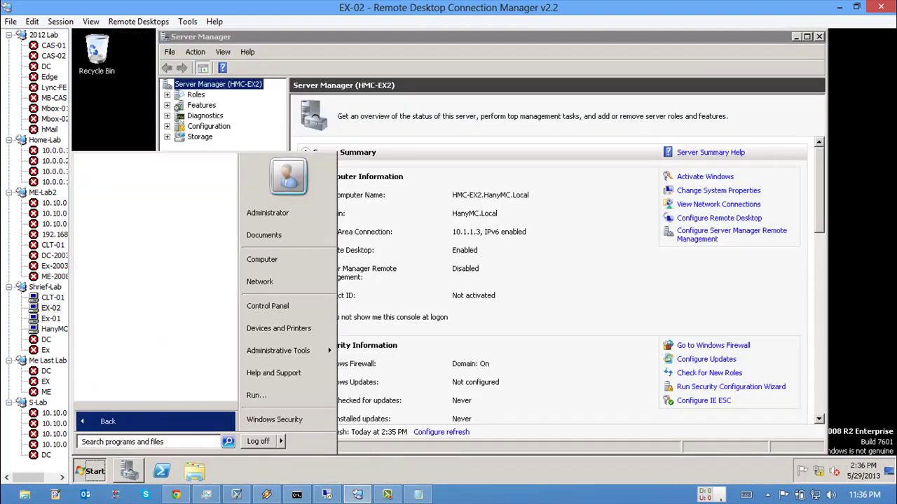
{"action": "left_click", "coordinate": [140, 229]}
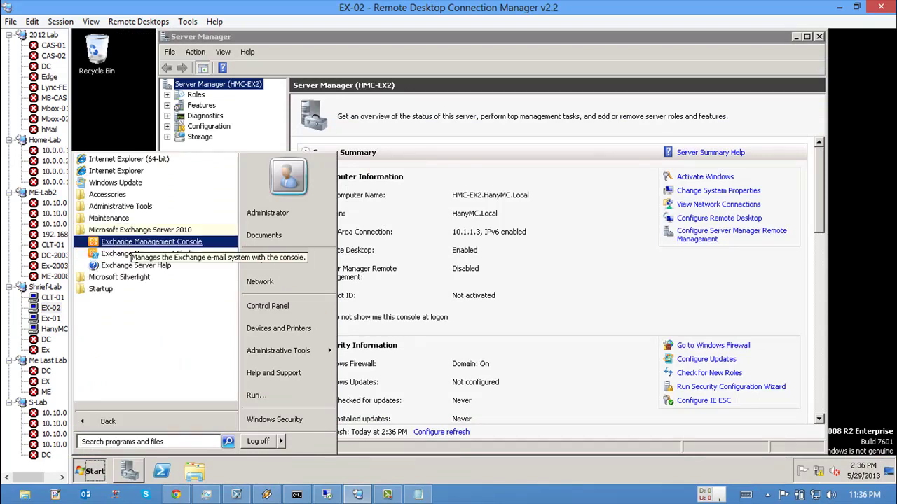
{"action": "right_click", "coordinate": [130, 242]}
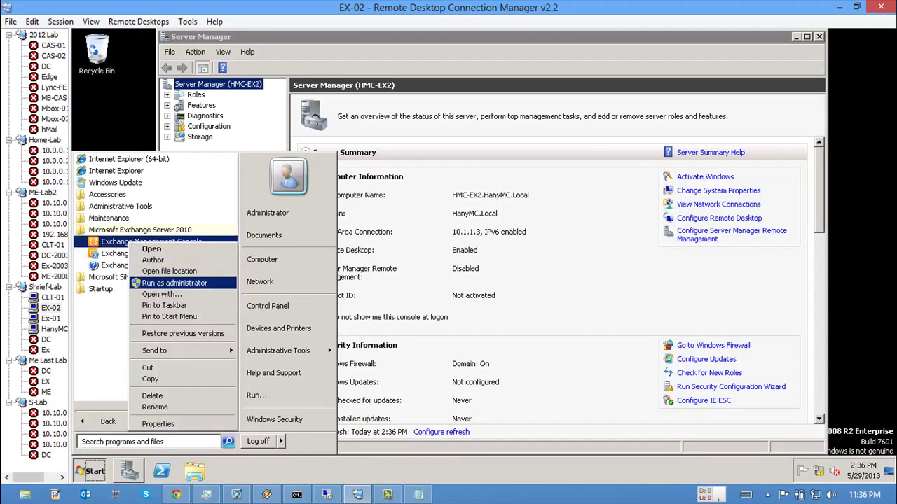
{"action": "left_click", "coordinate": [140, 253]}
{"action": "right_click", "coordinate": [133, 254]}
{"action": "left_click", "coordinate": [169, 276]}
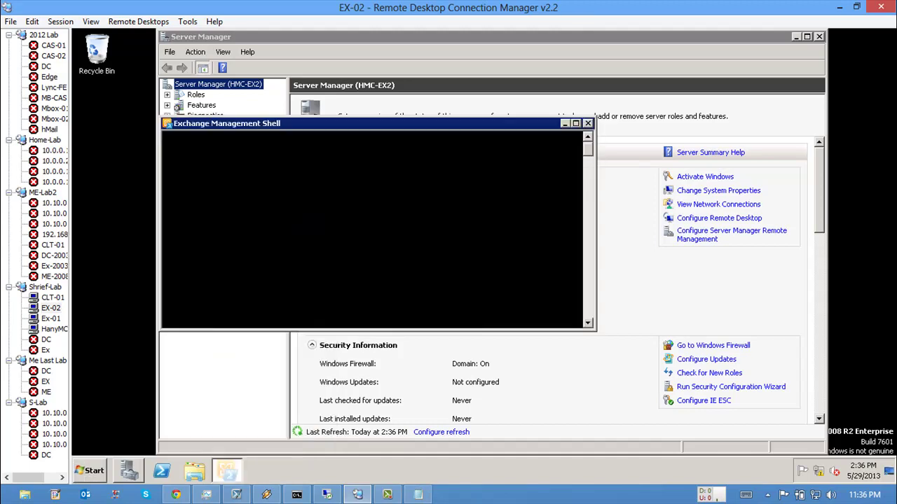
{"action": "left_click", "coordinate": [50, 318]}
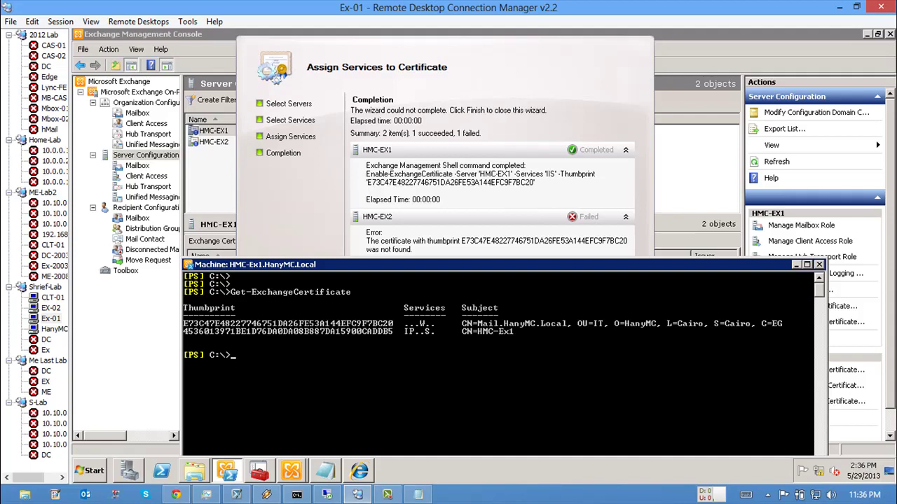
Step: Mark and copy the Mail.HanyMC.Local certificate subject line from the shell output
{"action": "right_click", "coordinate": [386, 328]}
{"action": "left_click", "coordinate": [405, 335]}
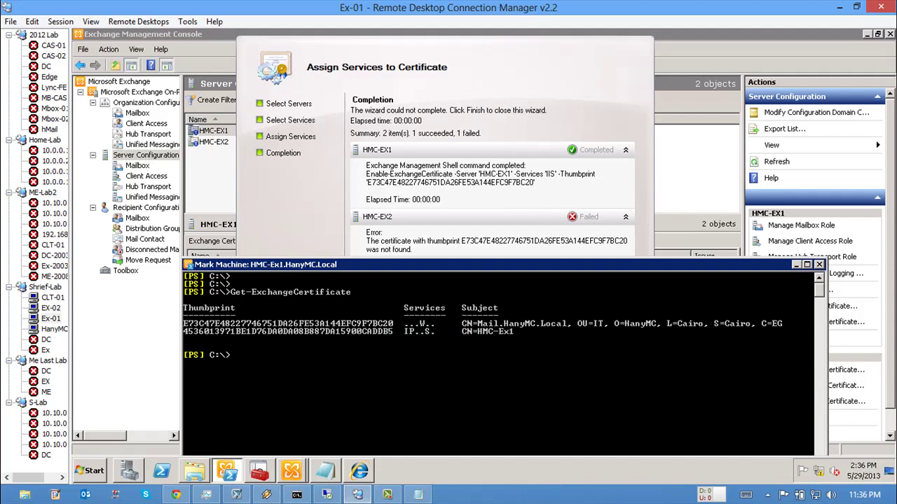
{"action": "left_click", "coordinate": [396, 324]}
{"action": "left_click_drag", "start_coordinate": [396, 323], "coordinate": [314, 324]}
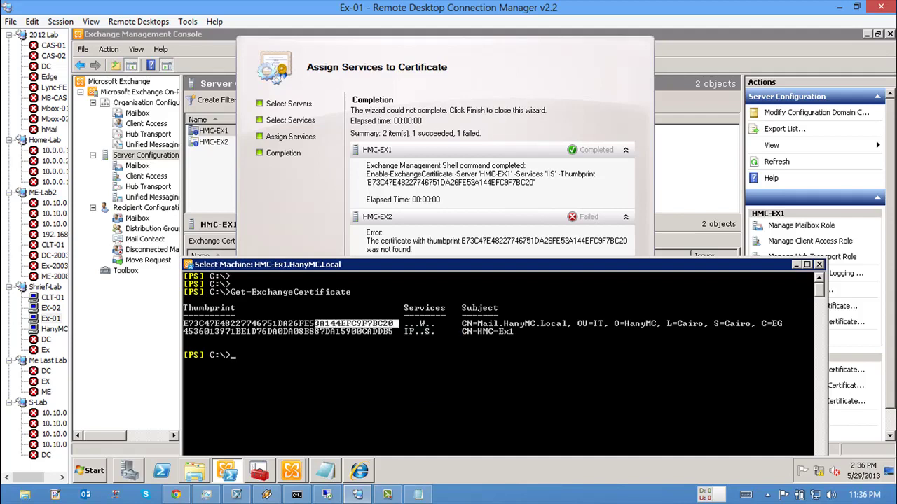
{"action": "left_click_drag", "start_coordinate": [461, 323], "coordinate": [783, 323]}
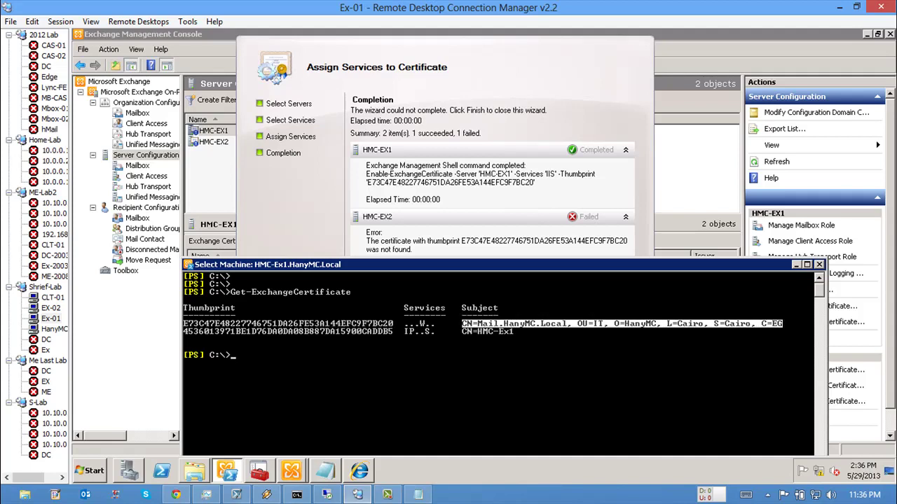
{"action": "key", "text": "Return"}
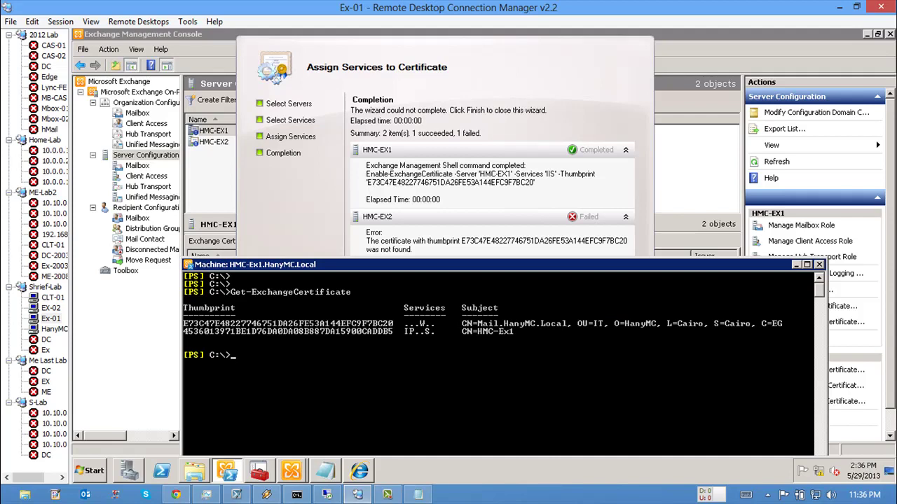
Step: Run Get-ExchangeCertificate -Server hmc-ex2, mark its certificate line, and finish the assignment wizard
{"action": "key", "text": "Up"}
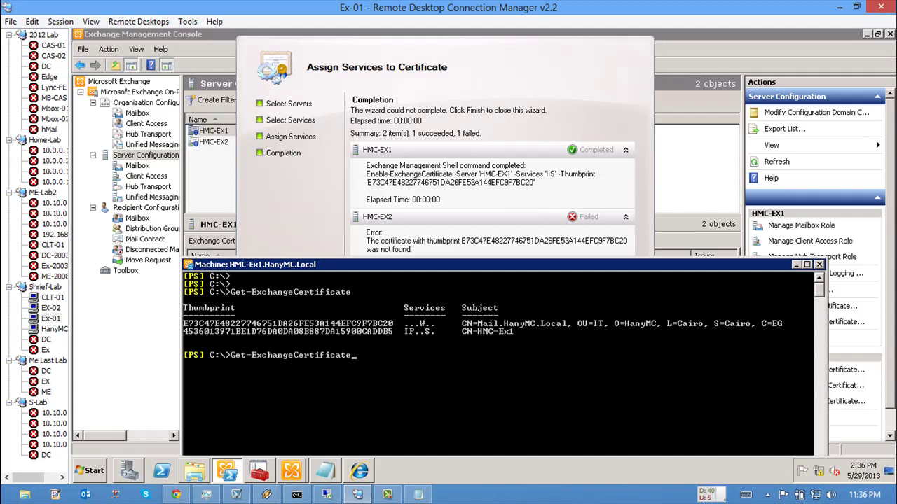
{"action": "type", "text": "-Server hmc-ex2"}
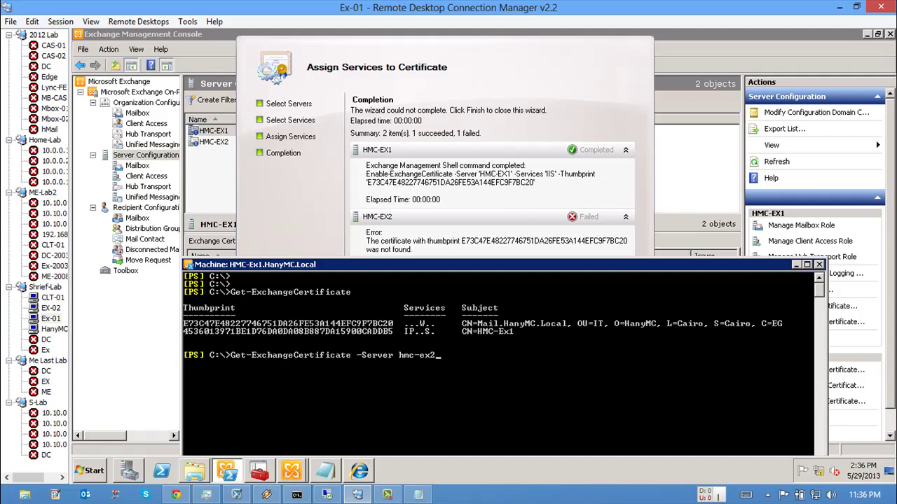
{"action": "key", "text": "Return"}
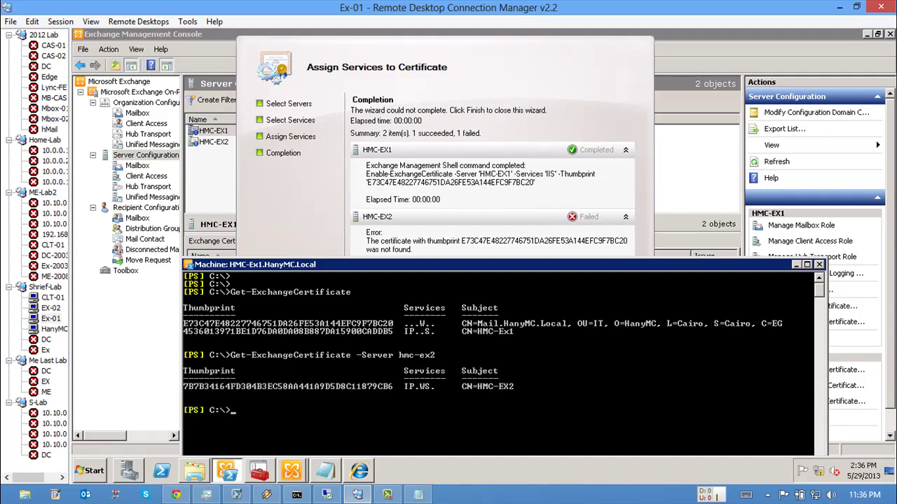
{"action": "scroll", "coordinate": [516, 373], "scroll_direction": "down", "scroll_amount": 1}
{"action": "right_click", "coordinate": [516, 374]}
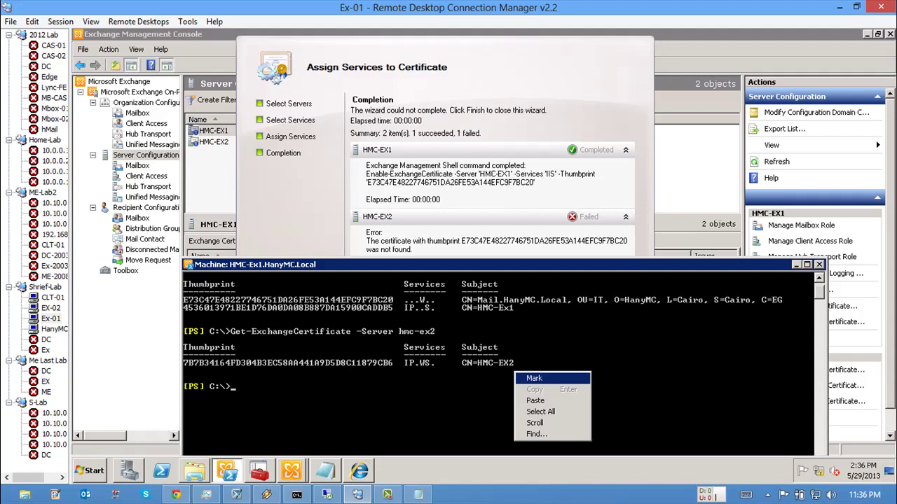
{"action": "left_click", "coordinate": [532, 377]}
{"action": "left_click_drag", "start_coordinate": [520, 363], "coordinate": [185, 363]}
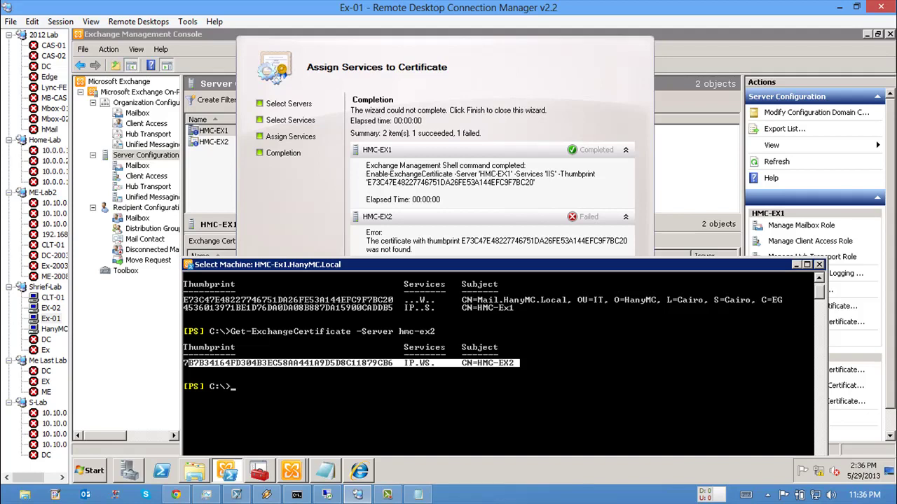
{"action": "key", "text": "alt+Tab"}
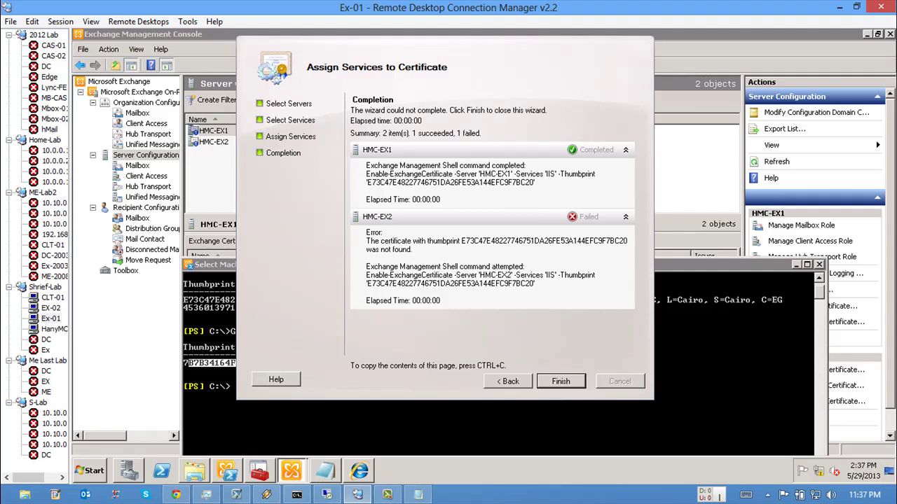
{"action": "key", "text": "Return"}
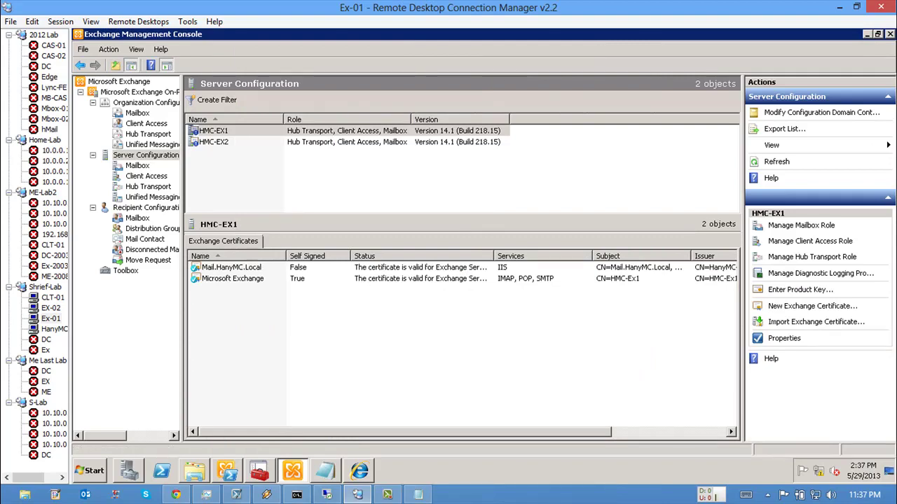
Step: On EX-02, launch an empty management console with mmc
{"action": "left_click", "coordinate": [50, 308]}
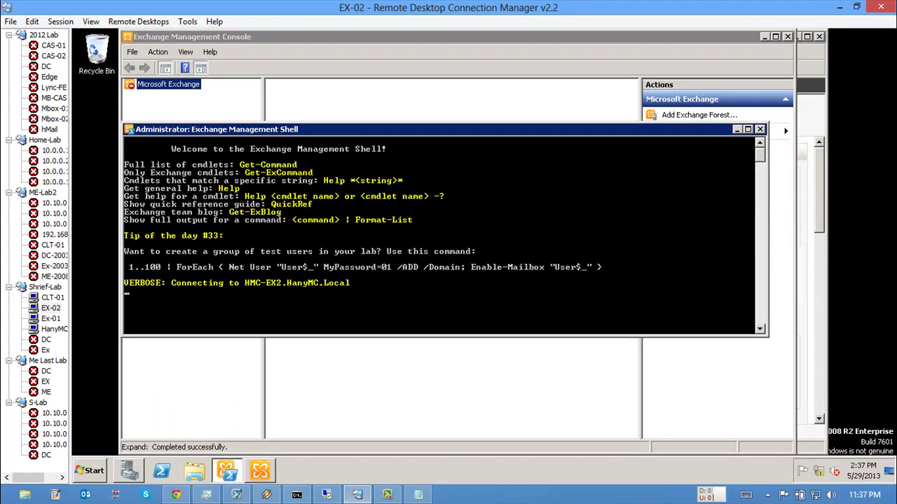
{"action": "key", "text": "super"}
{"action": "key", "text": "super+r"}
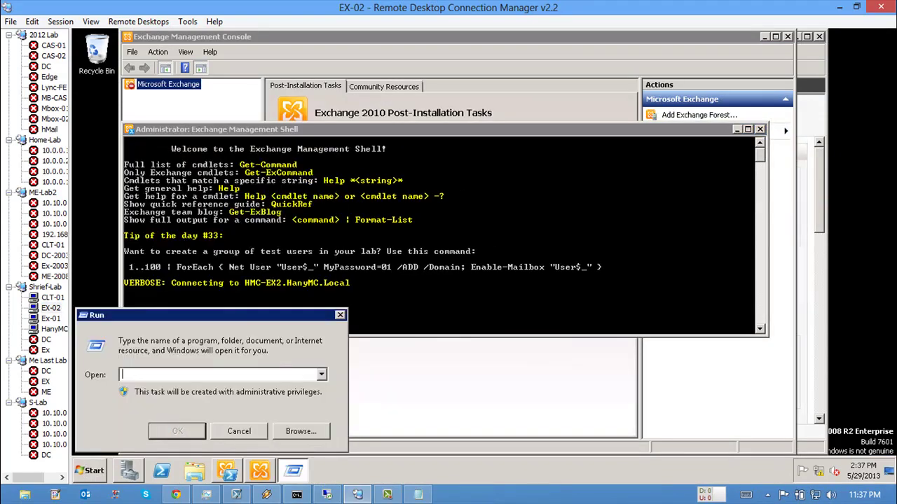
{"action": "type", "text": "mmc"}
{"action": "key", "text": "Return"}
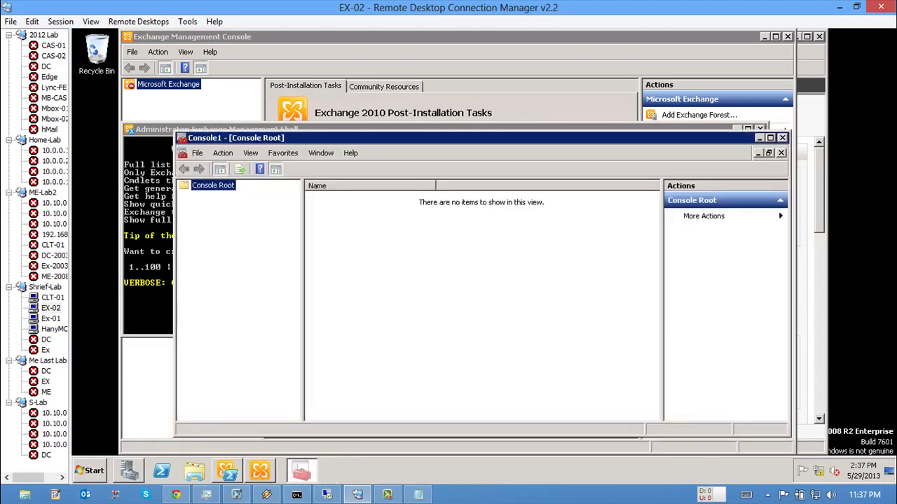
Step: Add the Certificates snap-in for the local computer account
{"action": "key", "text": "alt"}
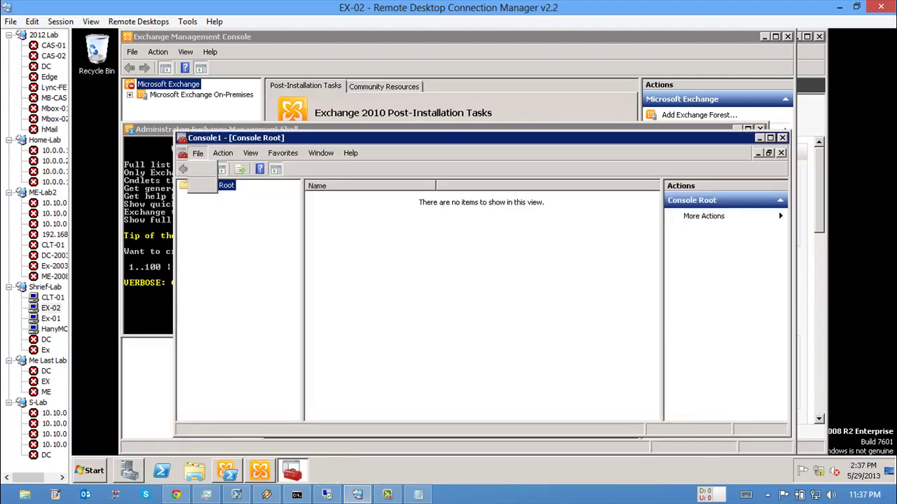
{"action": "key", "text": "f"}
{"action": "key", "text": "Down"}
{"action": "key", "text": "Down"}
{"action": "key", "text": "Down"}
{"action": "key", "text": "Down"}
{"action": "key", "text": "Escape"}
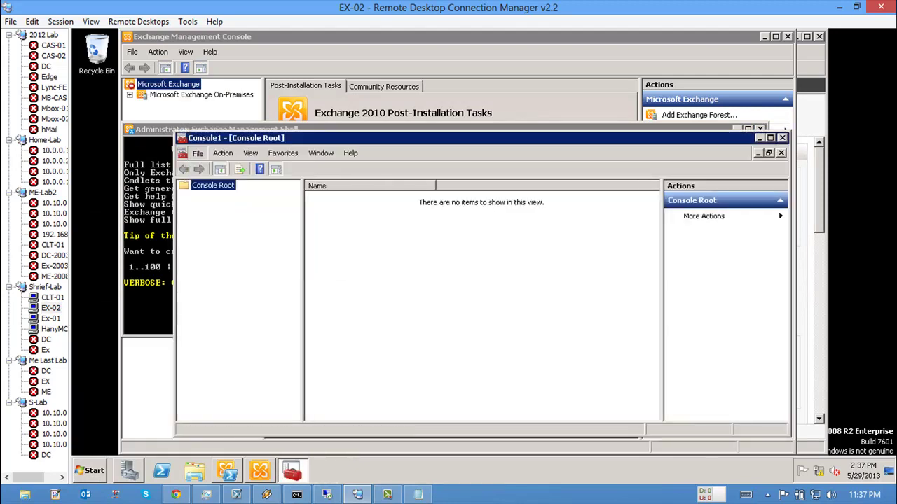
{"action": "key", "text": "ctrl+m"}
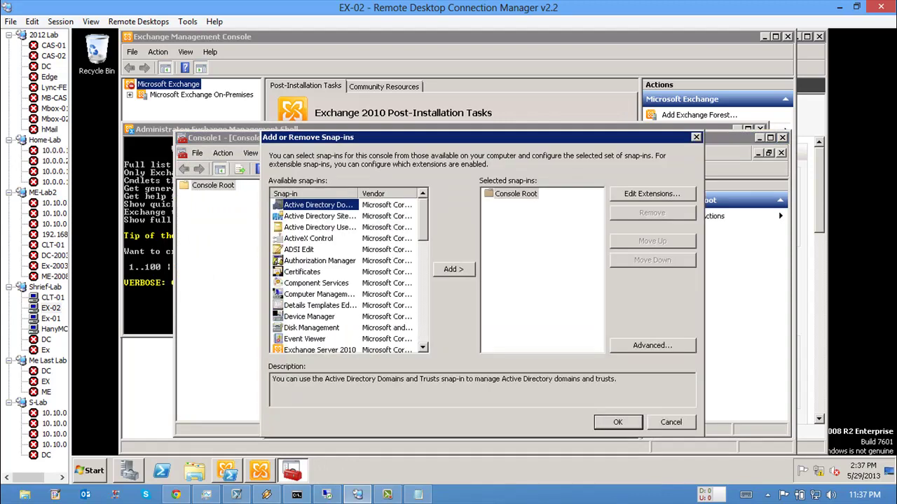
{"action": "key", "text": "c"}
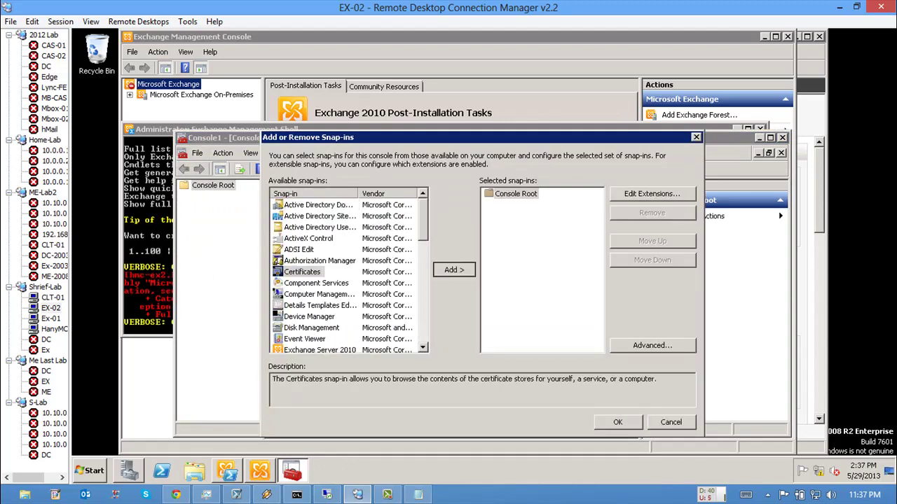
{"action": "key", "text": "alt+a"}
{"action": "key", "text": "alt+c"}
{"action": "key", "text": "Return"}
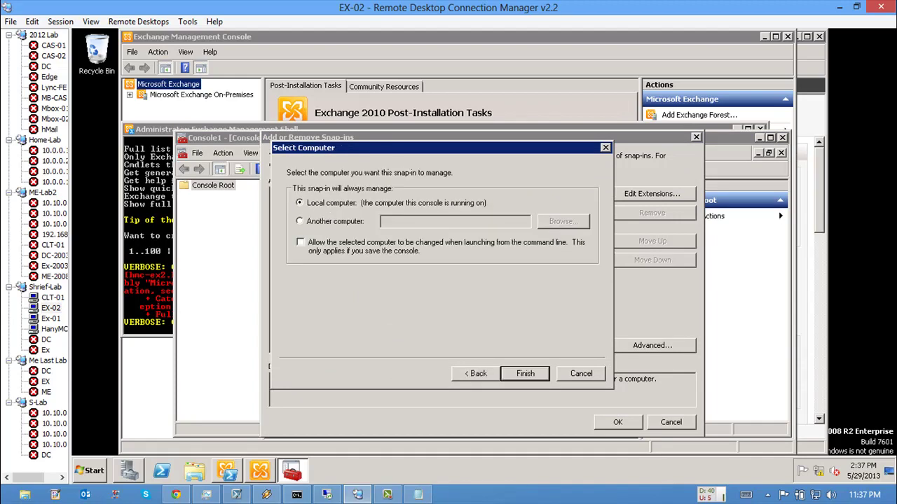
{"action": "key", "text": "Return"}
{"action": "key", "text": "Return"}
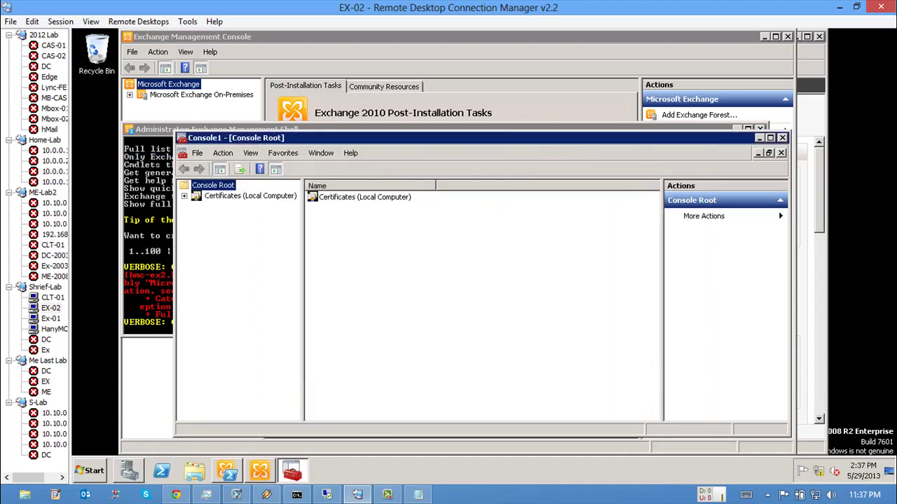
{"action": "key", "text": "super+Up"}
Step: View the HMC-EX2 certificate under Personal > Certificates, then return to Ex-01
{"action": "key", "text": "Down"}
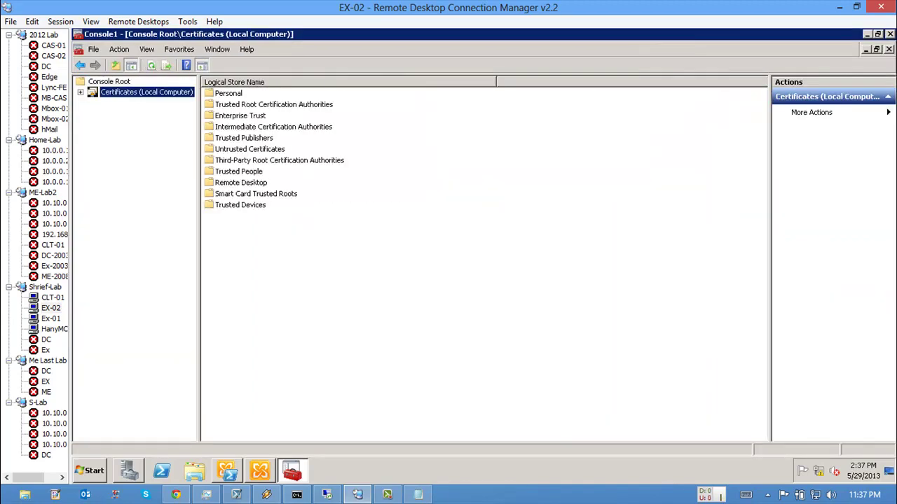
{"action": "key", "text": "Right"}
{"action": "key", "text": "Down"}
{"action": "key", "text": "Right"}
{"action": "key", "text": "Down"}
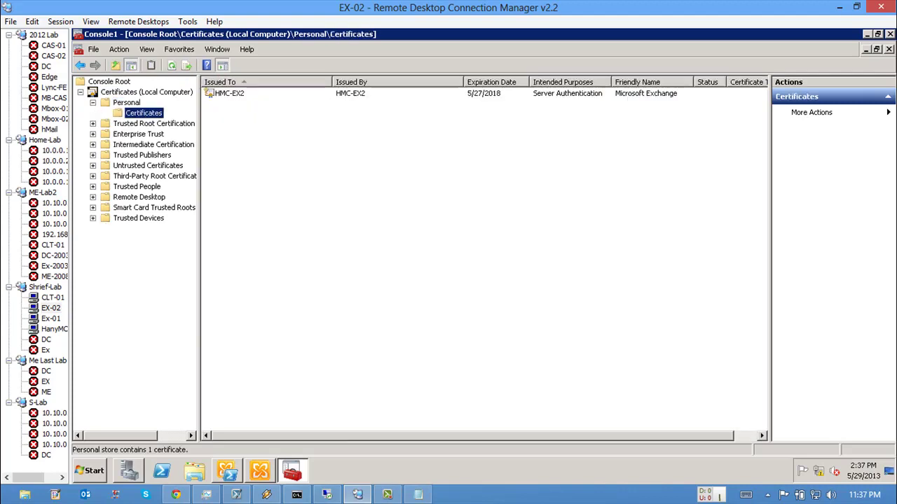
{"action": "key", "text": "Tab"}
{"action": "key", "text": "Return"}
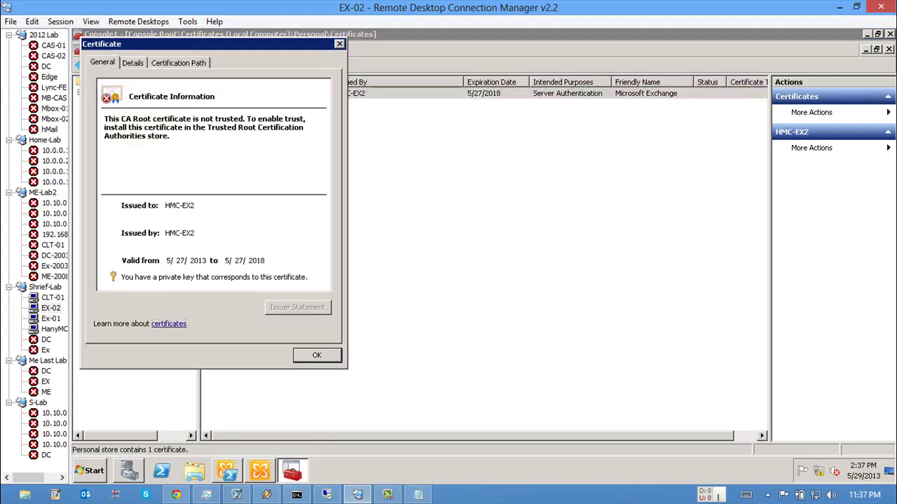
{"action": "key", "text": "Escape"}
{"action": "left_click", "coordinate": [50, 318]}
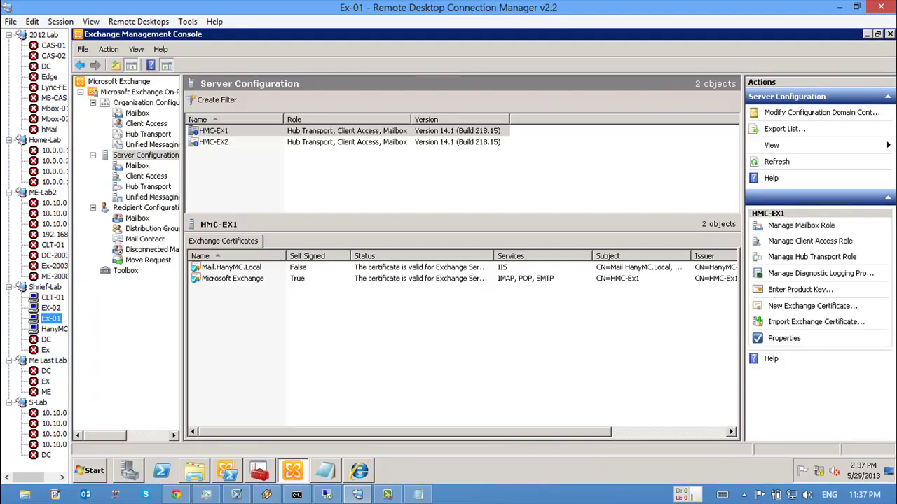
Step: View the Mail.HanyMC.Local certificate, then export it with its private key in PFX format
{"action": "key", "text": "alt+Tab"}
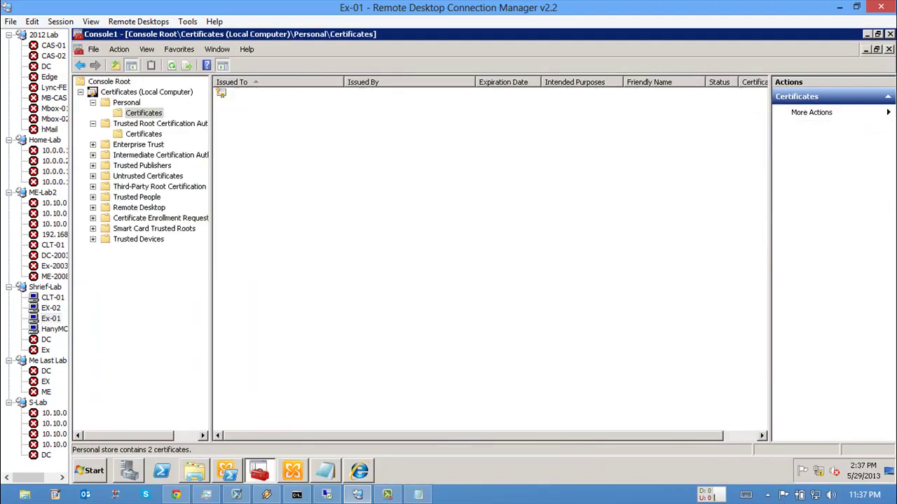
{"action": "double_click", "coordinate": [255, 105]}
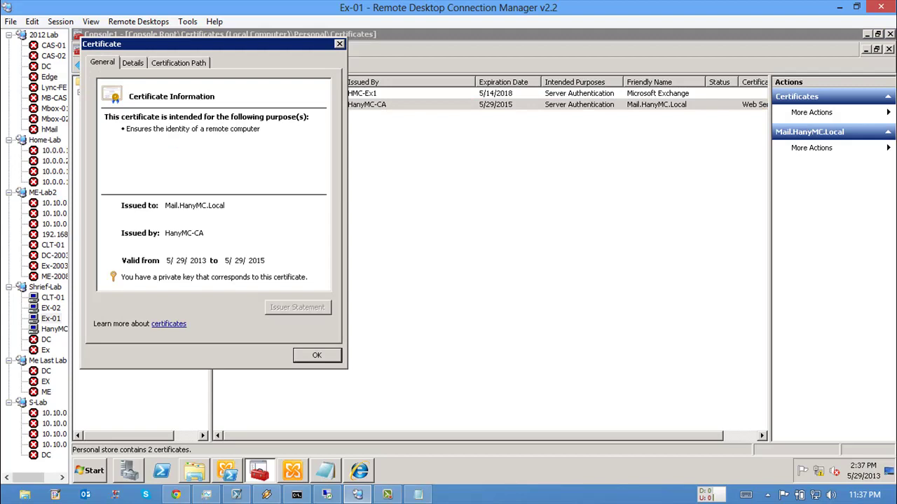
{"action": "key", "text": "Return"}
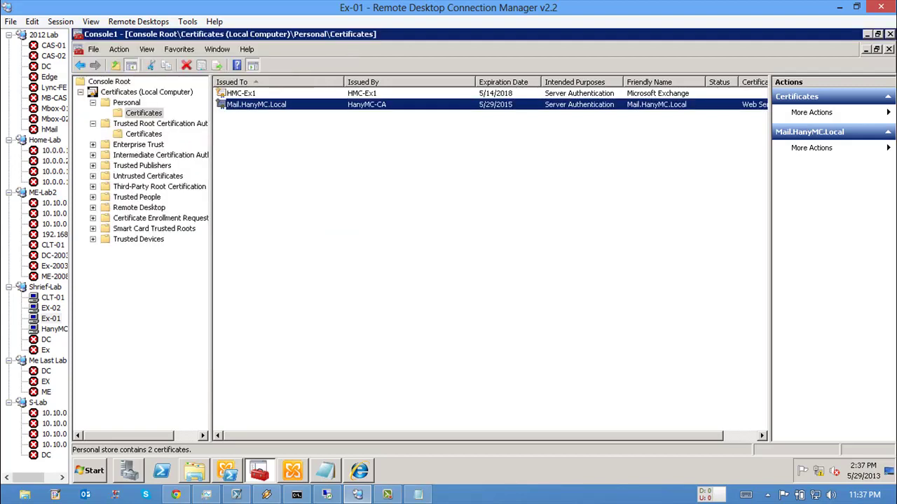
{"action": "right_click", "coordinate": [272, 105]}
{"action": "mouse_move", "coordinate": [297, 129]}
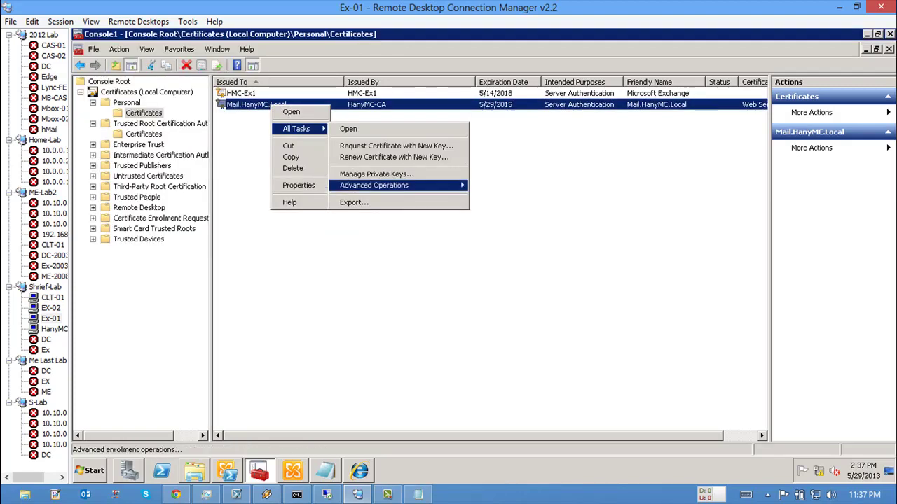
{"action": "left_click", "coordinate": [353, 202]}
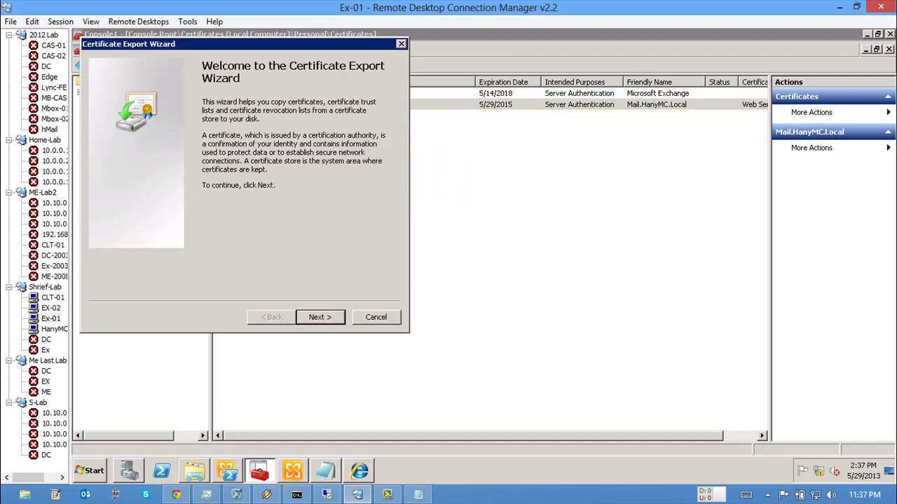
{"action": "key", "text": "Return"}
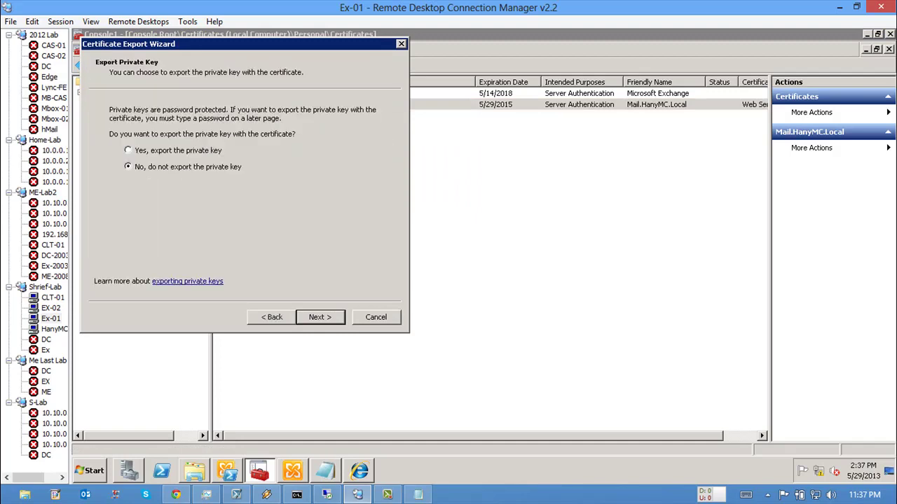
{"action": "key", "text": "Return"}
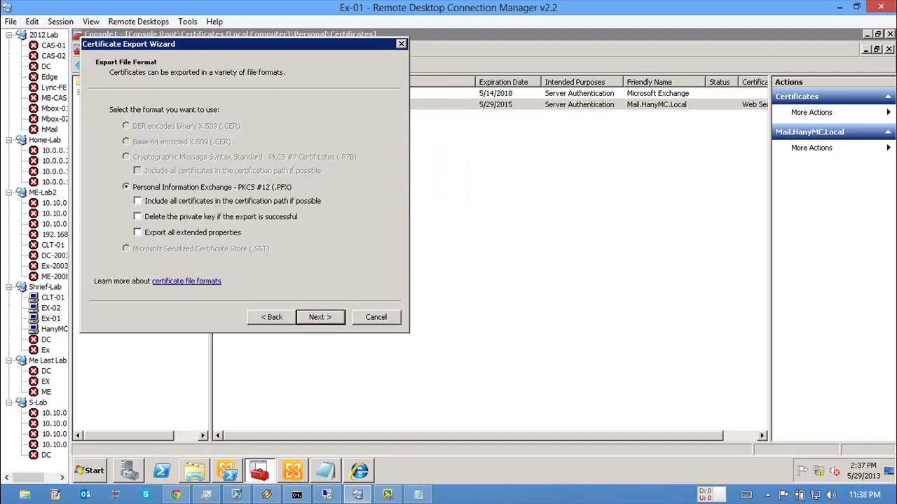
{"action": "key", "text": "Return"}
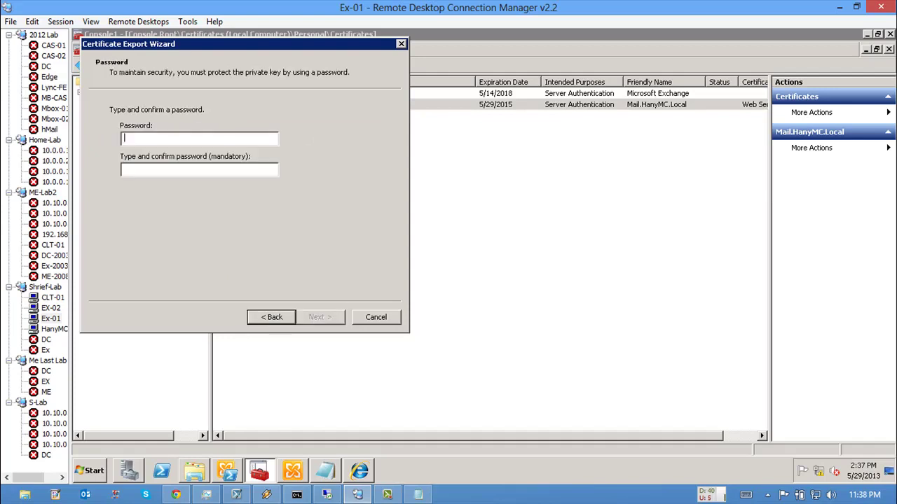
Step: Protect the PFX with a password and save it as C:\exported cert.pfx
{"action": "type", "text": "P@ssw0rd"}
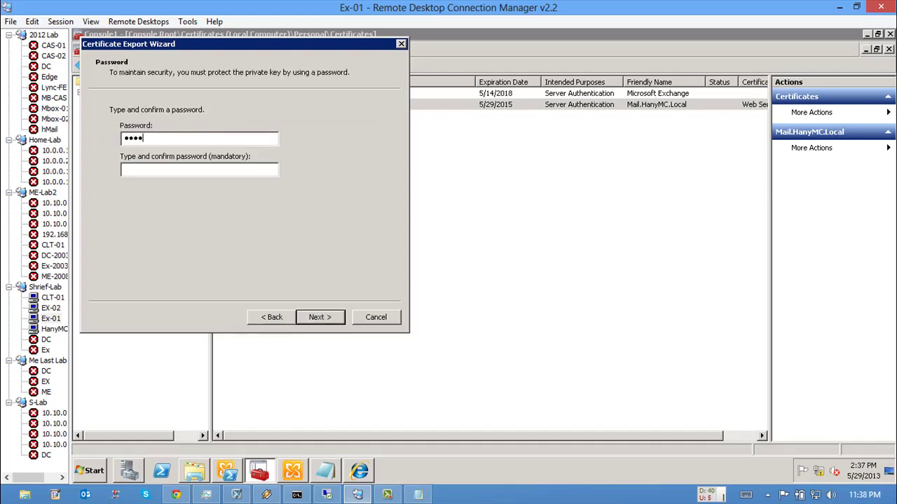
{"action": "key", "text": "Tab"}
{"action": "type", "text": "P@ssw0rd"}
{"action": "key", "text": "Return"}
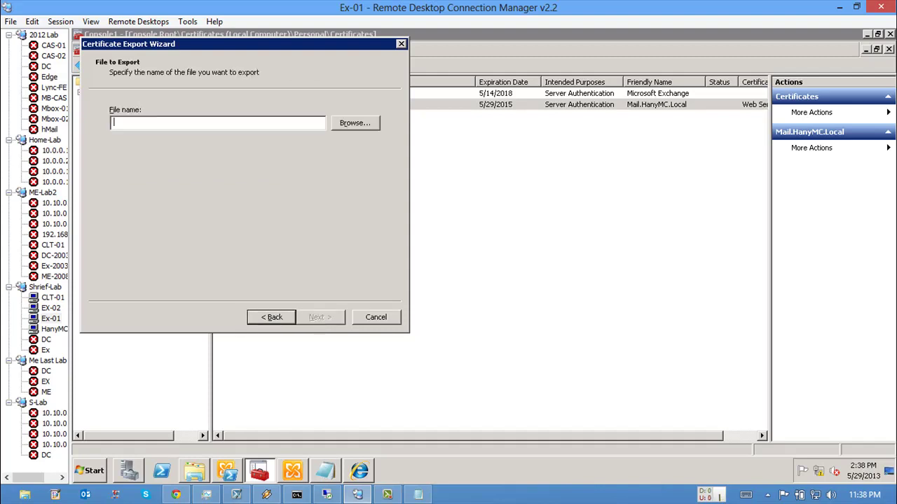
{"action": "key", "text": "alt+r"}
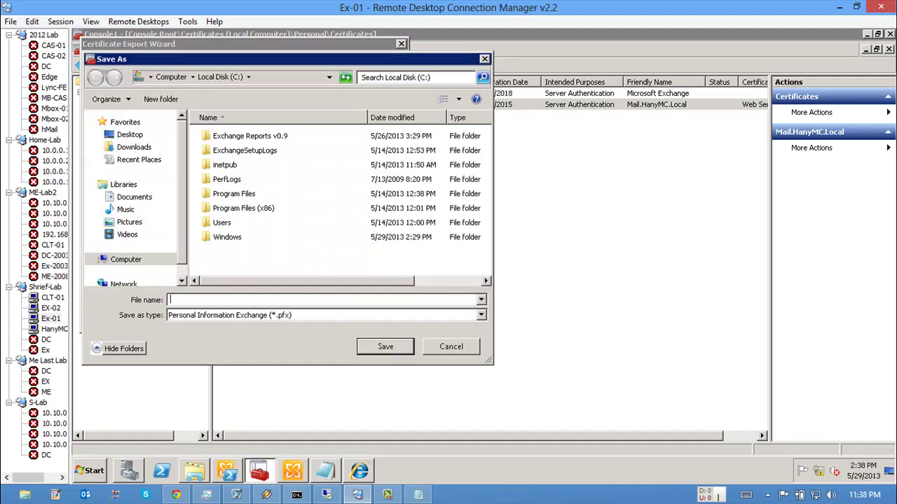
{"action": "type", "text": "ex"}
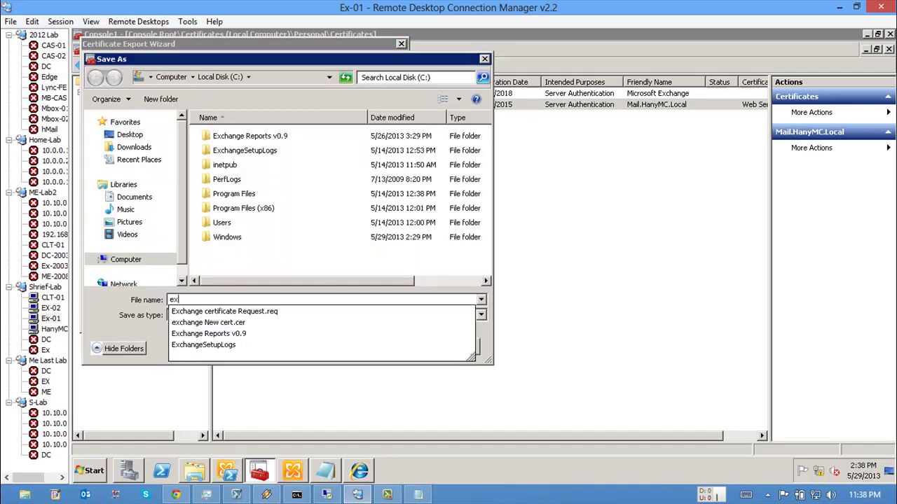
{"action": "type", "text": "ported cert"}
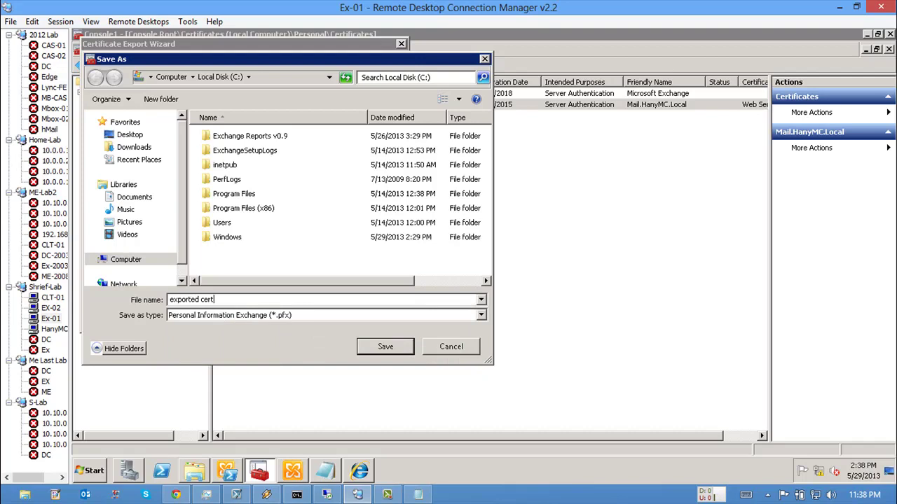
{"action": "key", "text": "Return"}
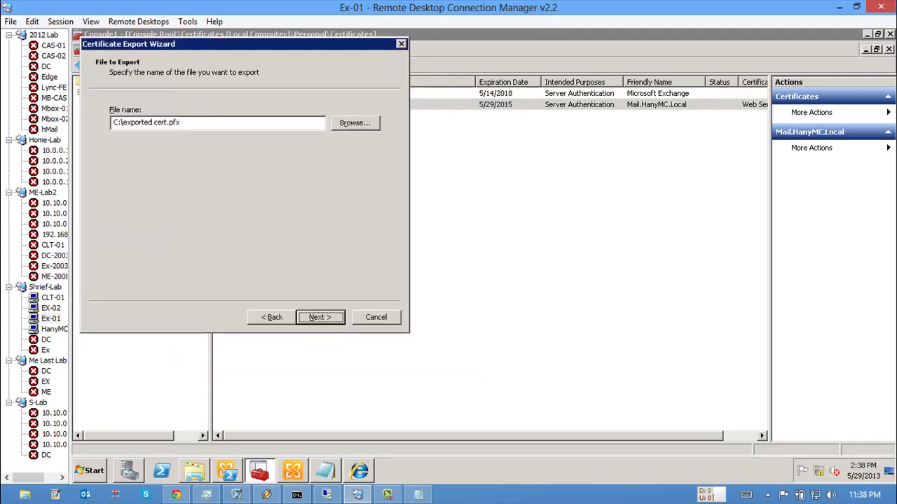
{"action": "key", "text": "Return"}
{"action": "key", "text": "Return"}
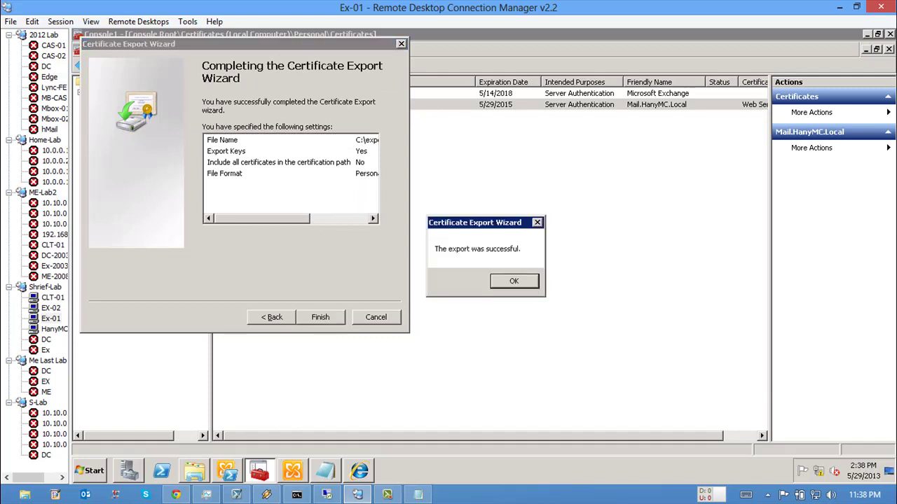
{"action": "key", "text": "Return"}
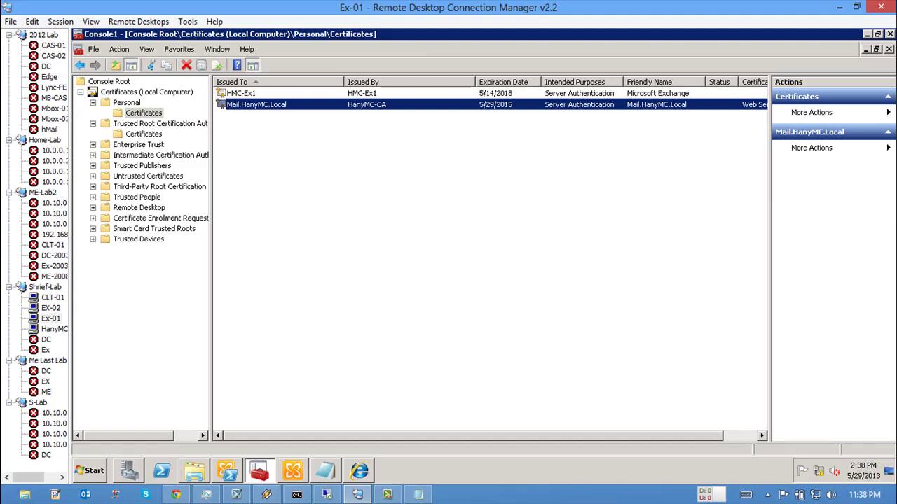
Step: On EX-02, maximize Exchange Management Console and expand On-Premises to Server Configuration
{"action": "left_click", "coordinate": [51, 308]}
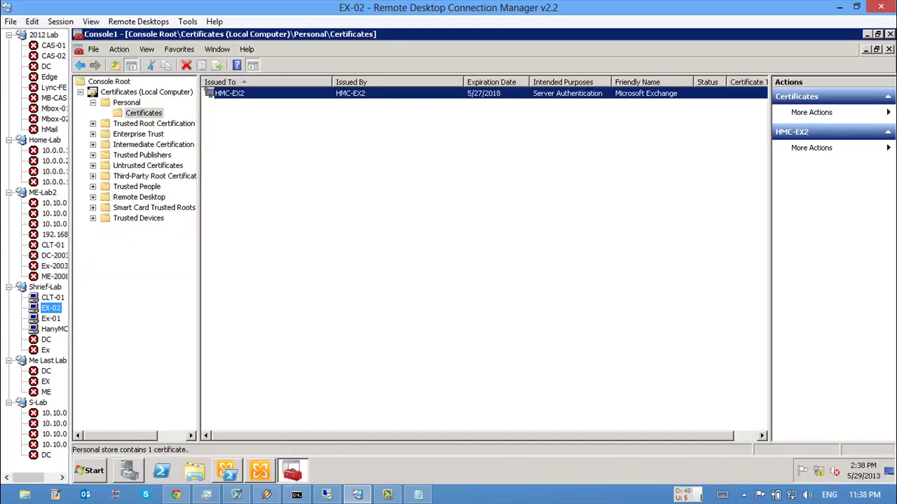
{"action": "right_click", "coordinate": [266, 249]}
{"action": "mouse_move", "coordinate": [291, 256]}
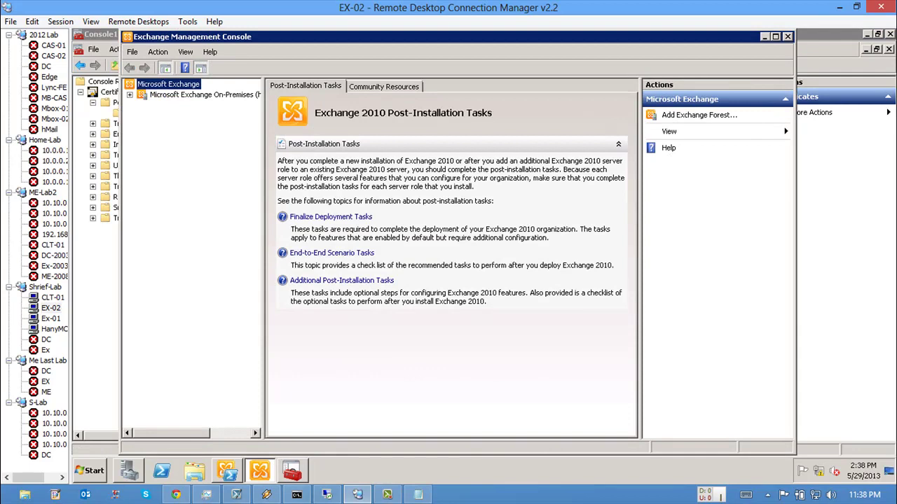
{"action": "key", "text": "super+Up"}
{"action": "left_click", "coordinate": [154, 92]}
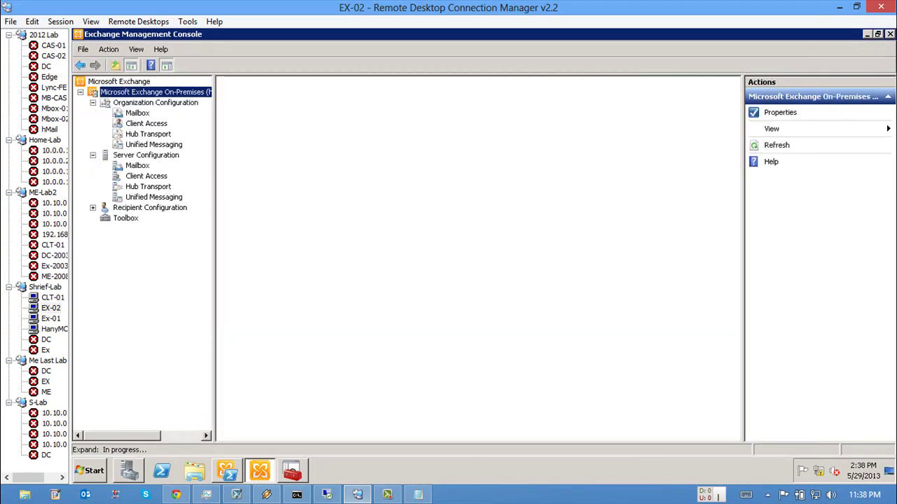
{"action": "left_click", "coordinate": [146, 155]}
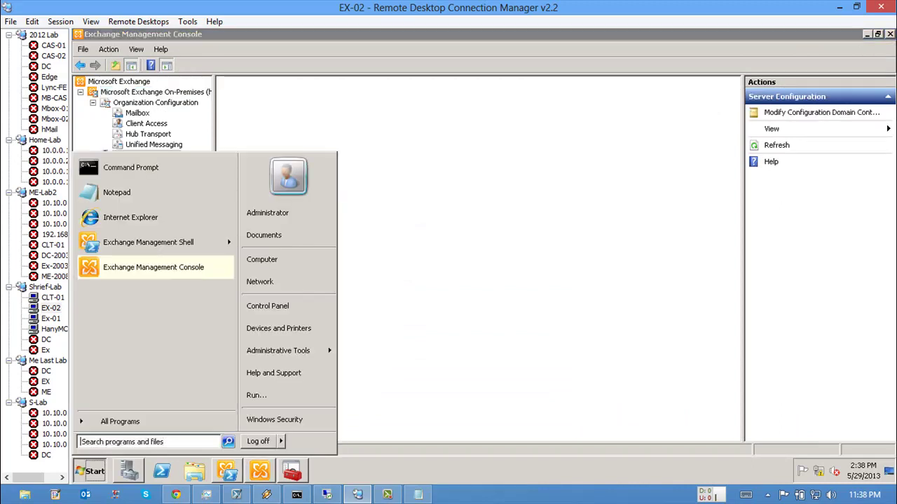
{"action": "left_click", "coordinate": [265, 395]}
Step: Copy exported cert from \\hmc-ex1\c$ and paste it into EX-02's Local Disk (C:)
{"action": "type", "text": "\\\\"}
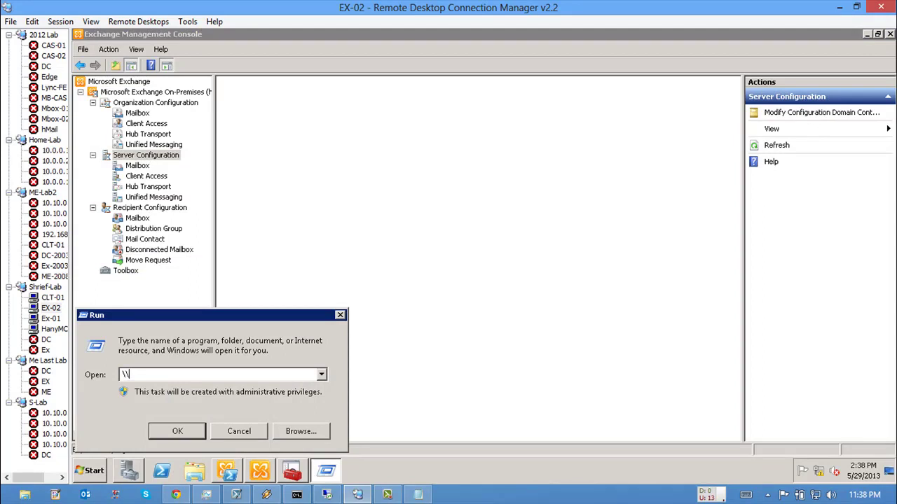
{"action": "type", "text": "hmc-ex1\\c"}
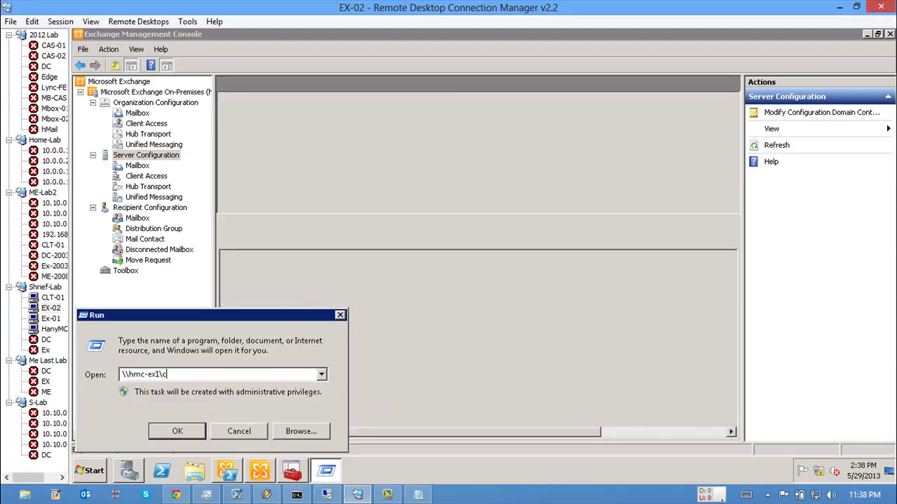
{"action": "type", "text": "$"}
{"action": "key", "text": "Return"}
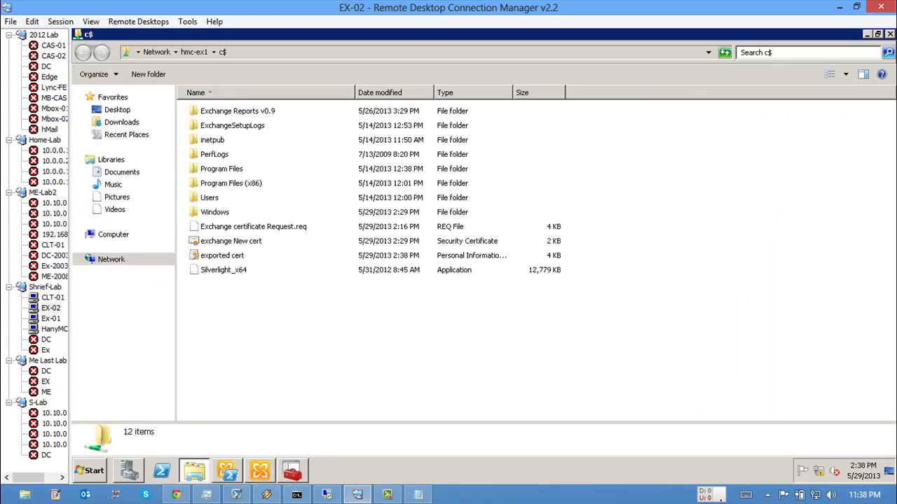
{"action": "left_click", "coordinate": [222, 255]}
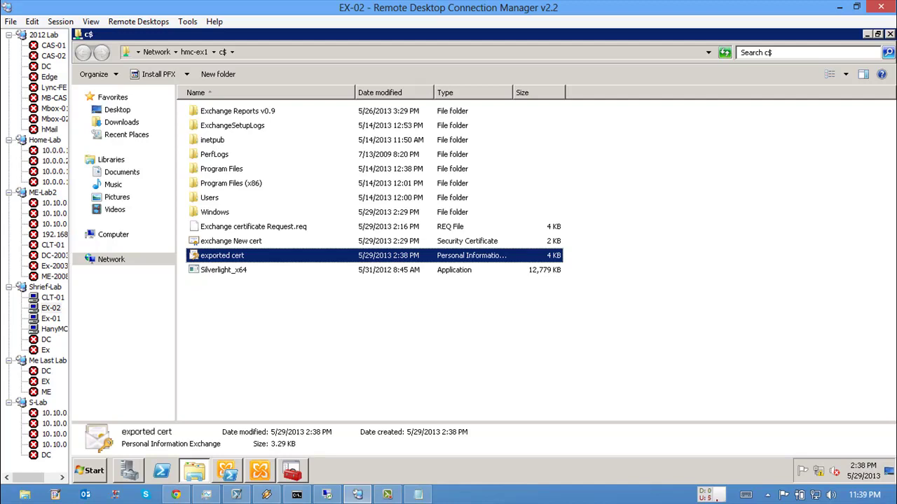
{"action": "left_click", "coordinate": [113, 234]}
{"action": "double_click", "coordinate": [210, 114]}
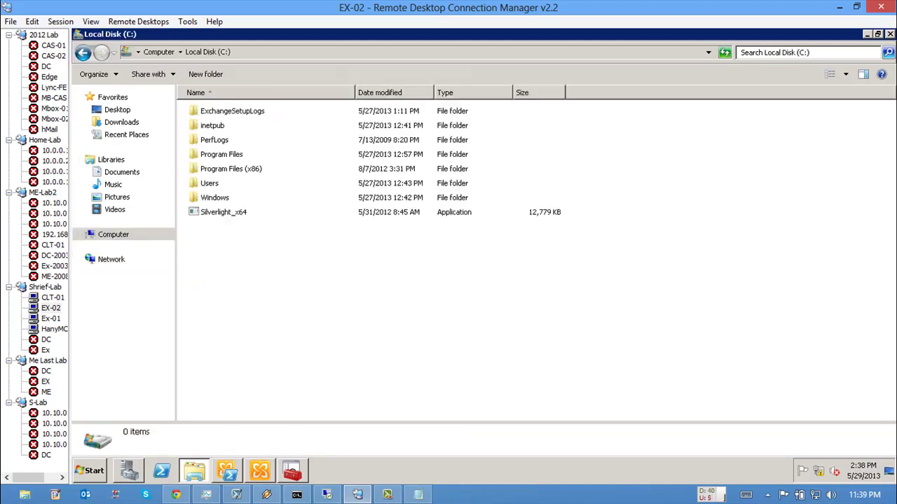
{"action": "key", "text": "ctrl+v"}
{"action": "key", "text": "alt+Tab"}
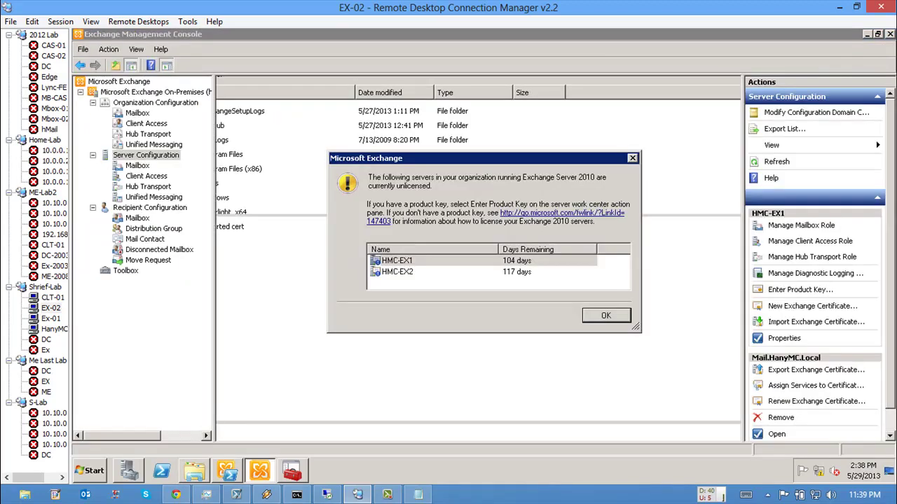
Step: Select HMC-EX2 and pick C:\exported cert.pfx in the Import Exchange Certificate wizard
{"action": "key", "text": "Return"}
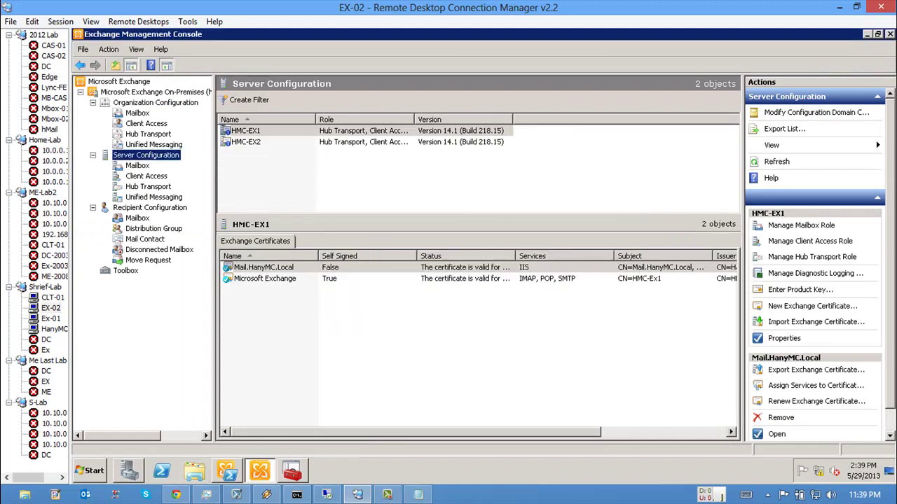
{"action": "left_click", "coordinate": [245, 141]}
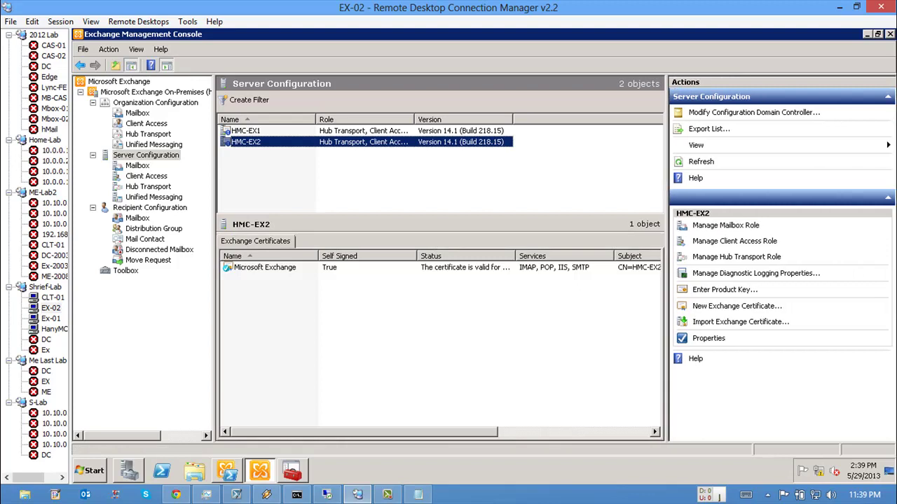
{"action": "left_click", "coordinate": [428, 267]}
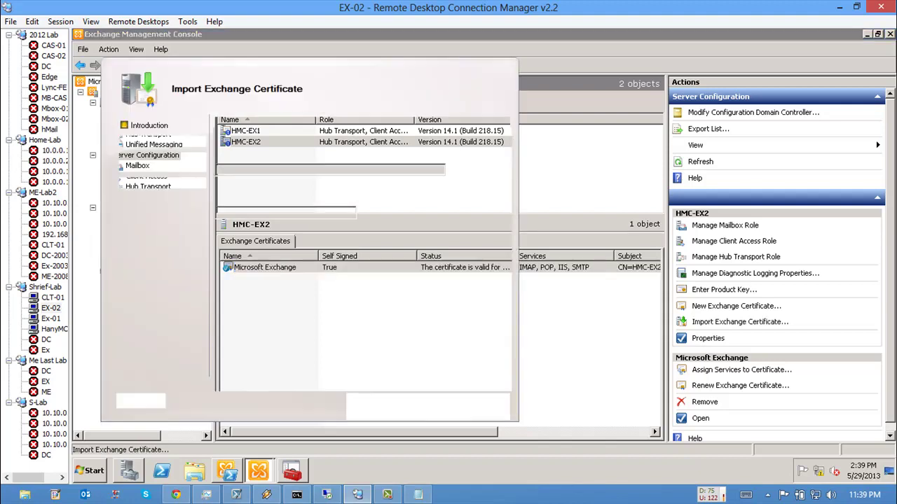
{"action": "left_click", "coordinate": [475, 170]}
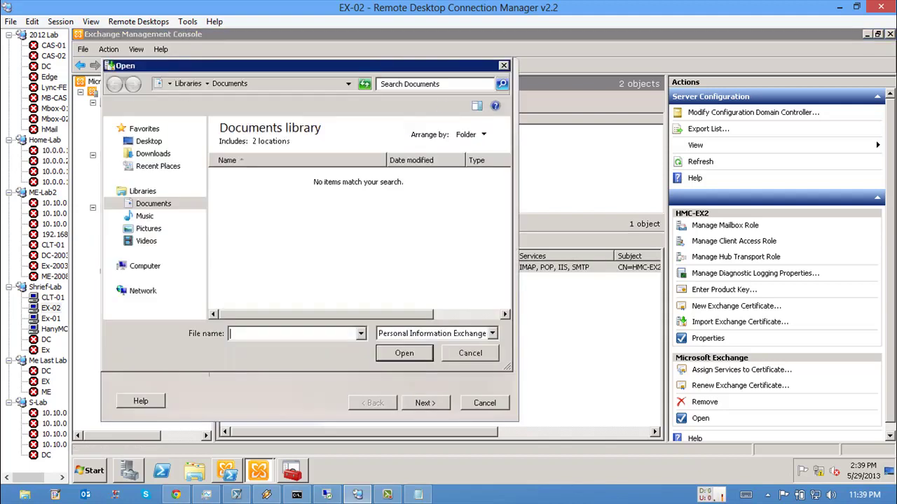
{"action": "left_click", "coordinate": [144, 265]}
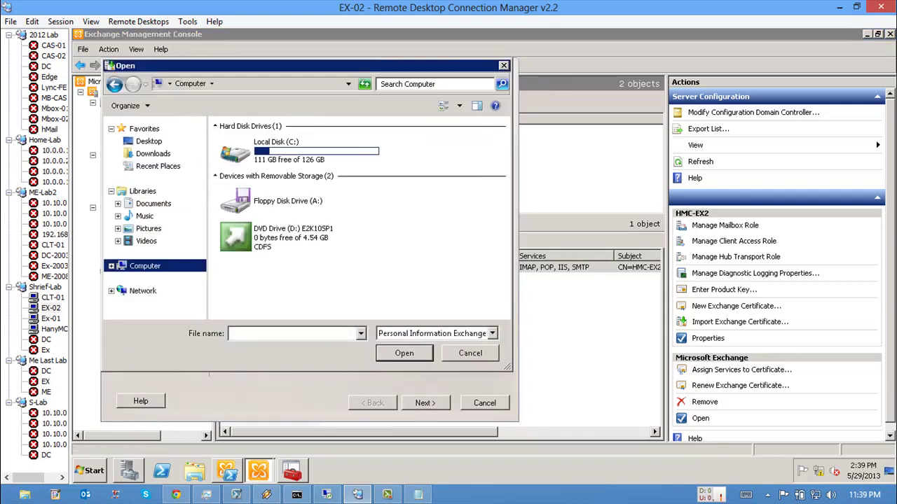
{"action": "double_click", "coordinate": [276, 151]}
{"action": "double_click", "coordinate": [253, 244]}
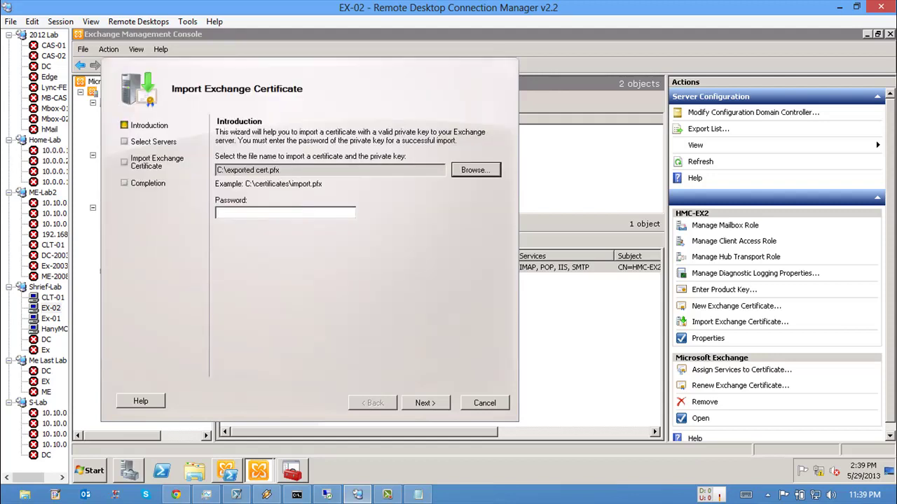
Step: Enter the private key password and run the import onto HMC-EX2
{"action": "left_click", "coordinate": [280, 213]}
{"action": "type", "text": "********"}
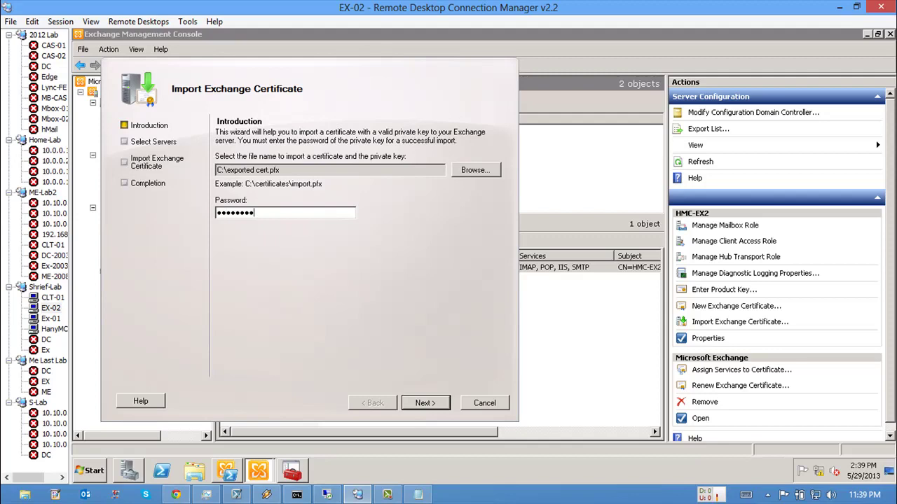
{"action": "key", "text": "Return"}
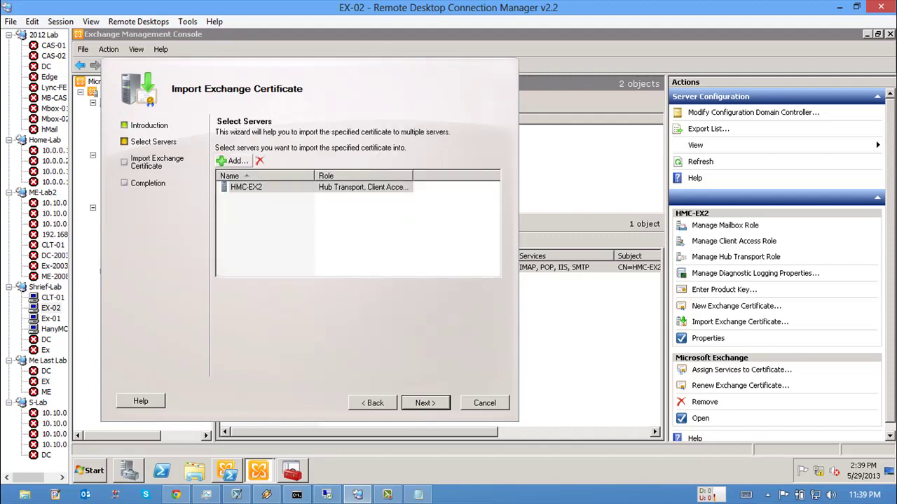
{"action": "key", "text": "Return"}
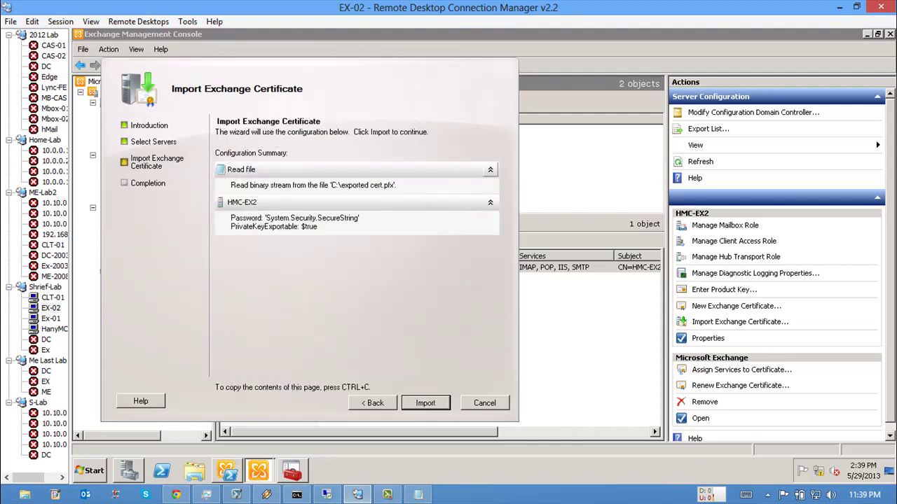
{"action": "key", "text": "Return"}
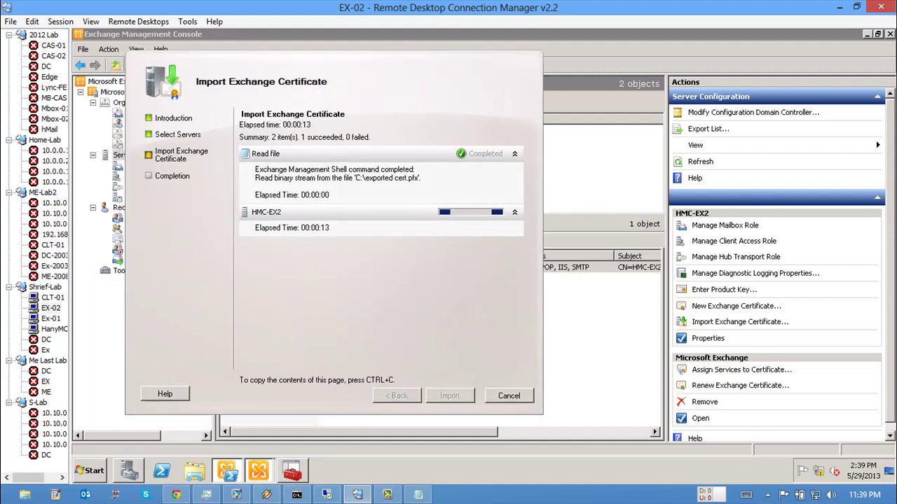
Step: In the shell, go to the drive root with cd\, clear it, and enter Get-ExchangeCertificate
{"action": "left_click", "coordinate": [227, 471]}
{"action": "type", "text": "cd\\"}
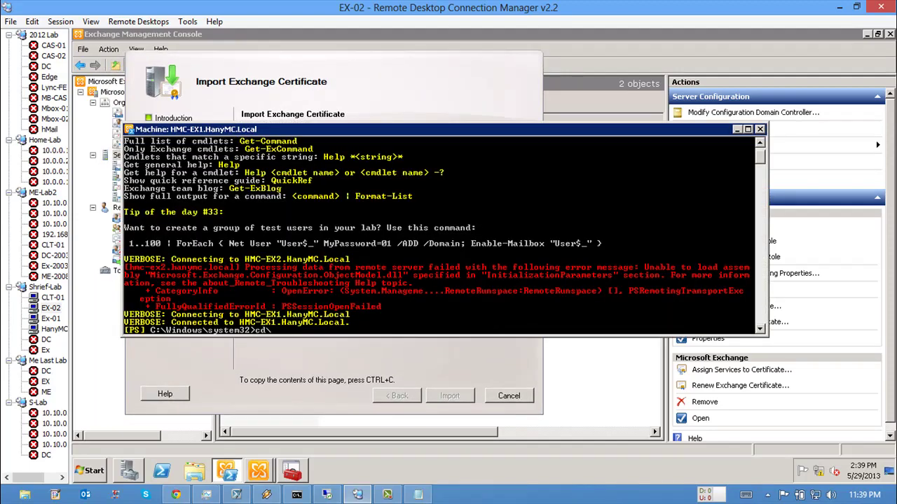
{"action": "key", "text": "Return"}
{"action": "type", "text": "cls"}
{"action": "key", "text": "Return"}
{"action": "key", "text": "Return"}
{"action": "key", "text": "Return"}
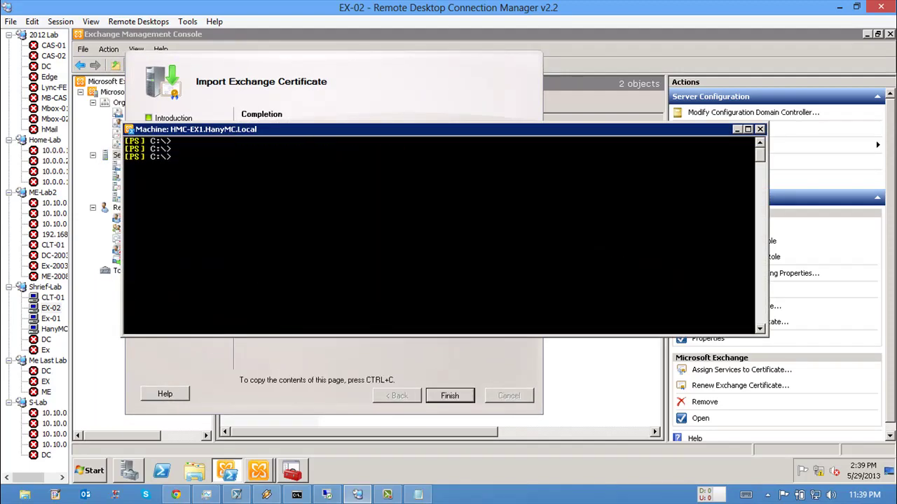
{"action": "type", "text": "get-exch"}
{"action": "key", "text": "Tab"}
{"action": "key", "text": "Tab"}
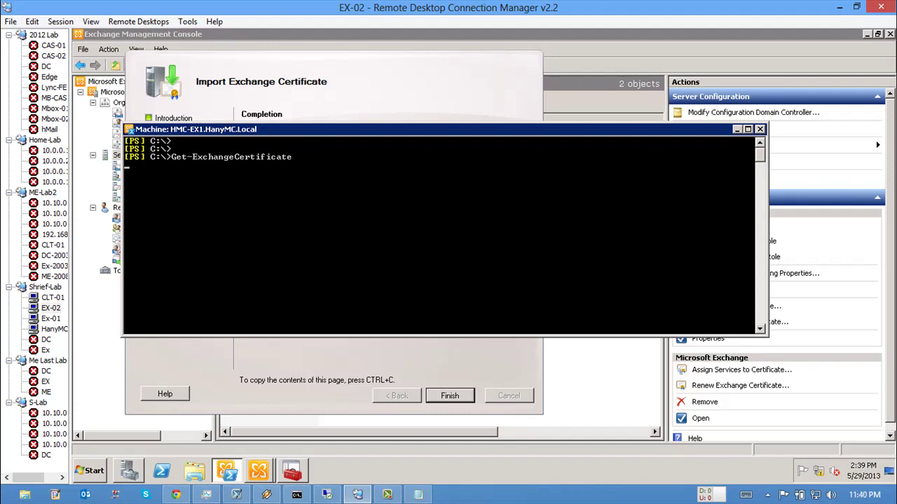
Step: Close the completed certificate import wizard
{"action": "left_click_drag", "start_coordinate": [281, 128], "coordinate": [301, 268]}
{"action": "left_click", "coordinate": [302, 245]}
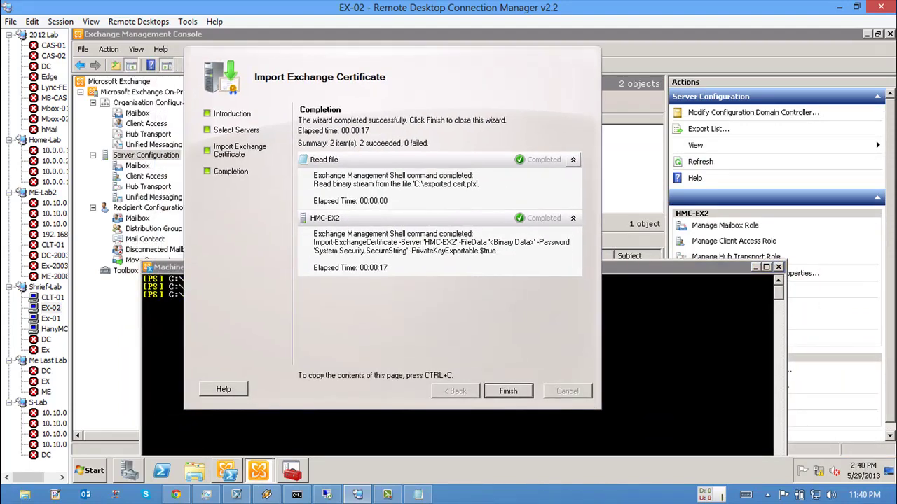
{"action": "key", "text": "Return"}
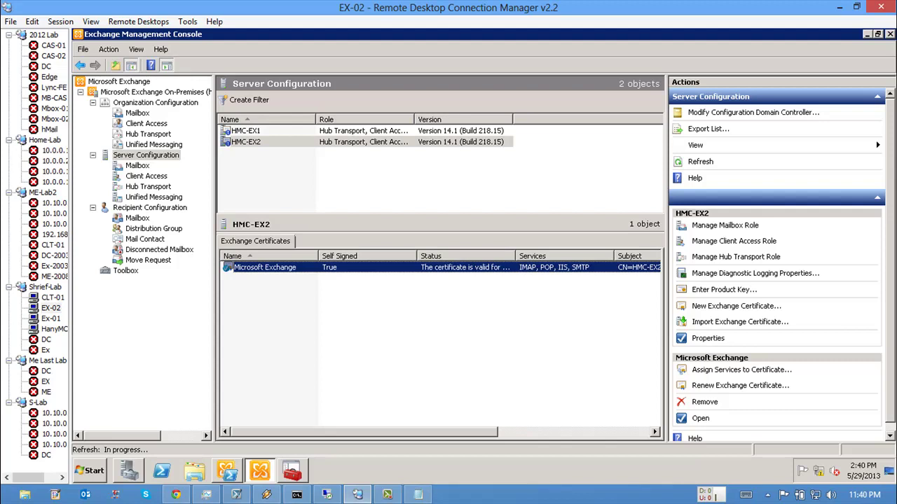
Step: Mark and copy the Mail.HanyMC.Local certificate thumbprint from the shell listing
{"action": "left_click", "coordinate": [226, 470]}
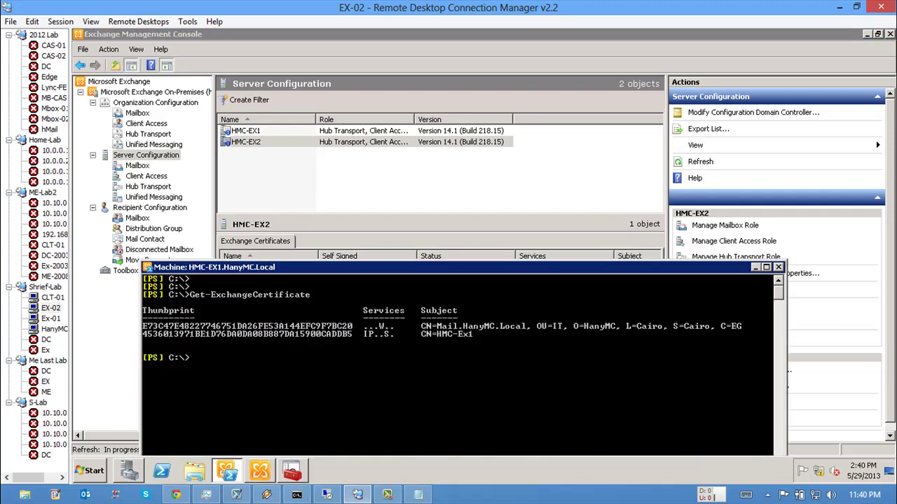
{"action": "right_click", "coordinate": [344, 346]}
{"action": "left_click", "coordinate": [364, 354]}
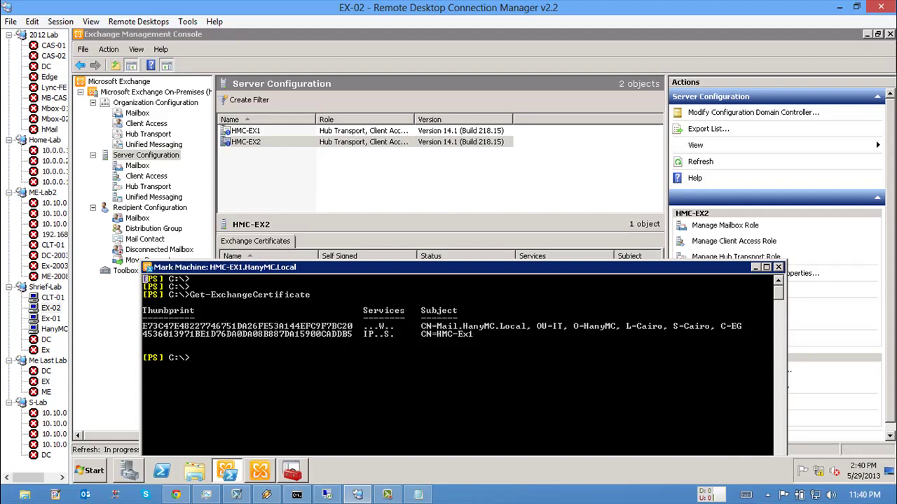
{"action": "left_click_drag", "start_coordinate": [353, 326], "coordinate": [143, 327]}
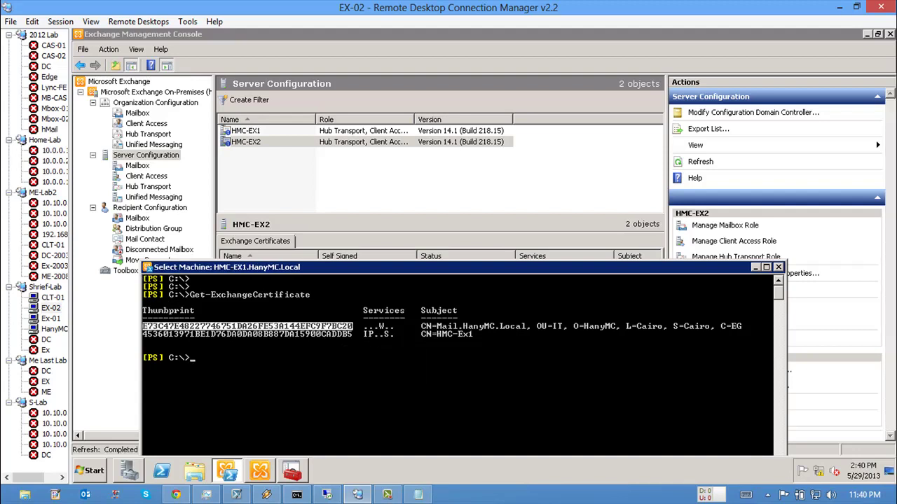
{"action": "key", "text": "Return"}
{"action": "key", "text": "alt+Tab"}
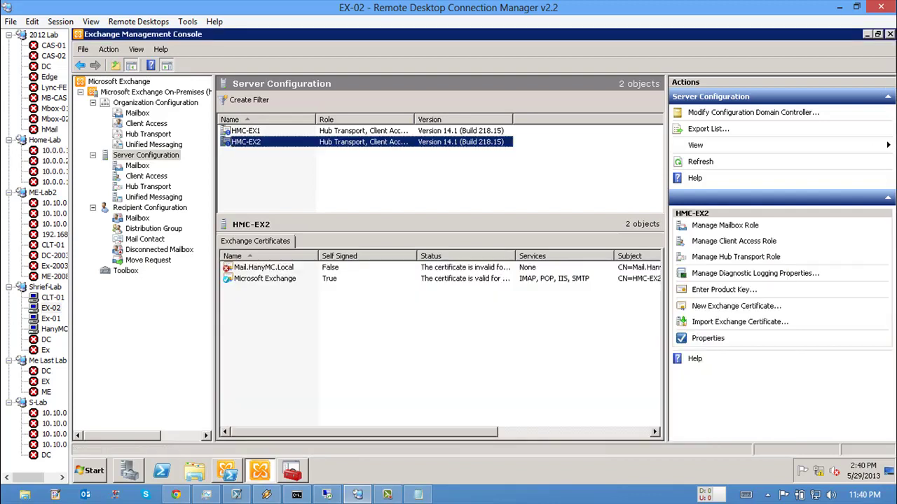
Step: Refresh and select the Mail.HanyMC.Local certificate on HMC-EX2, widening the list to read its status
{"action": "key", "text": "Tab"}
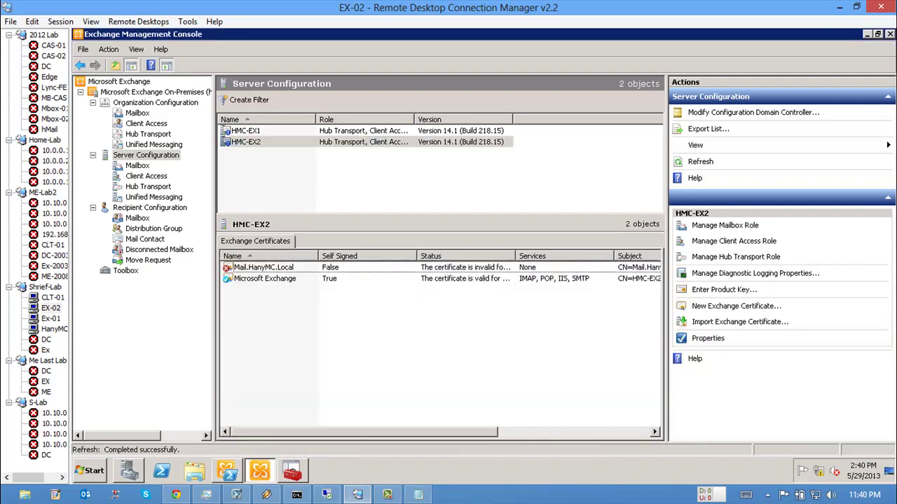
{"action": "key", "text": "space"}
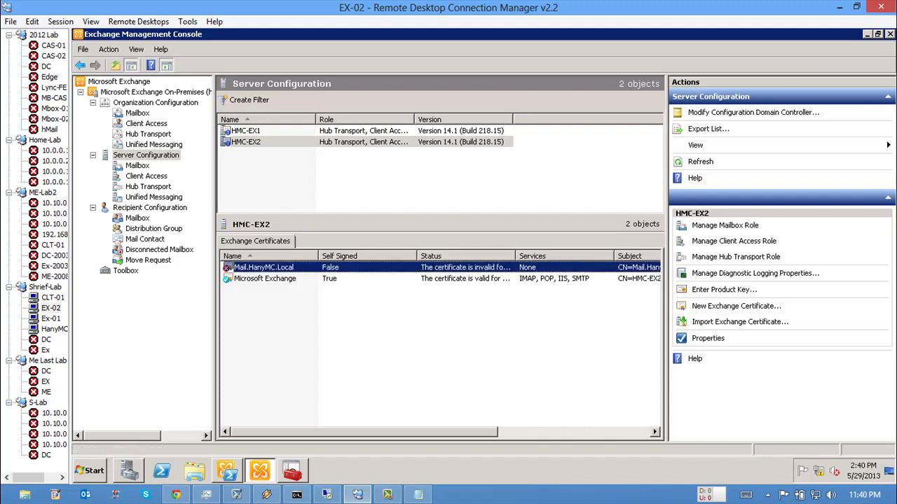
{"action": "key", "text": "shift+F10"}
{"action": "key", "text": "Escape"}
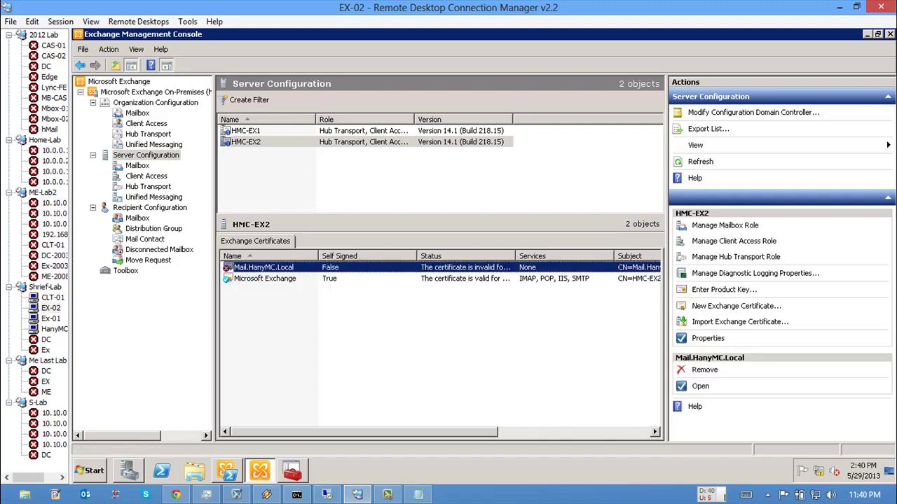
{"action": "key", "text": "F5"}
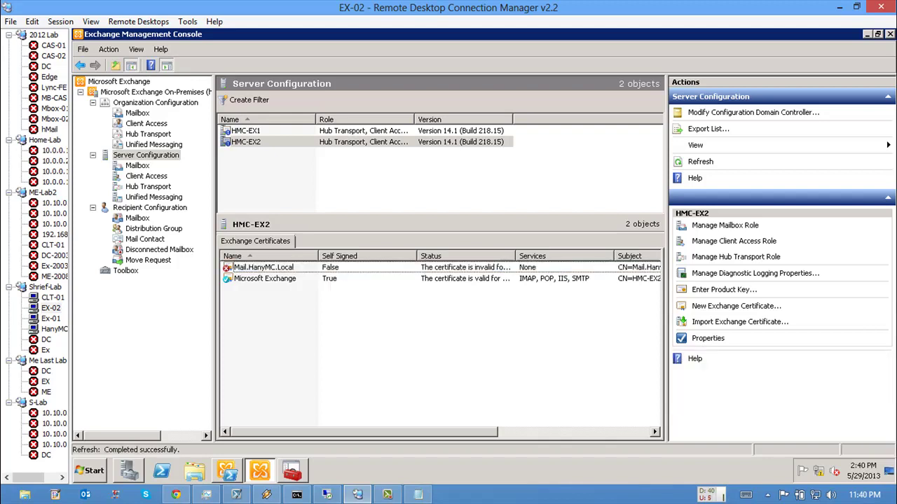
{"action": "key", "text": "space"}
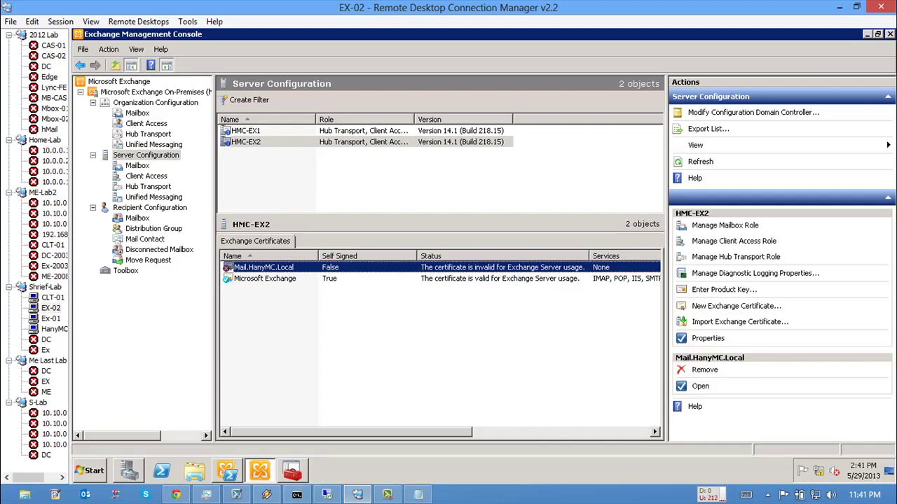
{"action": "key", "text": "F5"}
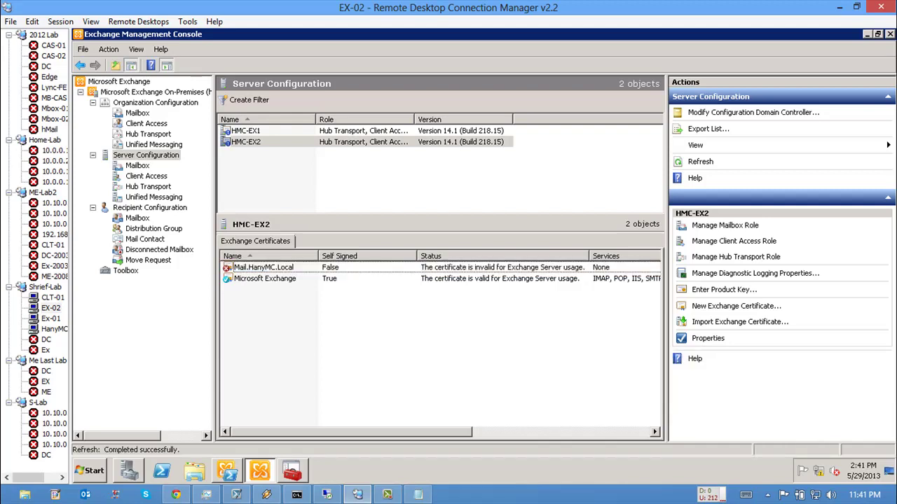
{"action": "left_click_drag", "start_coordinate": [213, 280], "coordinate": [175, 280]}
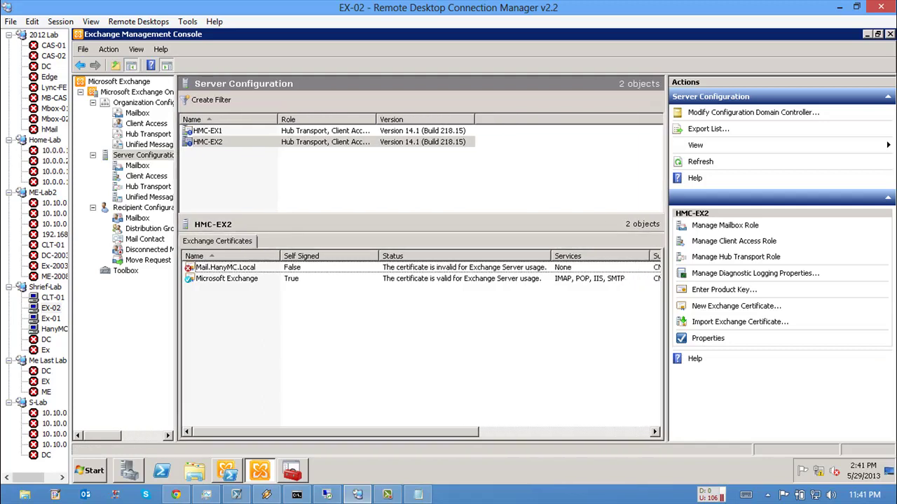
{"action": "left_click", "coordinate": [225, 266]}
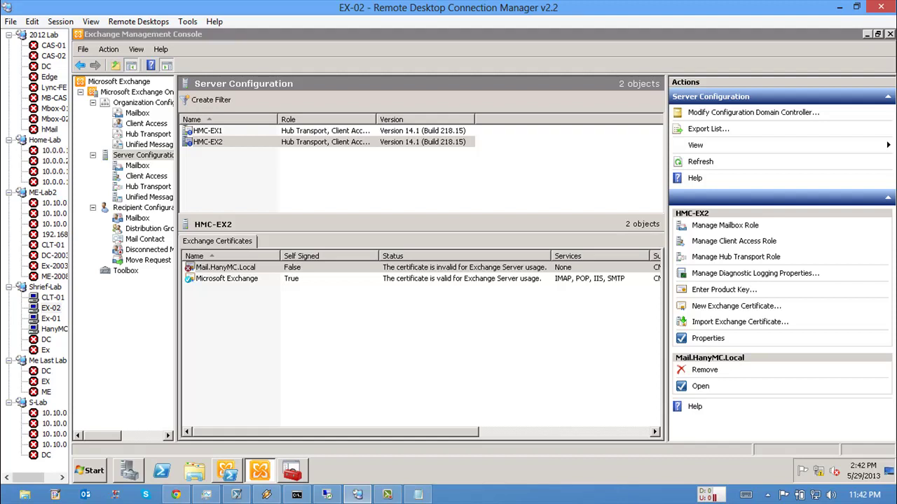
{"action": "key", "text": "alt+Tab"}
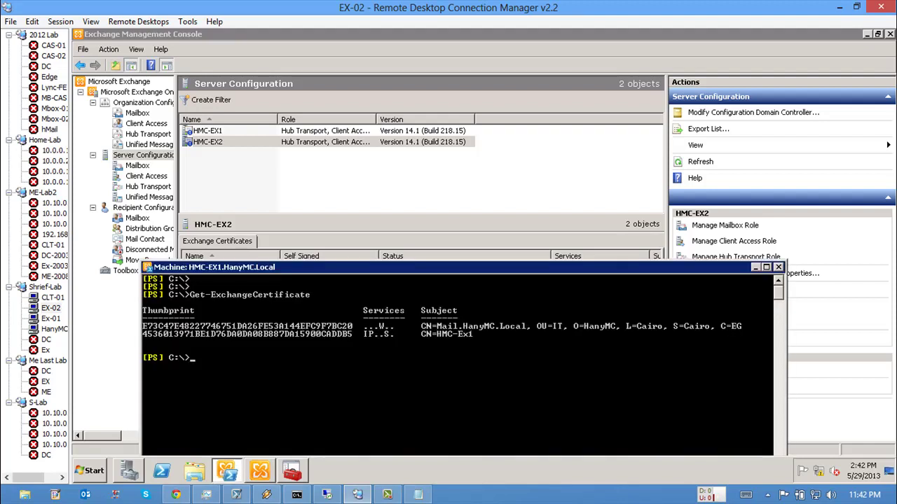
{"action": "key", "text": "alt+Tab"}
{"action": "key", "text": "alt+Tab"}
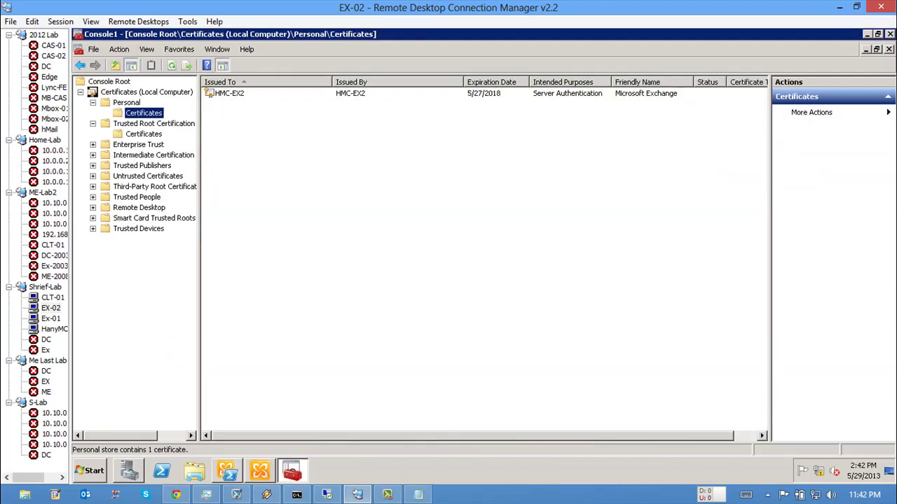
Step: Inspect the untrusted Mail.HanyMC.Local certificate's details in the local computer Certificates console
{"action": "key", "text": "F5"}
{"action": "left_click", "coordinate": [244, 104]}
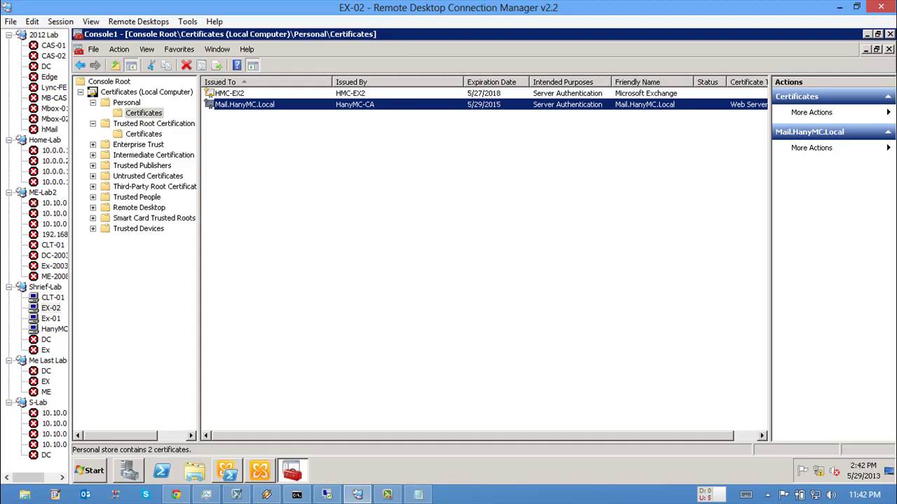
{"action": "key", "text": "Return"}
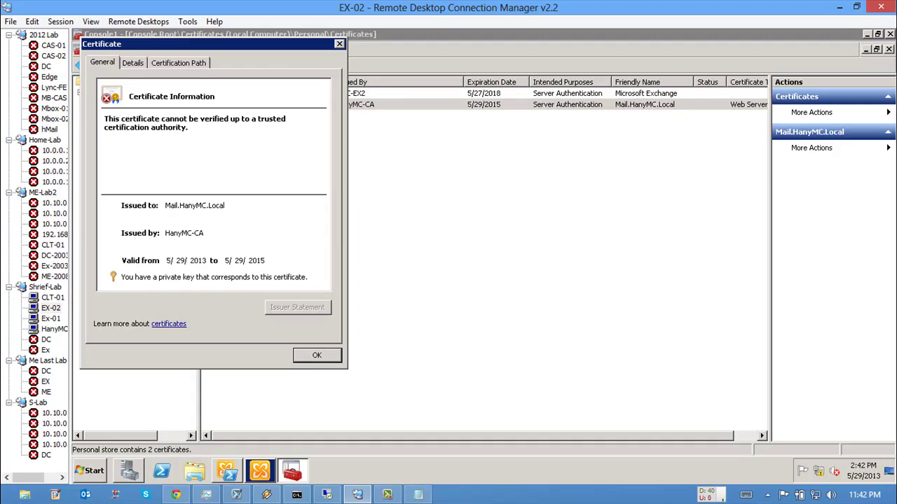
{"action": "key", "text": "Escape"}
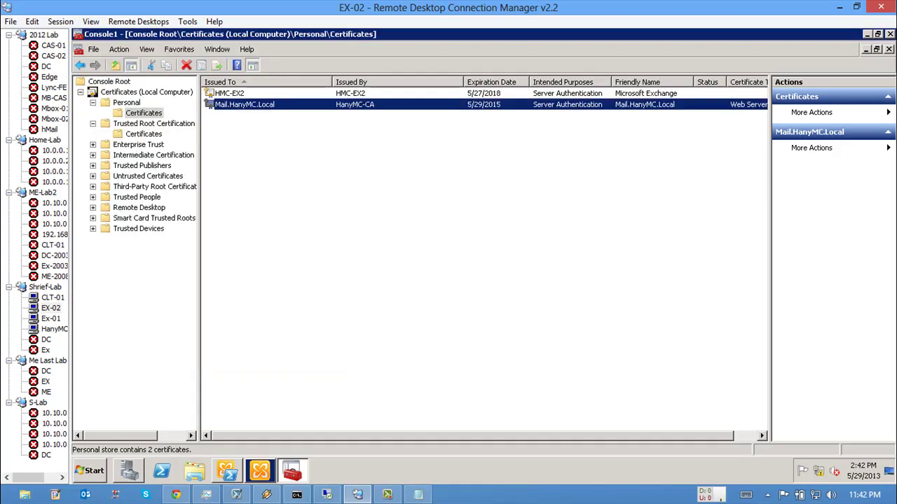
Step: Check Trusted Root Certification Authorities > Certificates, where HanyMC-CA is missing
{"action": "key", "text": "F5"}
{"action": "left_click", "coordinate": [143, 134]}
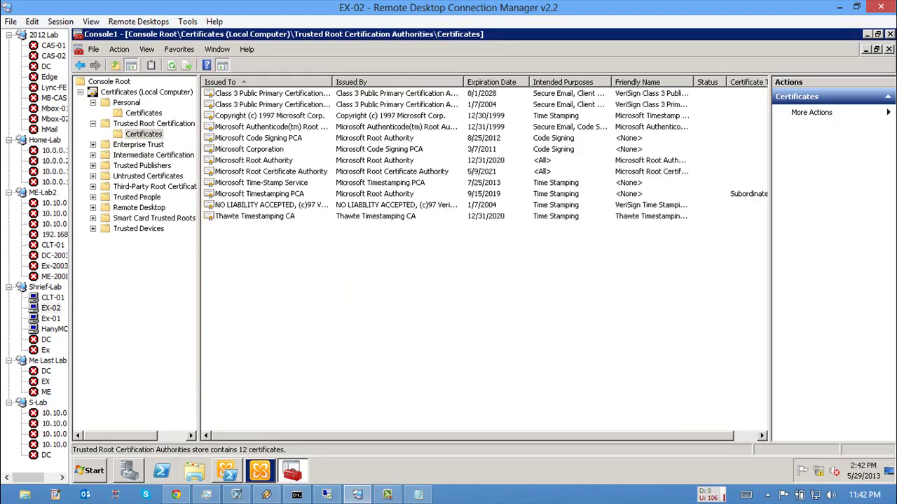
{"action": "key", "text": "alt+Tab"}
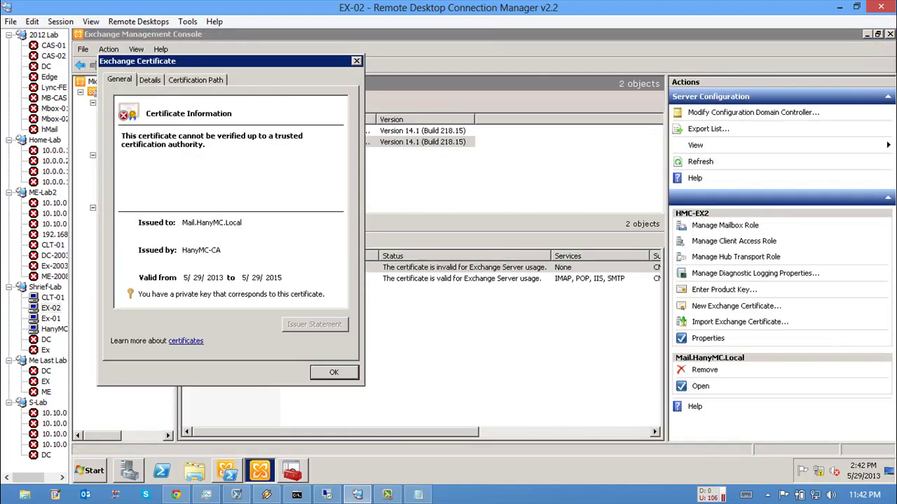
Step: Dismiss the Exchange certificate details and move to the HanyMC.Local server session
{"action": "key", "text": "Return"}
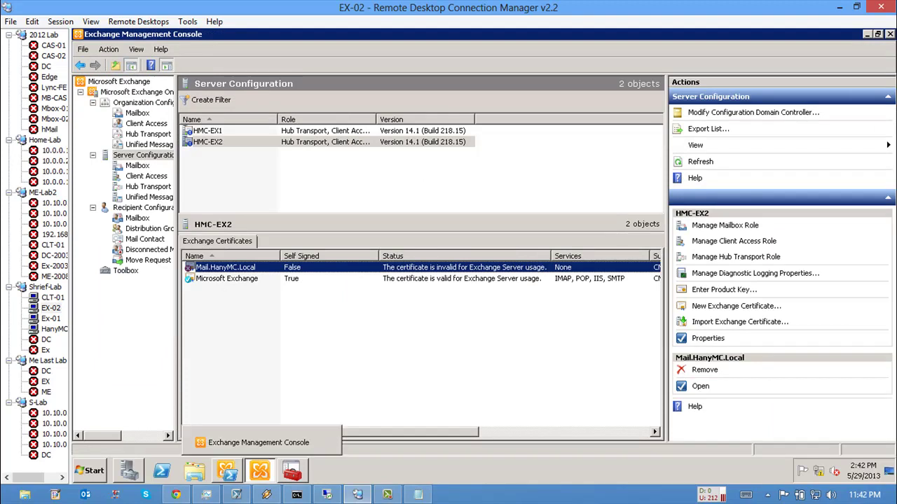
{"action": "mouse_move", "coordinate": [260, 471]}
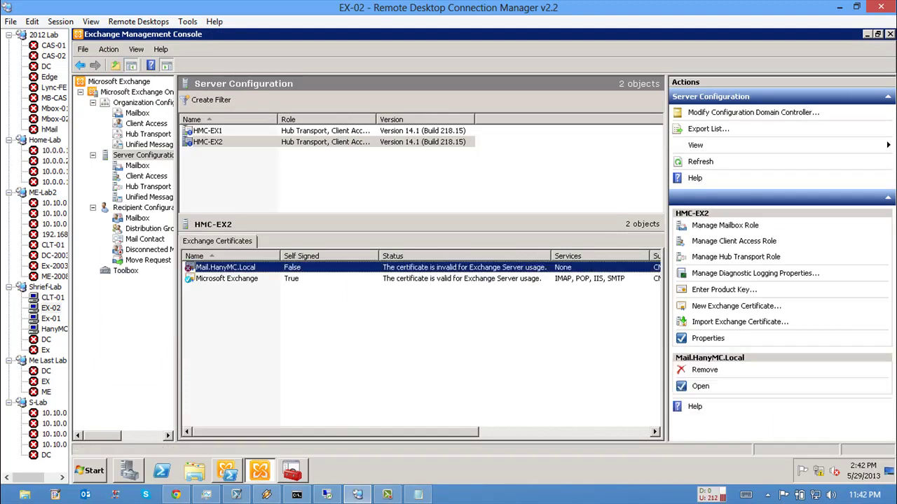
{"action": "left_click", "coordinate": [54, 329]}
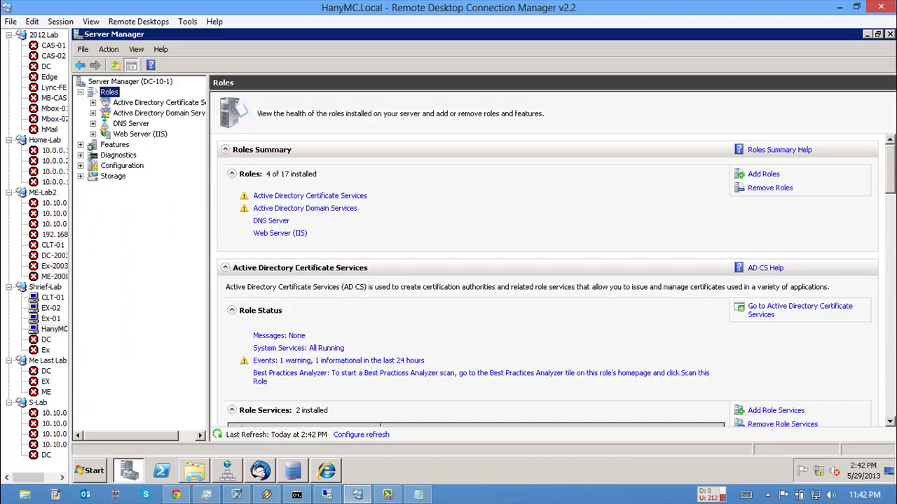
Step: Open the HanyMC-CA certificate's details from its properties and launch the Certificate Export Wizard
{"action": "left_click", "coordinate": [91, 471]}
{"action": "mouse_move", "coordinate": [280, 350]}
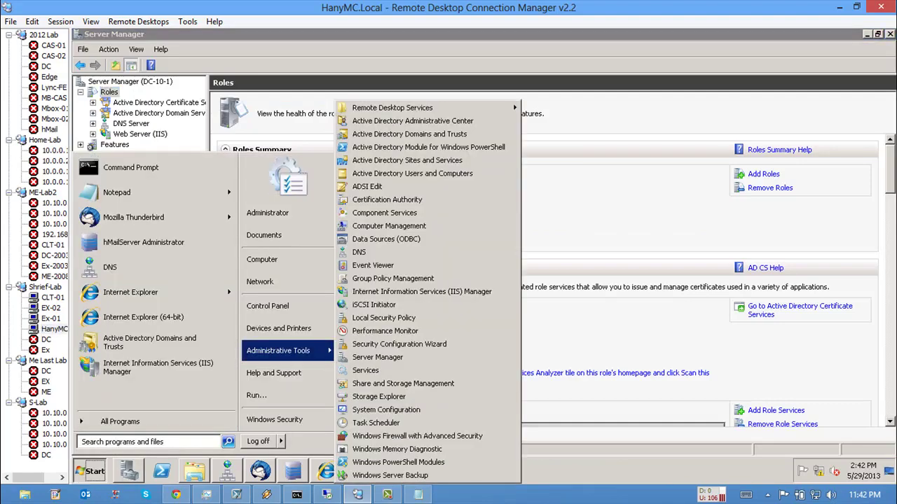
{"action": "left_click", "coordinate": [387, 200]}
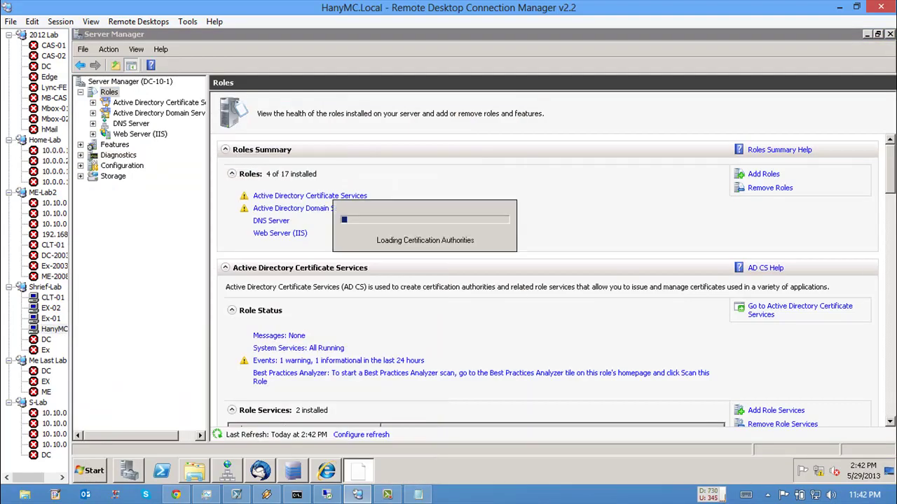
{"action": "double_click", "coordinate": [219, 172]}
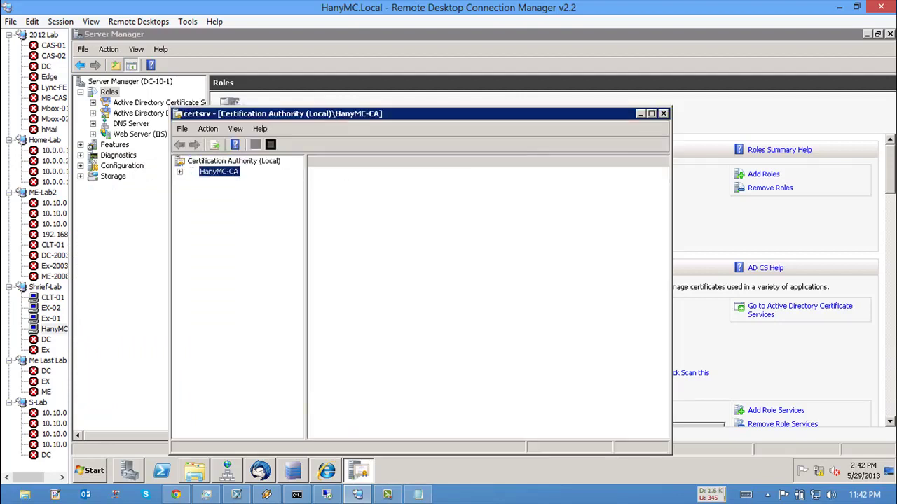
{"action": "right_click", "coordinate": [219, 171]}
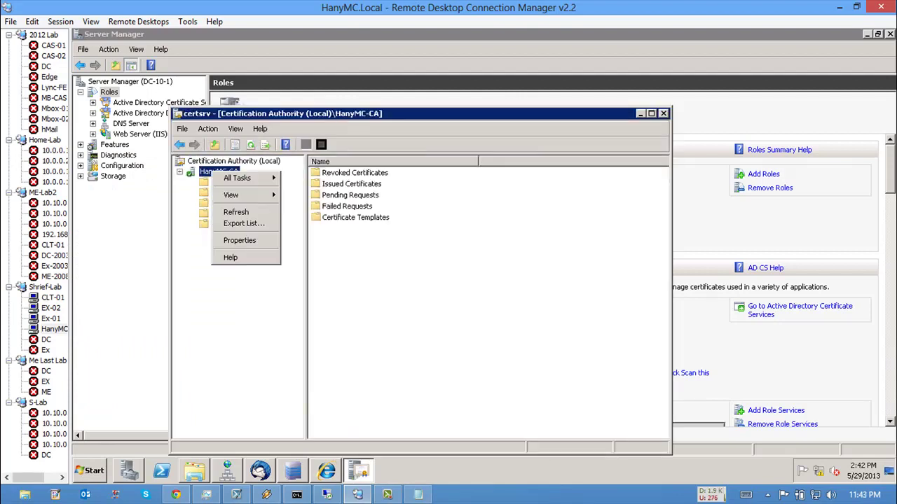
{"action": "left_click", "coordinate": [238, 239]}
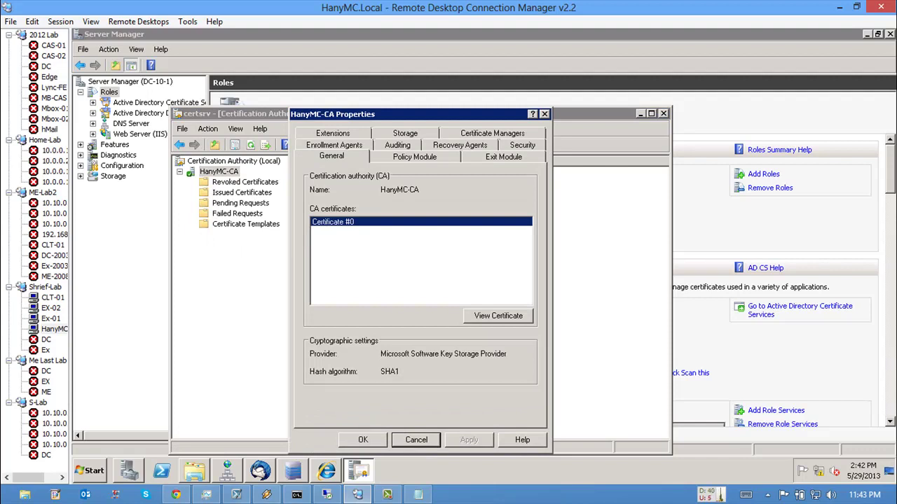
{"action": "left_click", "coordinate": [499, 316]}
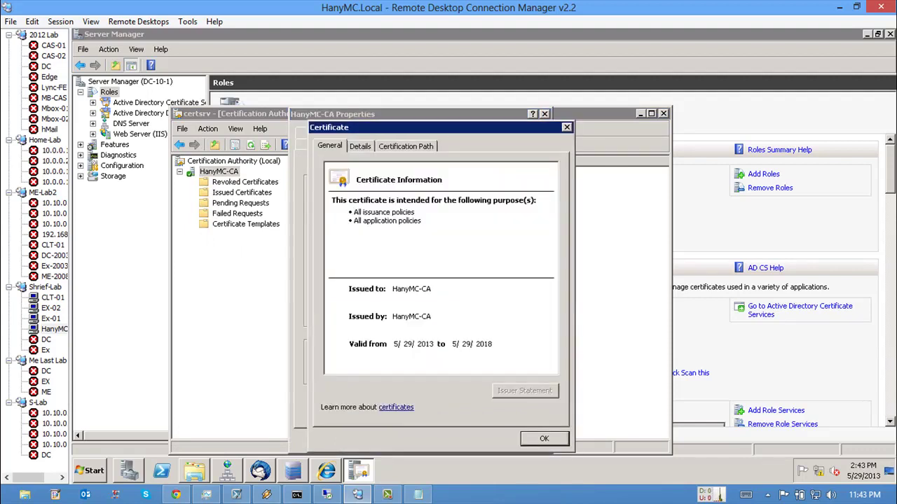
{"action": "key", "text": "ctrl+Tab"}
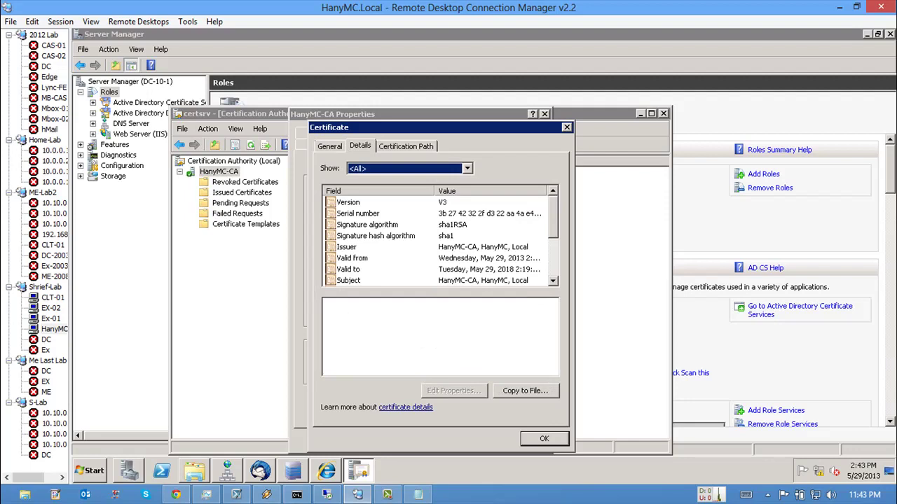
{"action": "key", "text": "alt+c"}
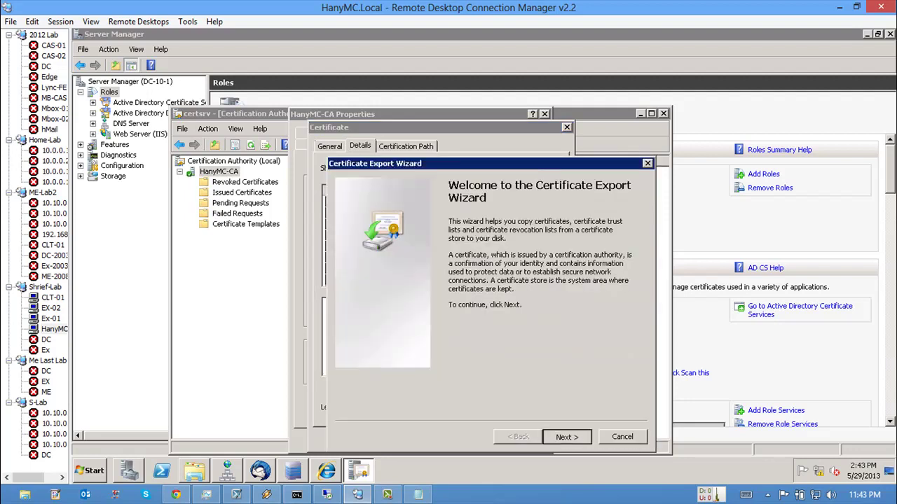
Step: Set the export file name to C:\CA Root certificate.cer
{"action": "key", "text": "Return"}
{"action": "key", "text": "Return"}
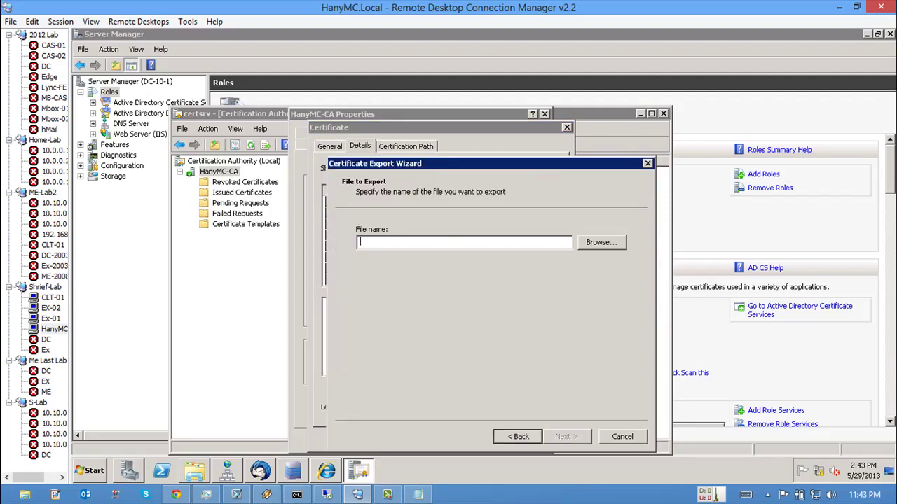
{"action": "key", "text": "alt+r"}
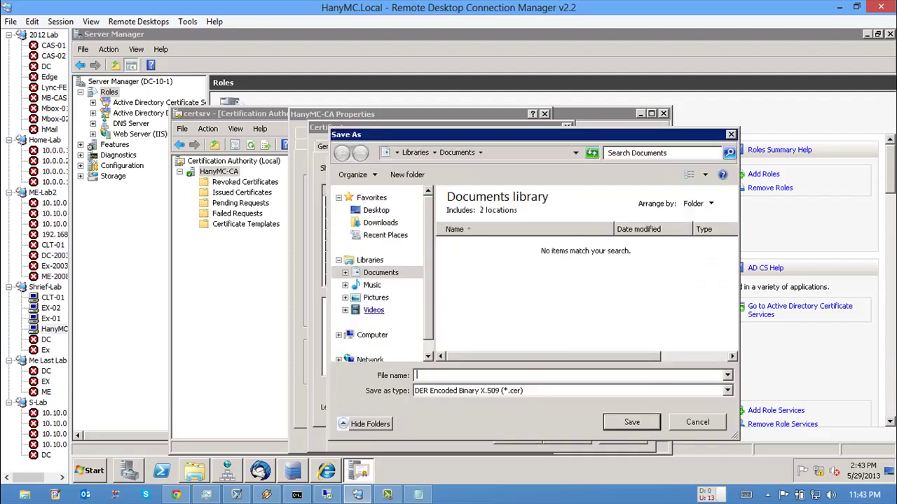
{"action": "left_click", "coordinate": [372, 335]}
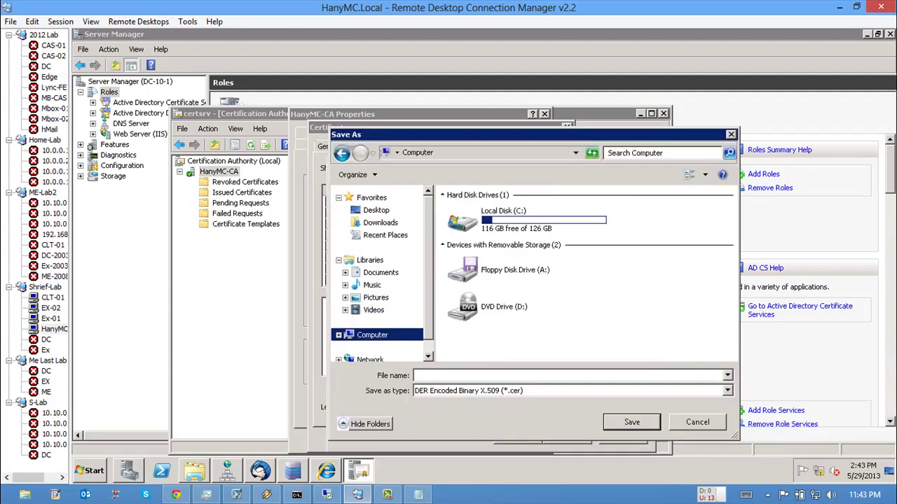
{"action": "double_click", "coordinate": [503, 217]}
{"action": "type", "text": "C"}
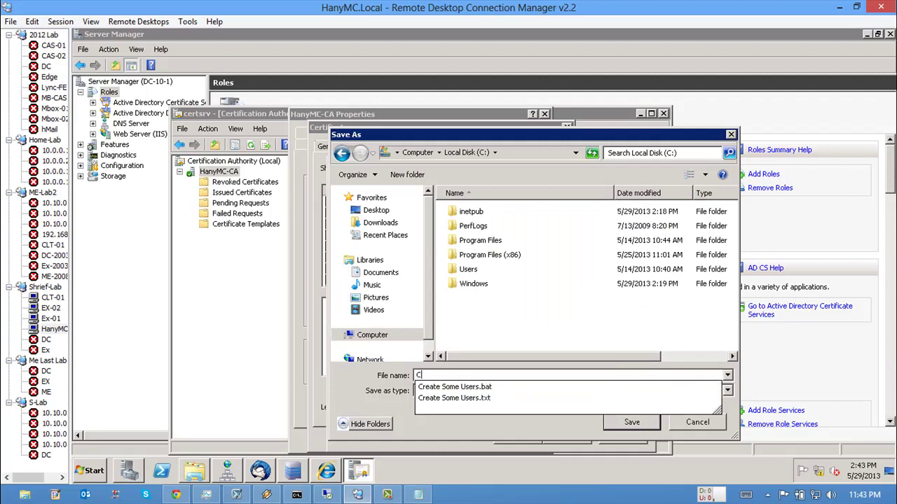
{"action": "type", "text": "A Root "}
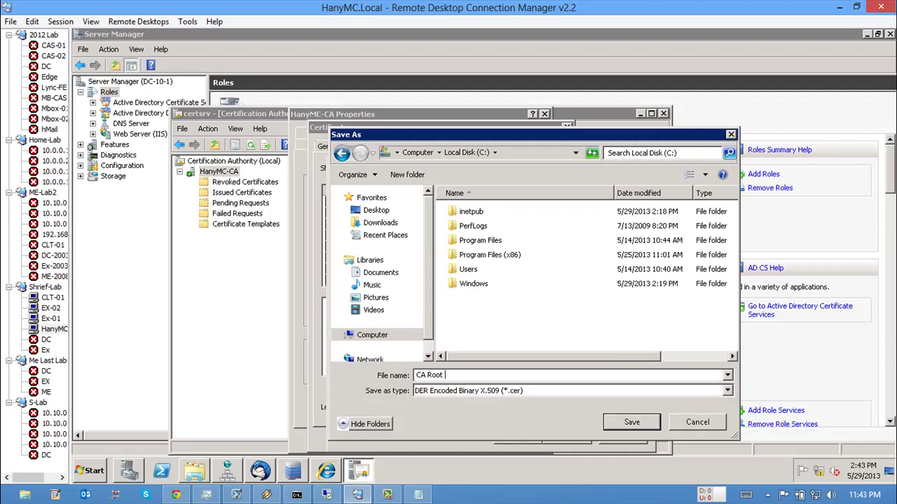
{"action": "type", "text": "certificate"}
{"action": "key", "text": "Return"}
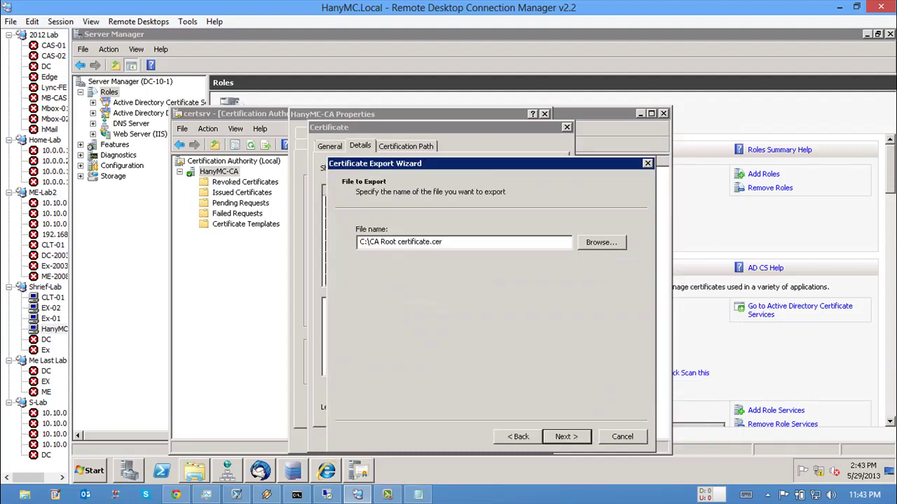
Step: Complete the HanyMC-CA root certificate export and close all Certification Authority windows
{"action": "key", "text": "Return"}
{"action": "key", "text": "Return"}
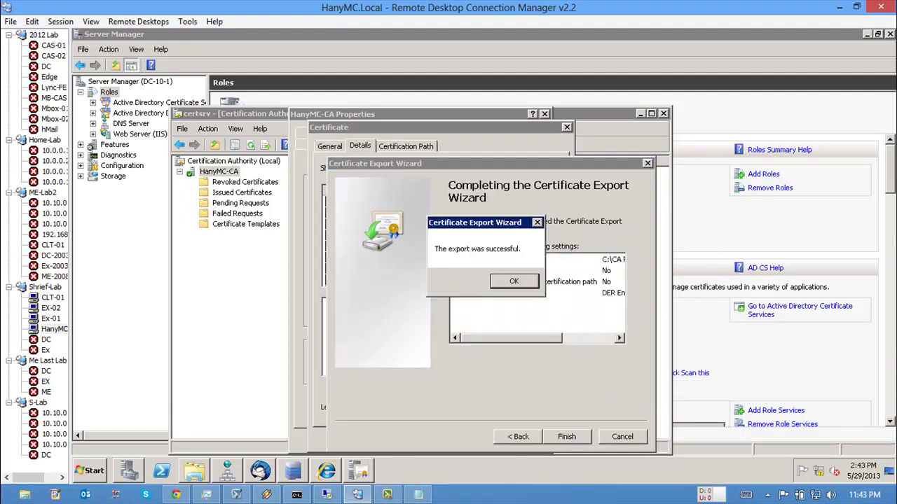
{"action": "key", "text": "Return"}
{"action": "key", "text": "Return"}
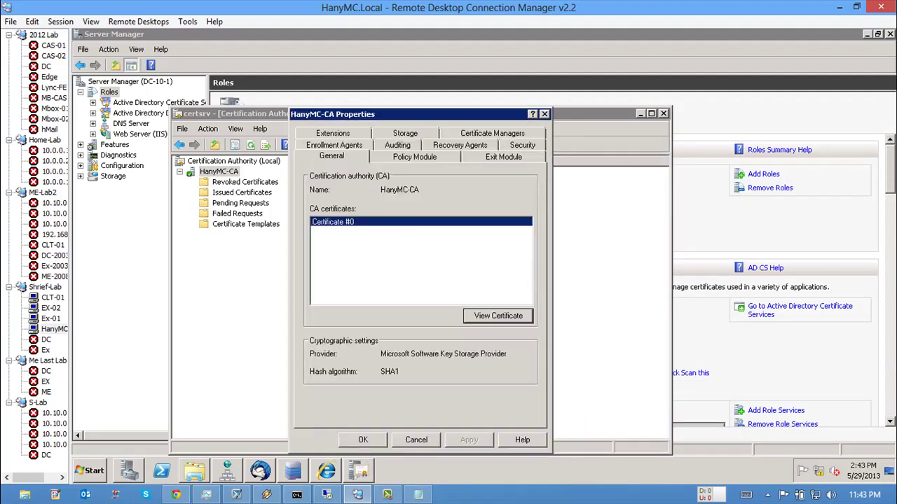
{"action": "key", "text": "Return"}
{"action": "key", "text": "alt+F4"}
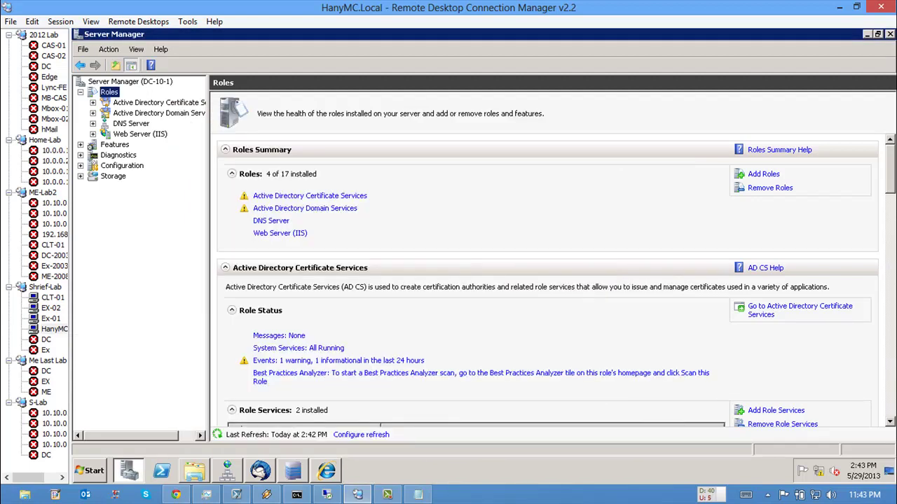
{"action": "left_click", "coordinate": [51, 308]}
Step: Start the Certificate Import Wizard for the Trusted Root Certification Authorities store on EX-02
{"action": "key", "text": "alt+Tab"}
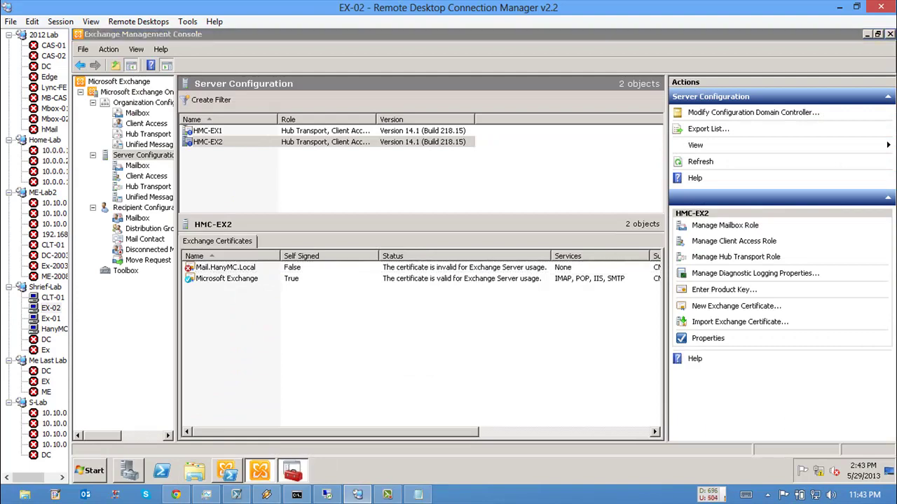
{"action": "right_click", "coordinate": [269, 273]}
{"action": "mouse_move", "coordinate": [308, 276]}
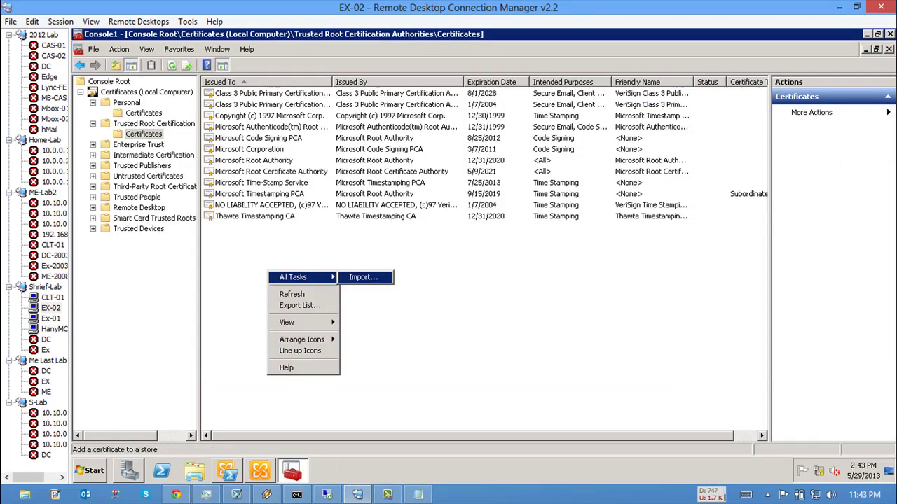
{"action": "left_click", "coordinate": [354, 277]}
Step: Choose \\10.1.1.1\c$\CA Root certificate.cer as the file to import
{"action": "key", "text": "Return"}
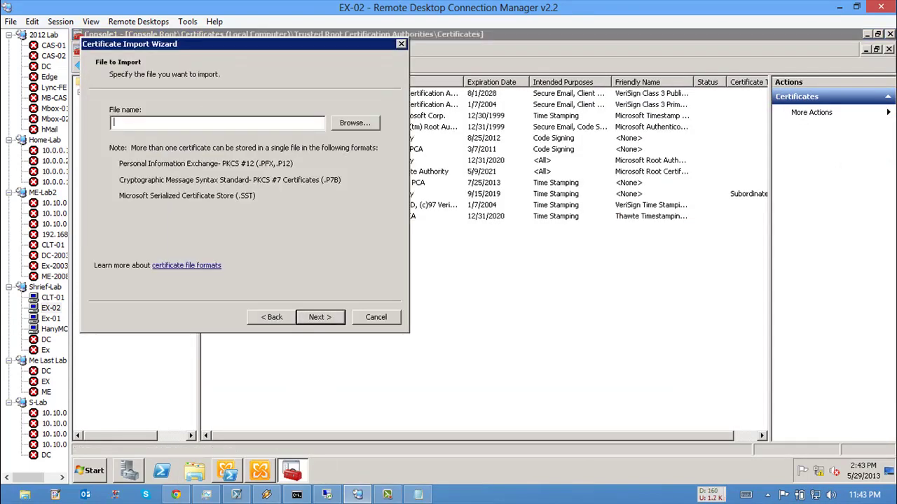
{"action": "key", "text": "Tab"}
{"action": "key", "text": "Return"}
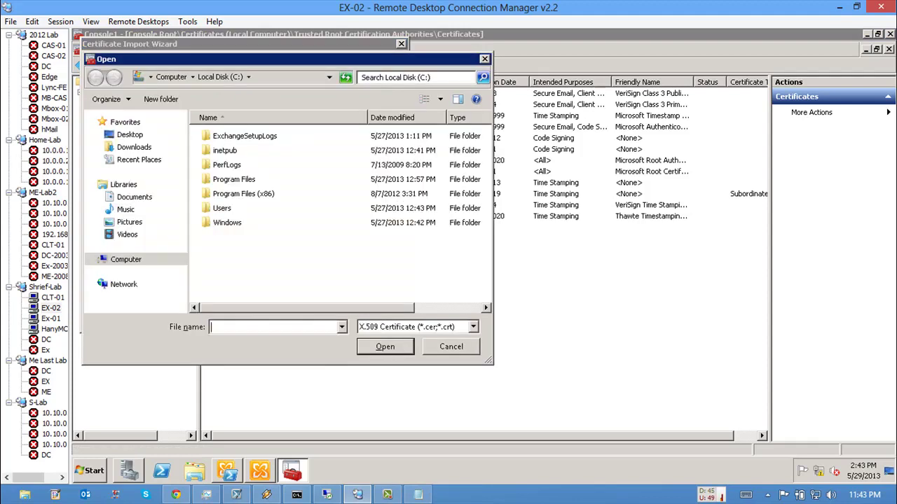
{"action": "type", "text": "\\\\10.1.1.1\\c$"}
{"action": "key", "text": "Return"}
{"action": "left_click", "coordinate": [242, 223]}
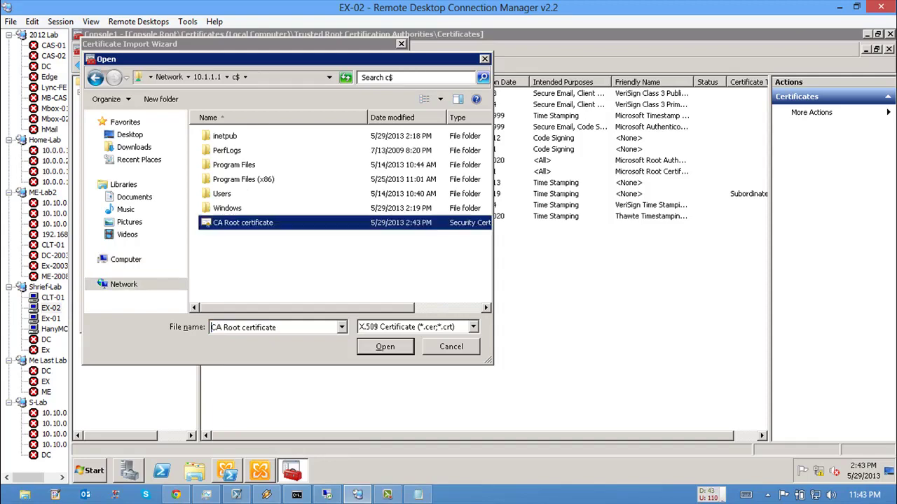
{"action": "key", "text": "Return"}
{"action": "key", "text": "super+r"}
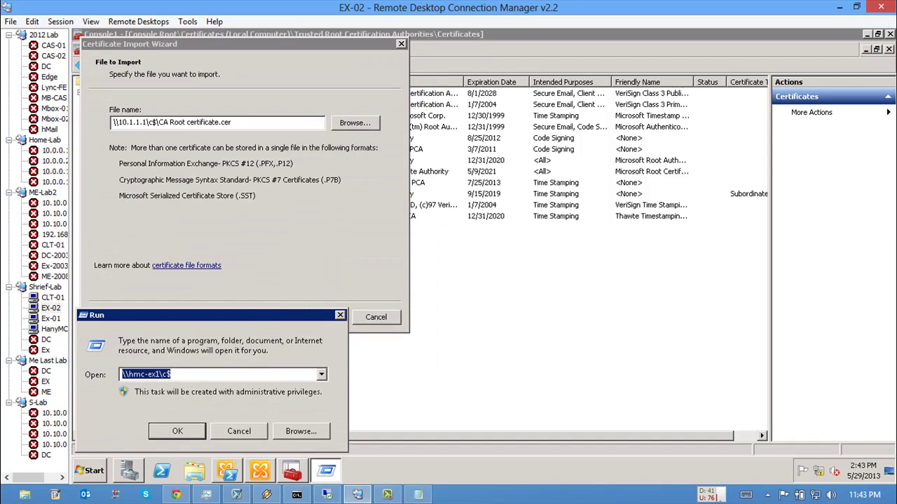
Step: Browse the CertEnroll share on \\10.1.1.1 to look over the CA certificate files
{"action": "key", "text": "End"}
{"action": "key", "text": "BackSpace"}
{"action": "key", "text": "BackSpace"}
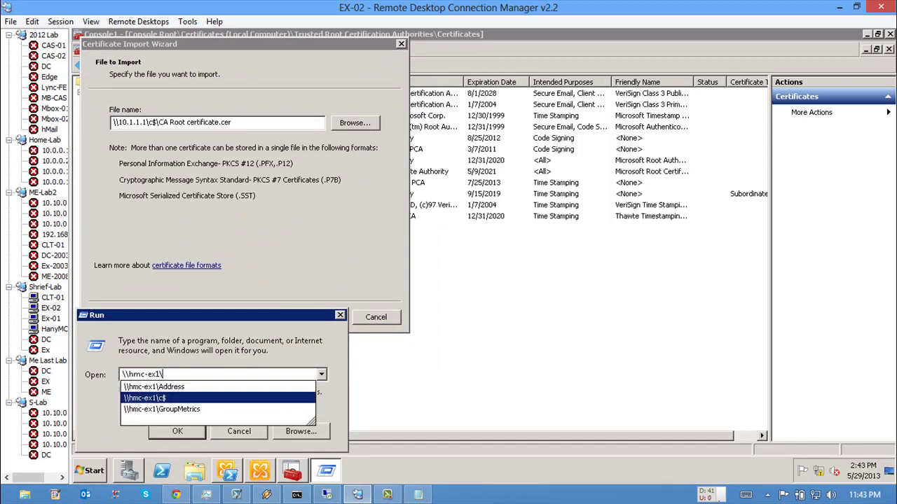
{"action": "key", "text": "ctrl+shift+Left"}
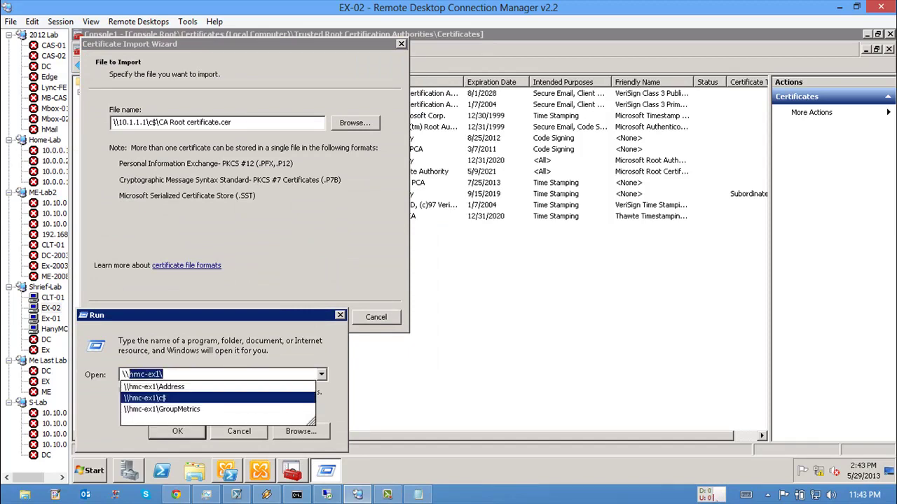
{"action": "key", "text": "BackSpace"}
{"action": "type", "text": "10.1.1.1"}
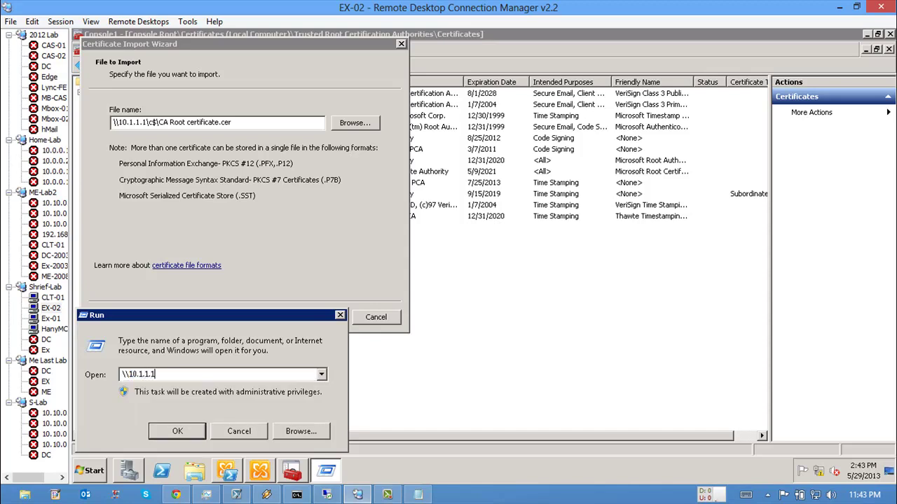
{"action": "key", "text": "Return"}
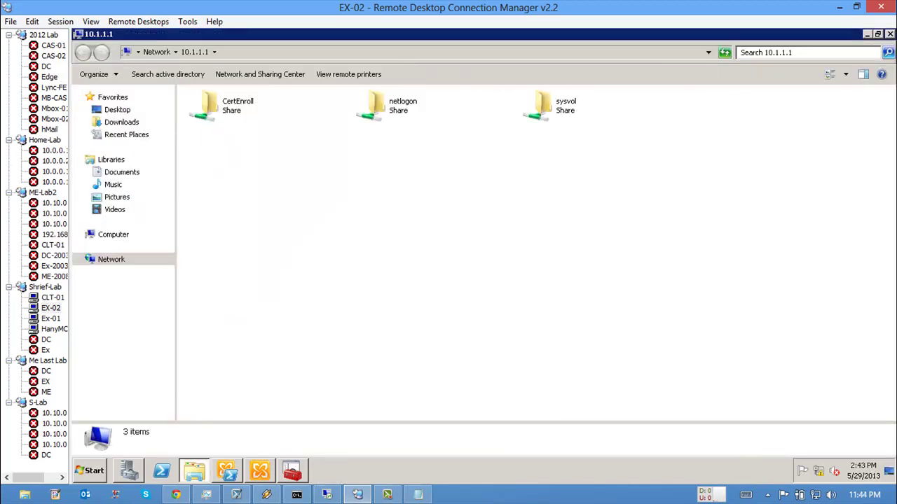
{"action": "key", "text": "Down"}
{"action": "key", "text": "Return"}
{"action": "key", "text": "Down"}
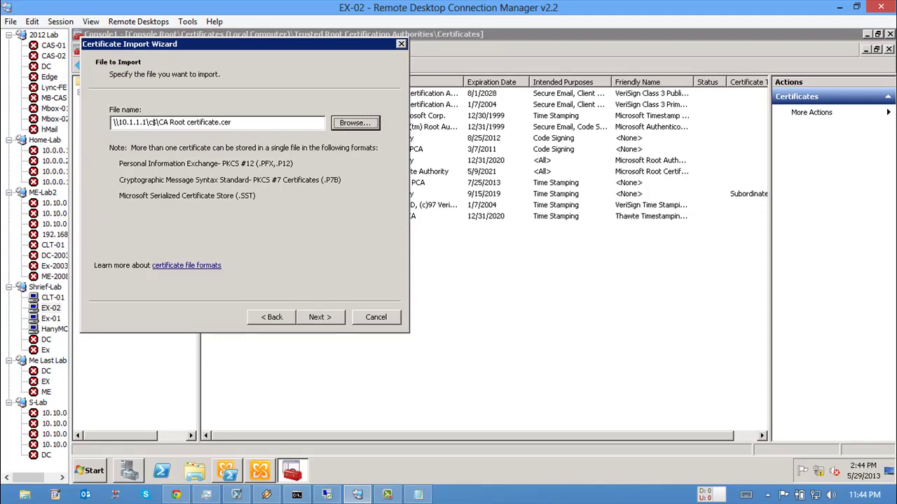
Step: Import the root certificate into Trusted Root Certification Authorities and acknowledge the success message
{"action": "key", "text": "alt+n"}
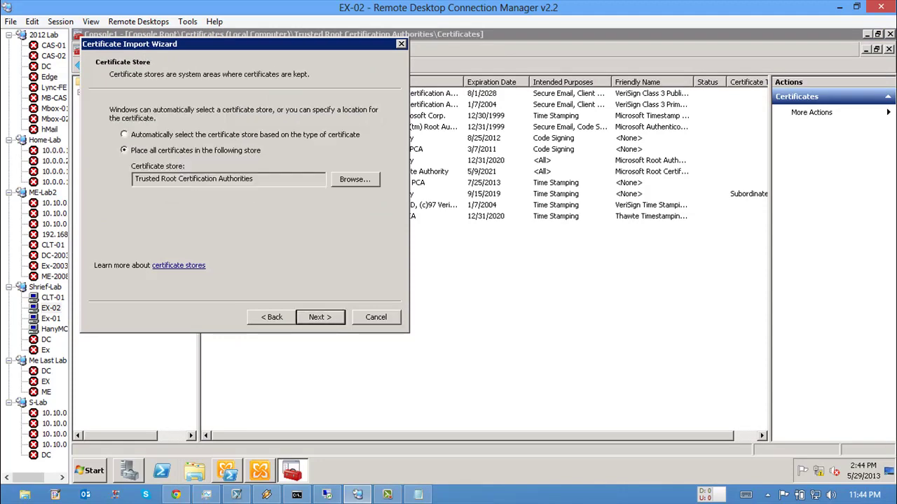
{"action": "key", "text": "alt+n"}
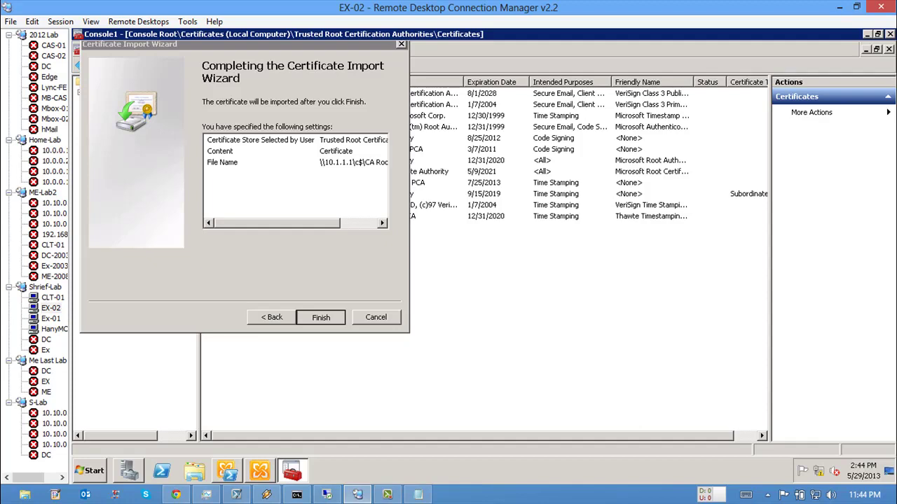
{"action": "key", "text": "Return"}
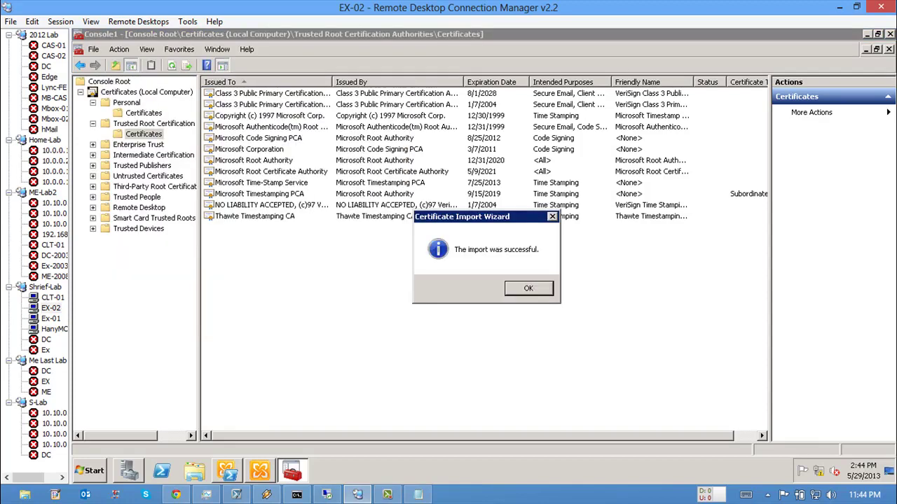
{"action": "key", "text": "Return"}
Step: Confirm HanyMC-CA is now listed in trusted roots and minimize the Certificates console
{"action": "left_click", "coordinate": [234, 127]}
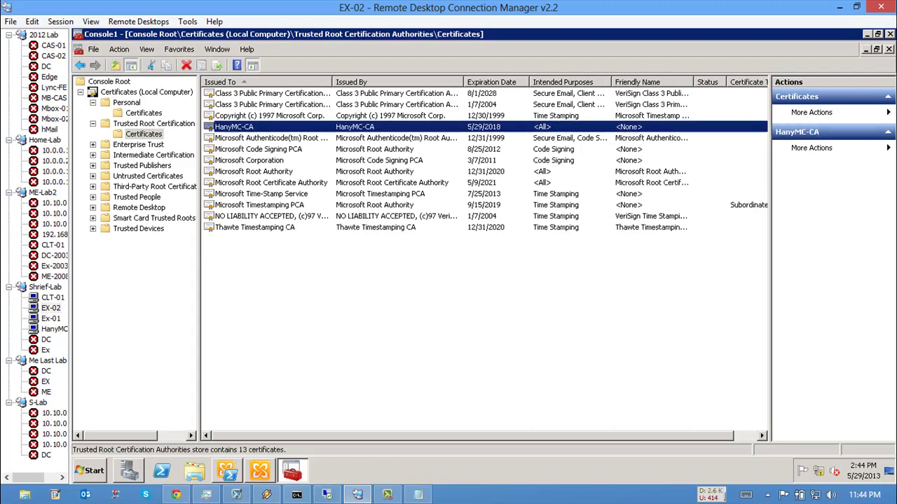
{"action": "right_click", "coordinate": [307, 34]}
{"action": "left_click", "coordinate": [334, 75]}
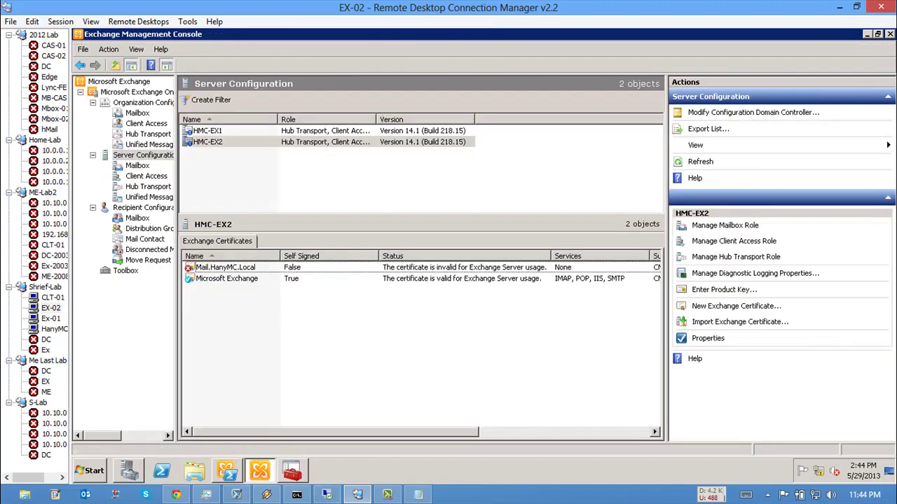
Step: Refresh HMC-EX2's certificates and confirm Mail.HanyMC.Local now reads valid for Exchange Server usage
{"action": "left_click", "coordinate": [225, 267]}
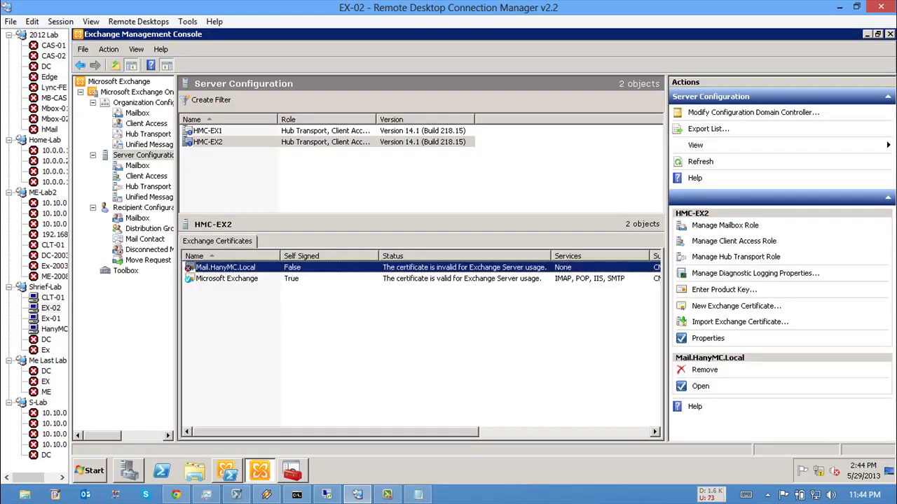
{"action": "key", "text": "F5"}
{"action": "double_click", "coordinate": [224, 267]}
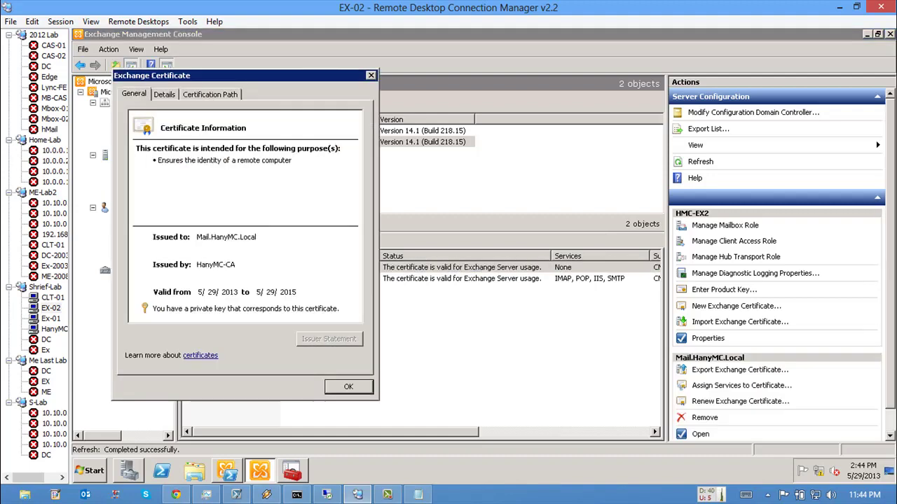
{"action": "left_click", "coordinate": [348, 387]}
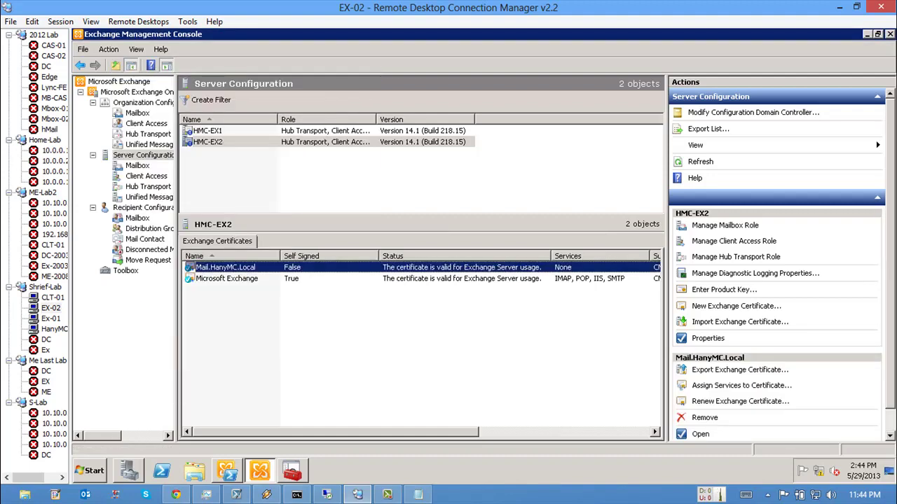
{"action": "right_click", "coordinate": [347, 269]}
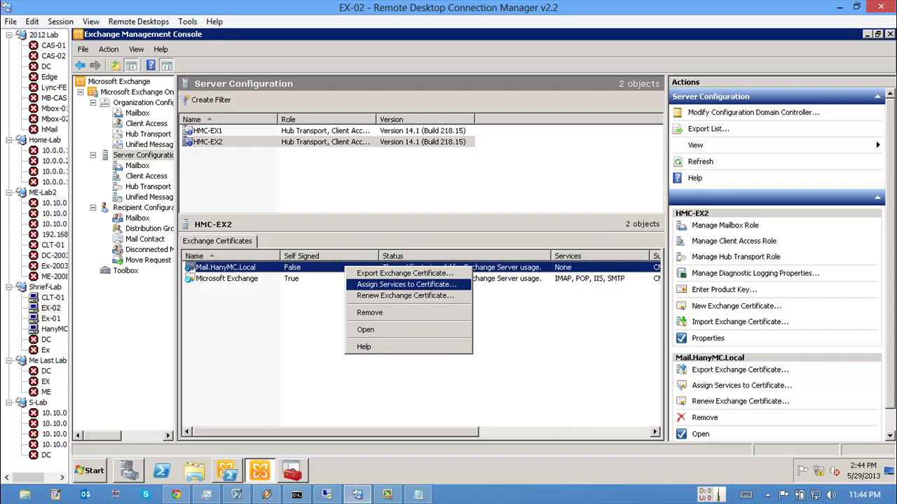
Step: Assign Internet Information Services (IIS) to Mail.HanyMC.Local on HMC-EX2, then review each server's certificates
{"action": "left_click", "coordinate": [393, 284]}
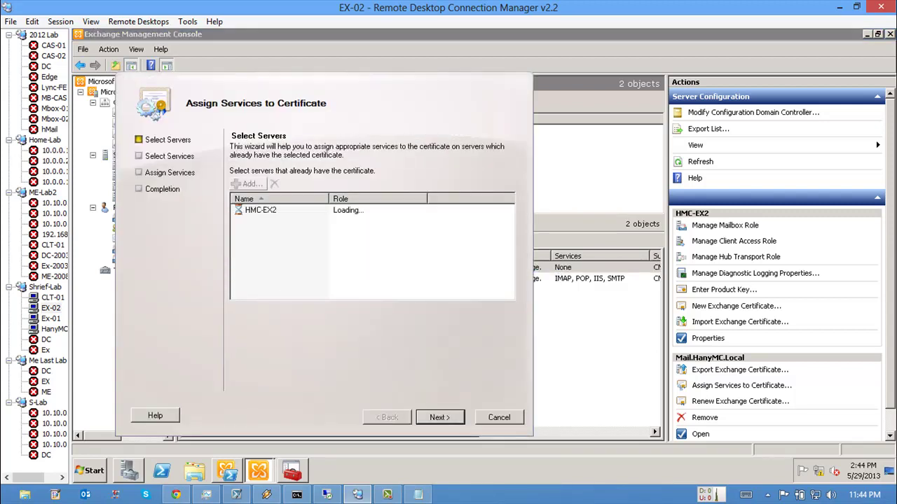
{"action": "left_click", "coordinate": [261, 210]}
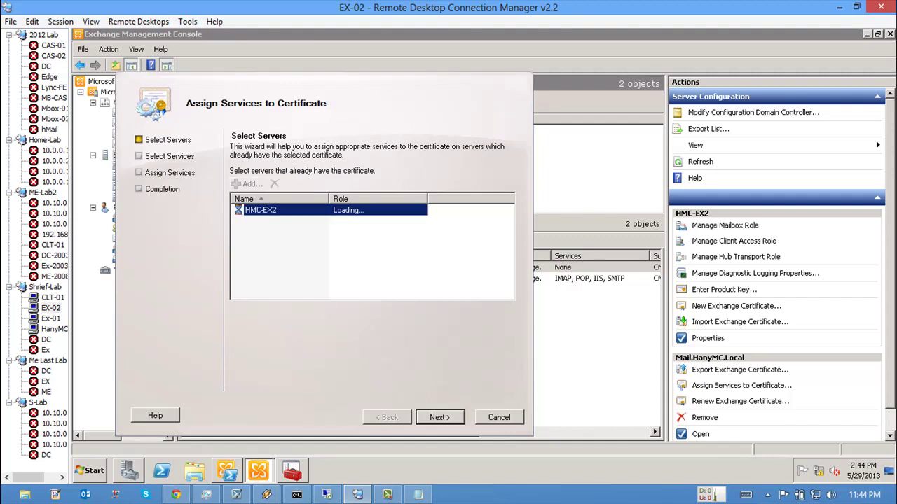
{"action": "key", "text": "Return"}
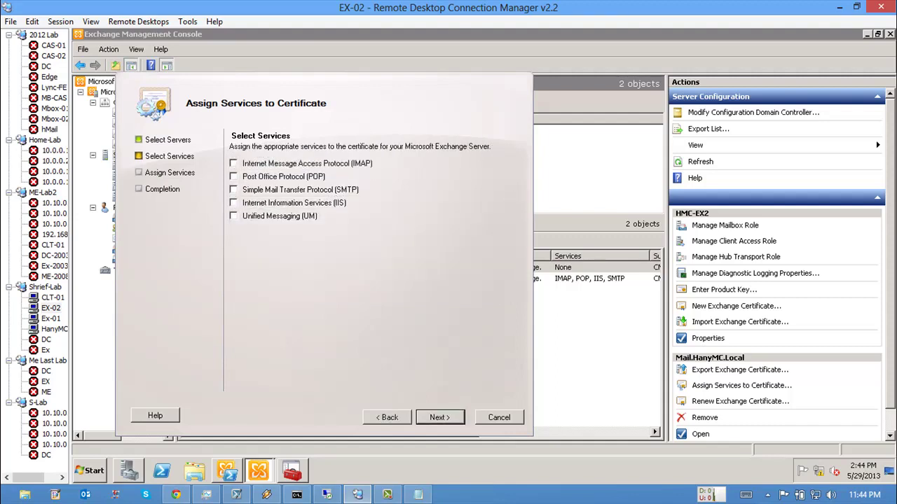
{"action": "left_click", "coordinate": [234, 202]}
{"action": "key", "text": "Return"}
{"action": "key", "text": "Return"}
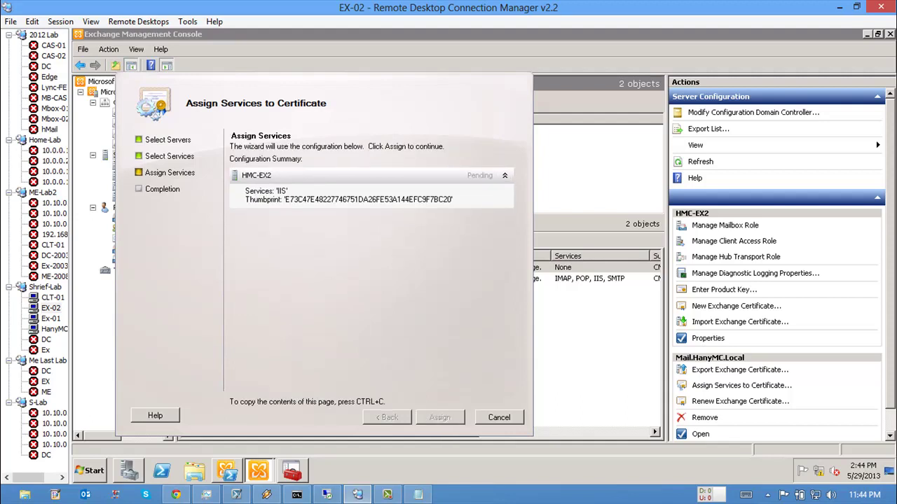
{"action": "key", "text": "Return"}
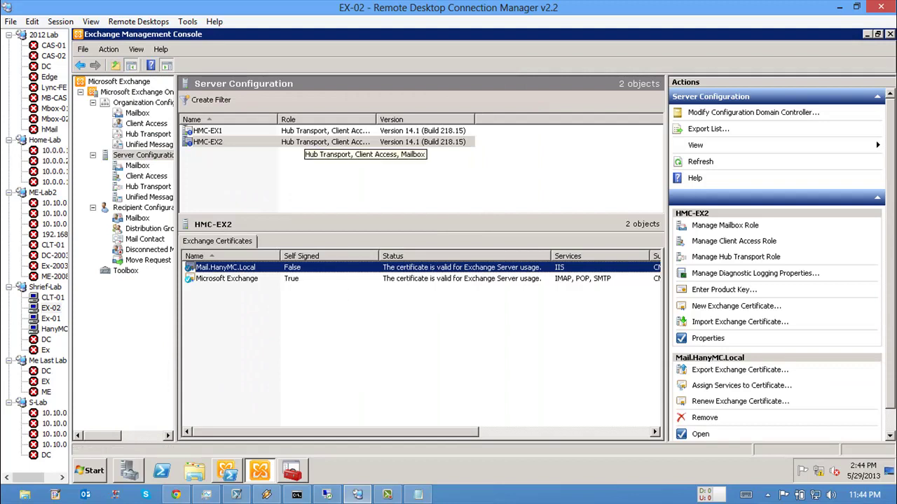
{"action": "left_click", "coordinate": [305, 131]}
{"action": "left_click", "coordinate": [305, 142]}
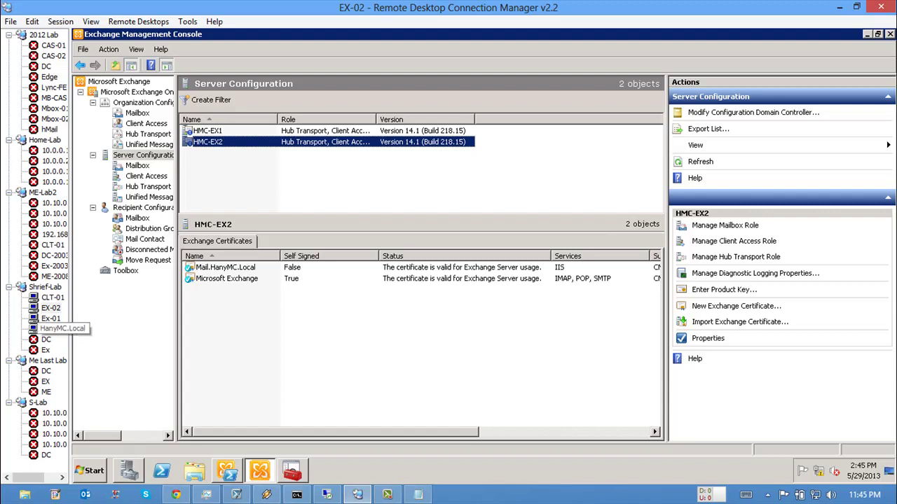
{"action": "left_click", "coordinate": [35, 325]}
{"action": "left_click", "coordinate": [91, 470]}
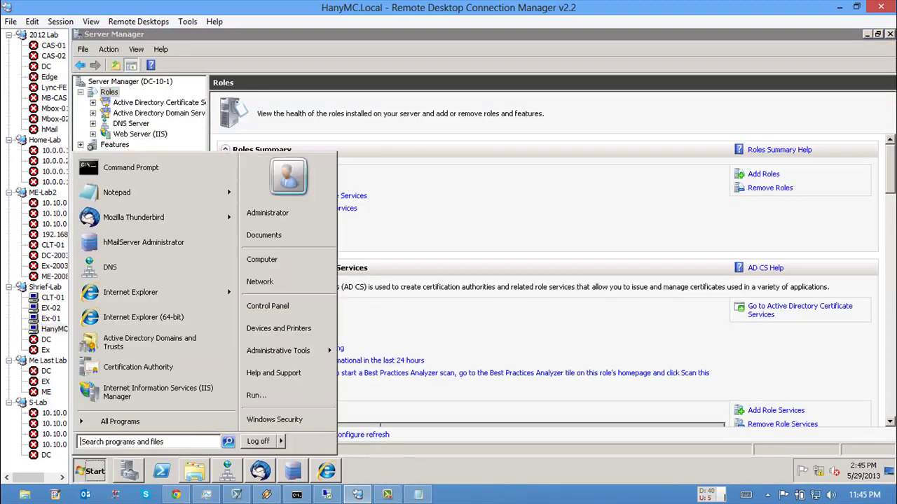
{"action": "left_click", "coordinate": [120, 421]}
{"action": "left_click", "coordinate": [119, 154]}
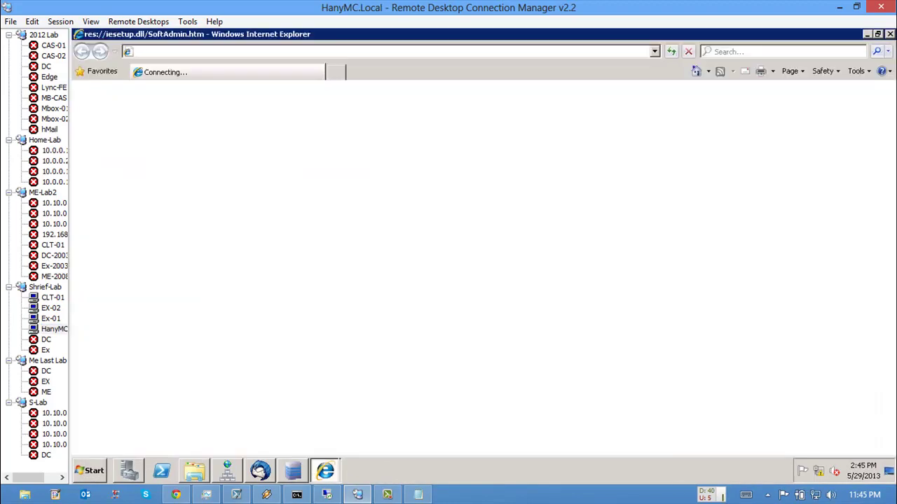
{"action": "left_click", "coordinate": [185, 52]}
{"action": "type", "text": "http"}
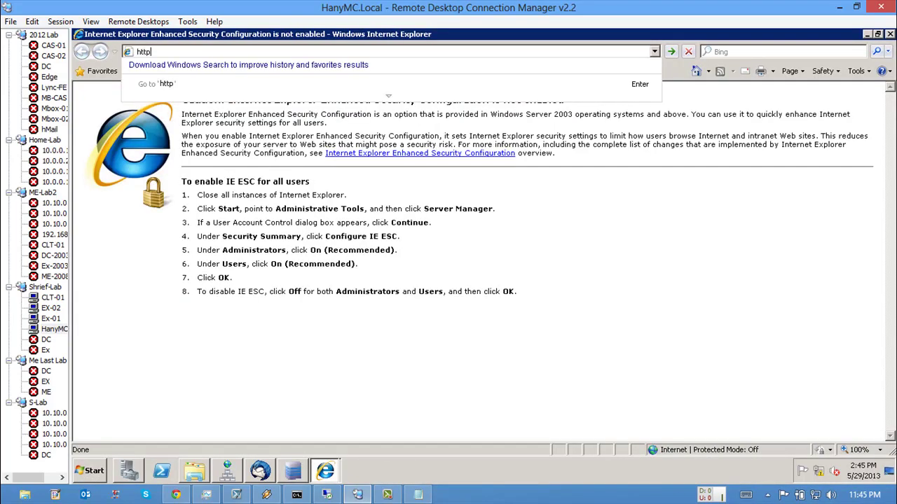
{"action": "type", "text": "s://mail.hanymc.local/owa"}
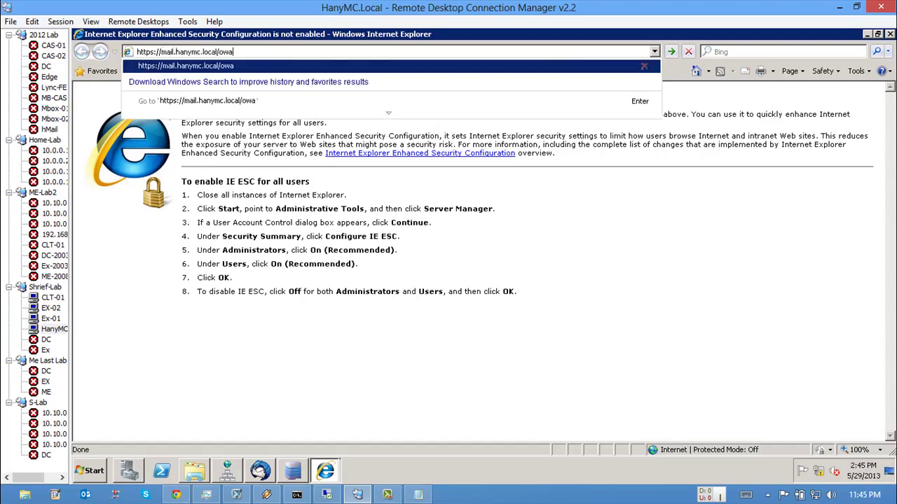
{"action": "key", "text": "Return"}
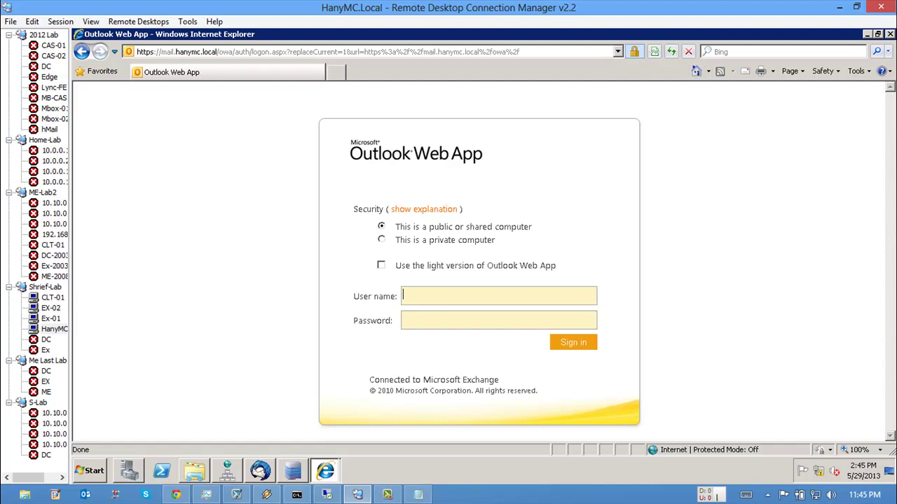
Step: Attempt to sign in to Outlook Web App as administrator with the account password
{"action": "type", "text": "administrator"}
{"action": "key", "text": "Tab"}
{"action": "type", "text": "P@ssw0r"}
{"action": "key", "text": "Return"}
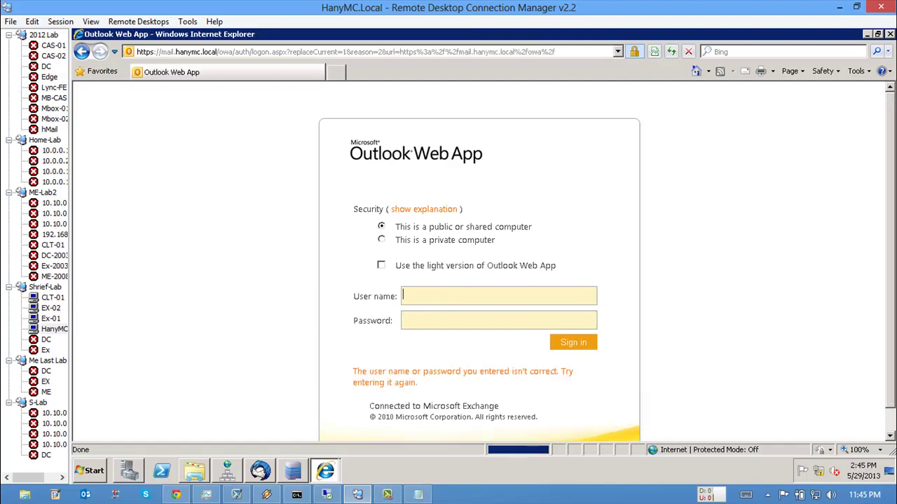
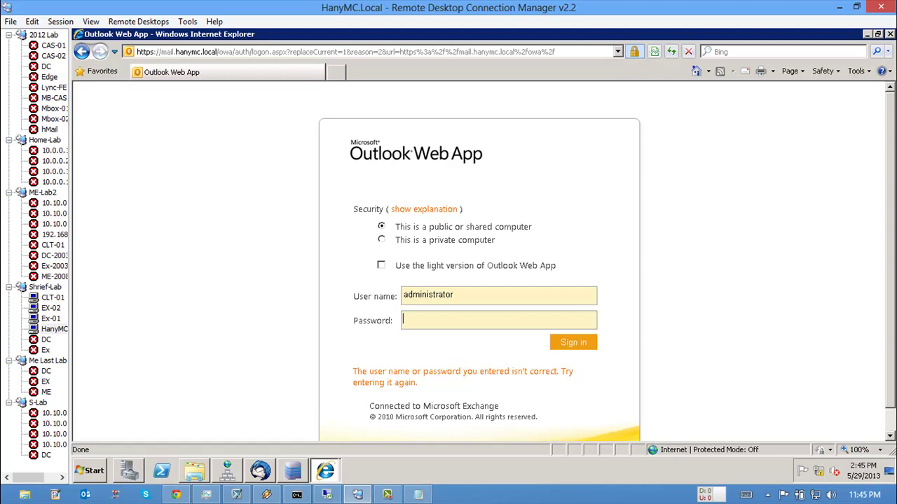
Step: Re-enter the administrator password to sign in to Outlook Web App, then switch to the Ex-01 session
{"action": "type", "text": "P@ssw0rd"}
{"action": "key", "text": "Return"}
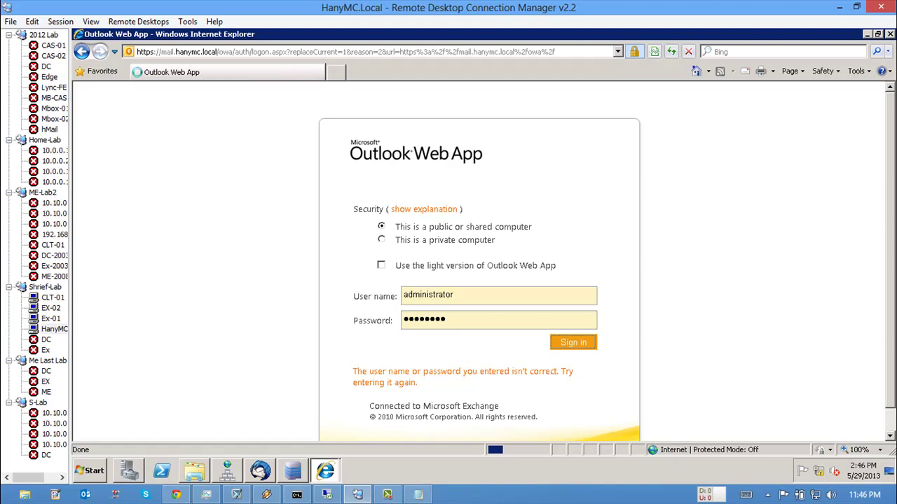
{"action": "left_click", "coordinate": [51, 318]}
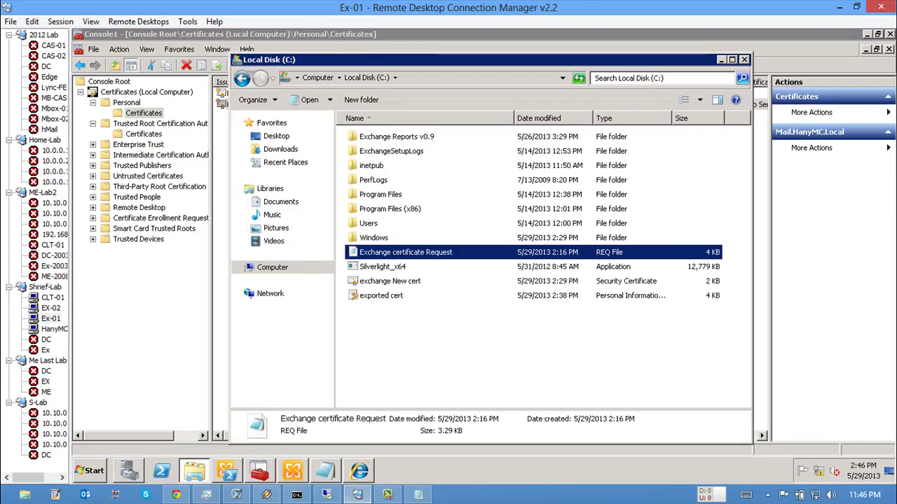
Step: Open the Exchange certificate Request in Notepad, select all its text, and bring up the DigiCert CSR tool
{"action": "key", "text": "Return"}
{"action": "key", "text": "ctrl+a"}
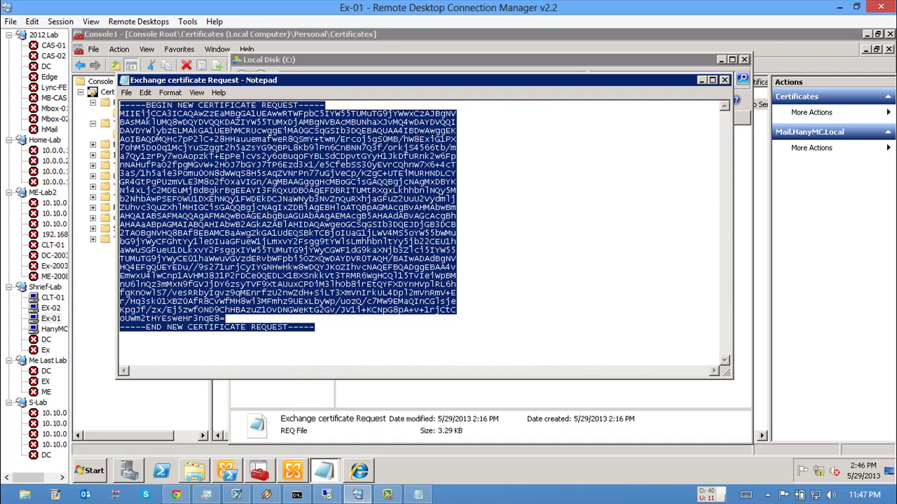
{"action": "left_click", "coordinate": [176, 495]}
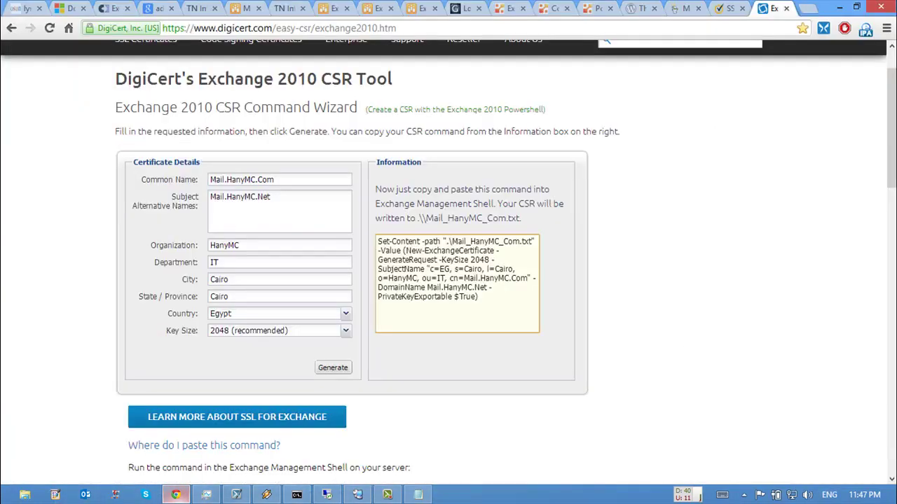
Step: Move from DigiCert's CSR tool to the VeriSign page and open its SSL Certificates offerings
{"action": "left_click", "coordinate": [261, 197]}
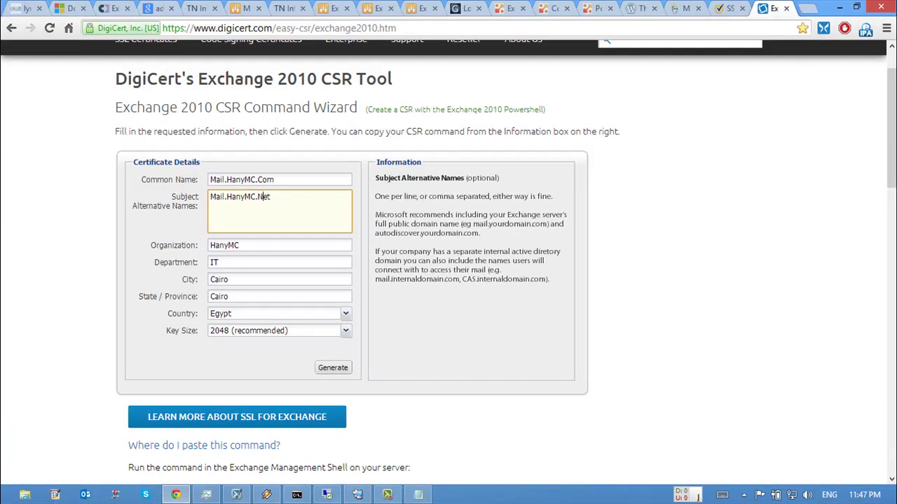
{"action": "key", "text": "ctrl+shift+Tab"}
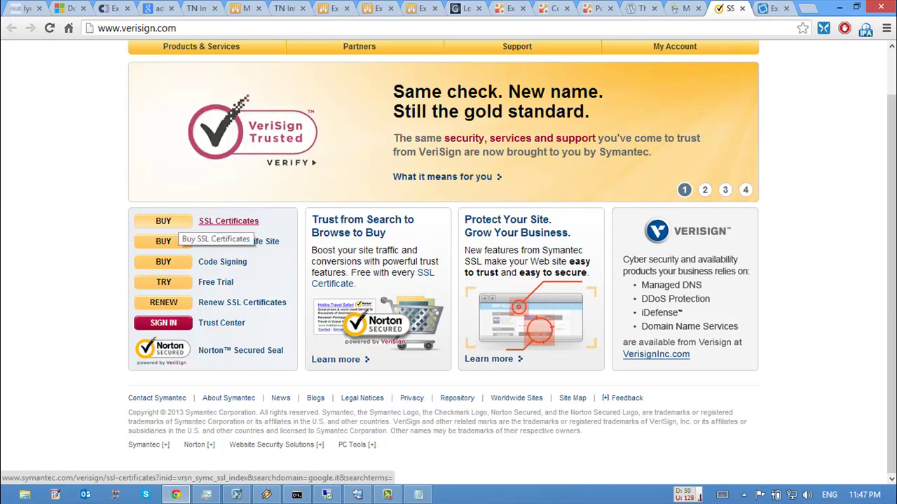
{"action": "left_click", "coordinate": [217, 221]}
Step: Mark HANYIT.COM and HANYIT.INFO for renewal on GoDaddy, then return to Symantec's SSL Certificates page
{"action": "key", "text": "ctrl+shift+Tab"}
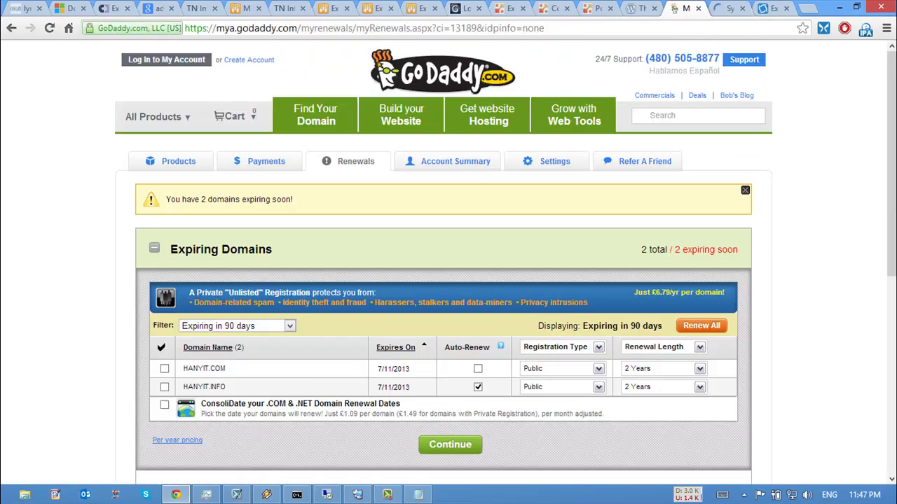
{"action": "scroll", "coordinate": [448, 266], "scroll_direction": "down", "scroll_amount": 1}
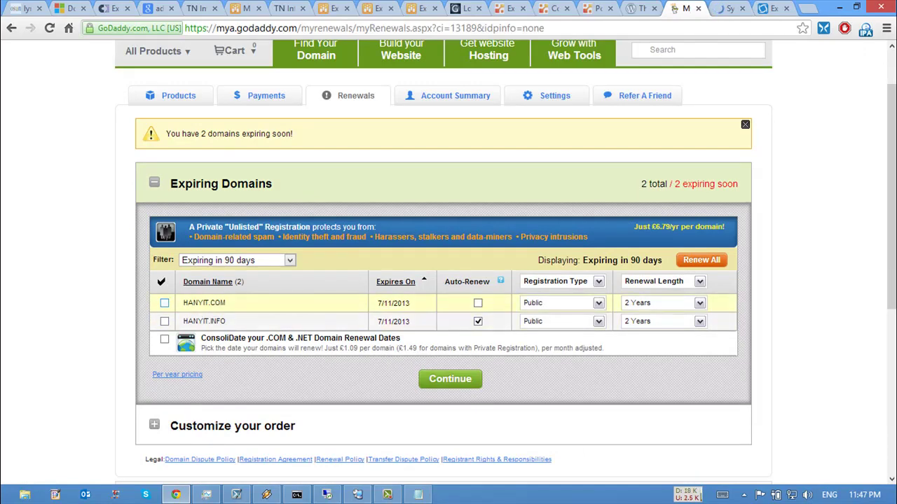
{"action": "left_click", "coordinate": [164, 303]}
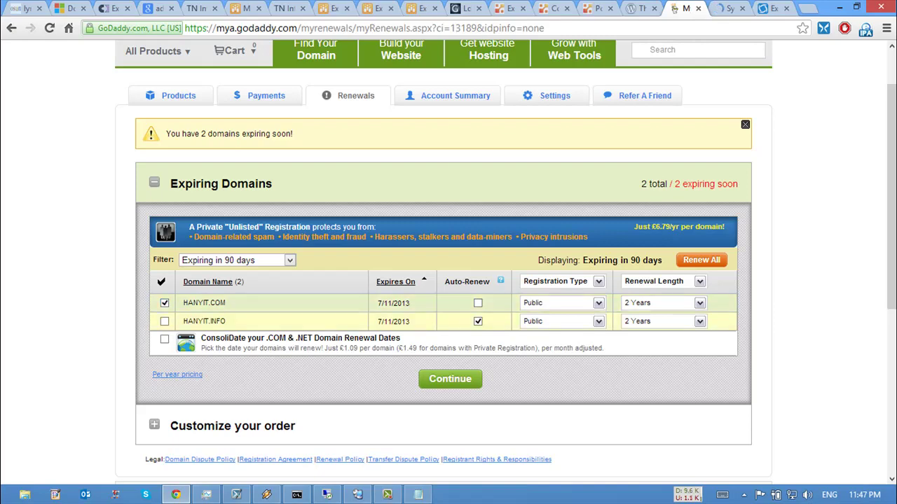
{"action": "scroll", "coordinate": [448, 266], "scroll_direction": "down", "scroll_amount": 3}
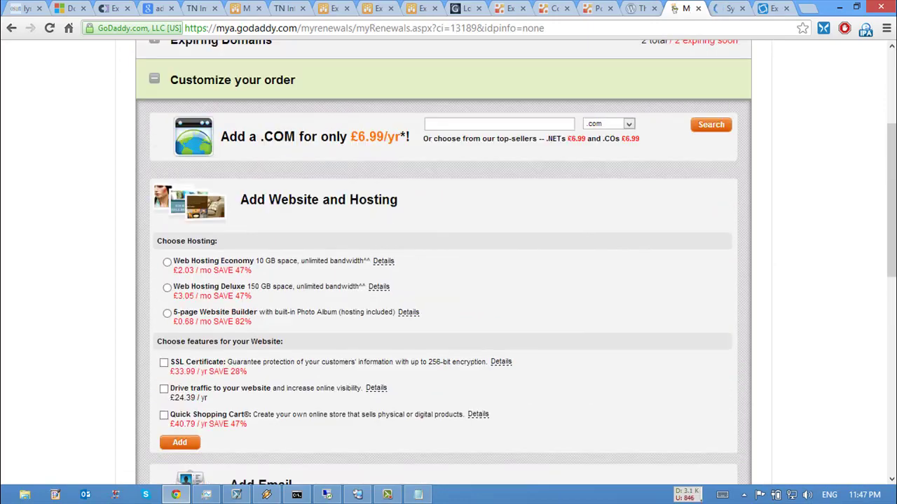
{"action": "scroll", "coordinate": [449, 266], "scroll_direction": "down", "scroll_amount": 6}
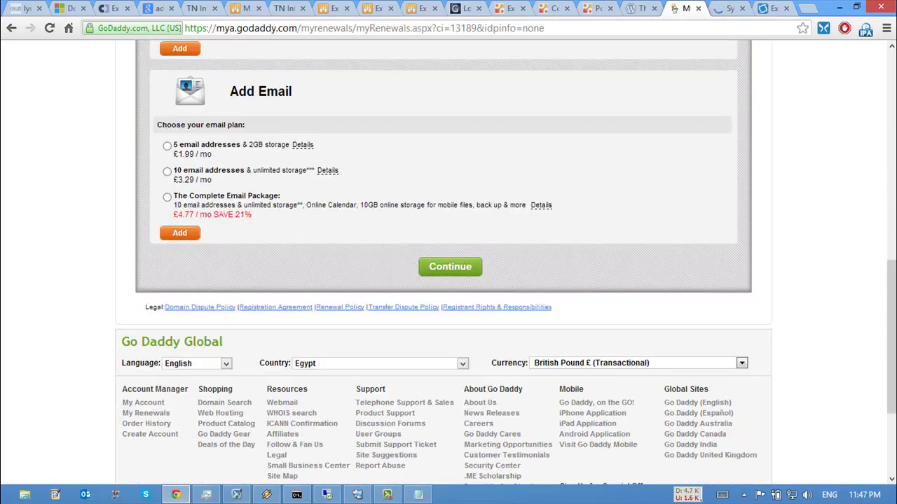
{"action": "scroll", "coordinate": [448, 266], "scroll_direction": "up", "scroll_amount": 1}
{"action": "scroll", "coordinate": [448, 266], "scroll_direction": "up", "scroll_amount": 8}
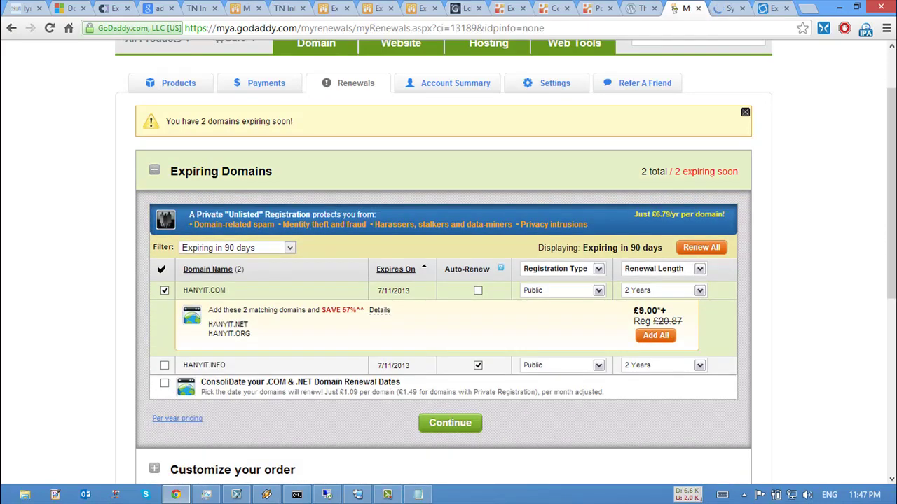
{"action": "scroll", "coordinate": [448, 280], "scroll_direction": "down", "scroll_amount": 2}
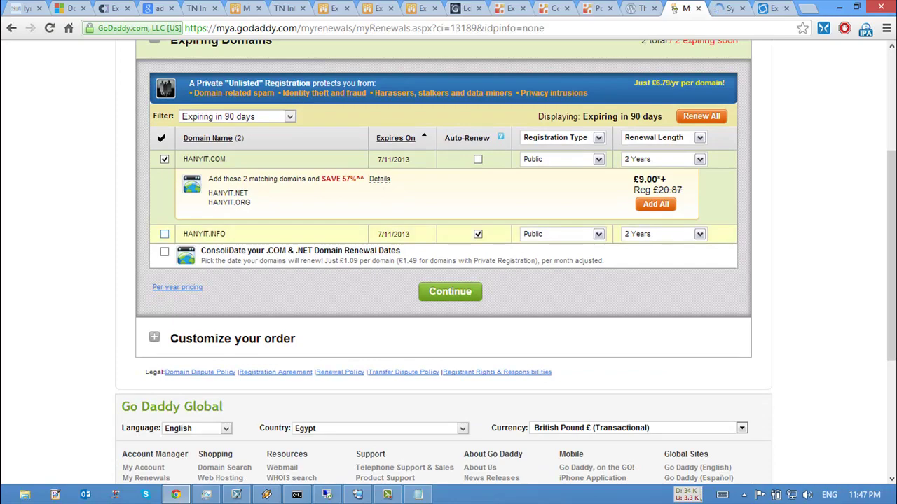
{"action": "scroll", "coordinate": [422, 474], "scroll_direction": "down", "scroll_amount": 3}
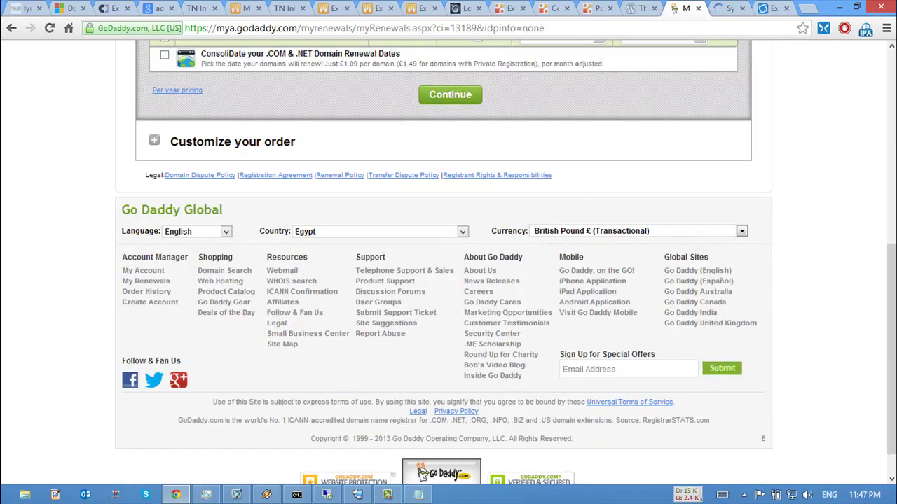
{"action": "scroll", "coordinate": [423, 475], "scroll_direction": "up", "scroll_amount": 6}
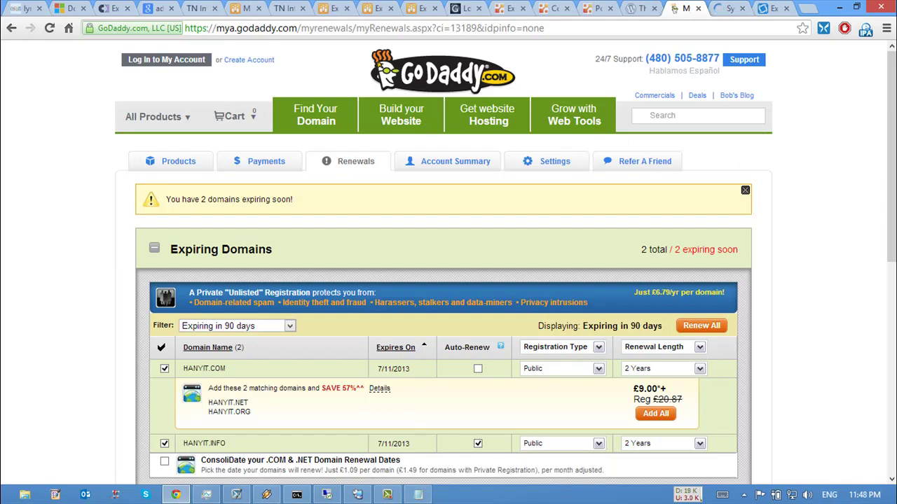
{"action": "key", "text": "ctrl+Tab"}
{"action": "scroll", "coordinate": [448, 259], "scroll_direction": "down", "scroll_amount": 5}
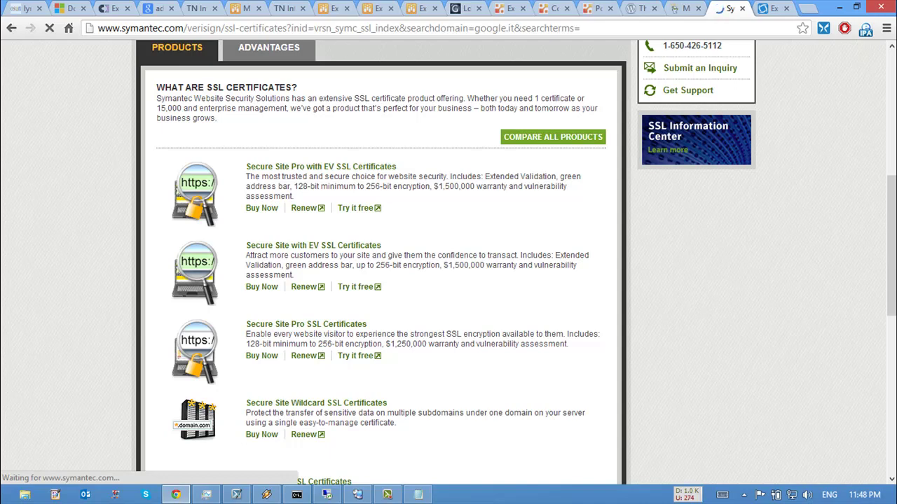
Step: Review the key features of Secure Site Wildcard SSL Certificates, then minimize the browser
{"action": "scroll", "coordinate": [382, 262], "scroll_direction": "down", "scroll_amount": 2}
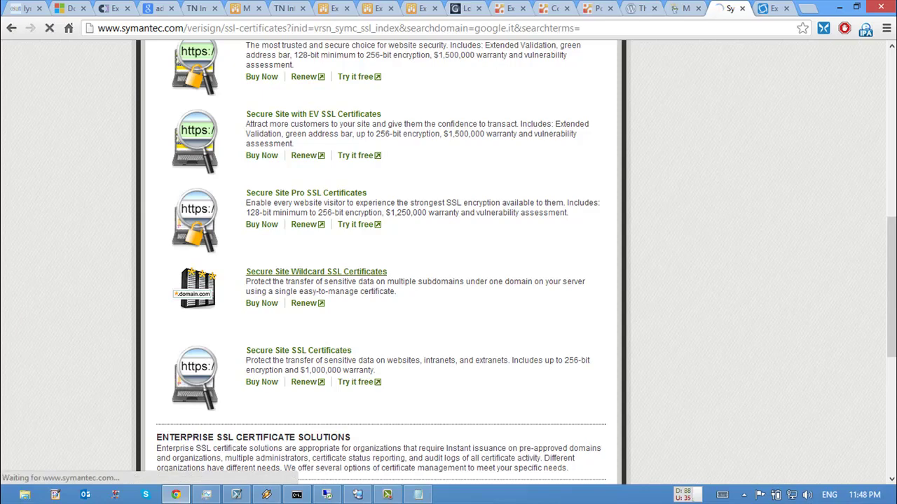
{"action": "left_click", "coordinate": [316, 271]}
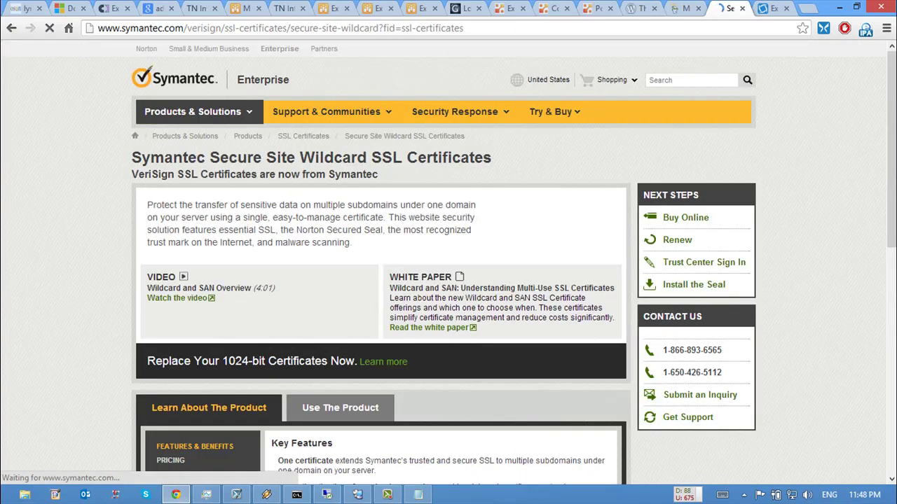
{"action": "scroll", "coordinate": [448, 259], "scroll_direction": "down", "scroll_amount": 5}
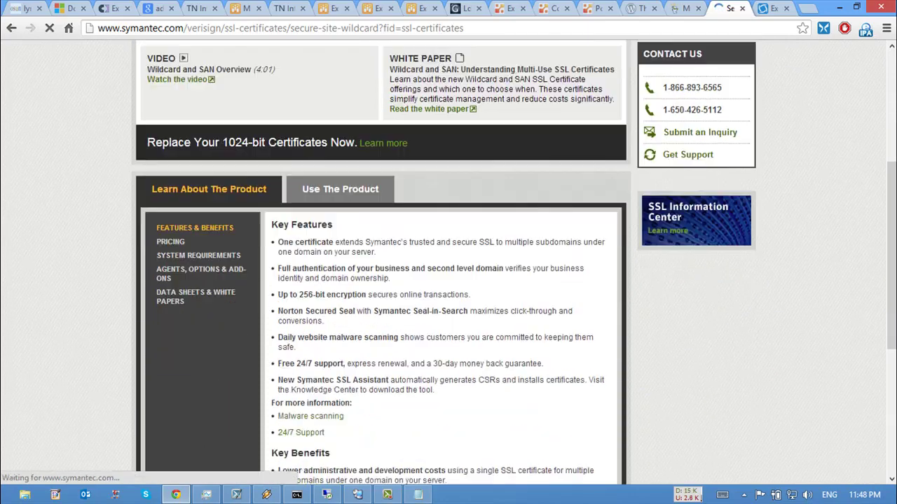
{"action": "scroll", "coordinate": [449, 259], "scroll_direction": "down", "scroll_amount": 3}
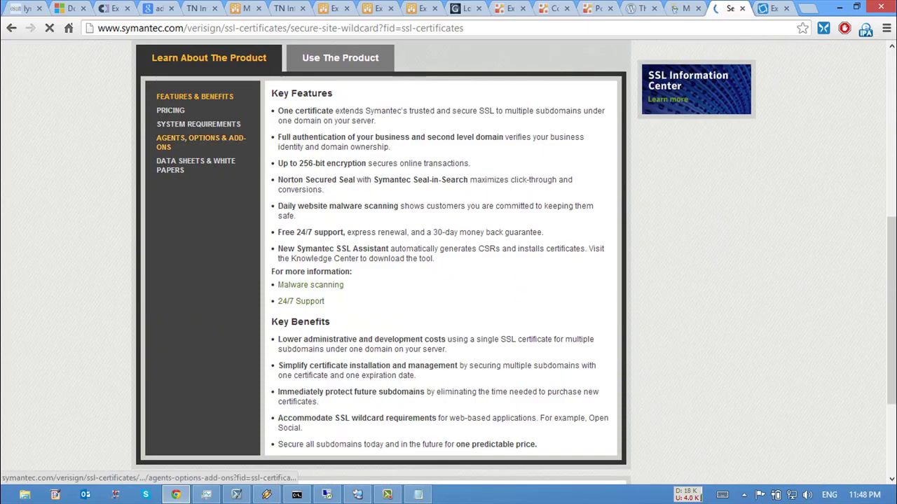
{"action": "scroll", "coordinate": [448, 259], "scroll_direction": "up", "scroll_amount": 3}
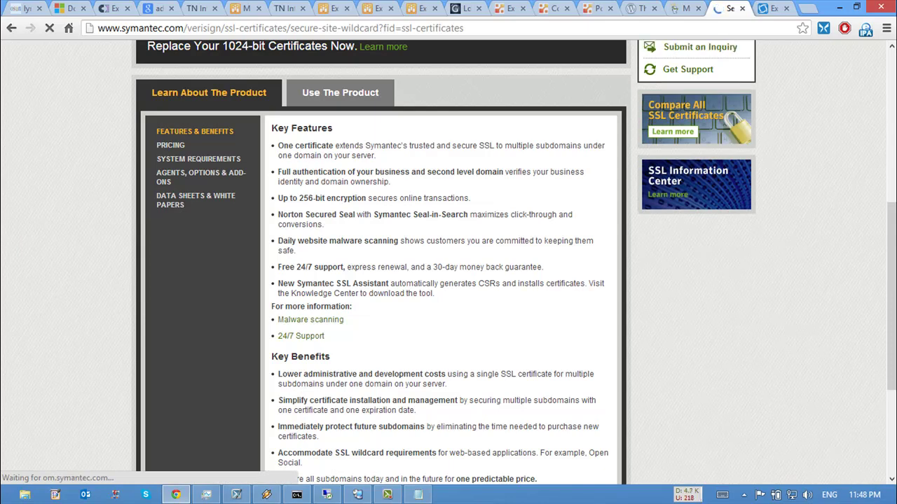
{"action": "left_click", "coordinate": [839, 7]}
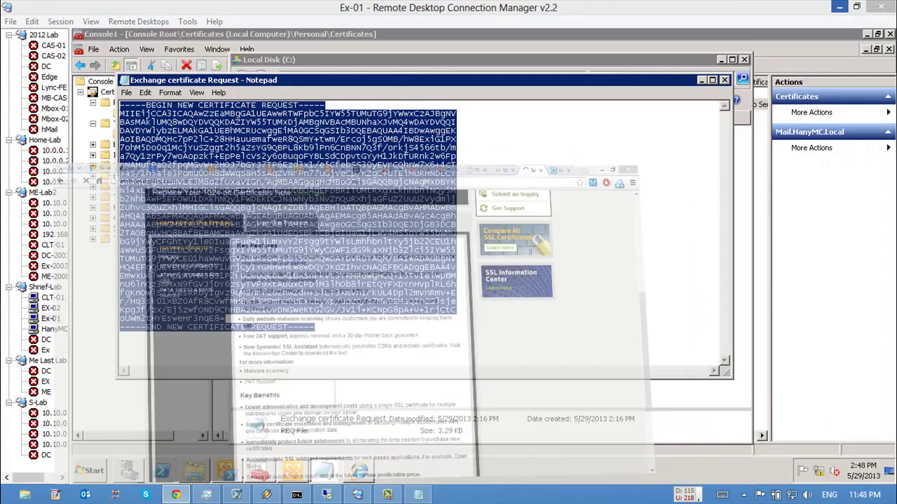
Step: Deselect the certificate request text and close Notepad
{"action": "left_click", "coordinate": [456, 258]}
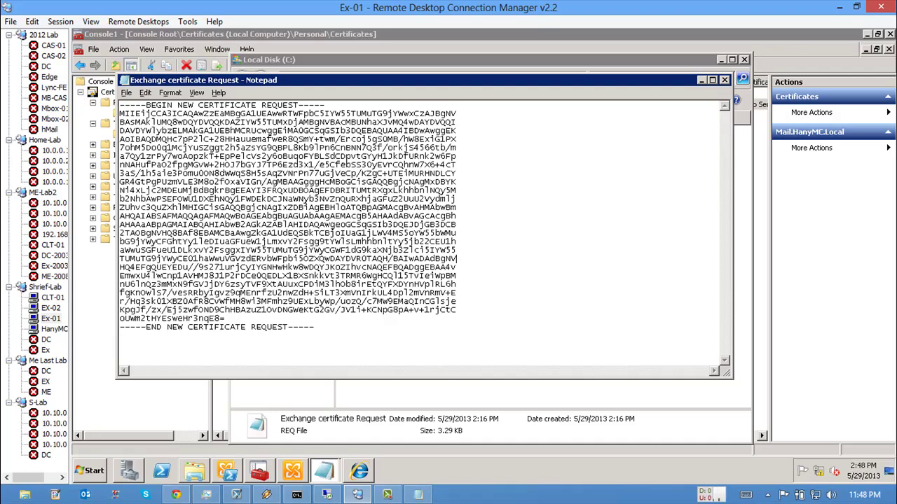
{"action": "key", "text": "alt+F4"}
{"action": "key", "text": "alt+F4"}
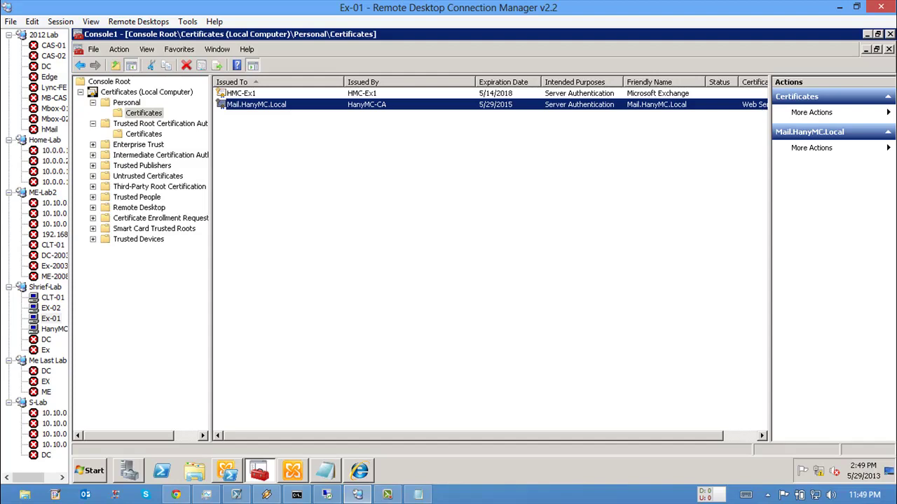
Step: Launch Assign Services to Certificate for HMC-EX1's Mail.HanyMC.Local certificate
{"action": "key", "text": "alt+Tab"}
{"action": "left_click", "coordinate": [231, 266]}
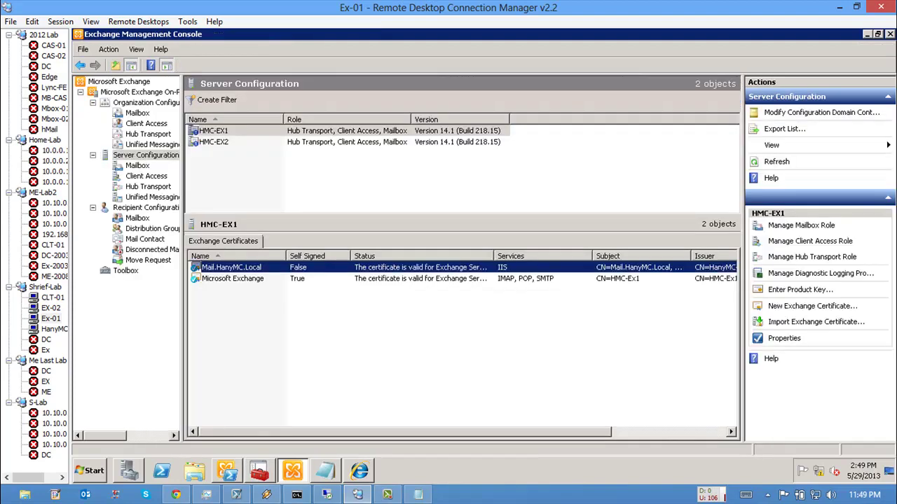
{"action": "left_click", "coordinate": [214, 130]}
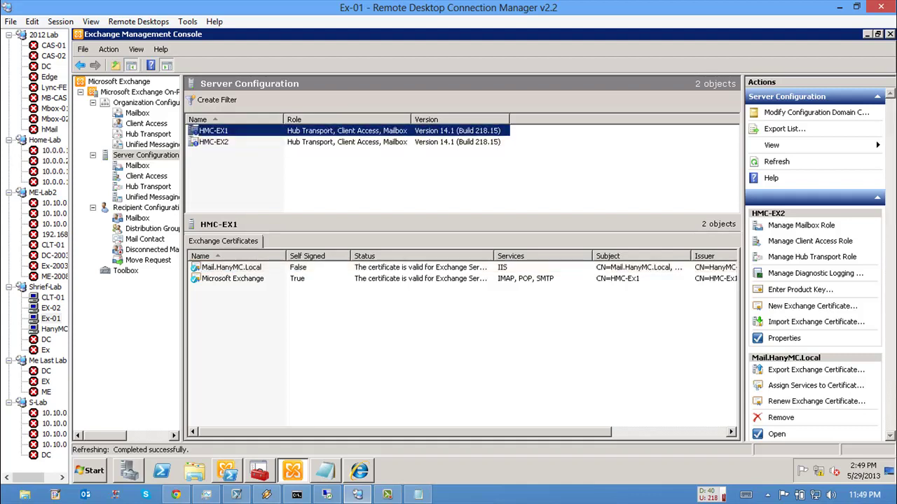
{"action": "left_click", "coordinate": [240, 289]}
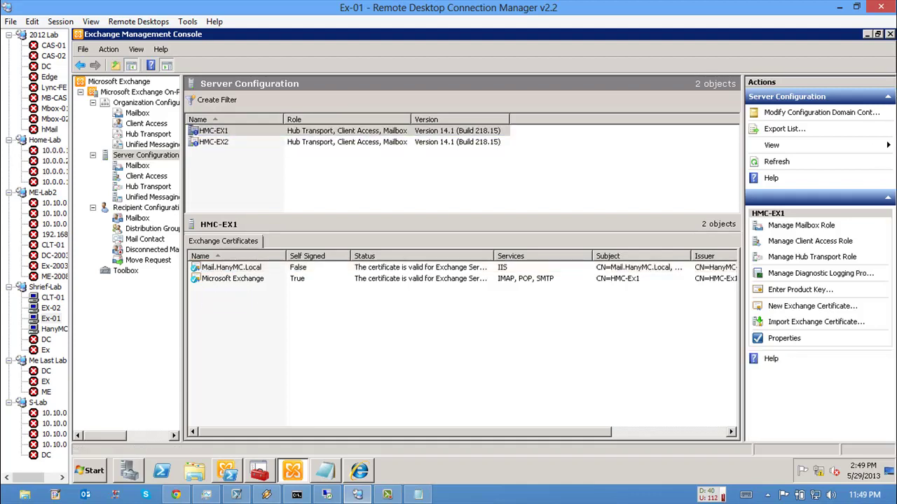
{"action": "right_click", "coordinate": [240, 290]}
{"action": "left_click", "coordinate": [219, 279]}
{"action": "right_click", "coordinate": [219, 279]}
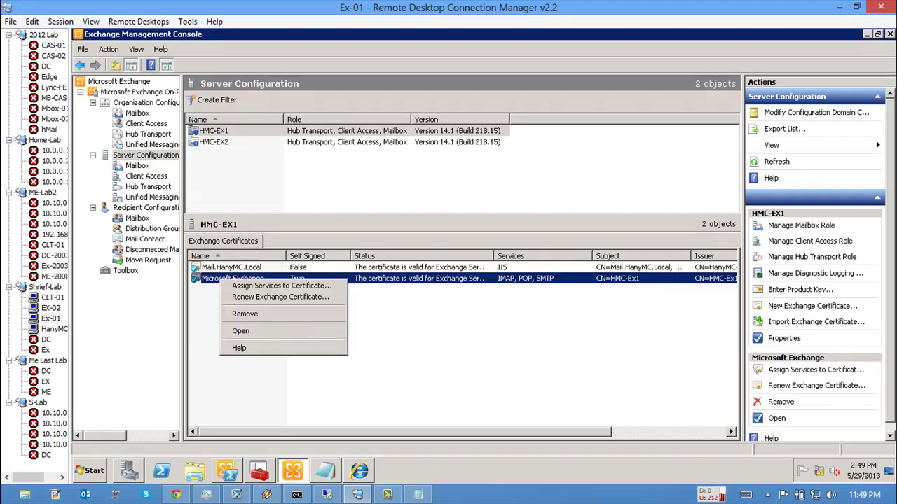
{"action": "left_click", "coordinate": [232, 267]}
{"action": "left_click", "coordinate": [233, 278]}
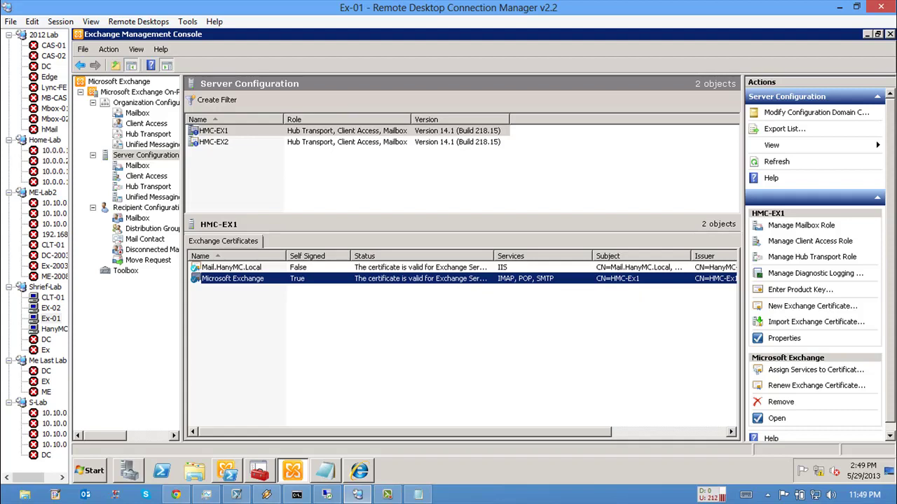
{"action": "right_click", "coordinate": [509, 268]}
{"action": "left_click", "coordinate": [561, 286]}
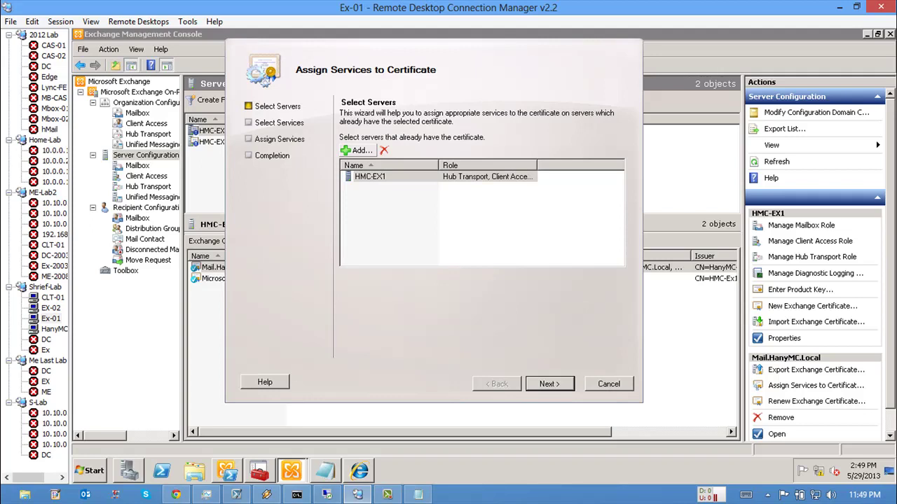
Step: Add HMC-EX2 as a second server and select SMTP alongside IIS
{"action": "left_click", "coordinate": [357, 150]}
{"action": "left_click", "coordinate": [301, 145]}
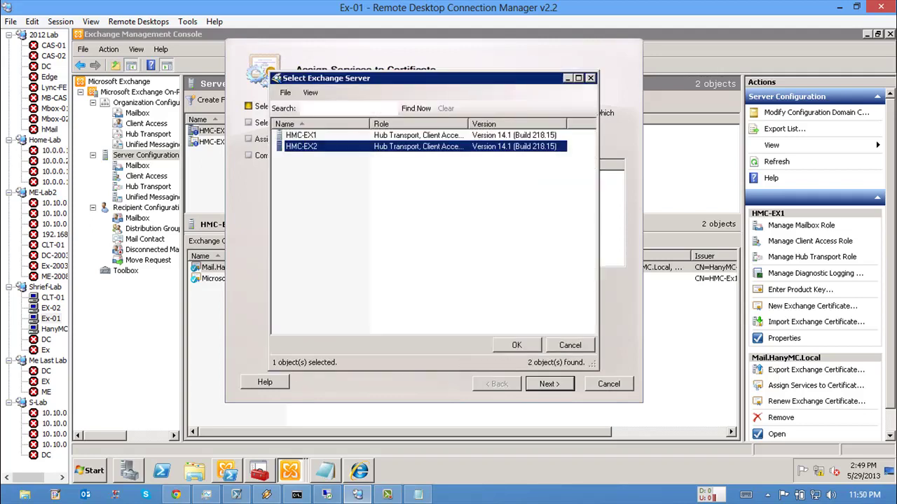
{"action": "key", "text": "Return"}
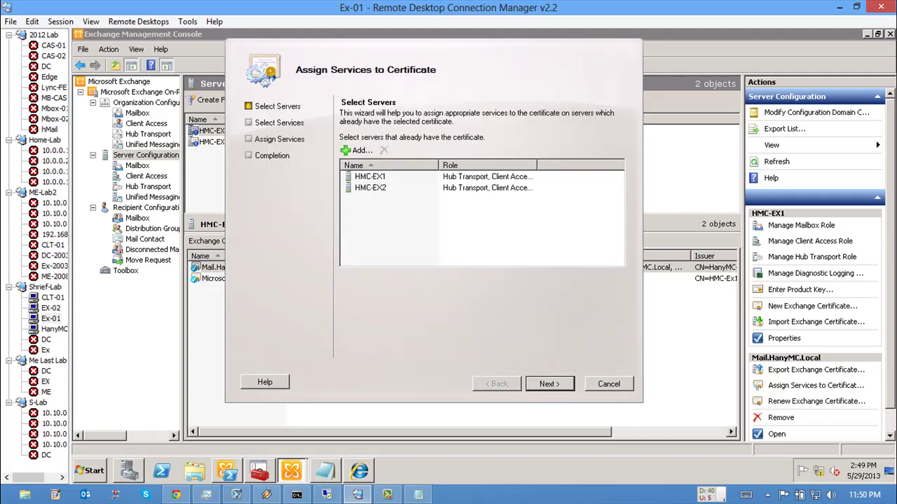
{"action": "key", "text": "Return"}
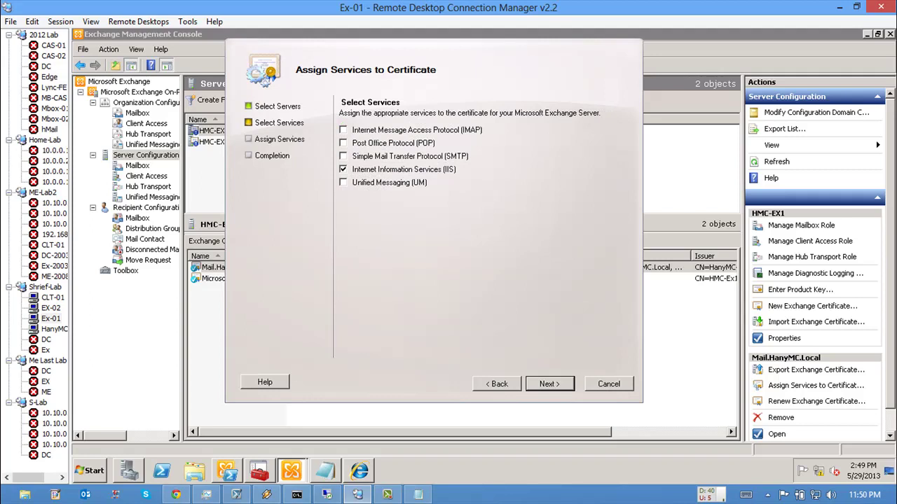
{"action": "left_click", "coordinate": [342, 155]}
{"action": "key", "text": "Return"}
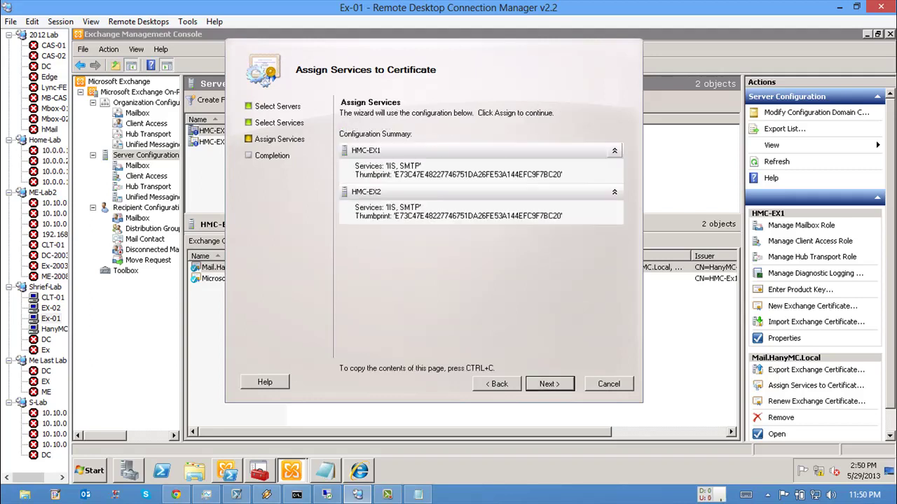
Step: Run the assignment, approve overwriting the default SMTP certificate on both servers, and finish
{"action": "key", "text": "Return"}
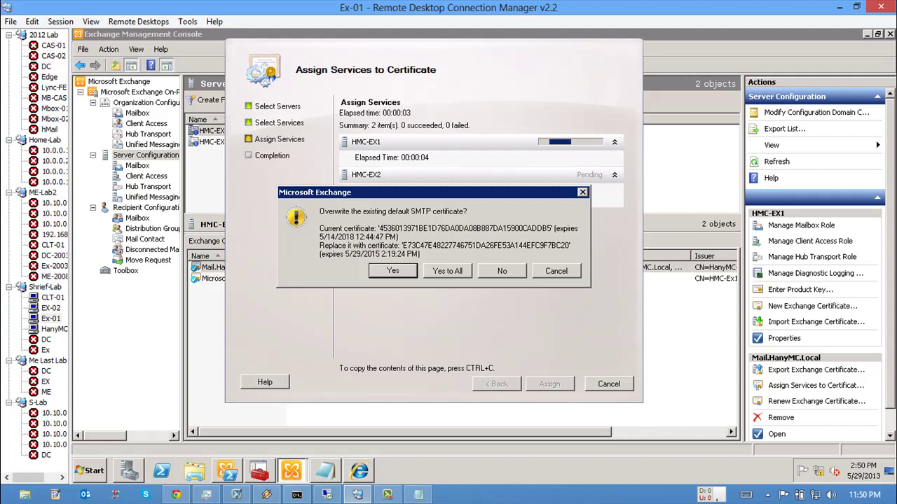
{"action": "key", "text": "Return"}
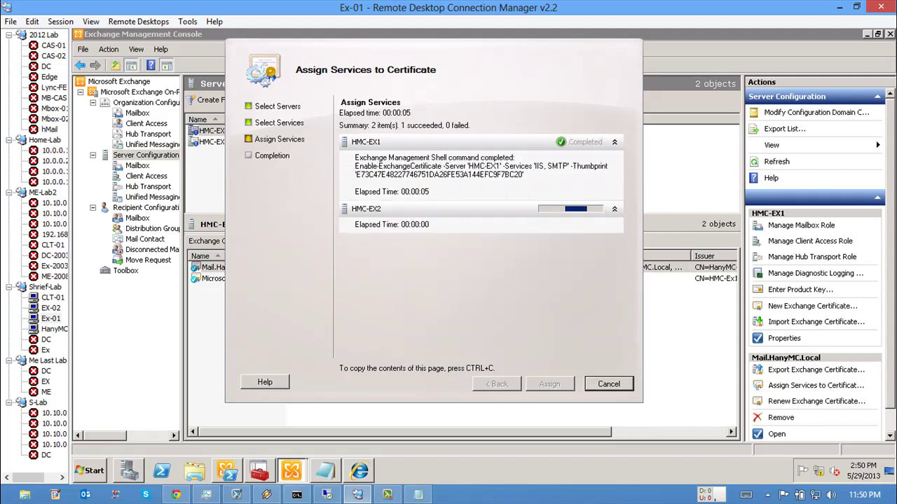
{"action": "key", "text": "Return"}
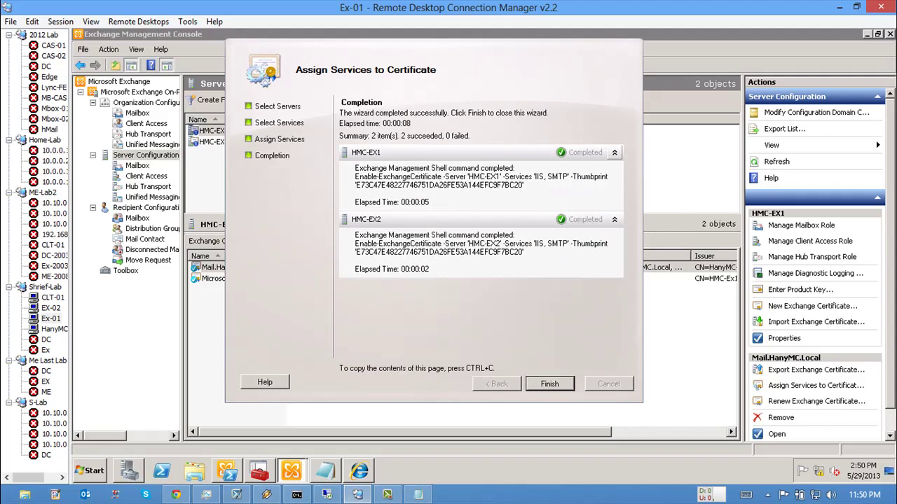
{"action": "key", "text": "Return"}
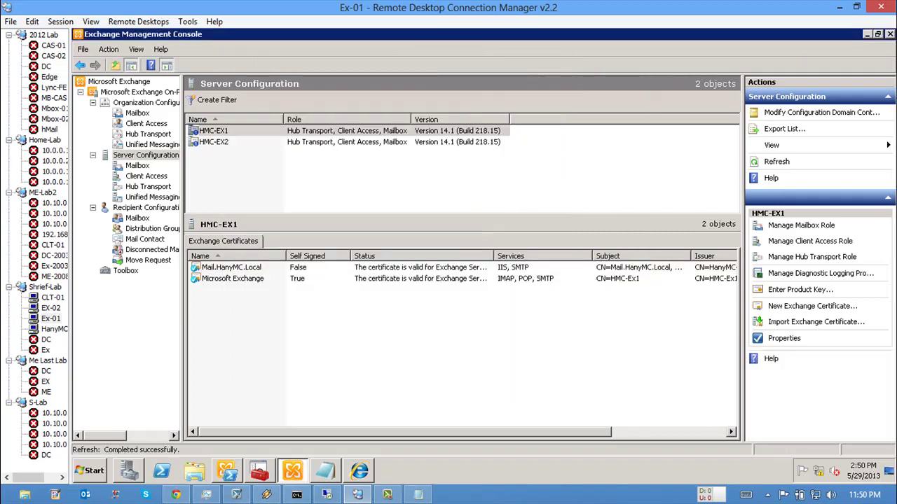
Step: Launch Assign Services to Certificate for HMC-EX2's self-signed Microsoft Exchange certificate
{"action": "left_click", "coordinate": [231, 267]}
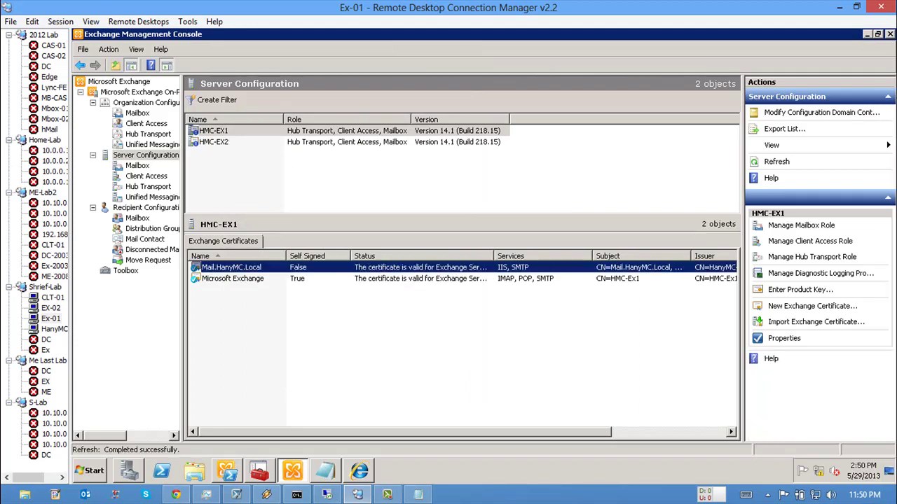
{"action": "double_click", "coordinate": [494, 256]}
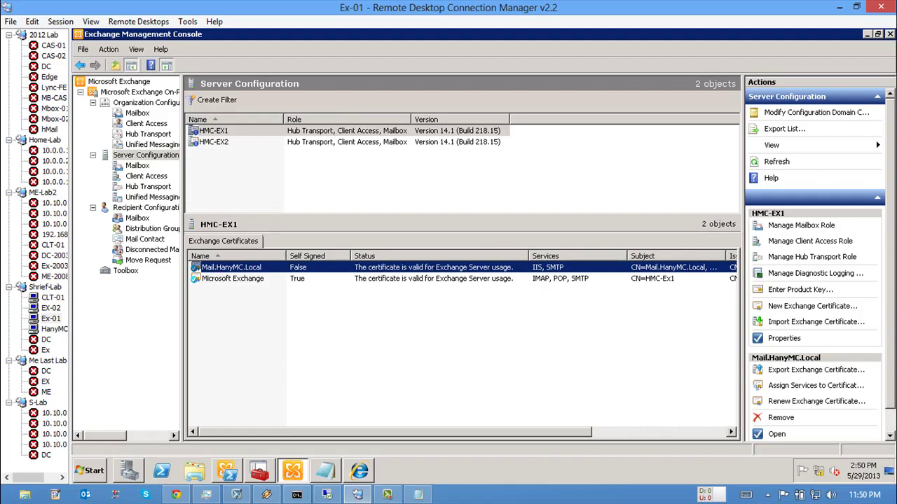
{"action": "left_click", "coordinate": [214, 141]}
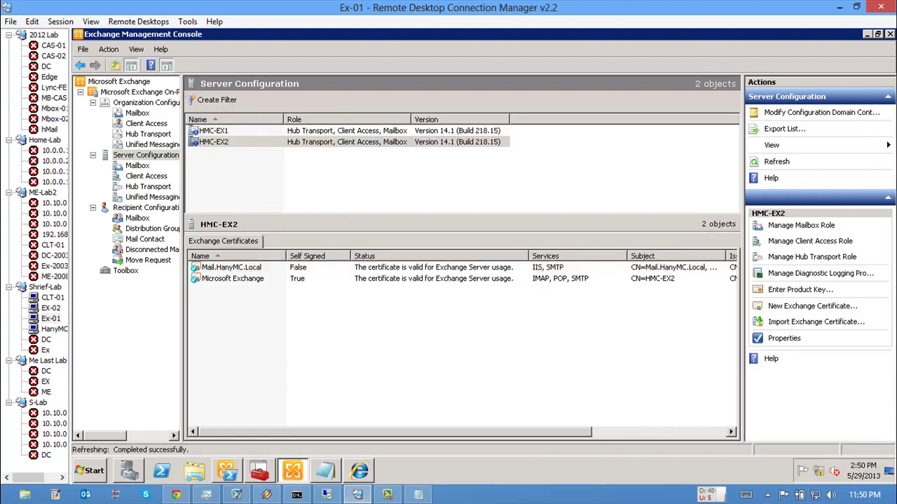
{"action": "left_click", "coordinate": [231, 267]}
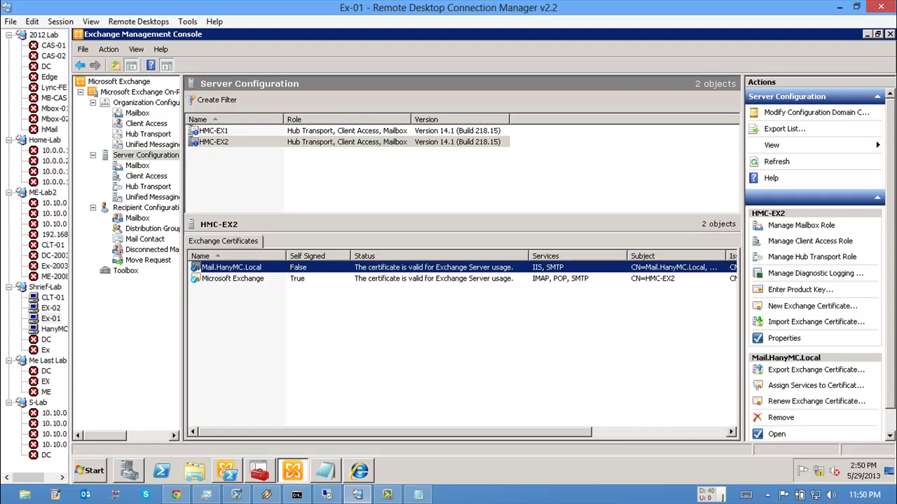
{"action": "left_click", "coordinate": [232, 278]}
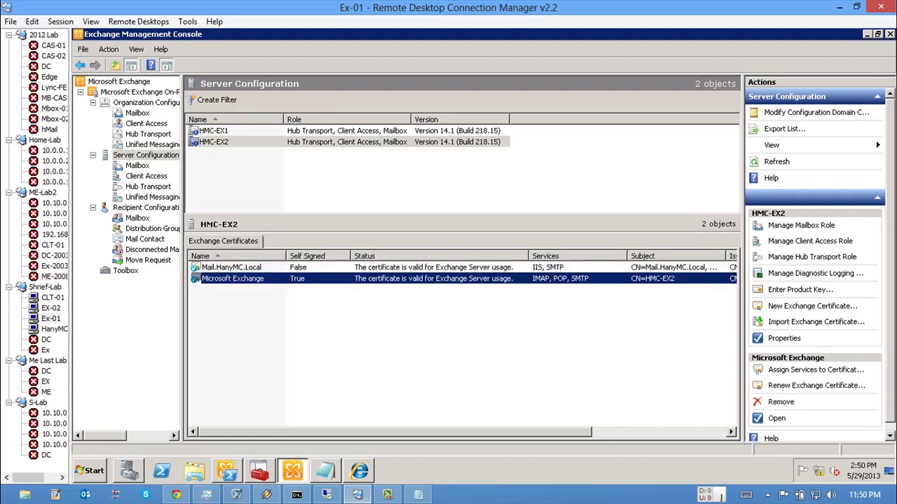
{"action": "right_click", "coordinate": [303, 279]}
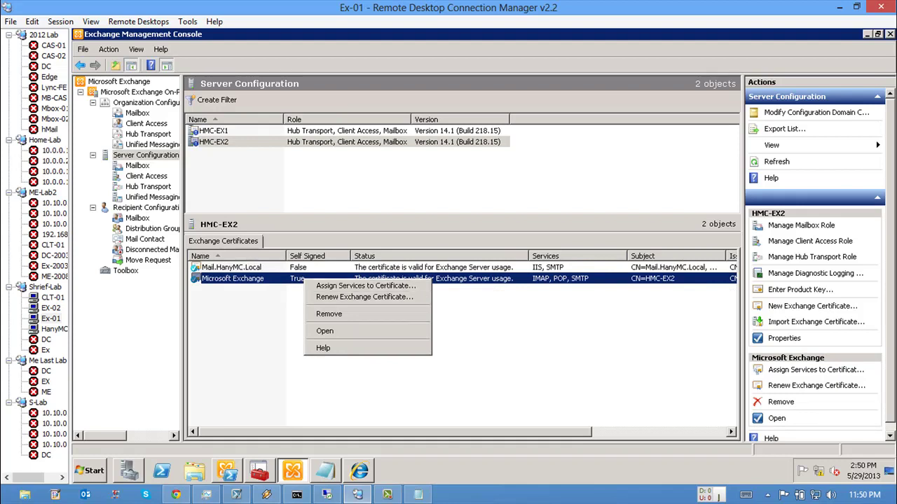
{"action": "left_click", "coordinate": [364, 286]}
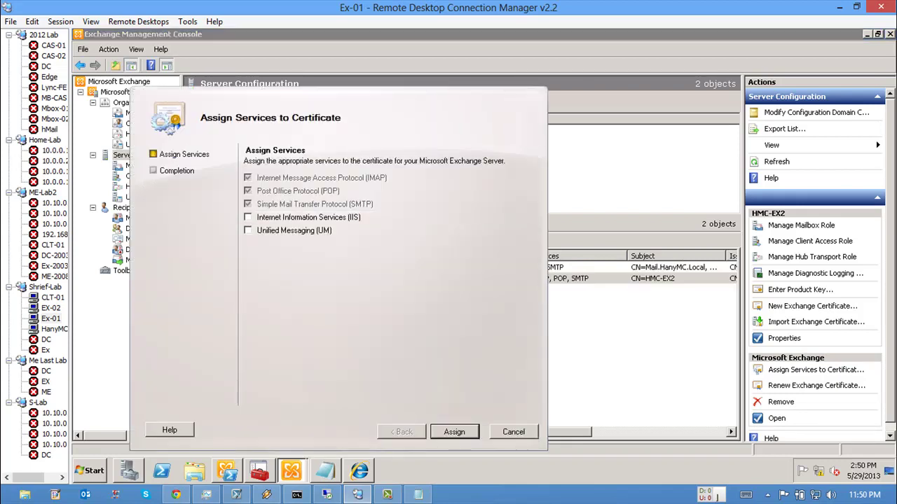
Step: Add IIS to HMC-EX2's Microsoft Exchange certificate and accept replacing the default SMTP certificate
{"action": "left_click", "coordinate": [332, 188]}
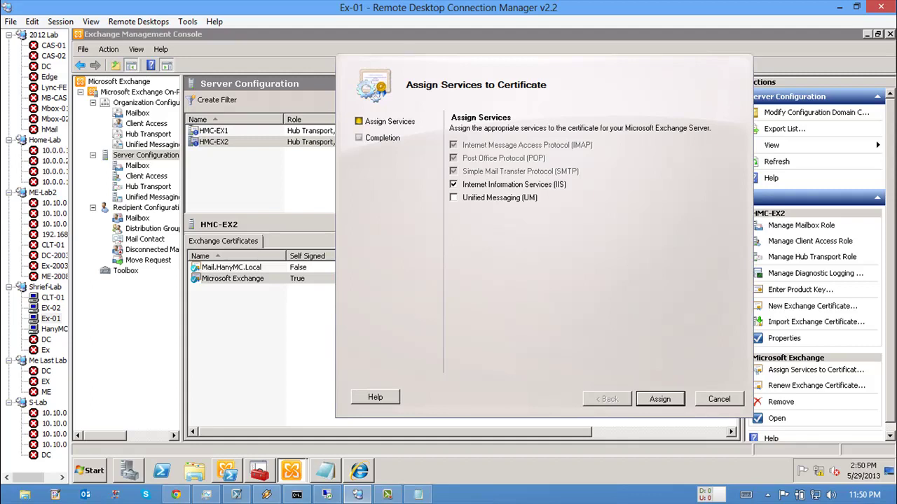
{"action": "key", "text": "Return"}
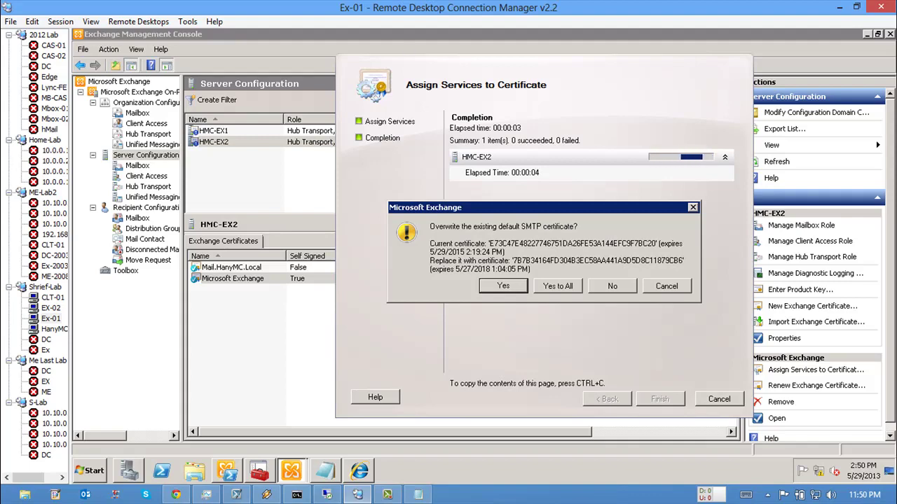
{"action": "key", "text": "Return"}
{"action": "key", "text": "Return"}
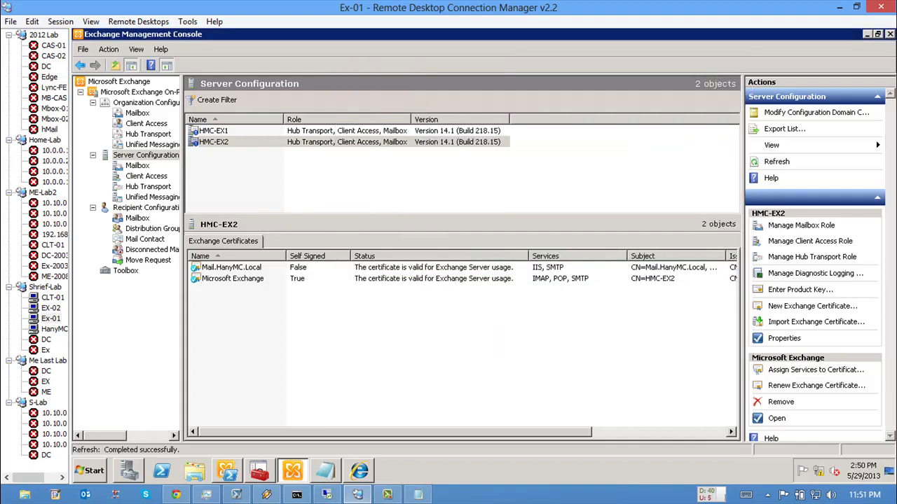
Step: Compare the services on HMC-EX2's Mail.HanyMC.Local and Microsoft Exchange certificates
{"action": "left_click", "coordinate": [231, 267]}
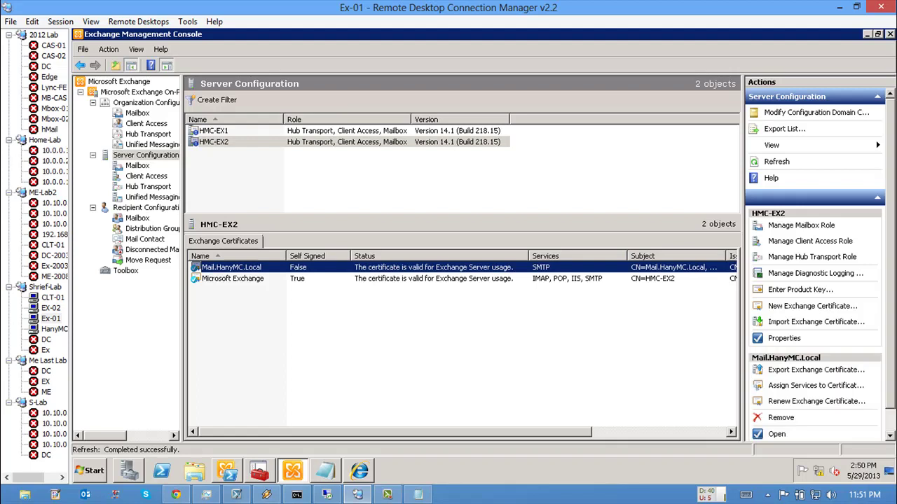
{"action": "left_click", "coordinate": [231, 278]}
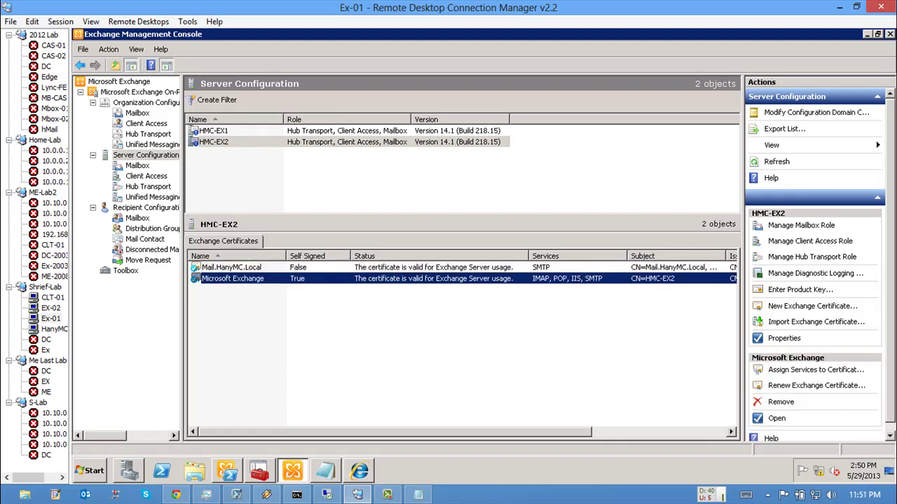
{"action": "left_click", "coordinate": [557, 266]}
{"action": "left_click", "coordinate": [557, 278]}
{"action": "left_click", "coordinate": [556, 270]}
{"action": "right_click", "coordinate": [557, 270]}
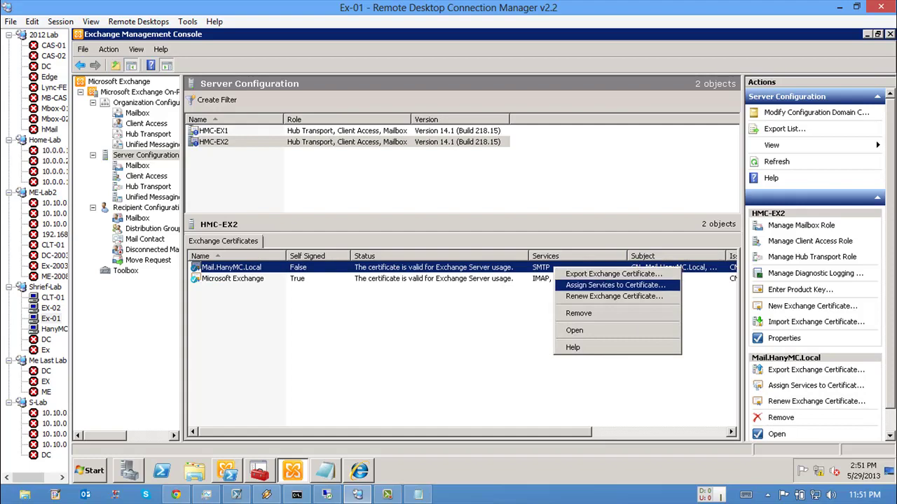
{"action": "left_click", "coordinate": [557, 278]}
{"action": "double_click", "coordinate": [556, 279]}
{"action": "key", "text": "Escape"}
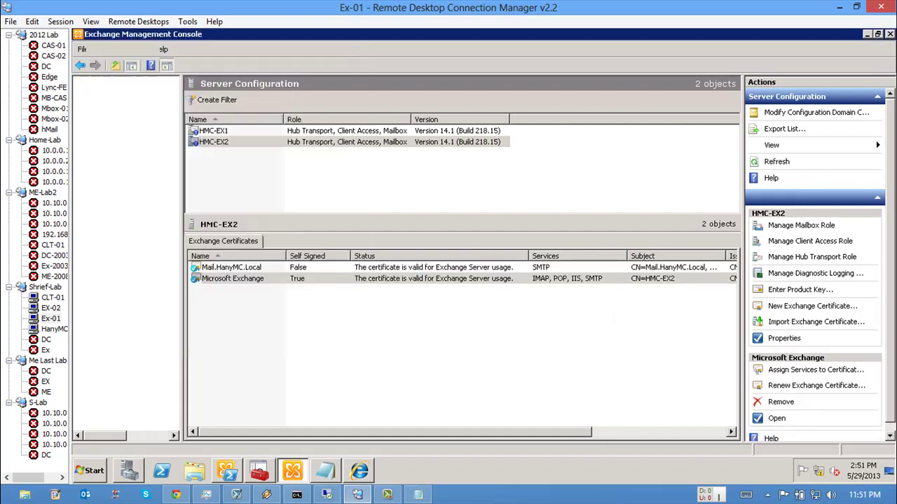
Step: Assign IIS back to the Mail.HanyMC.Local certificate on HMC-EX2, alongside SMTP
{"action": "left_click", "coordinate": [515, 268]}
{"action": "right_click", "coordinate": [515, 269]}
{"action": "key", "text": "Escape"}
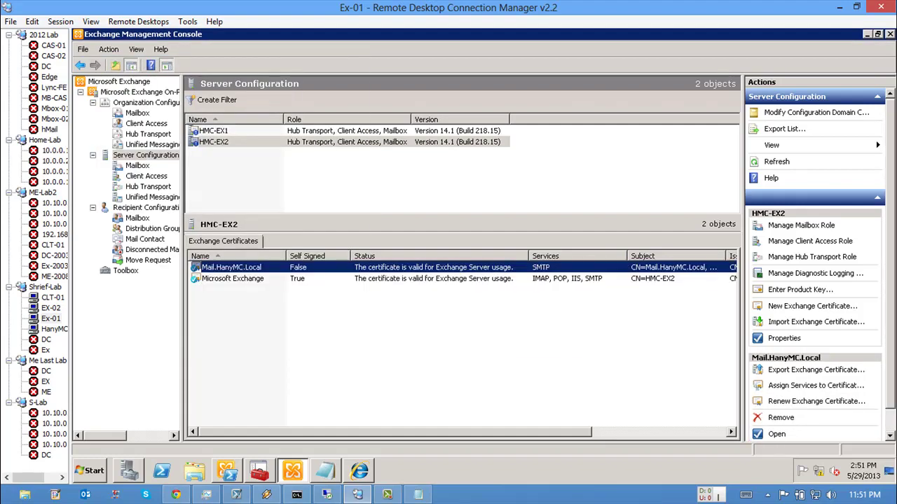
{"action": "left_click", "coordinate": [425, 402]}
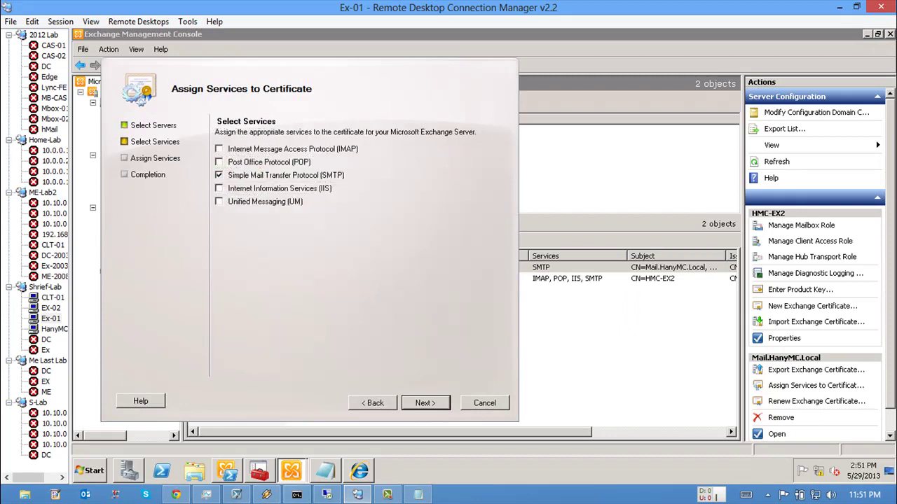
{"action": "left_click", "coordinate": [218, 187]}
{"action": "left_click", "coordinate": [425, 403]}
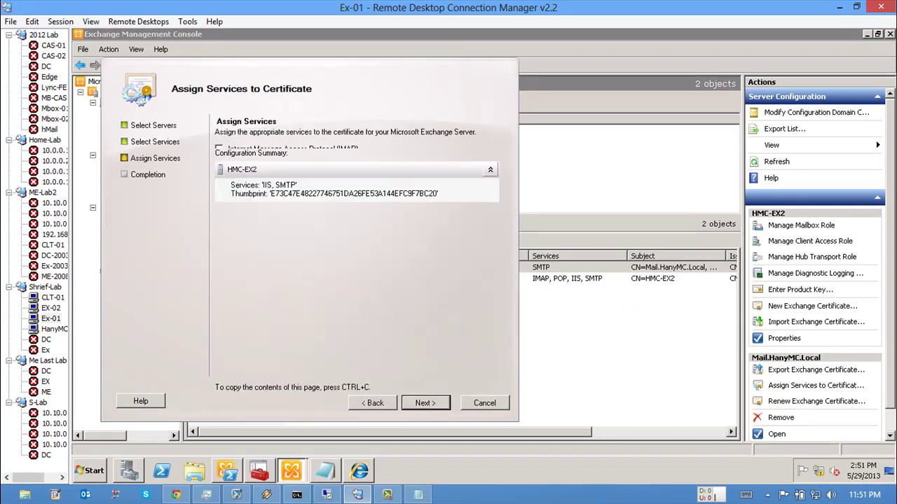
{"action": "left_click", "coordinate": [425, 403]}
{"action": "left_click", "coordinate": [425, 402]}
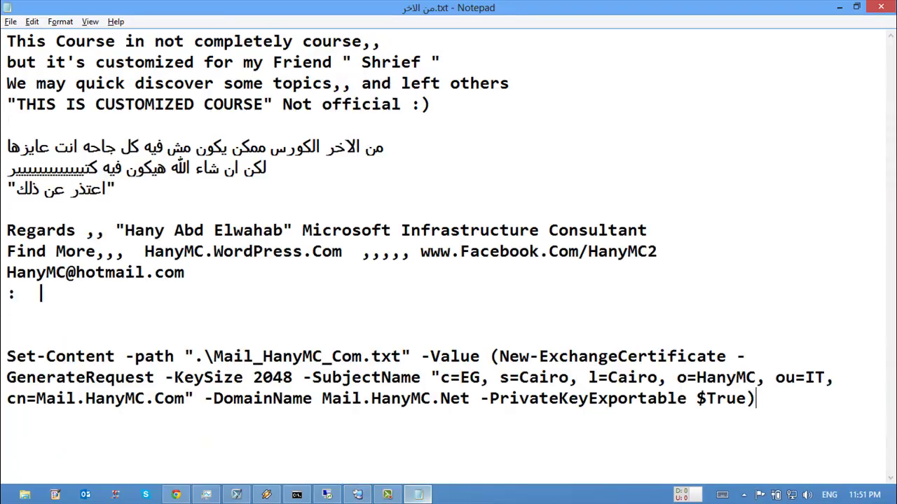
Step: Delete the Set-Content certificate-request line from the Notepad notes, then minimize Notepad
{"action": "left_click", "coordinate": [417, 495]}
{"action": "left_click_drag", "start_coordinate": [223, 398], "coordinate": [7, 356]}
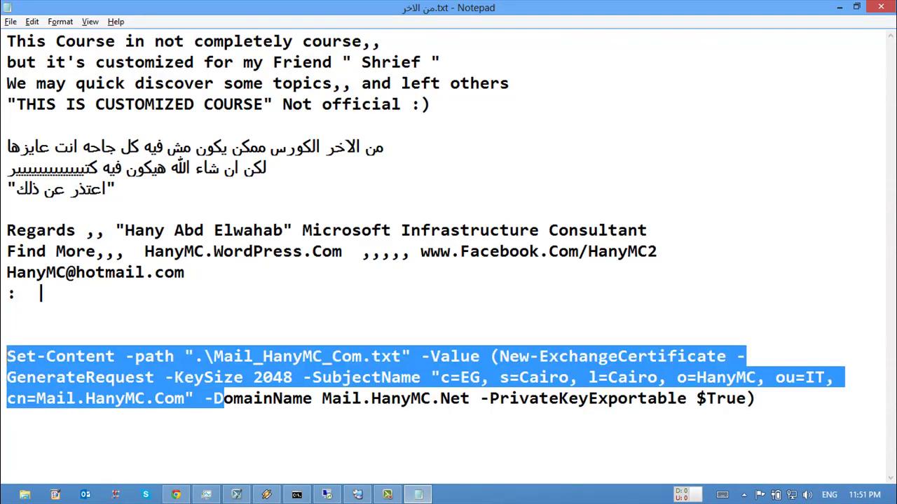
{"action": "left_click_drag", "start_coordinate": [754, 398], "coordinate": [7, 335]}
{"action": "key", "text": "Delete"}
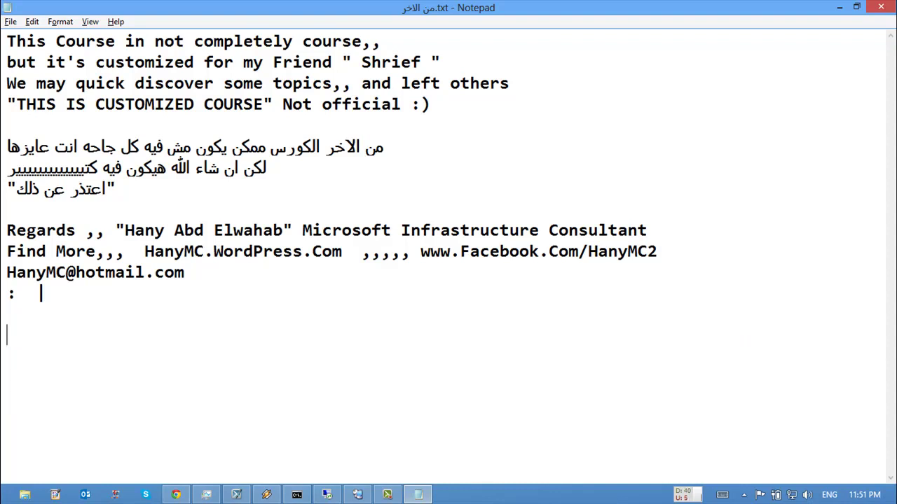
{"action": "left_click", "coordinate": [41, 293]}
{"action": "left_click", "coordinate": [839, 7]}
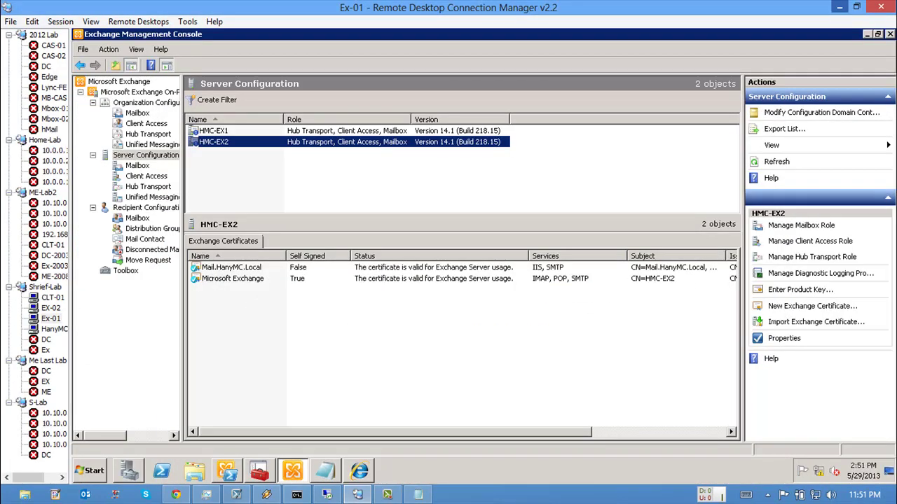